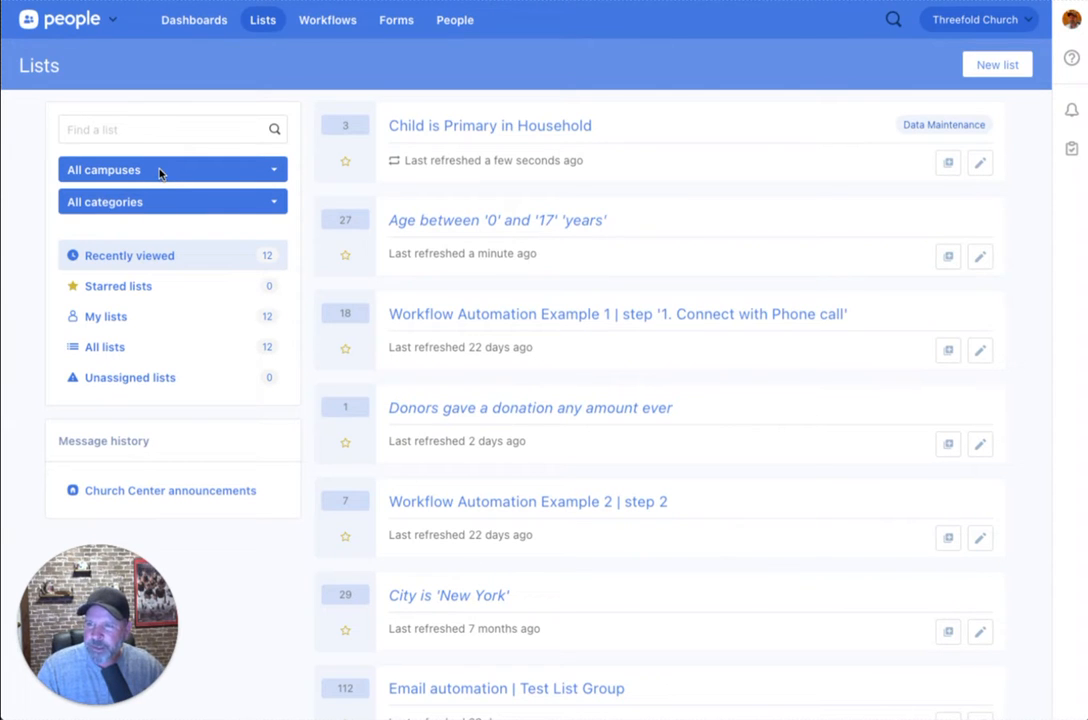
# Open the settings of the Child is Primary in Household list and set its campus to No campus
pyautogui.click(170, 172)
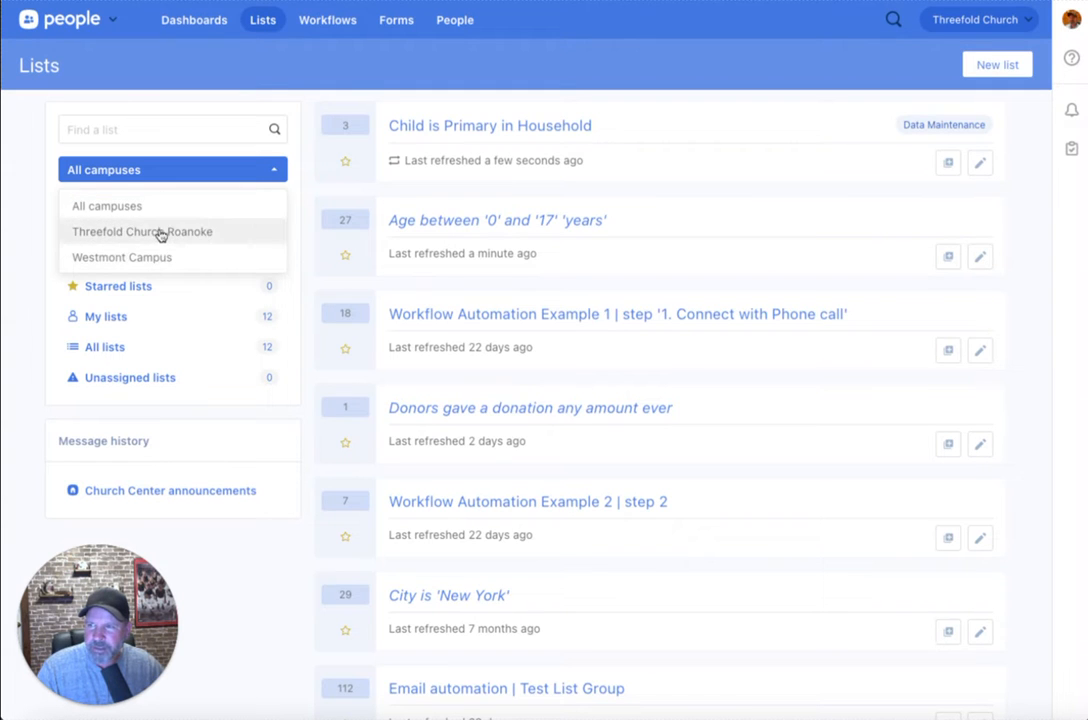
pyautogui.click(135, 110)
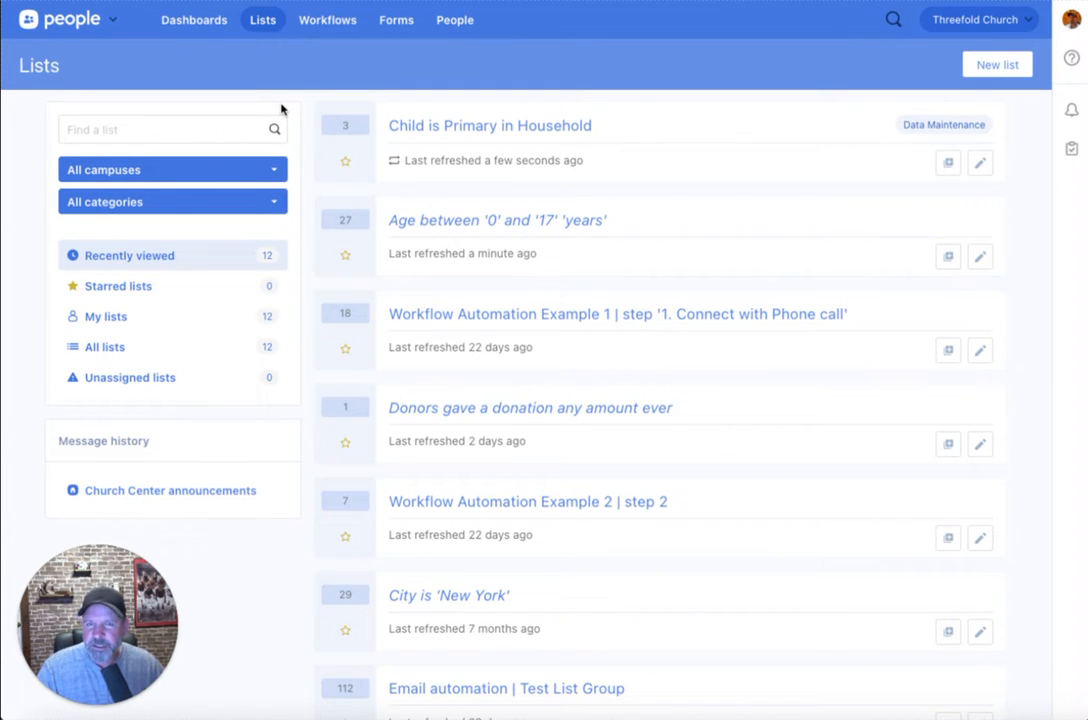
pyautogui.click(448, 127)
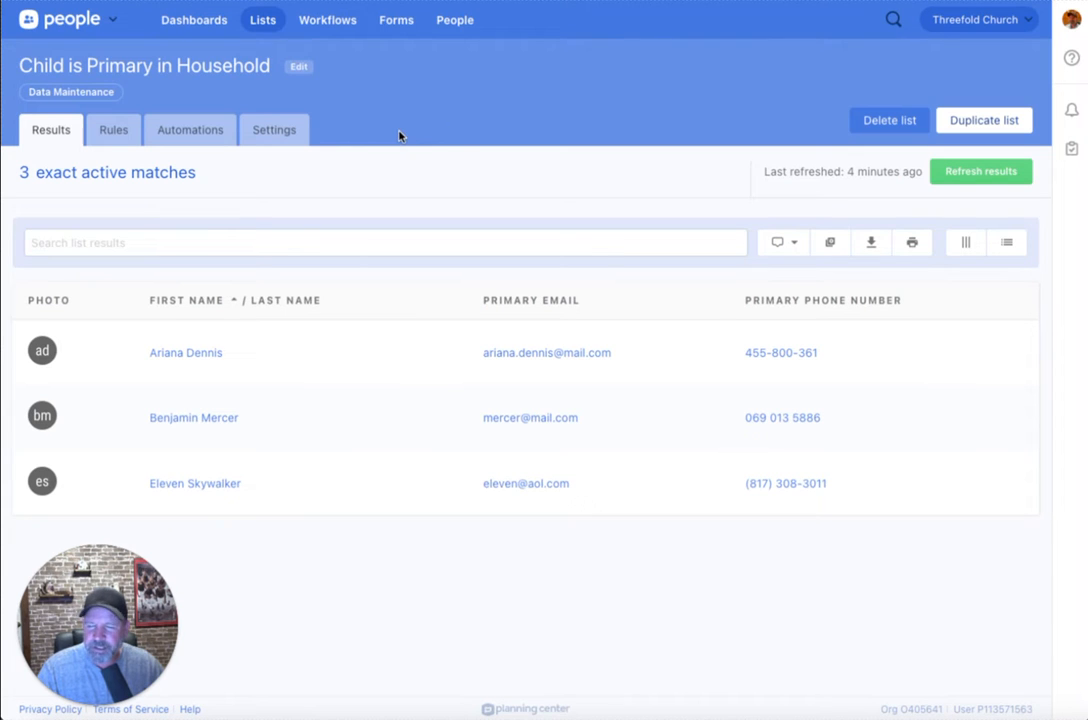
pyautogui.click(287, 134)
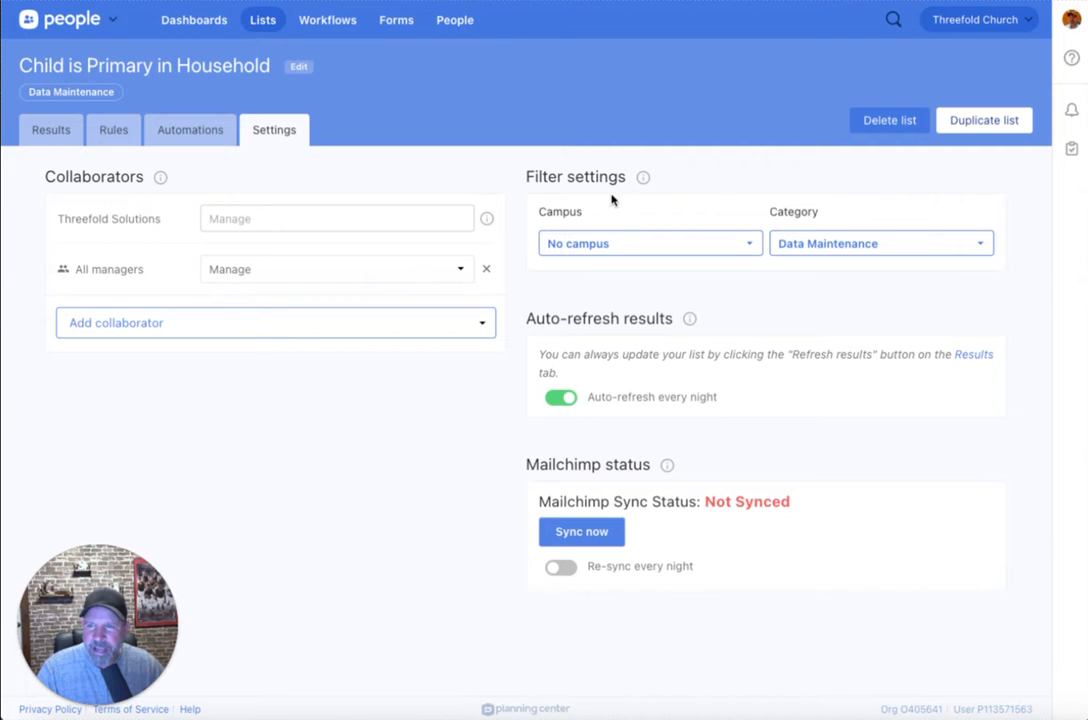
pyautogui.click(612, 245)
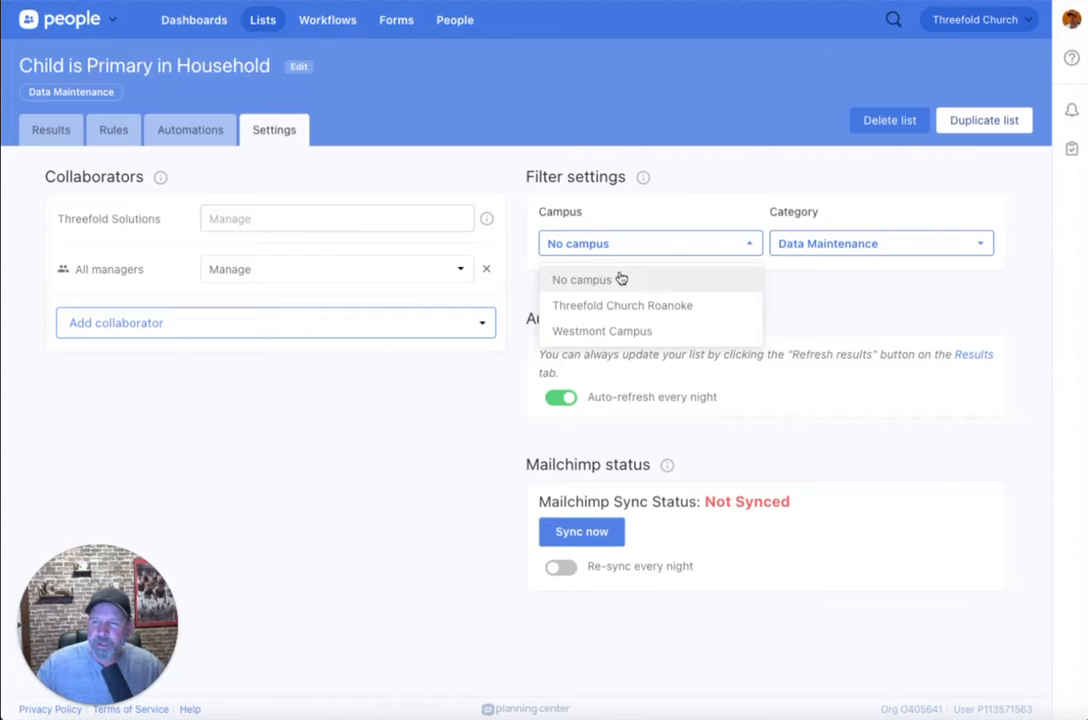
pyautogui.click(596, 277)
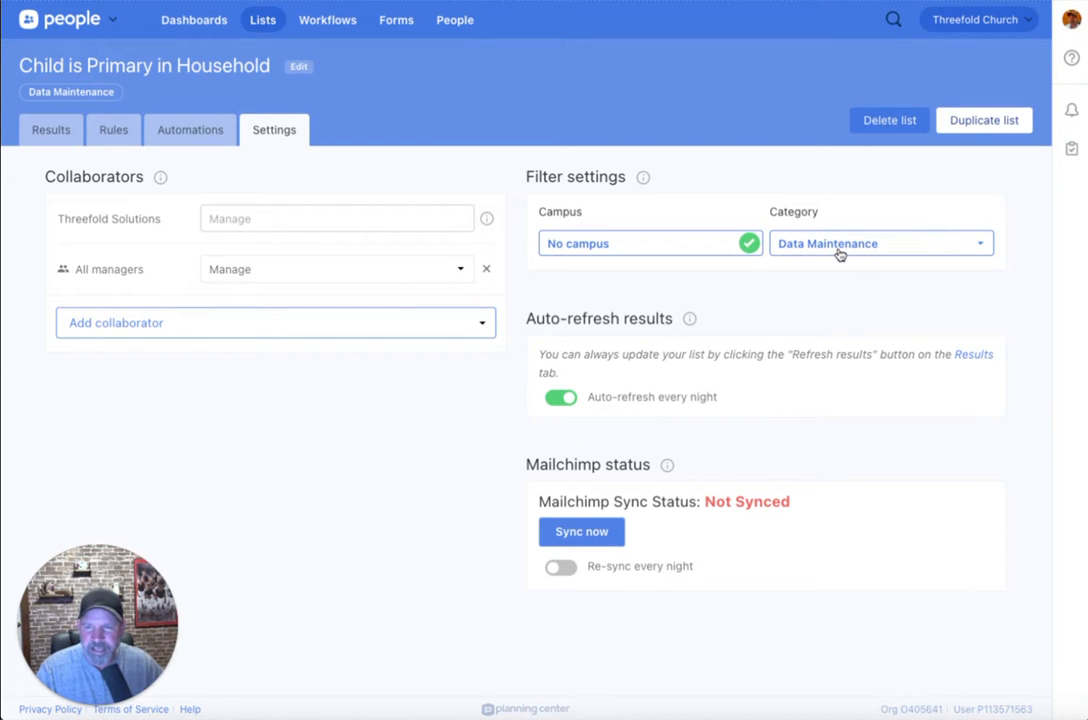
# Return to the lists overview and filter it by the Data Maintenance category
pyautogui.click(262, 19)
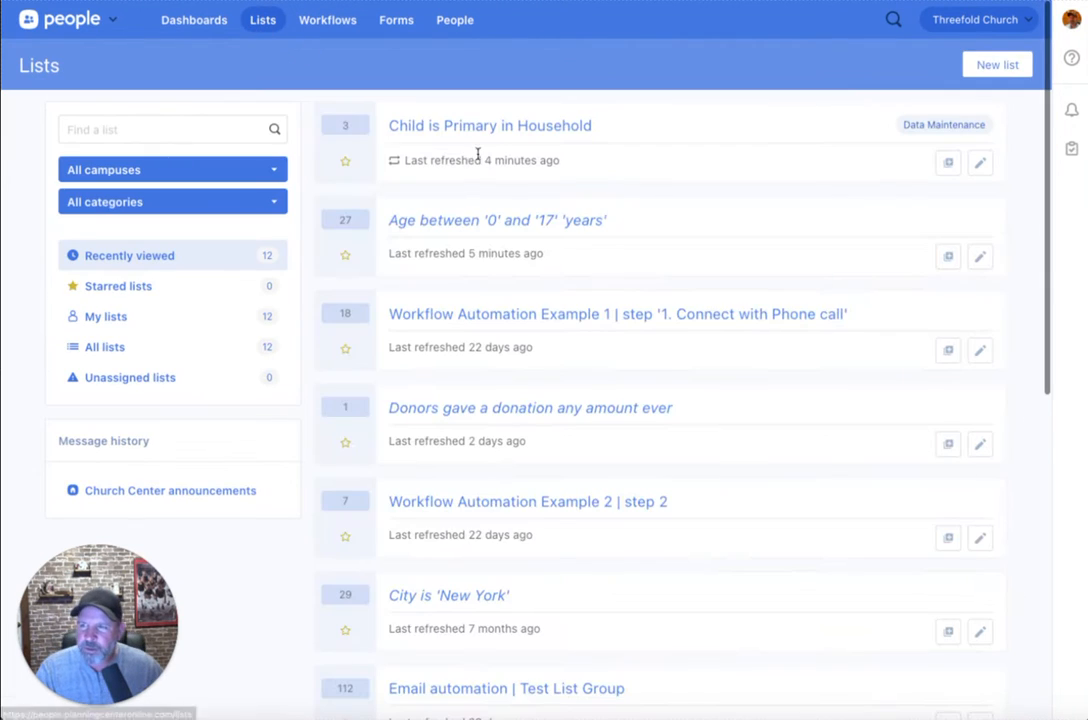
pyautogui.click(192, 203)
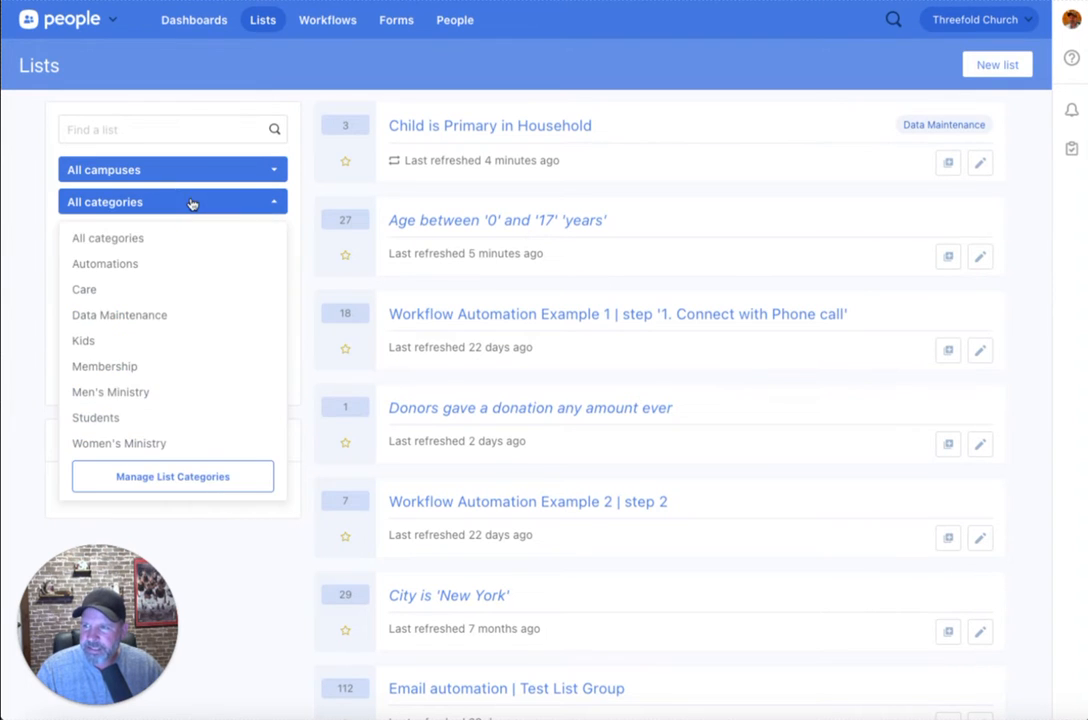
pyautogui.click(123, 317)
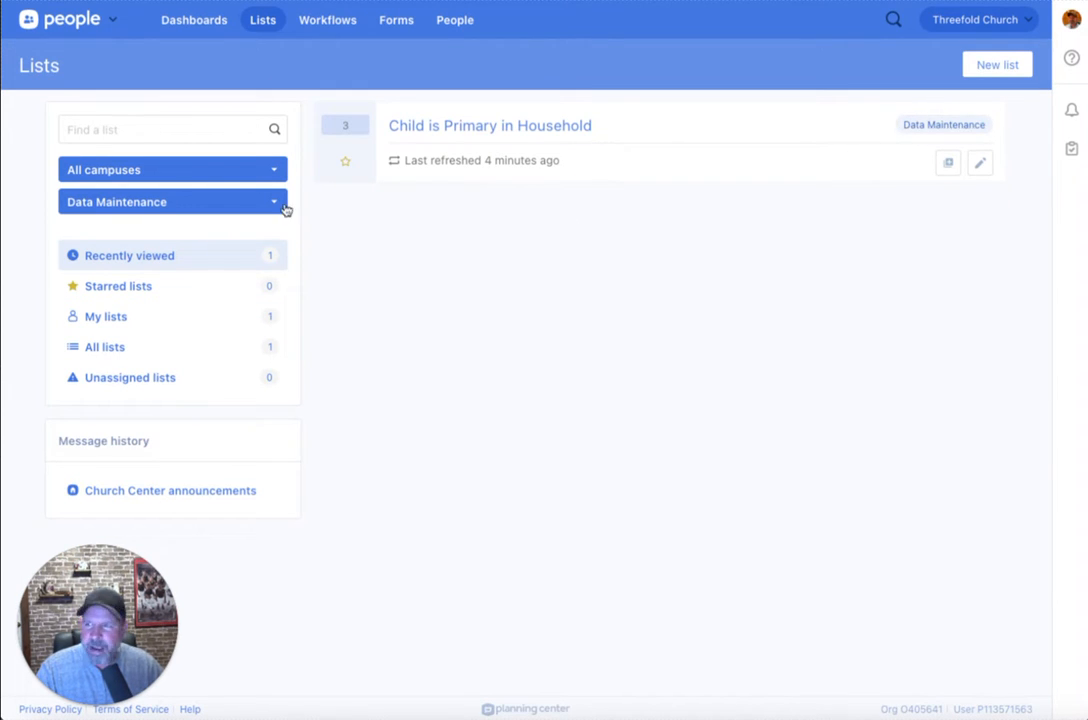
# Review the available list categories and reset the category filter to All categories
pyautogui.click(172, 205)
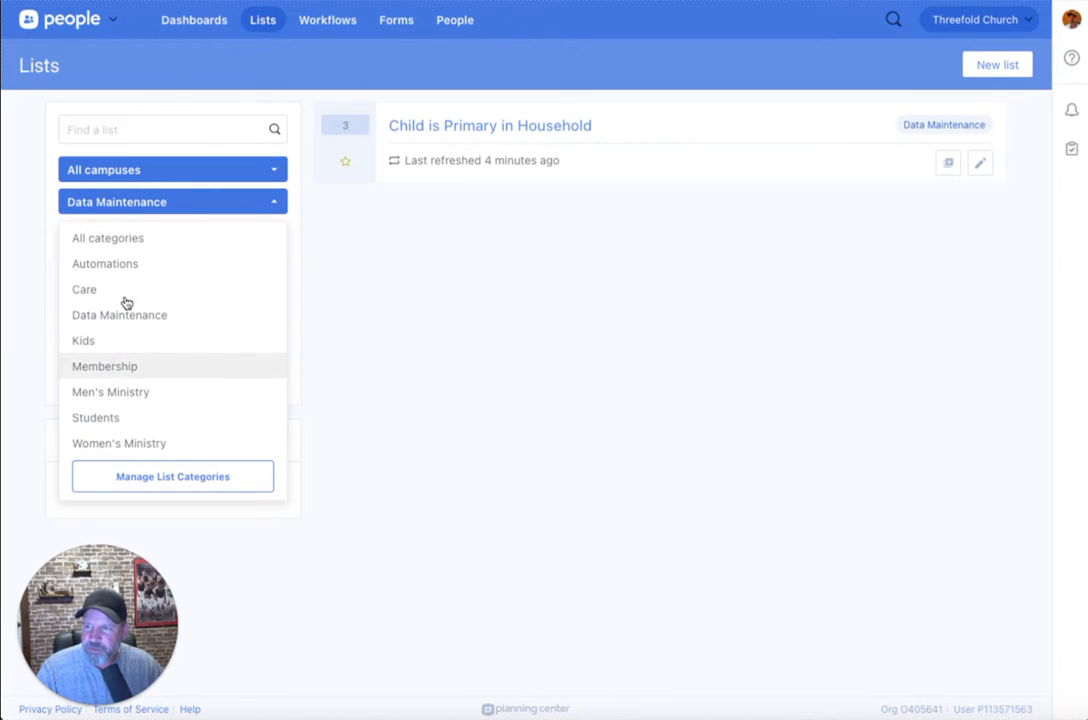
pyautogui.click(306, 86)
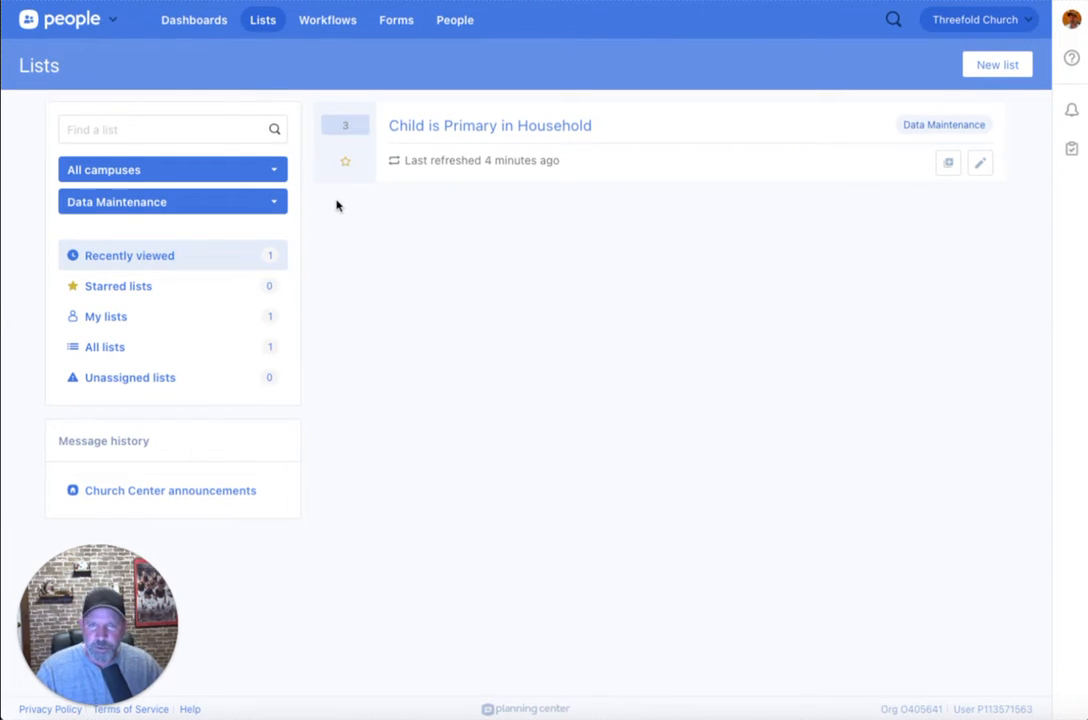
pyautogui.click(218, 204)
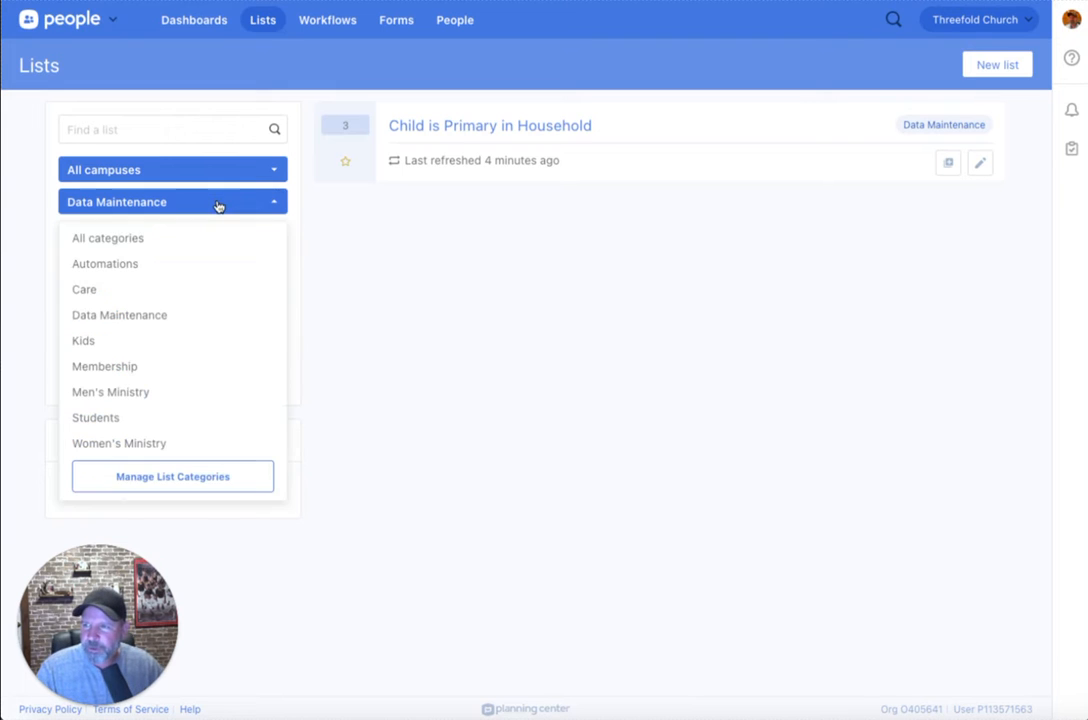
pyautogui.click(170, 238)
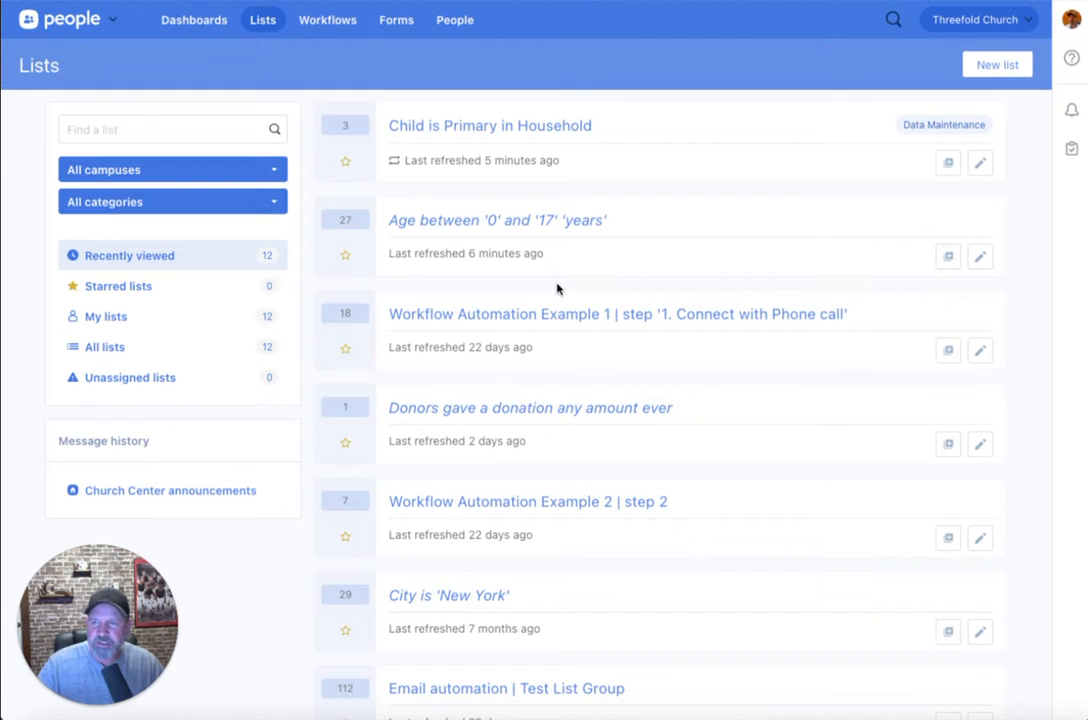
# Star the Child is Primary in Household list and show only the starred lists
pyautogui.click(156, 285)
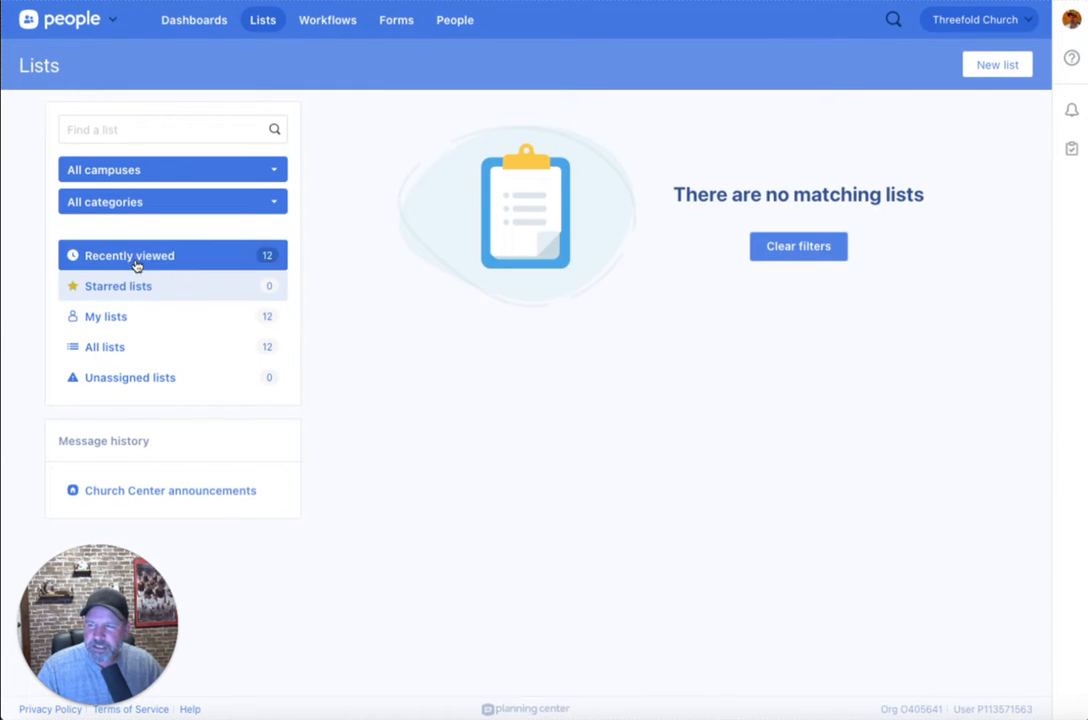
pyautogui.click(134, 258)
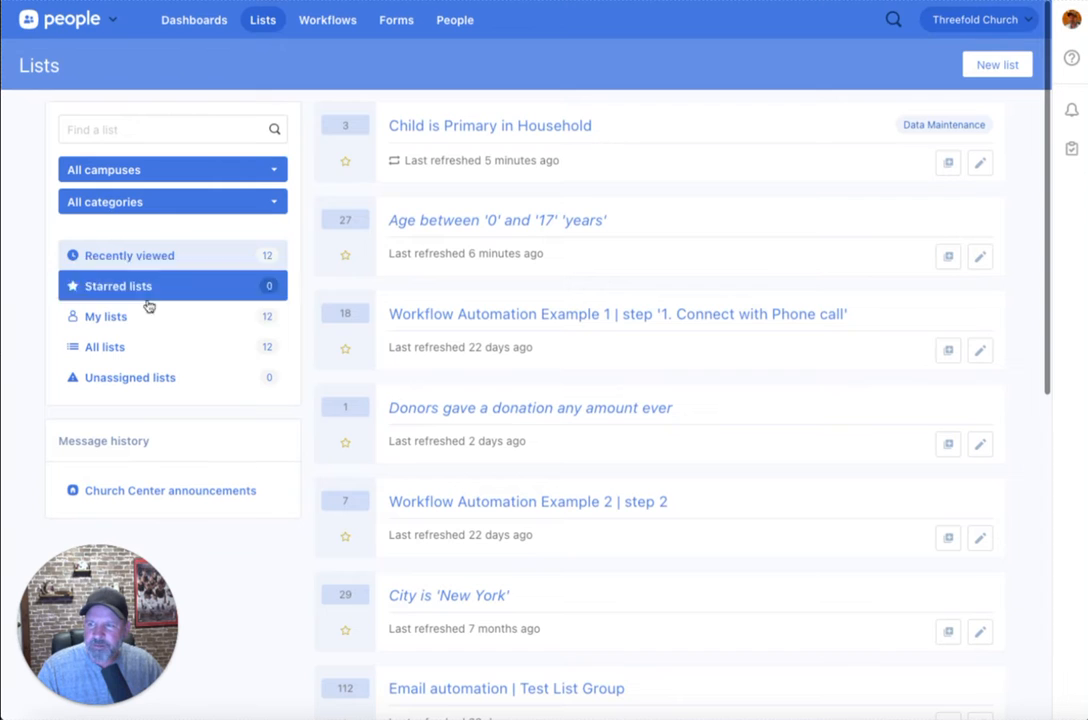
pyautogui.click(345, 161)
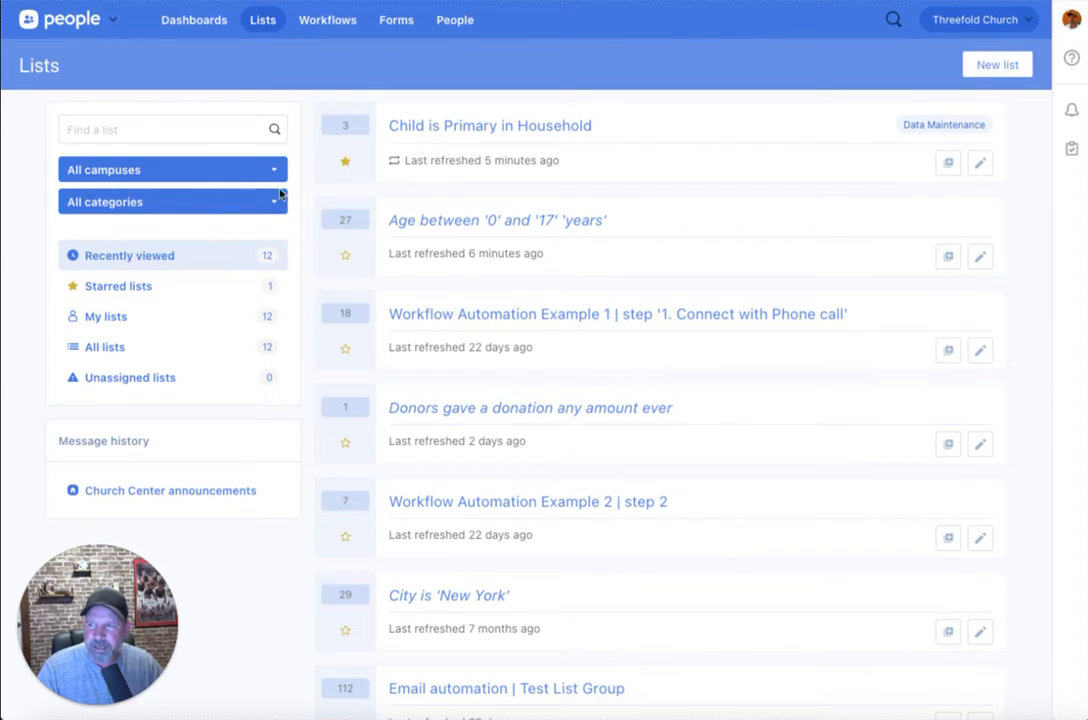
pyautogui.click(138, 290)
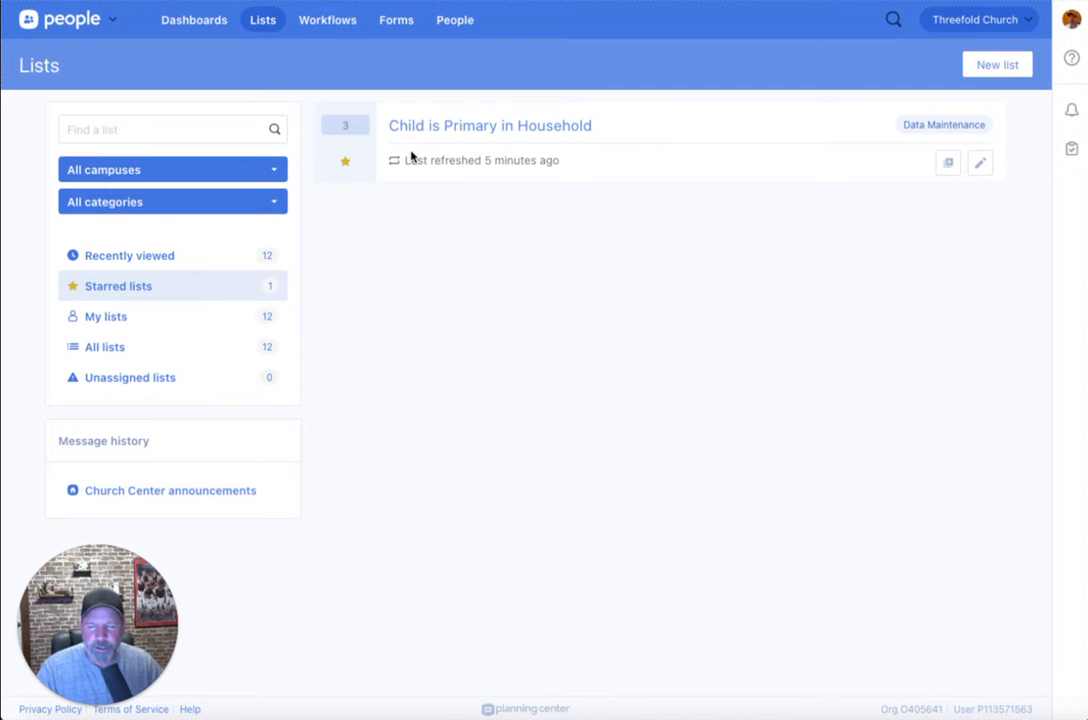
# Compare the lists shown under My lists, All lists and Unassigned lists
pyautogui.click(137, 326)
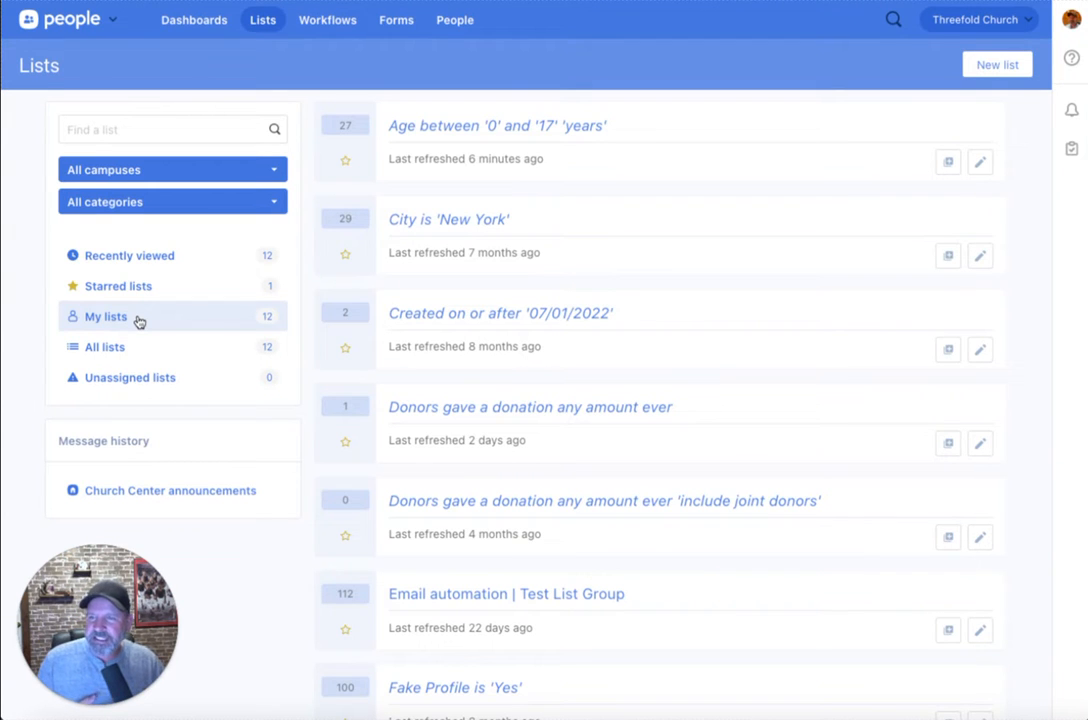
pyautogui.click(121, 347)
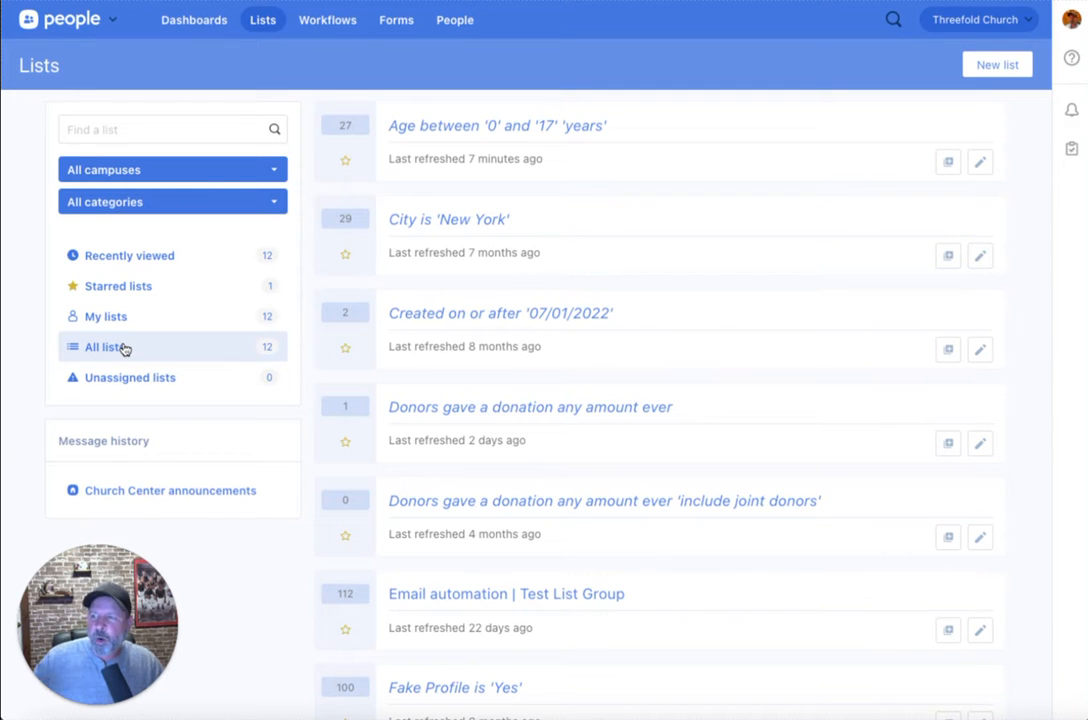
pyautogui.click(134, 318)
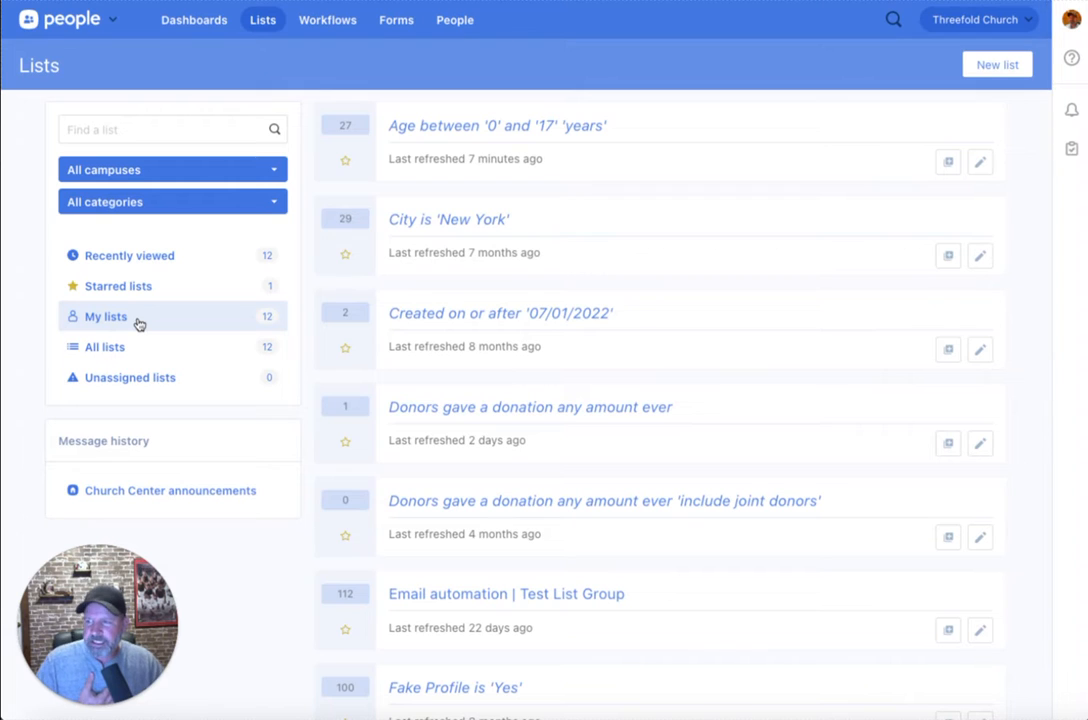
pyautogui.click(130, 378)
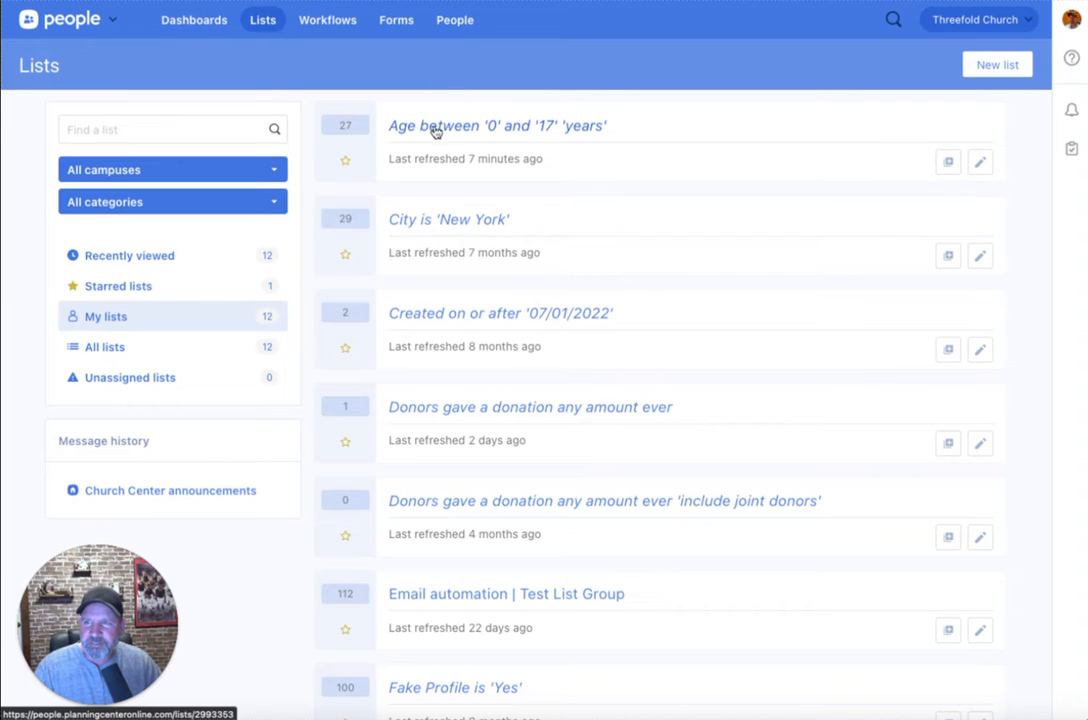
# Open the list "Age between '0' and '17' 'years'" and review its results and its rules
pyautogui.click(533, 127)
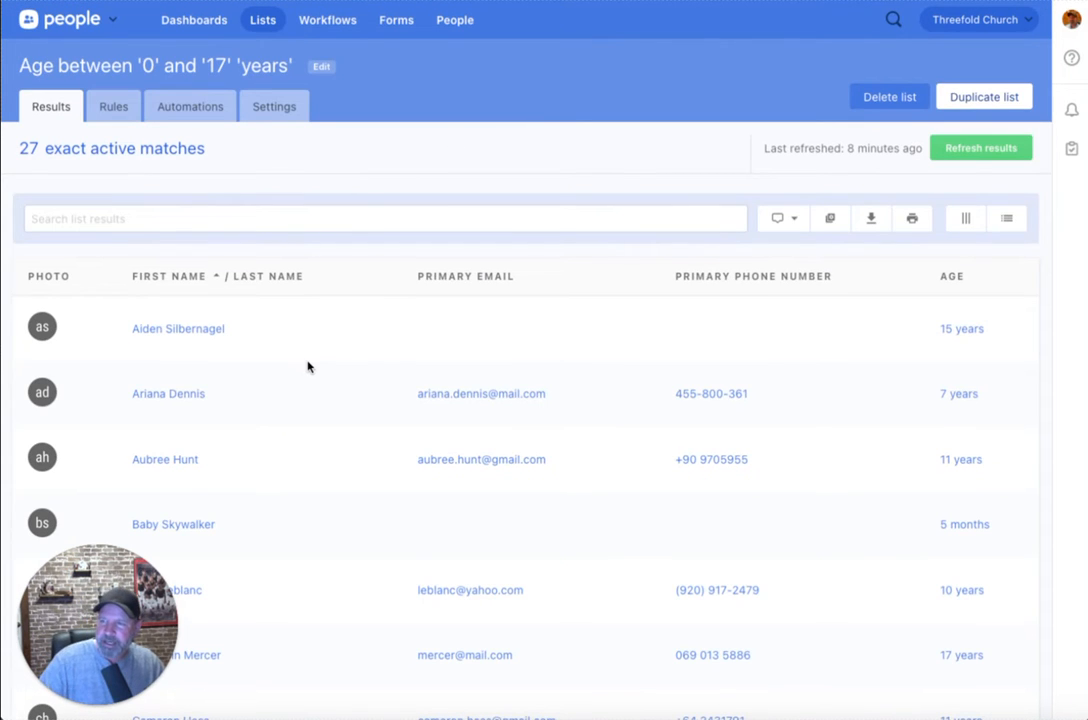
pyautogui.scroll(-5, 308, 367)
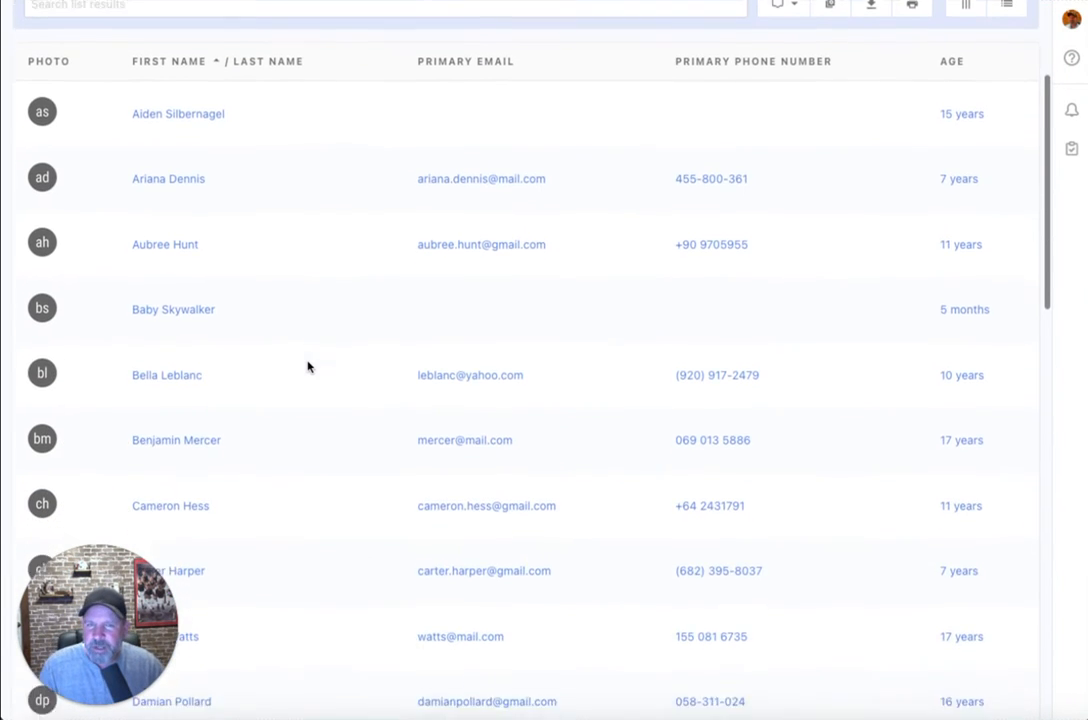
pyautogui.scroll(5, 308, 366)
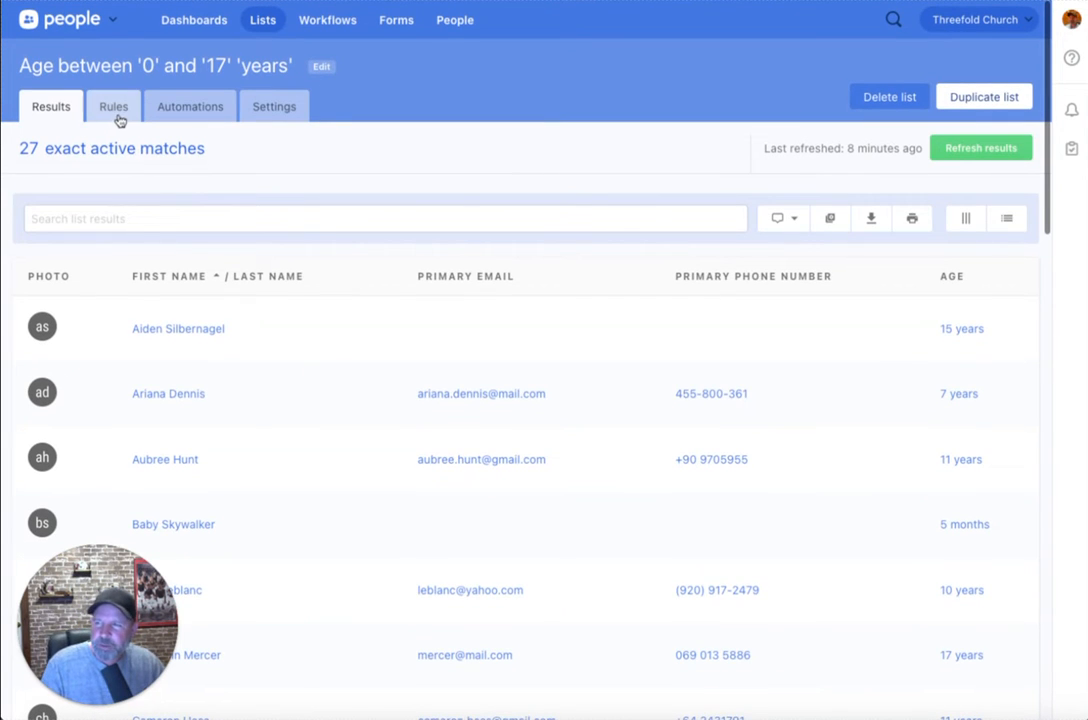
pyautogui.click(110, 110)
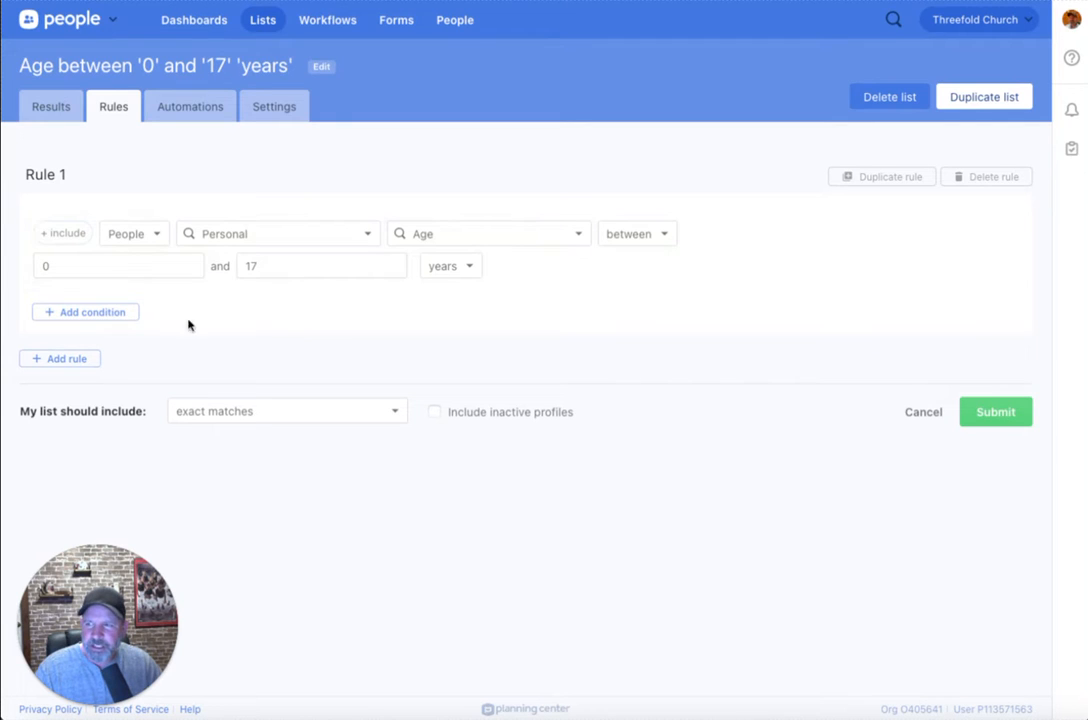
# Add a second, blank condition to Rule 1 and delete it again
pyautogui.click(89, 313)
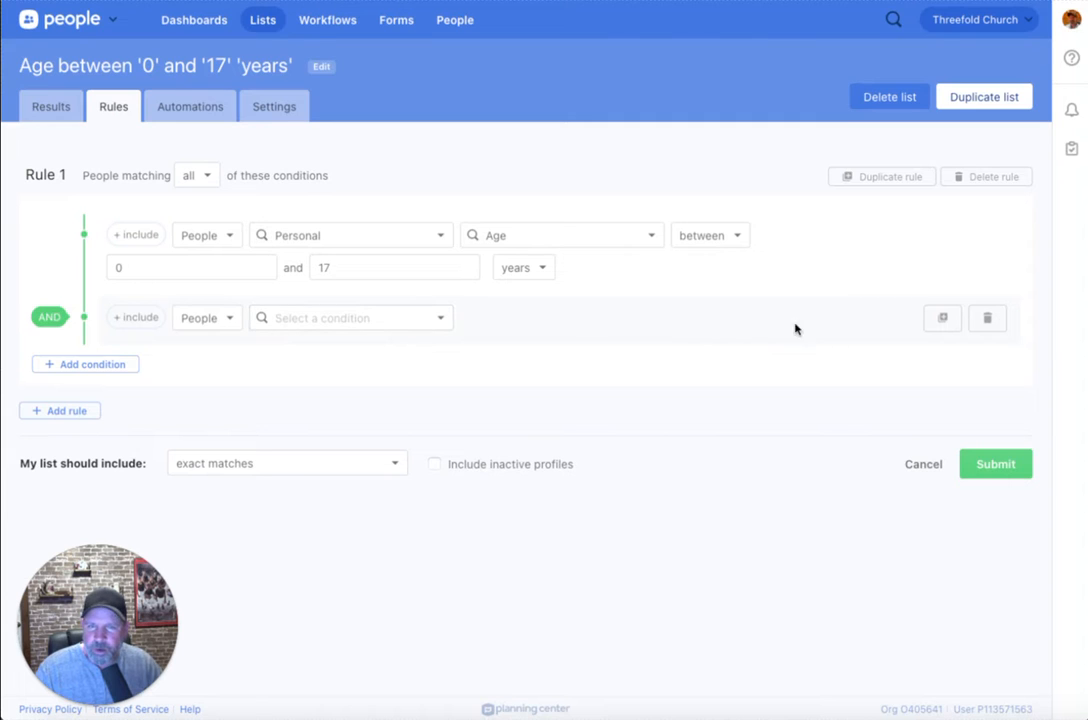
pyautogui.click(994, 316)
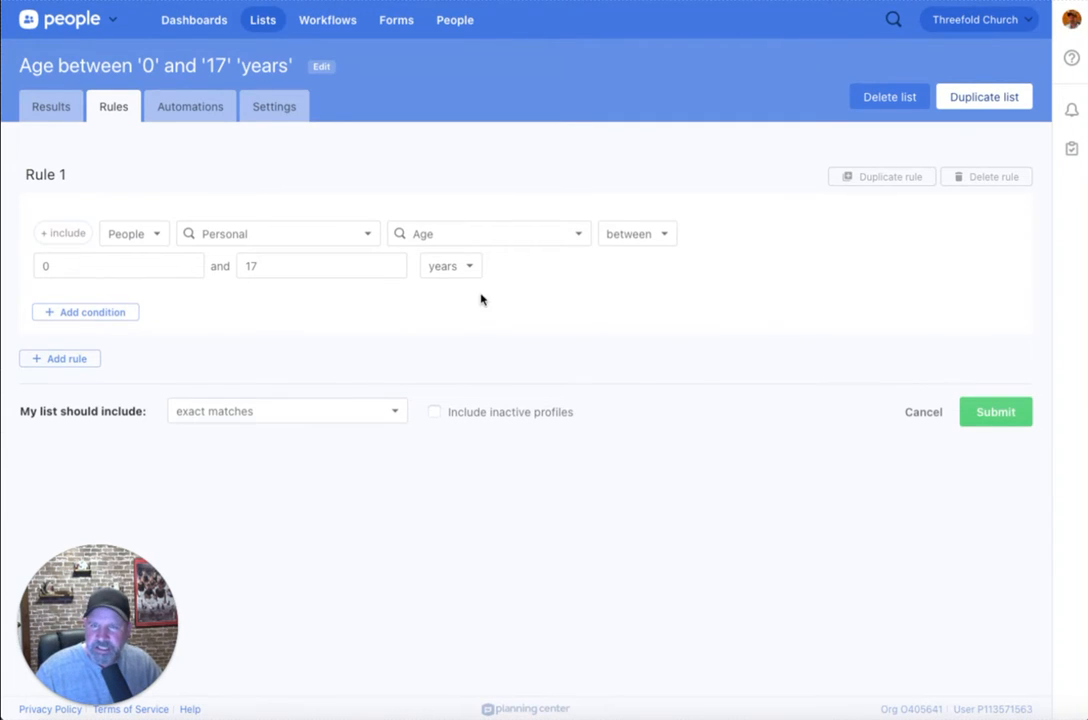
# Try a duplicate of Rule 1 with its condition changed to Adult/Child is Adult, and remove that copy
pyautogui.click(884, 178)
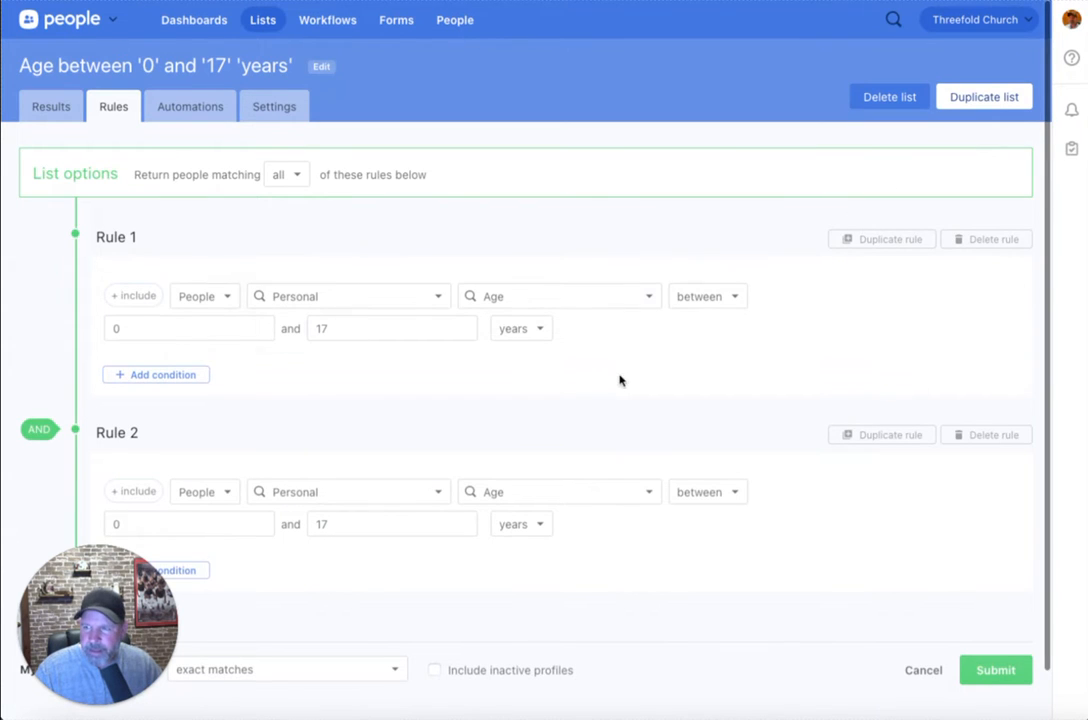
pyautogui.scroll(-1, 619, 378)
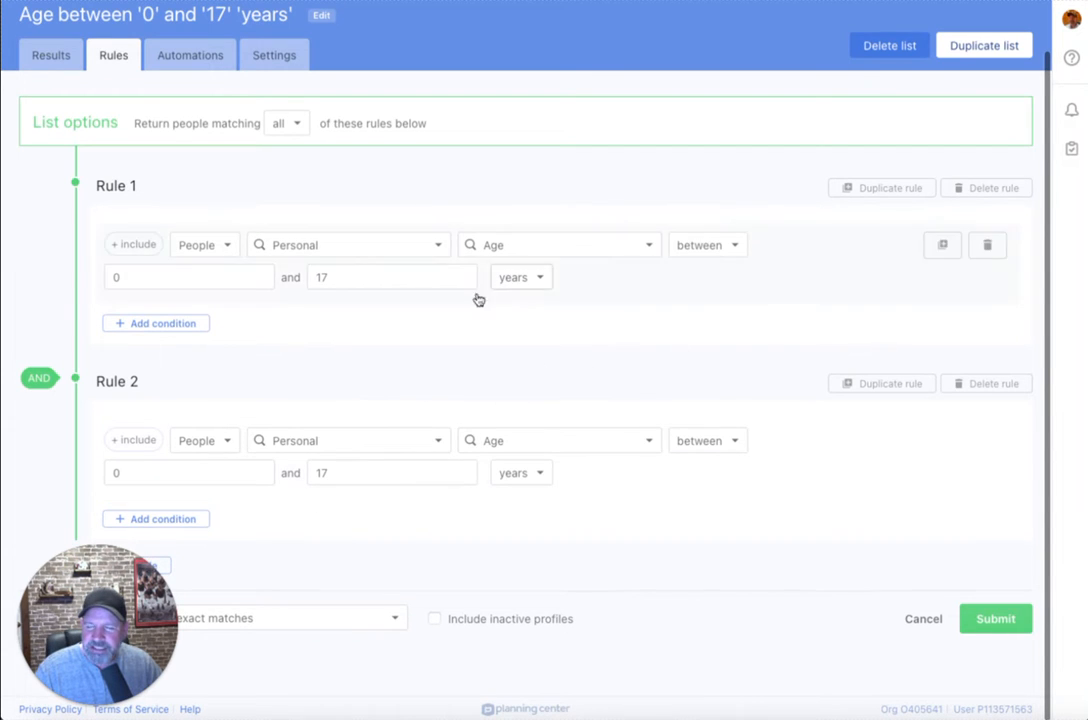
pyautogui.click(359, 471)
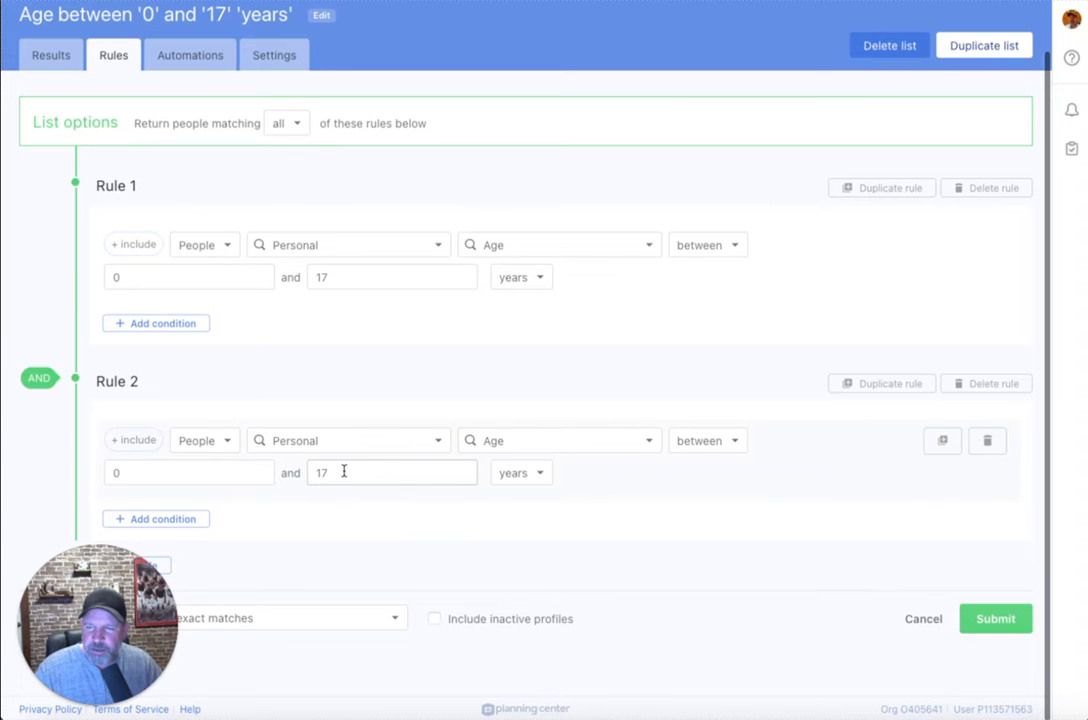
pyautogui.click(480, 441)
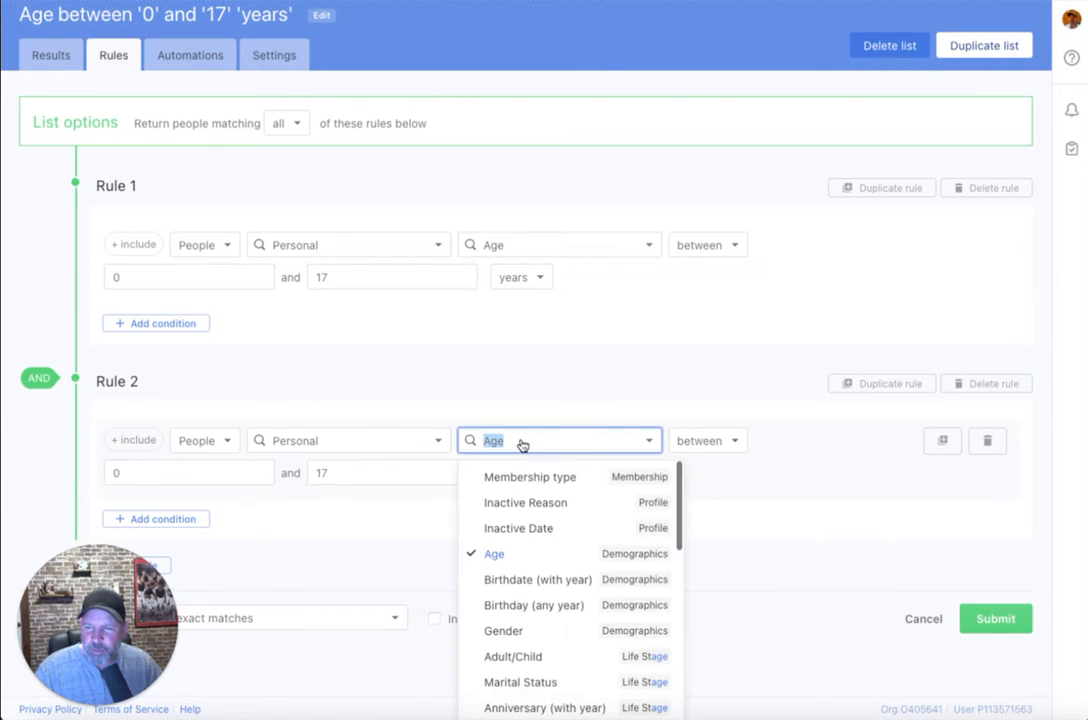
pyautogui.click(539, 657)
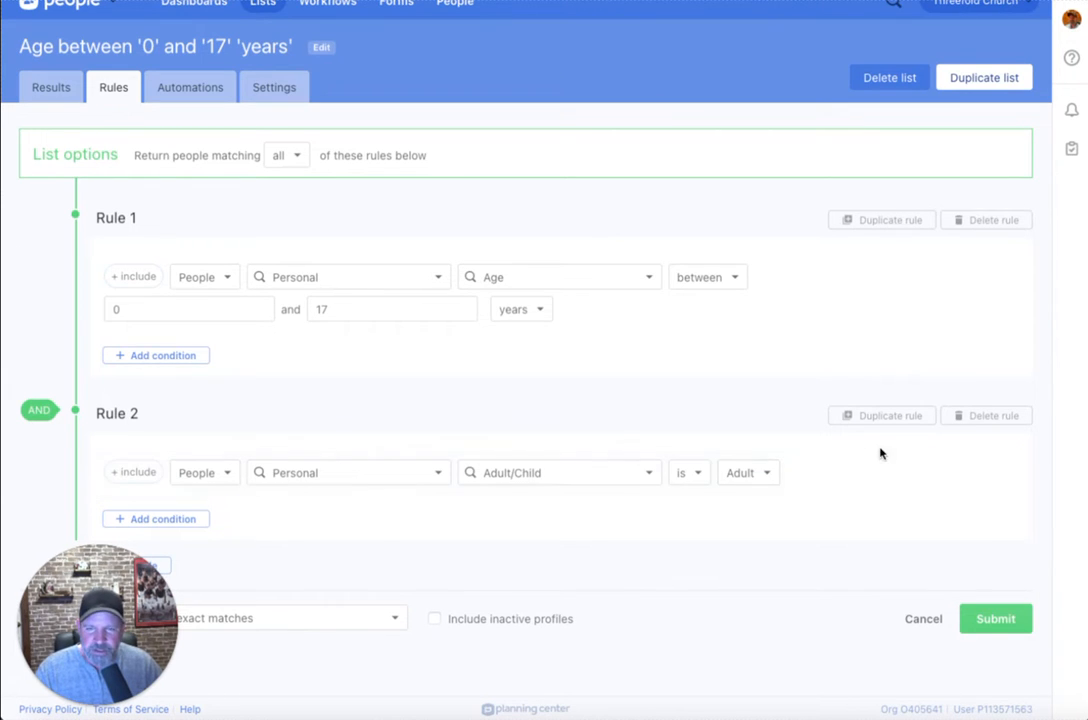
pyautogui.click(985, 474)
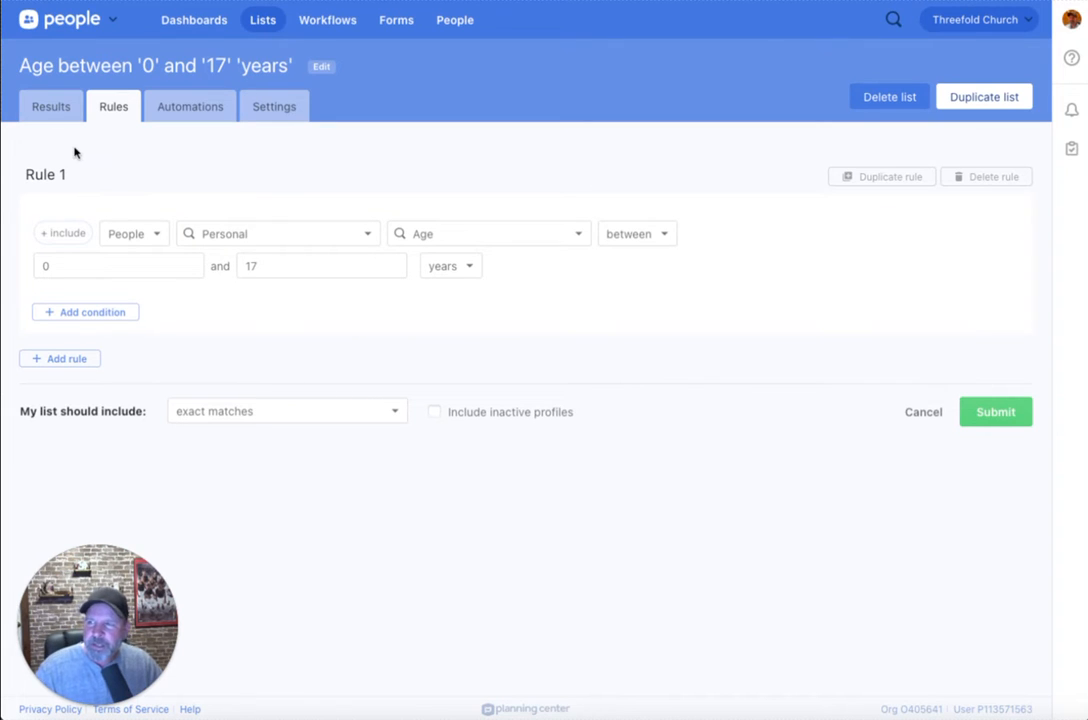
# Check the age list's results again and return to its rules
pyautogui.click(47, 107)
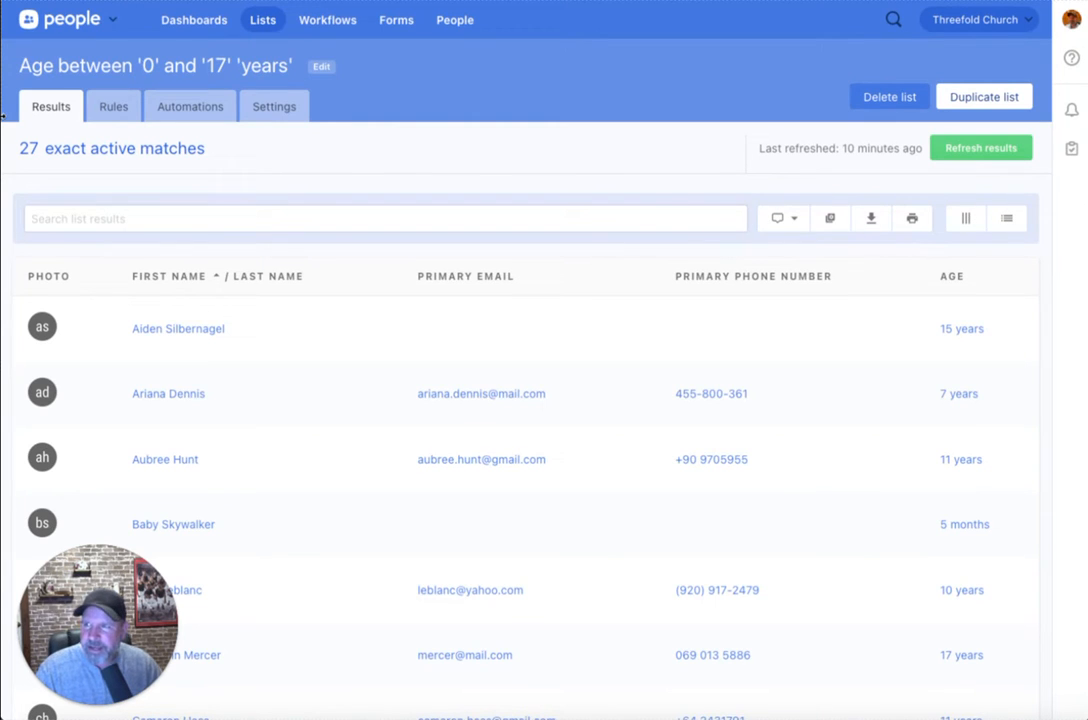
pyautogui.click(108, 108)
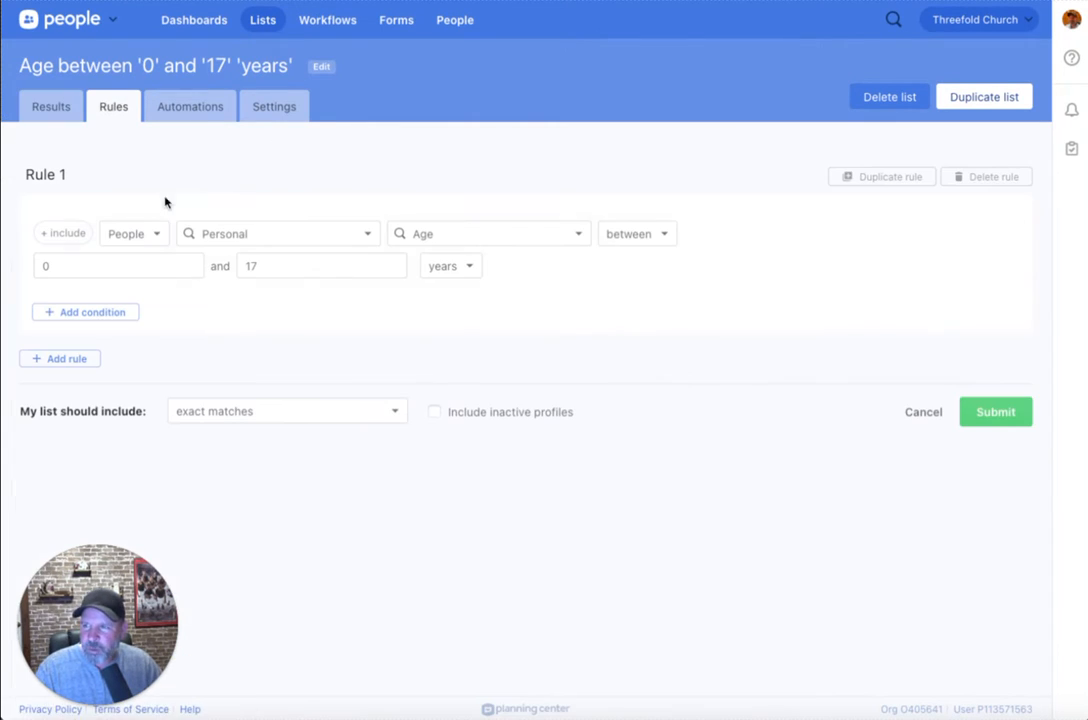
# Start a new automation for the age list and try the "Is removed from this list" trigger before restoring "Is added to this list"
pyautogui.click(194, 110)
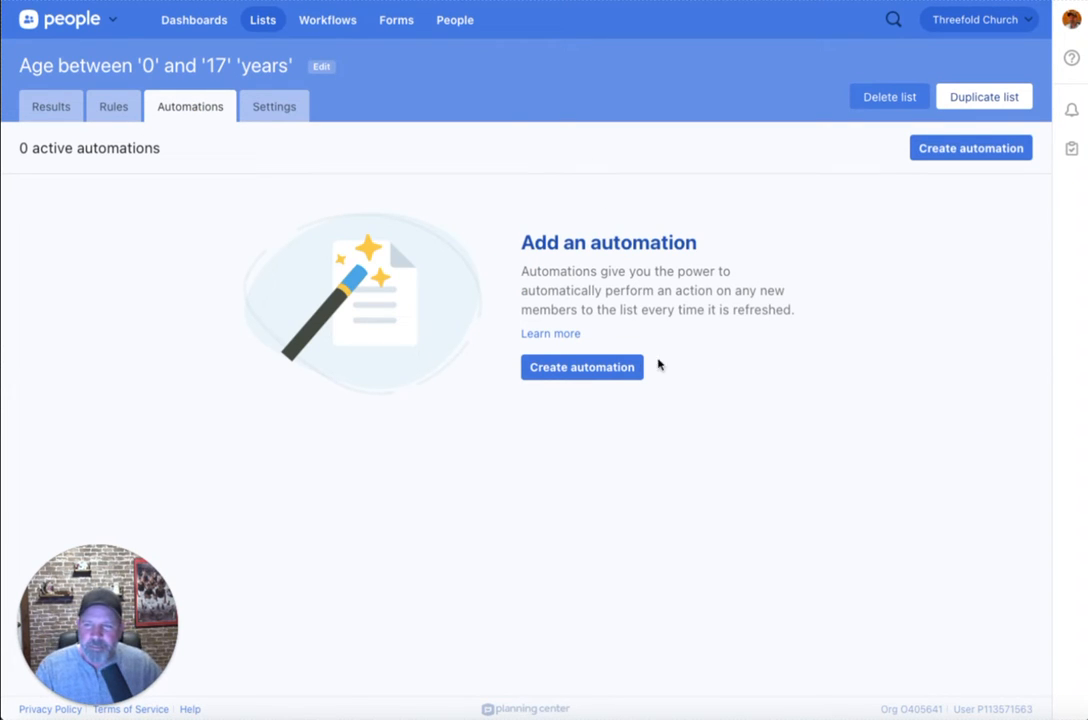
pyautogui.click(593, 369)
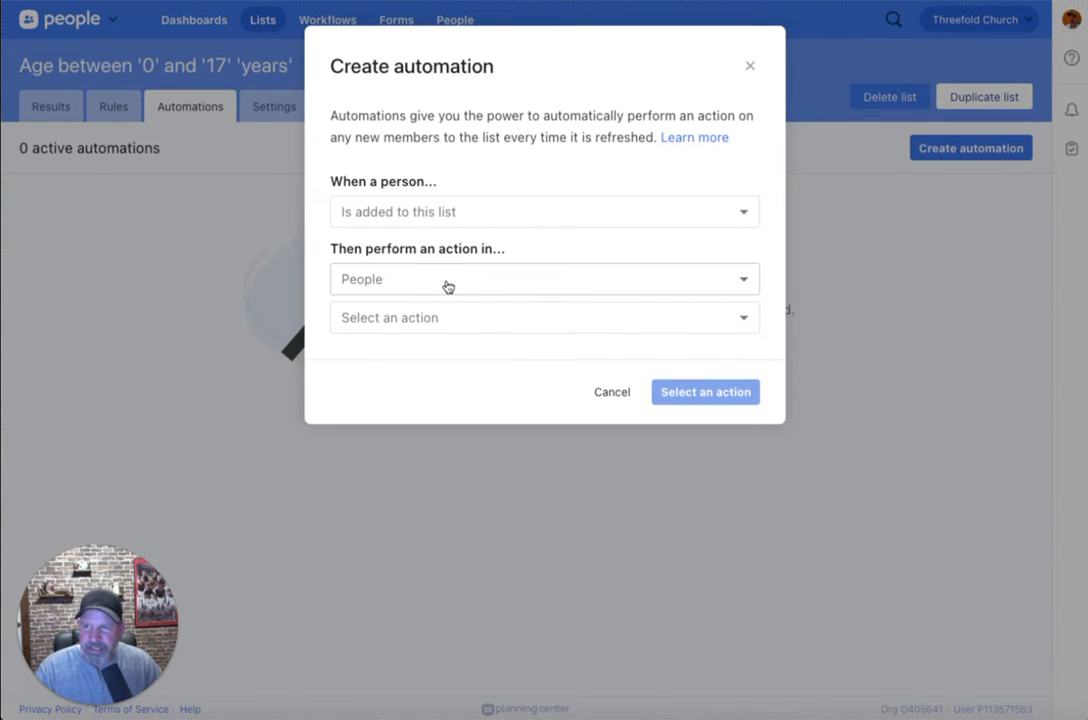
pyautogui.click(398, 214)
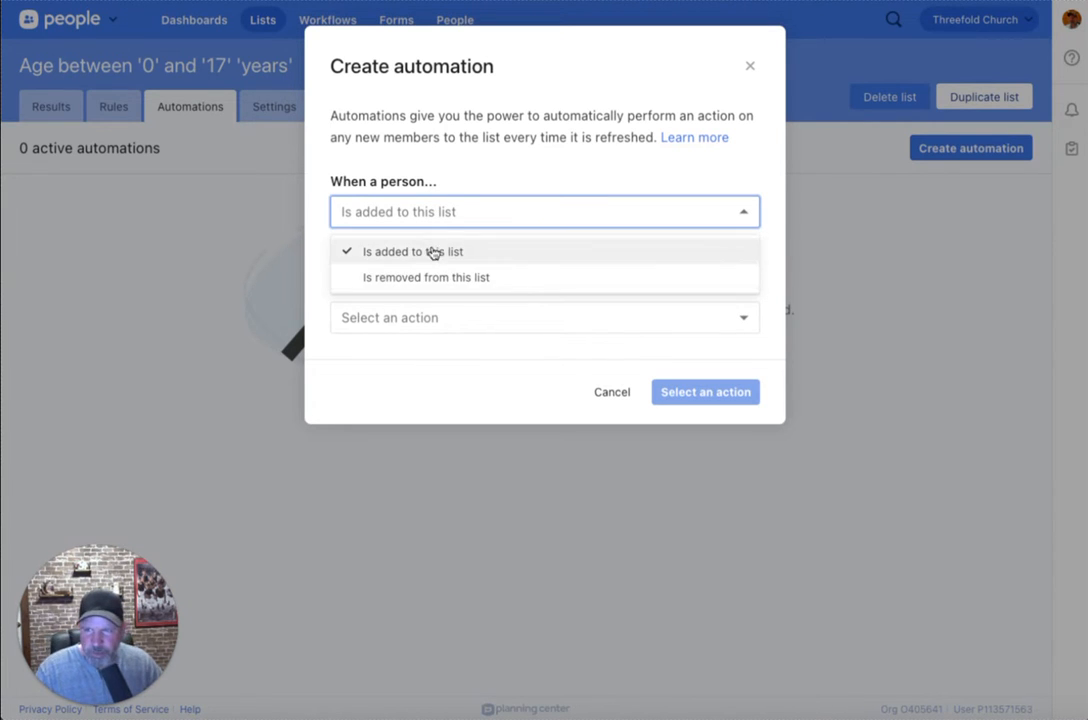
pyautogui.click(465, 251)
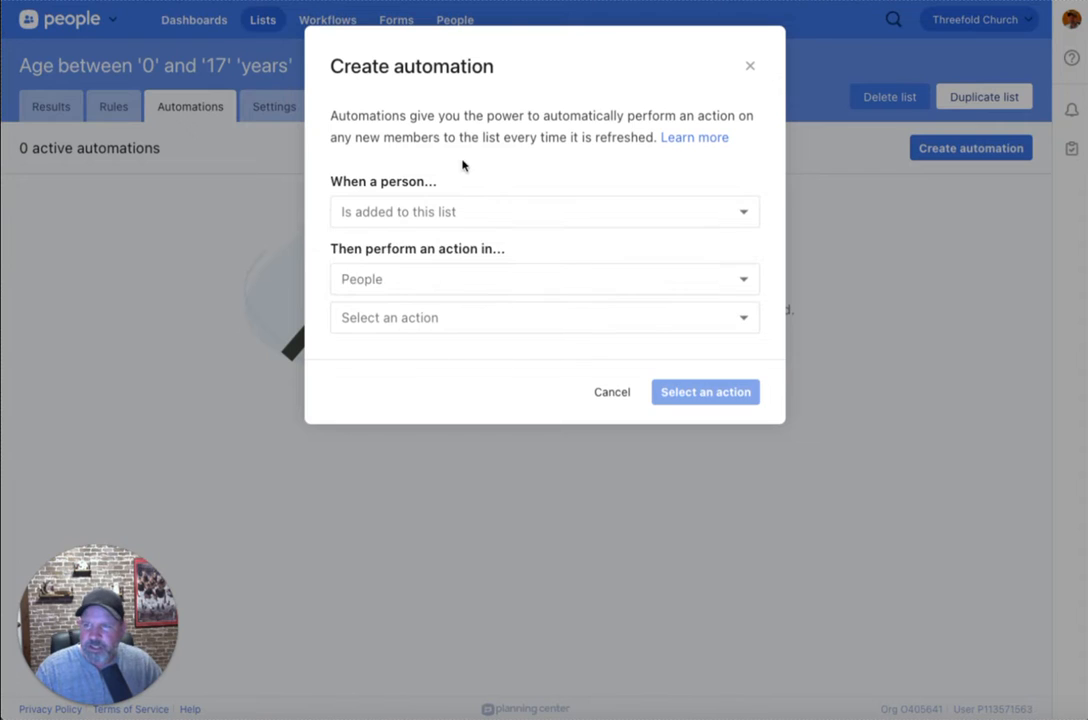
pyautogui.click(449, 213)
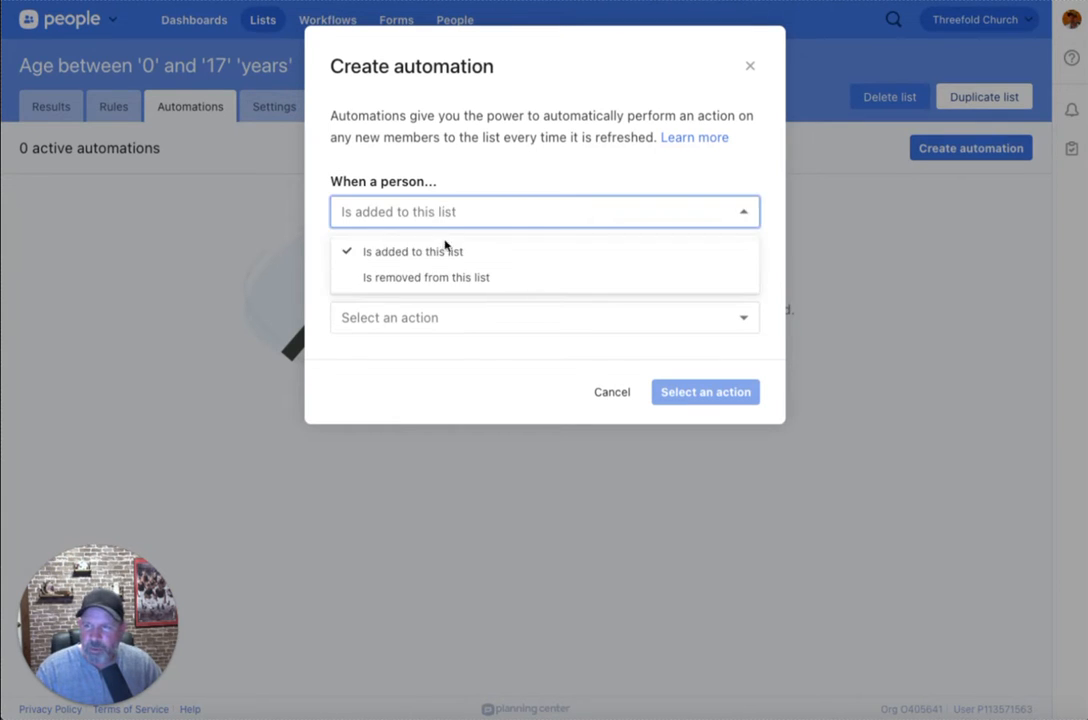
pyautogui.click(452, 280)
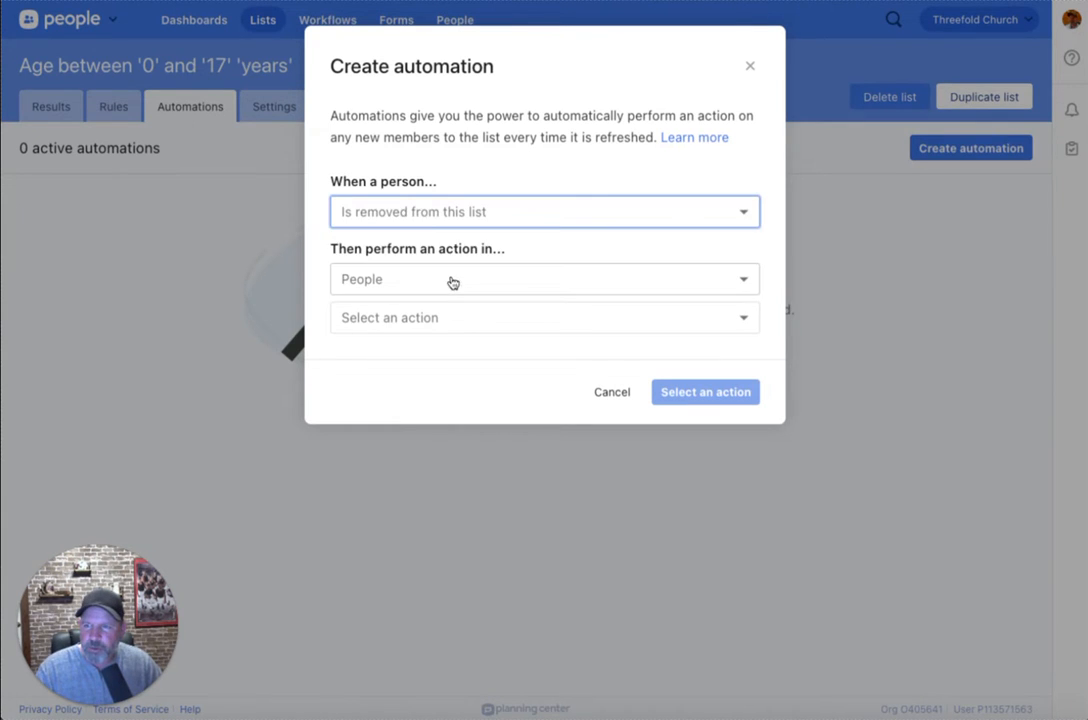
pyautogui.click(497, 220)
pyautogui.click(472, 251)
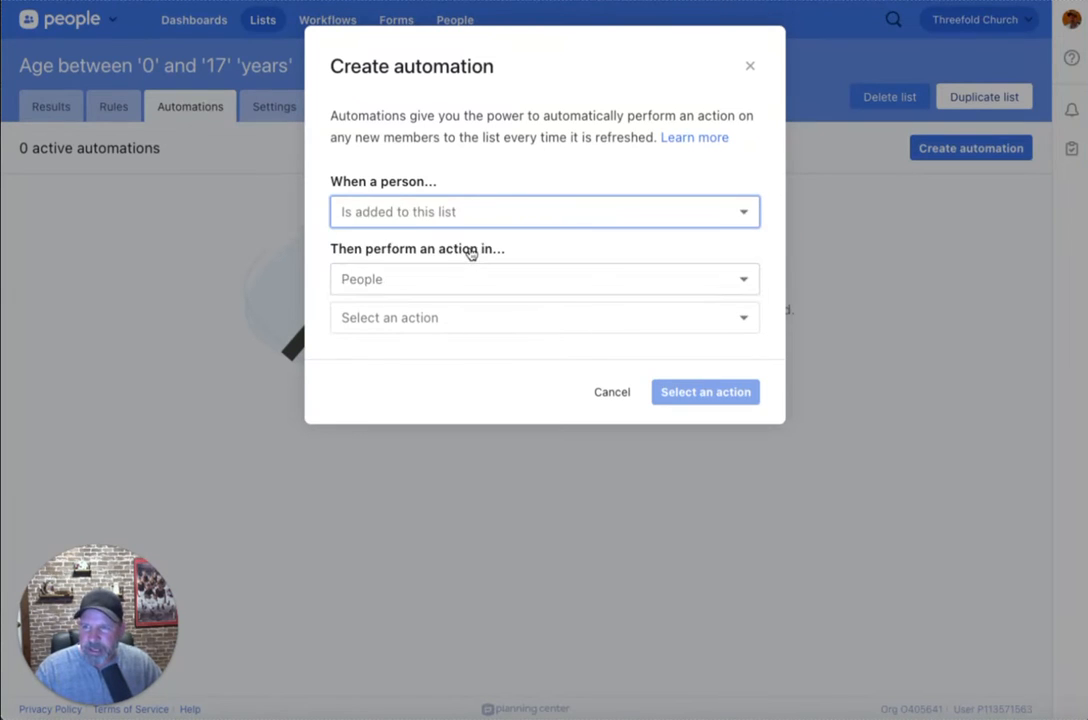
# Try Check-Ins as the automation's action area, review its available actions, and set the area back to People
pyautogui.click(385, 282)
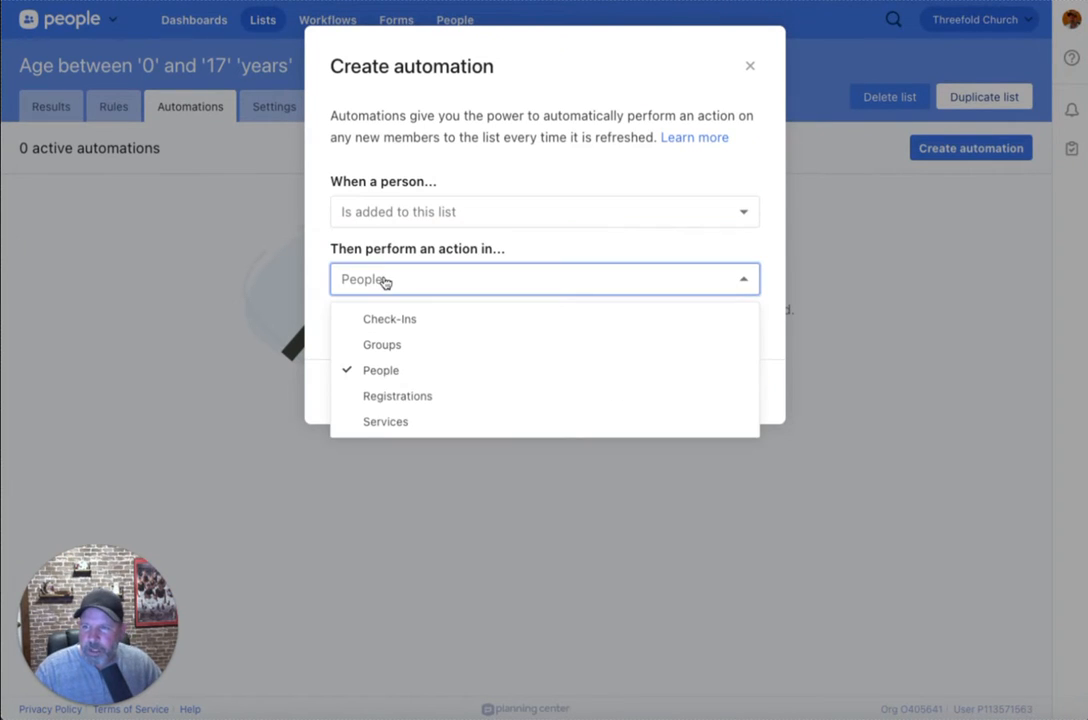
pyautogui.click(410, 321)
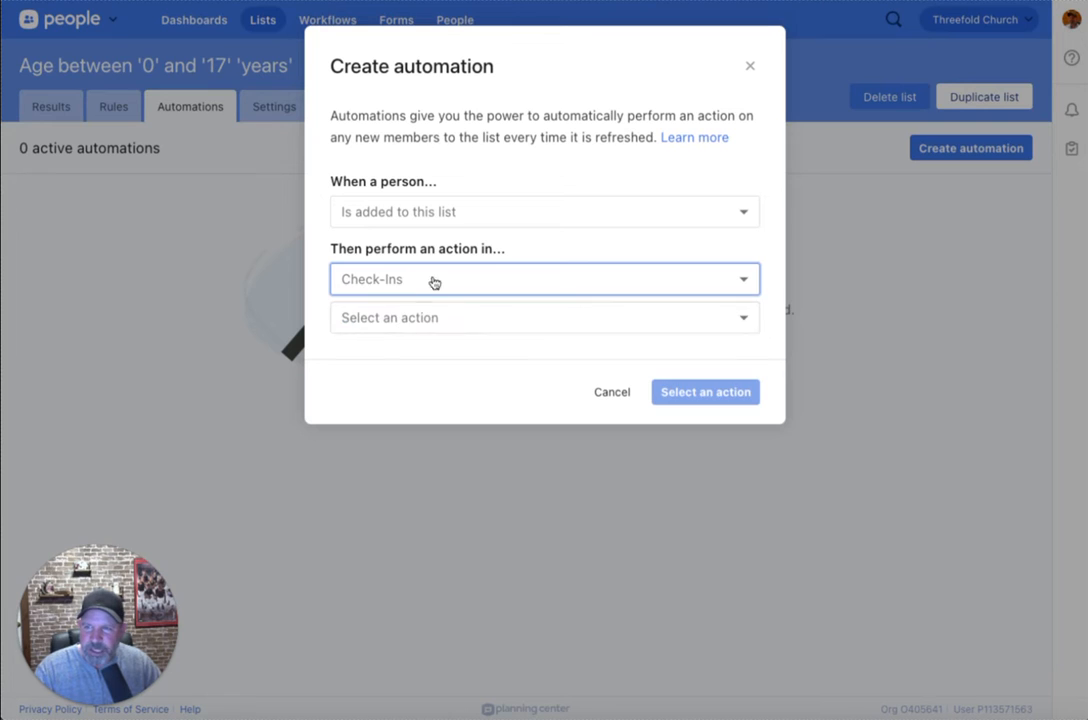
pyautogui.click(427, 317)
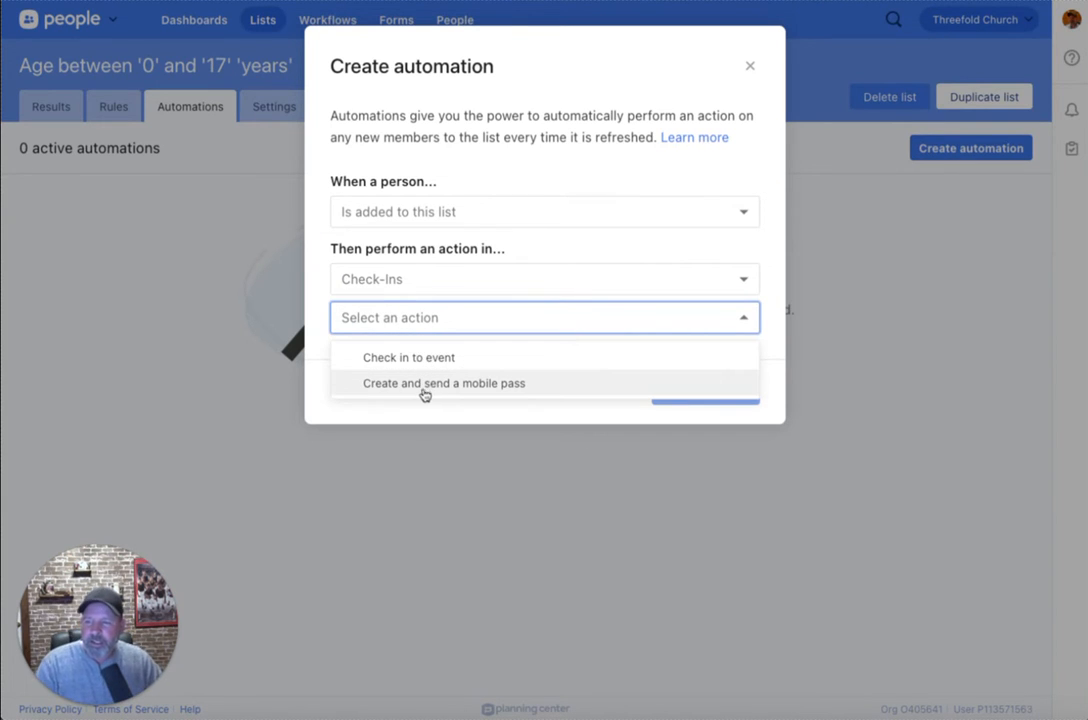
pyautogui.click(461, 281)
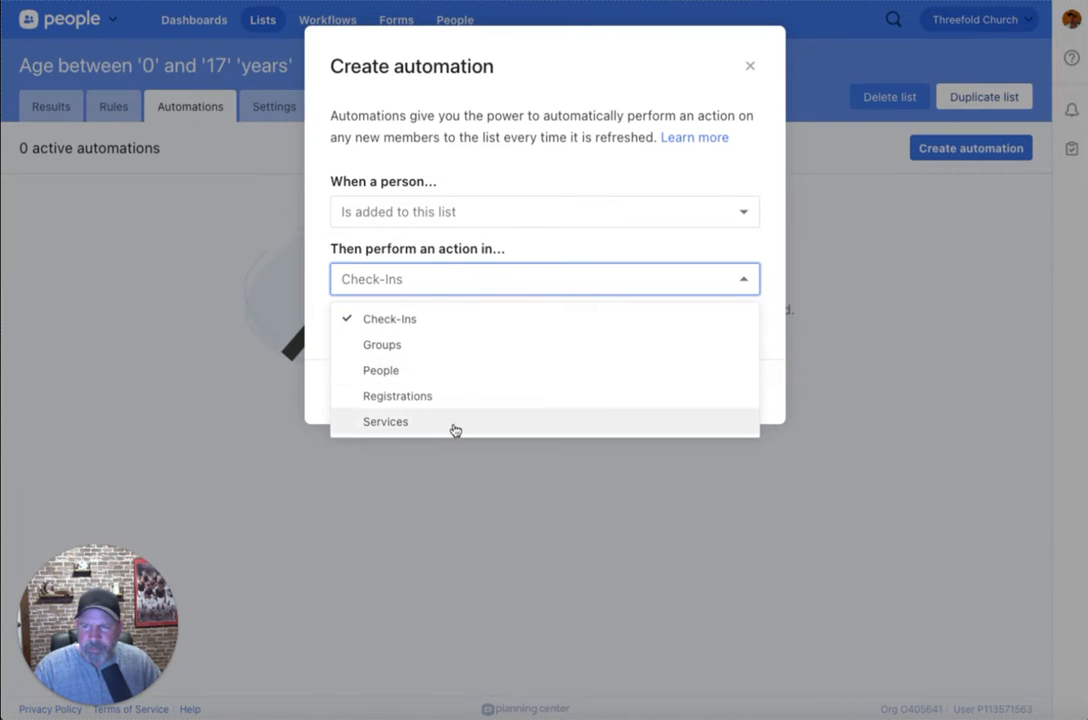
pyautogui.click(445, 377)
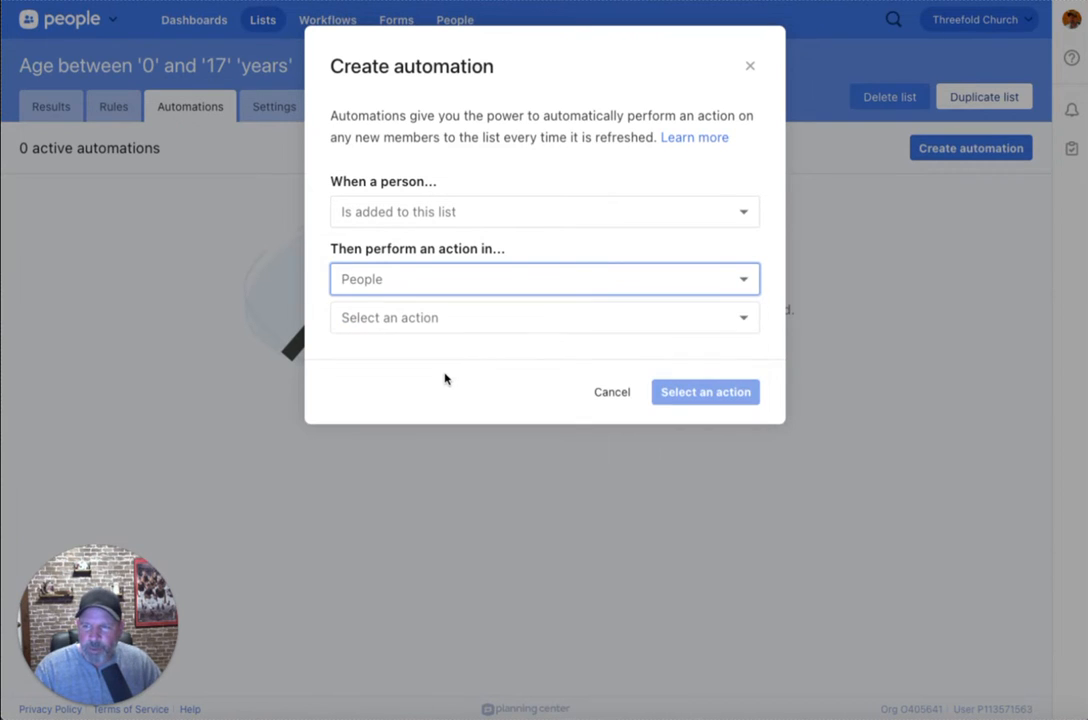
# Try the Church Information action with Update Attendee Type and review the fields and values it can set
pyautogui.click(481, 323)
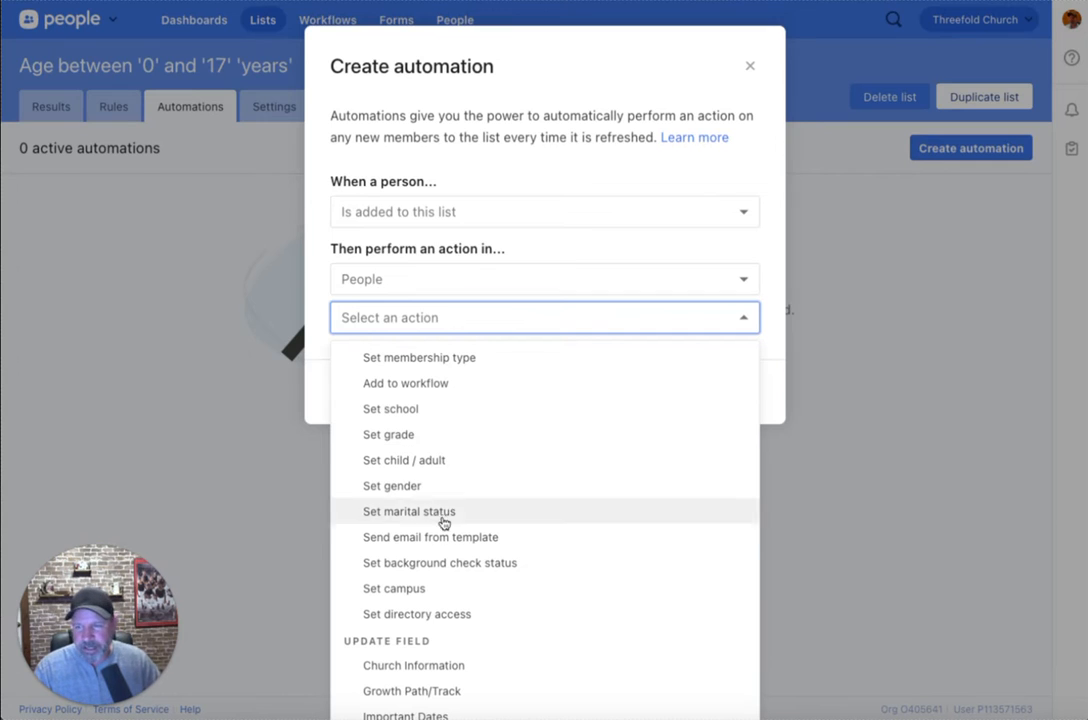
pyautogui.scroll(-2, 454, 597)
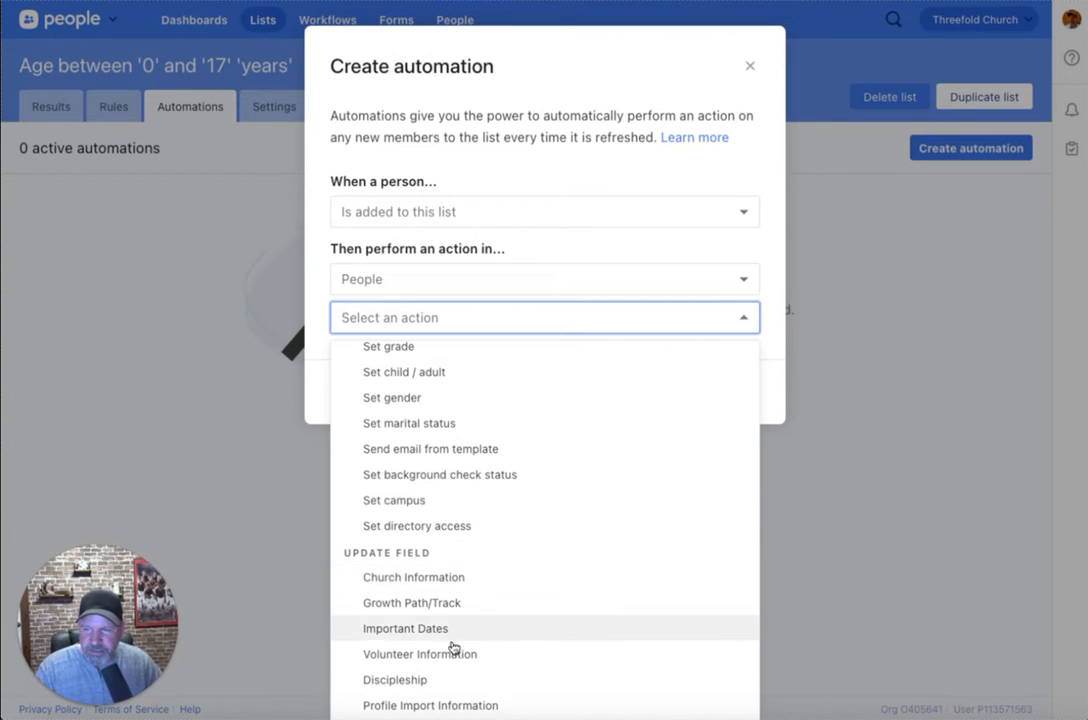
pyautogui.click(430, 580)
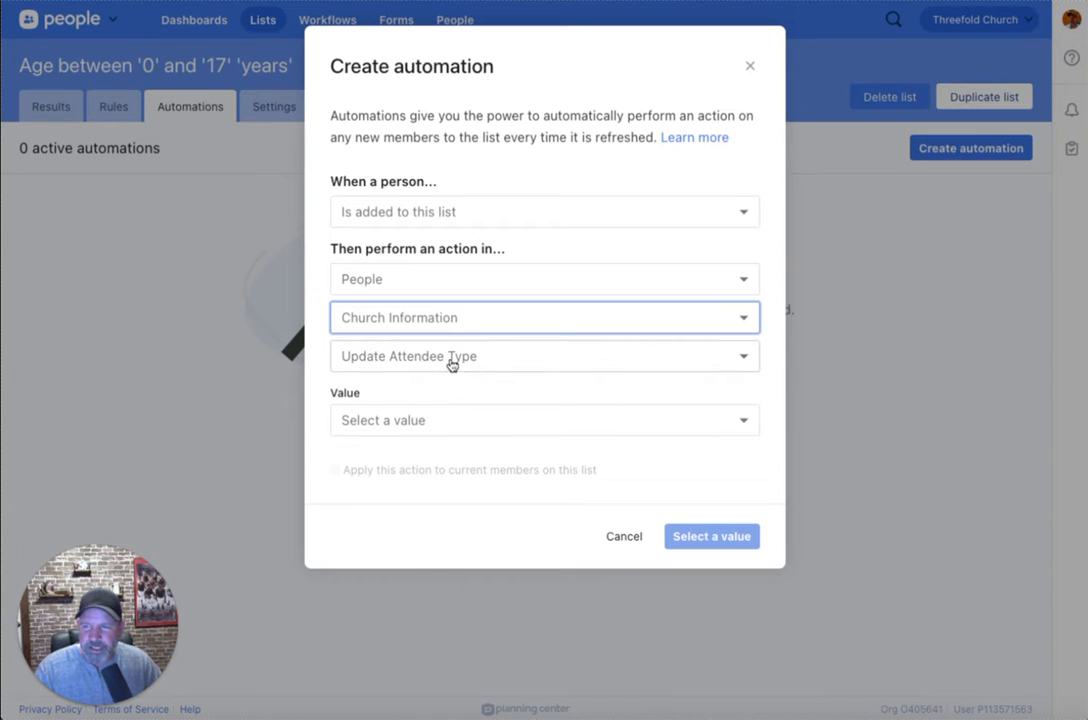
pyautogui.click(451, 365)
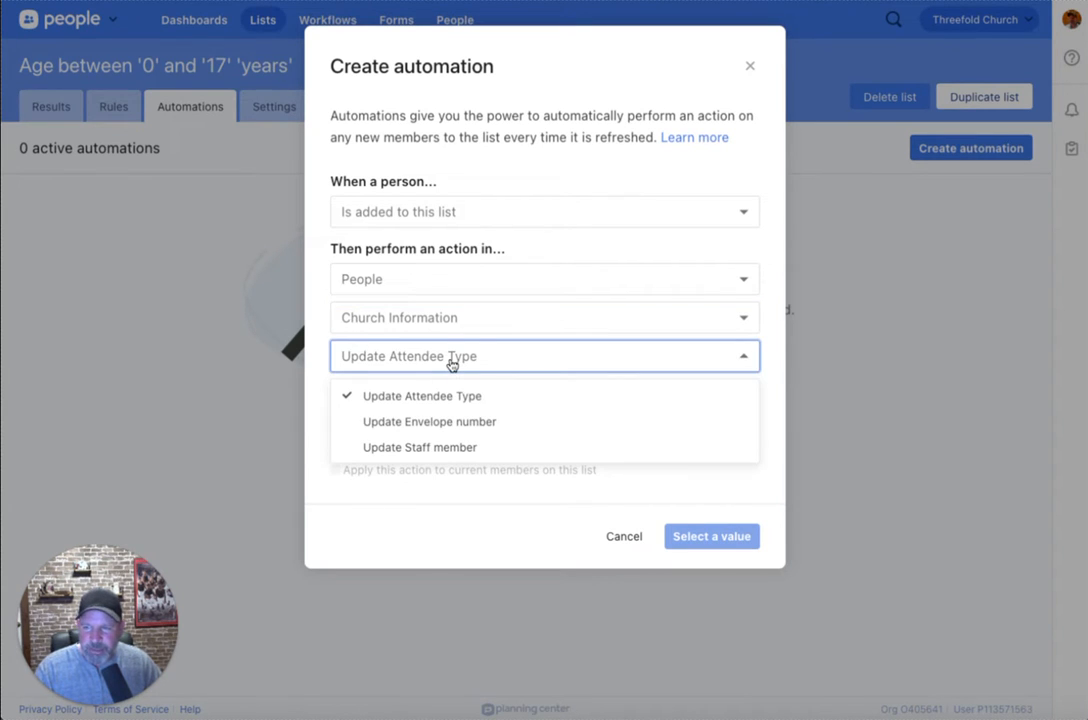
pyautogui.click(444, 492)
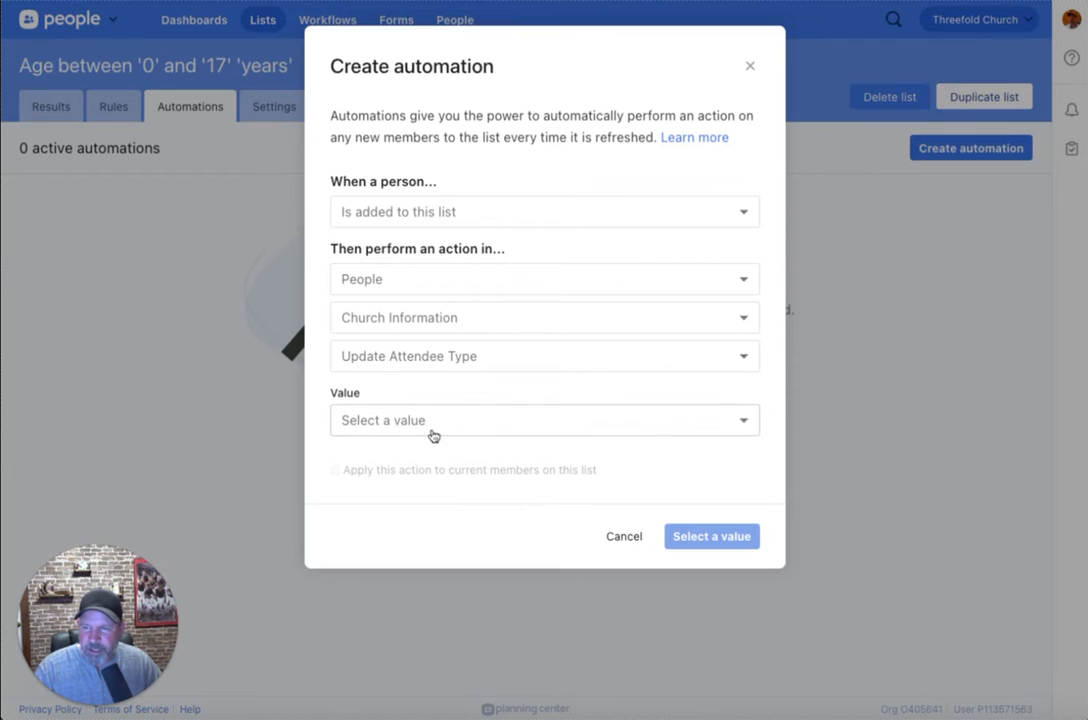
pyautogui.click(432, 422)
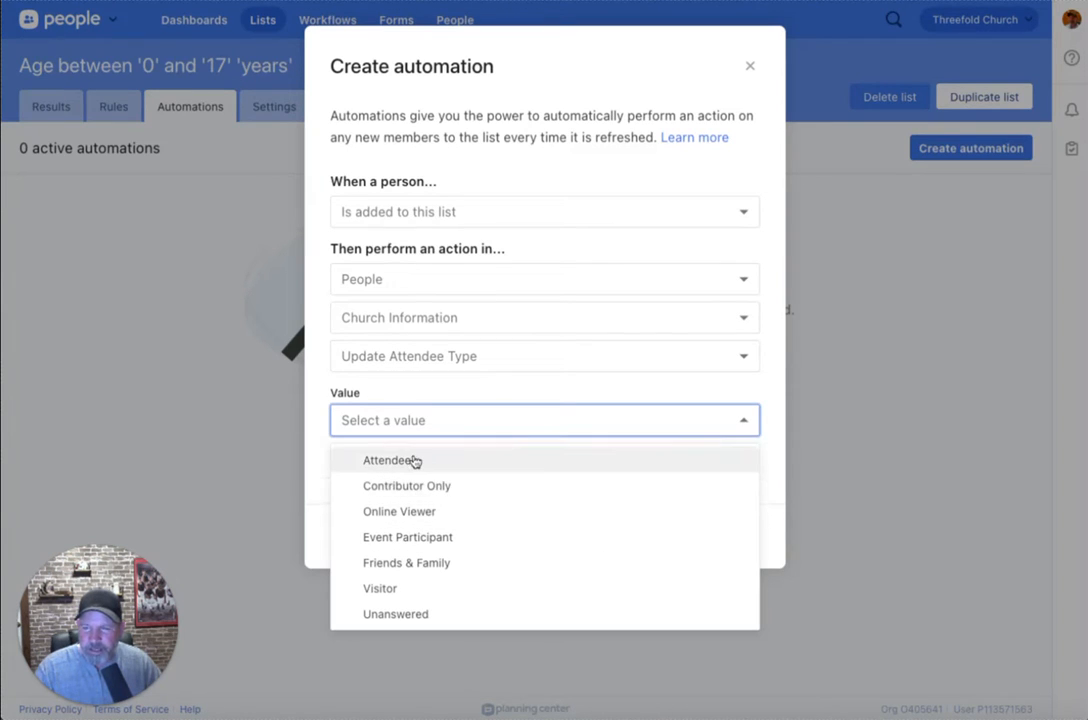
pyautogui.click(418, 362)
pyautogui.click(427, 366)
# Try the Growth Path/Track action with Update Start Date and review the options for what the date is set to
pyautogui.click(432, 320)
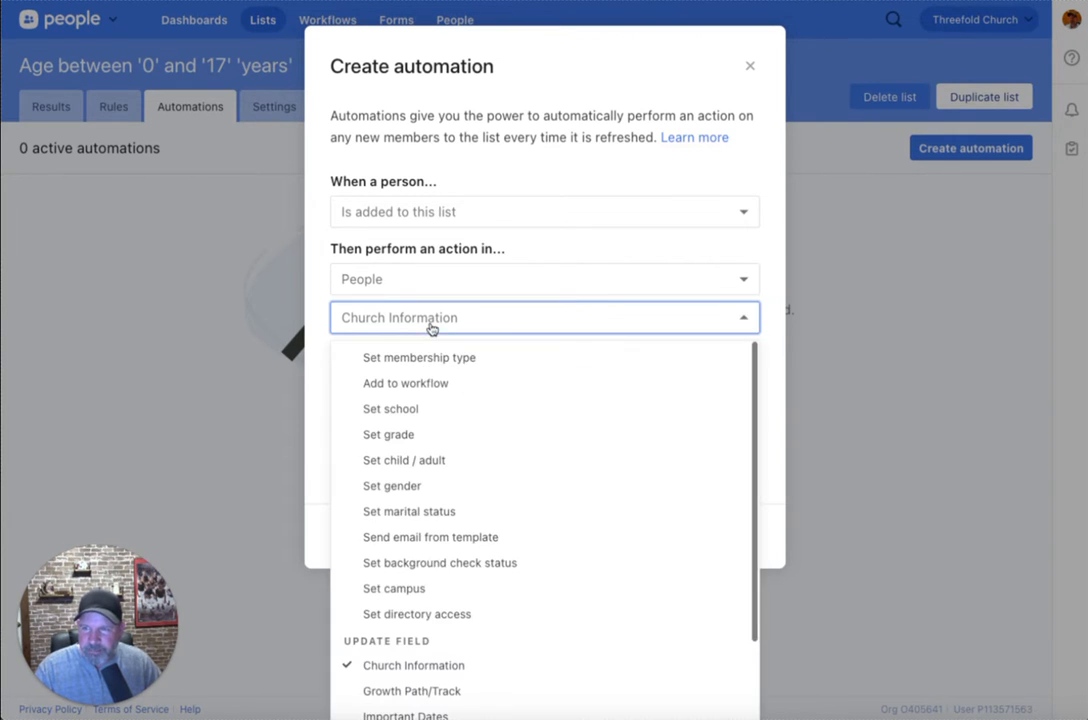
pyautogui.click(440, 692)
pyautogui.click(430, 360)
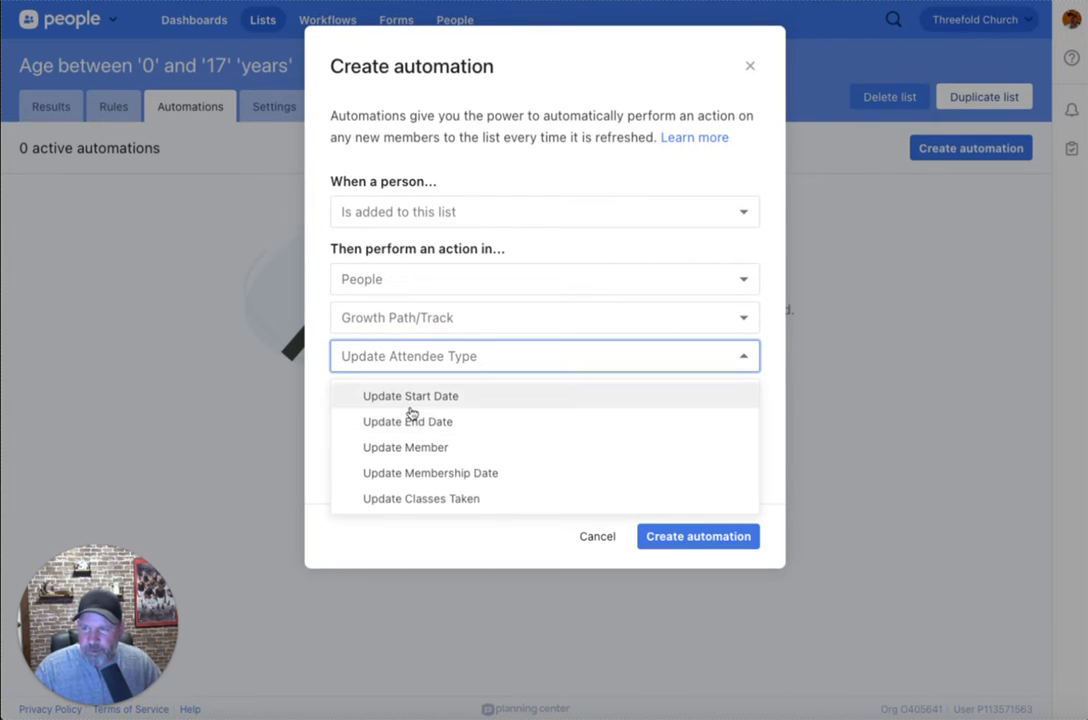
pyautogui.click(414, 400)
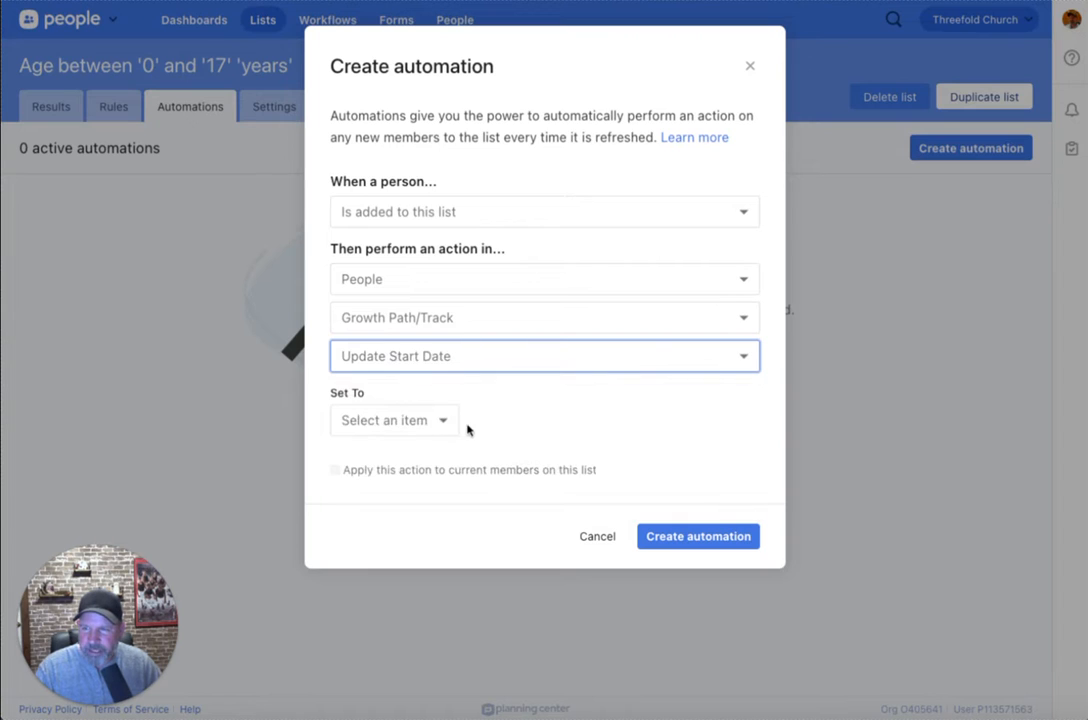
pyautogui.click(442, 420)
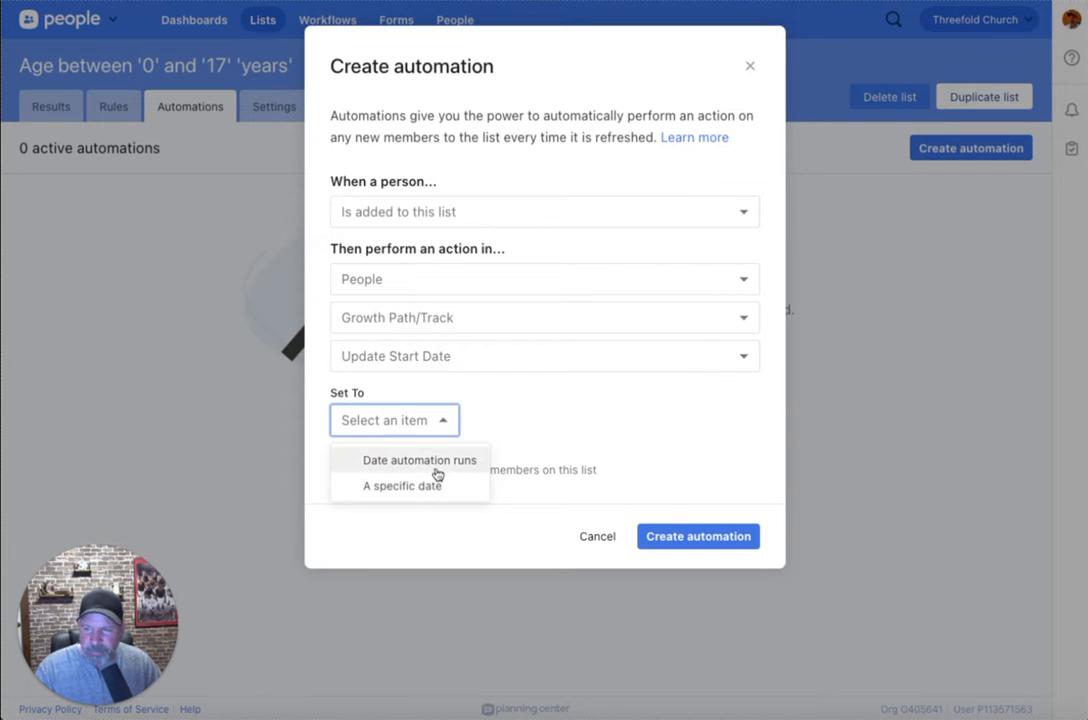
pyautogui.click(517, 391)
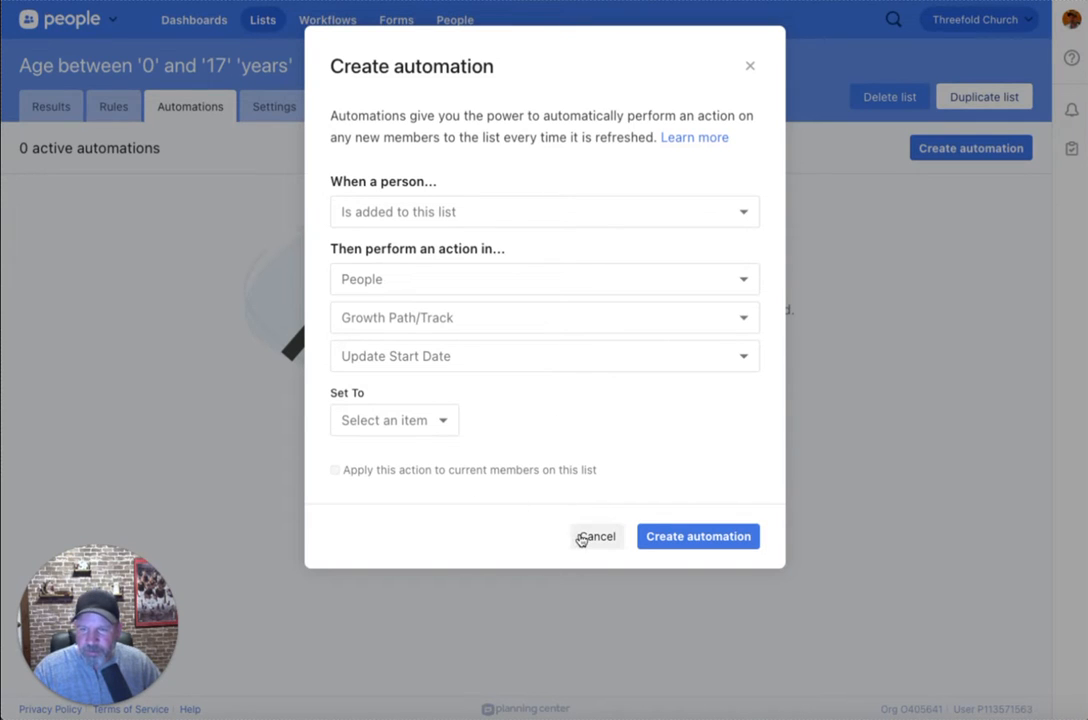
# Try Services as the action area, review its available actions, and cancel the new automation
pyautogui.click(437, 277)
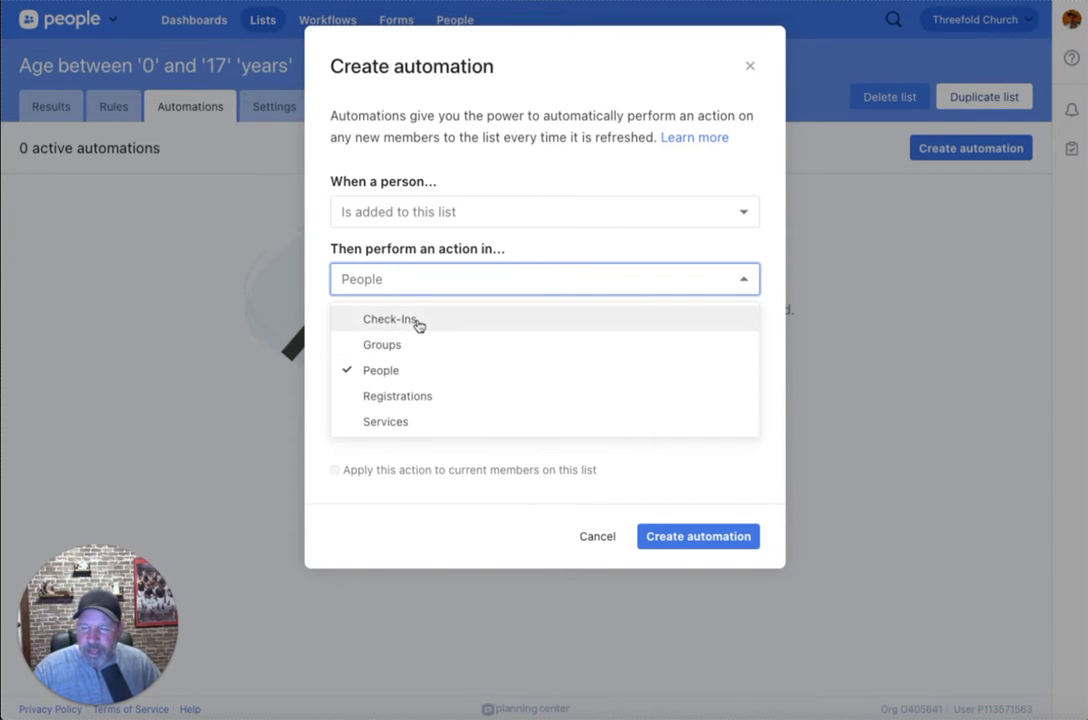
pyautogui.click(401, 422)
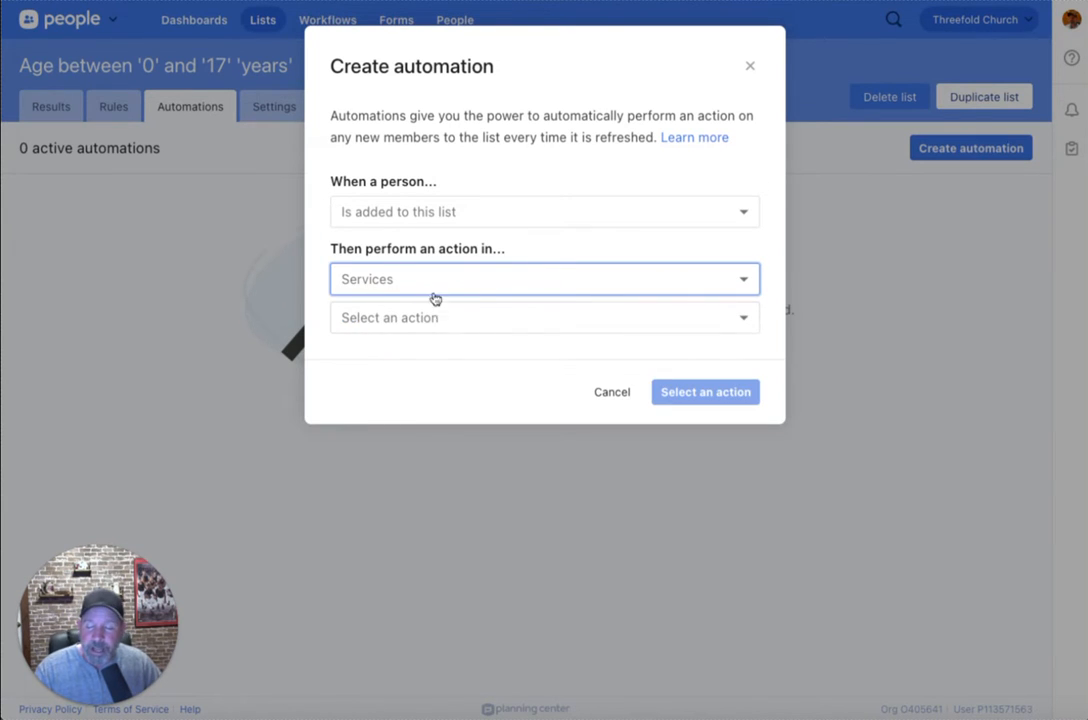
pyautogui.click(417, 317)
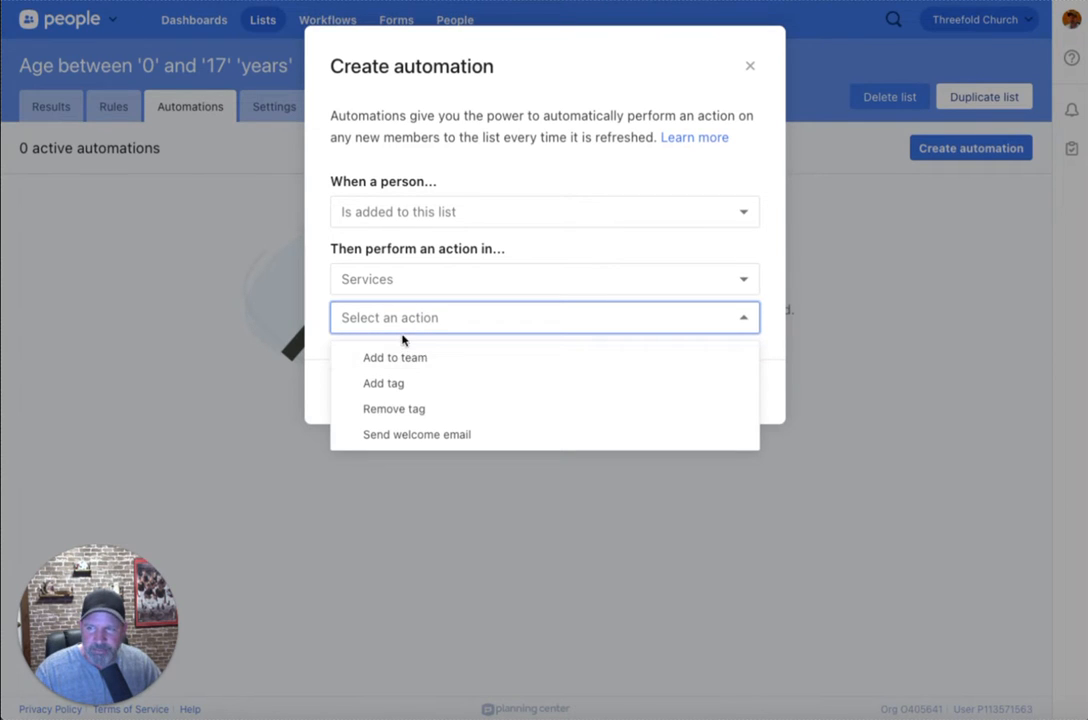
pyautogui.click(403, 250)
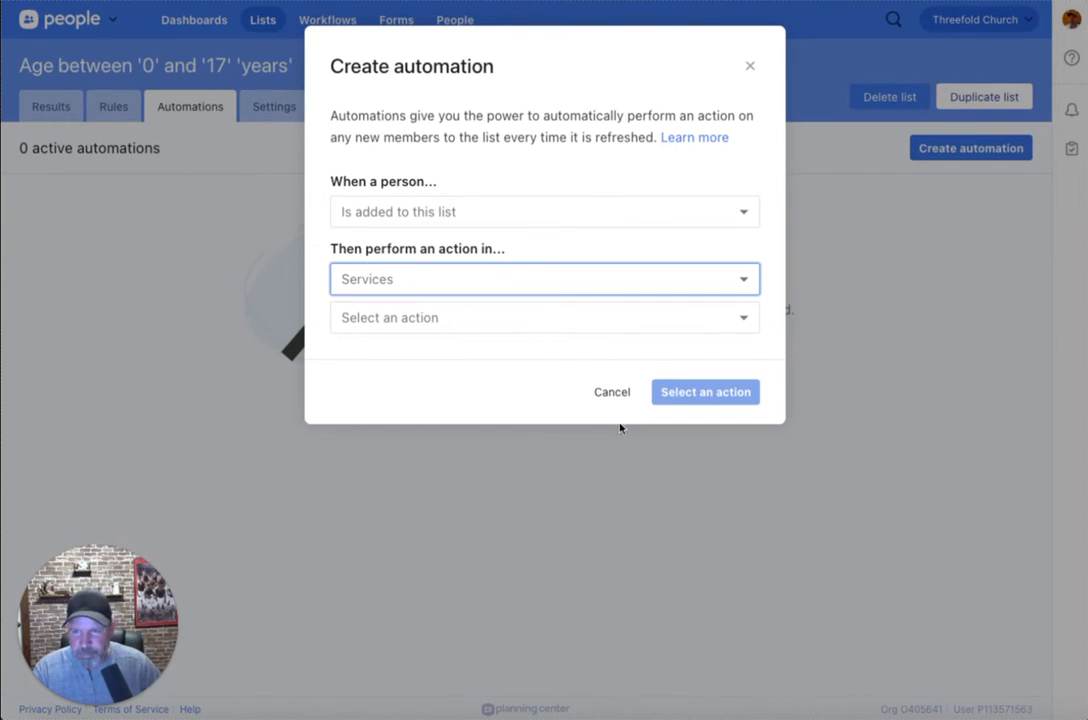
pyautogui.click(609, 389)
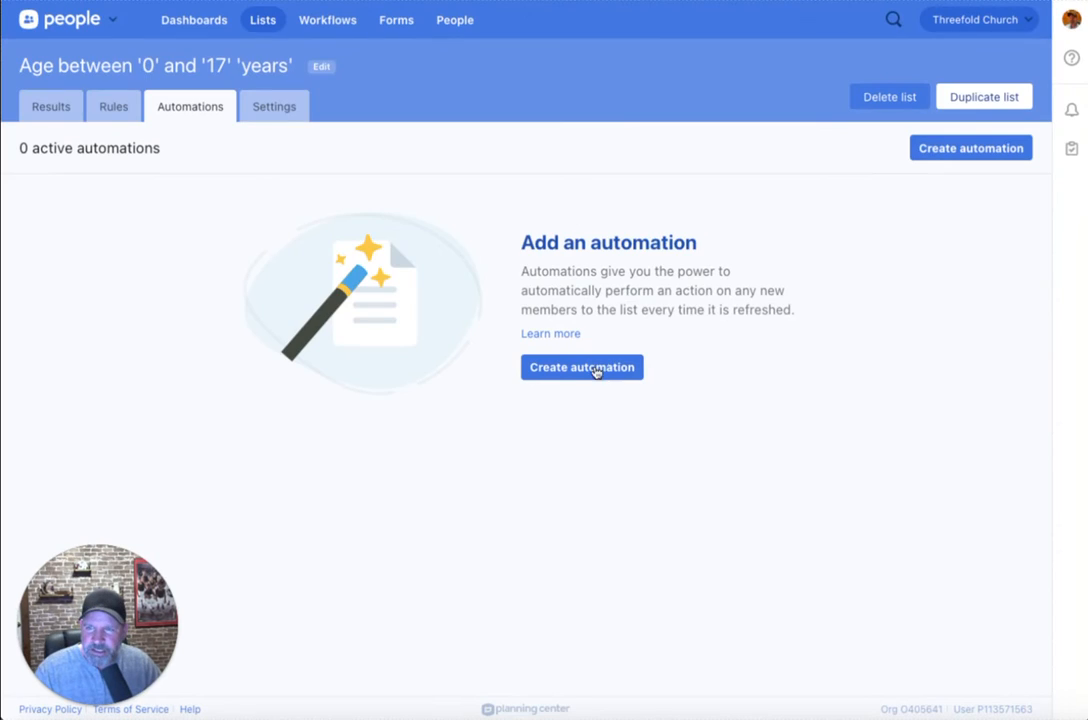
# In the age list's settings, find an individual person by first name and add them as a collaborator
pyautogui.click(268, 116)
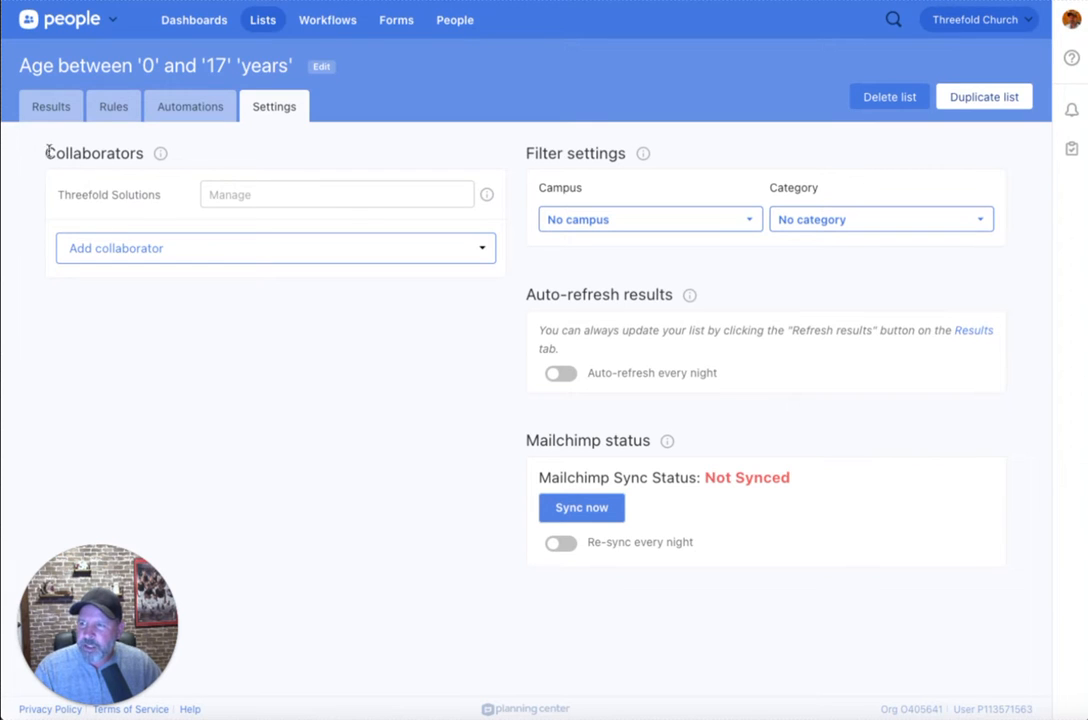
pyautogui.moveTo(44, 153); pyautogui.dragTo(143, 155)
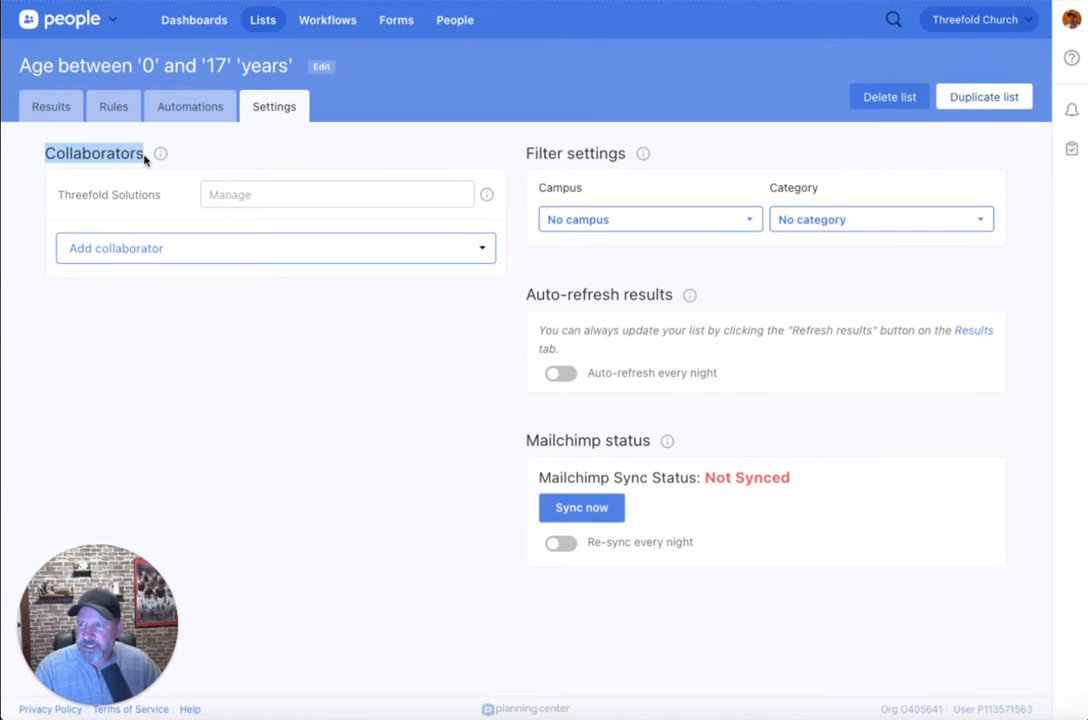
pyautogui.click(144, 158)
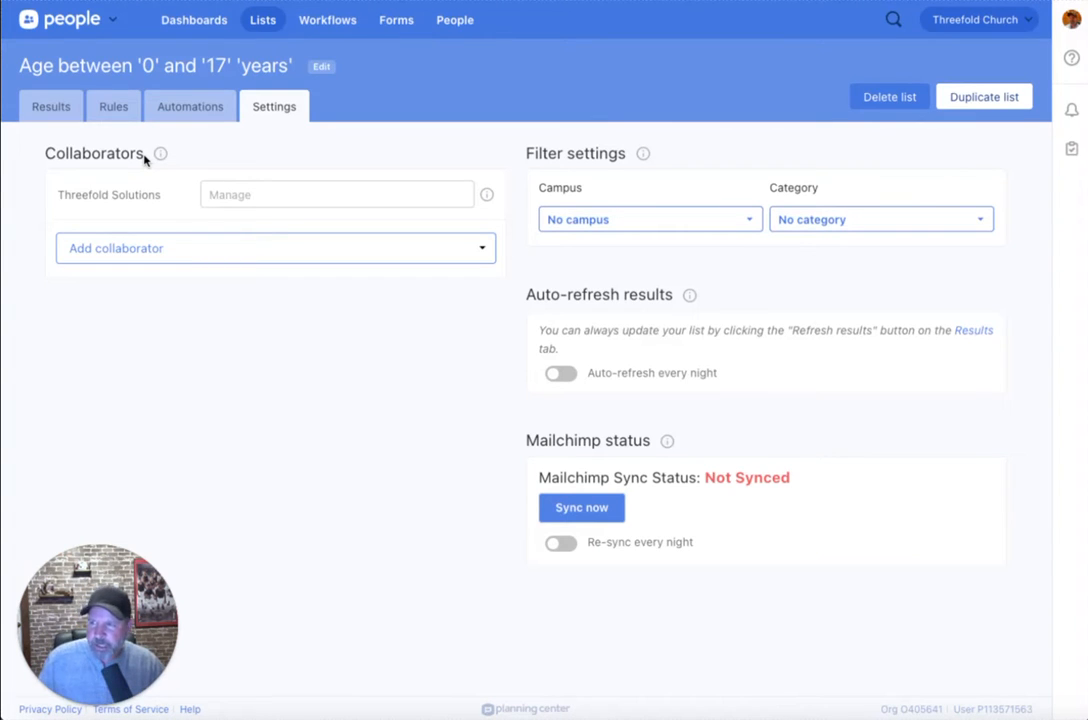
pyautogui.click(181, 246)
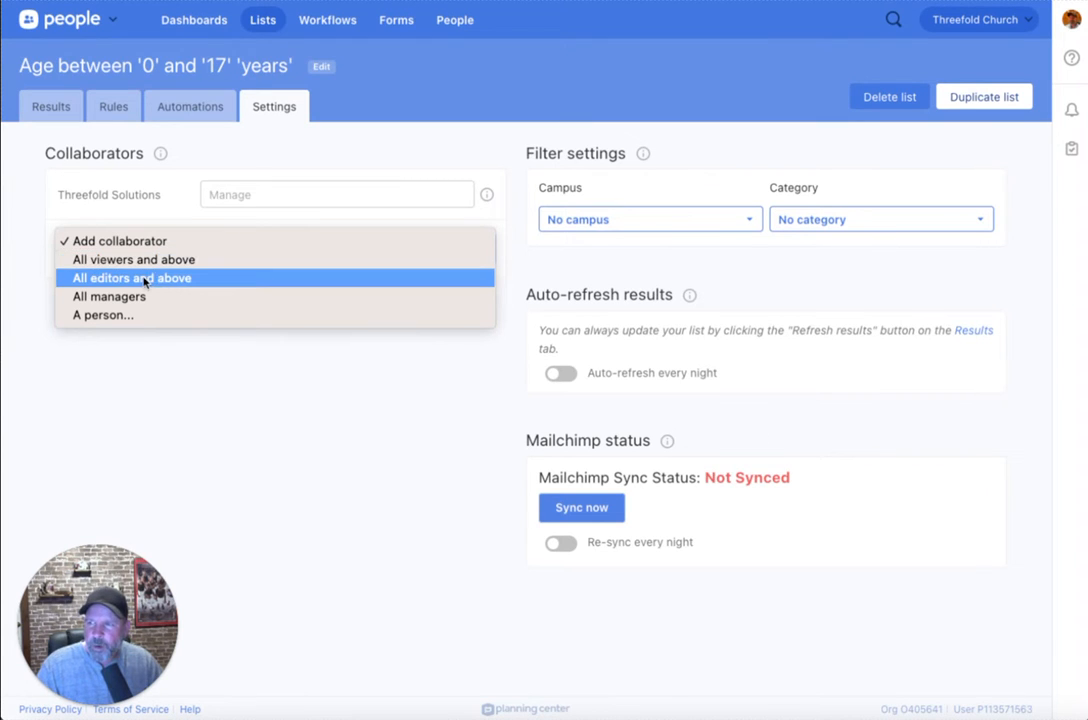
pyautogui.click(102, 315)
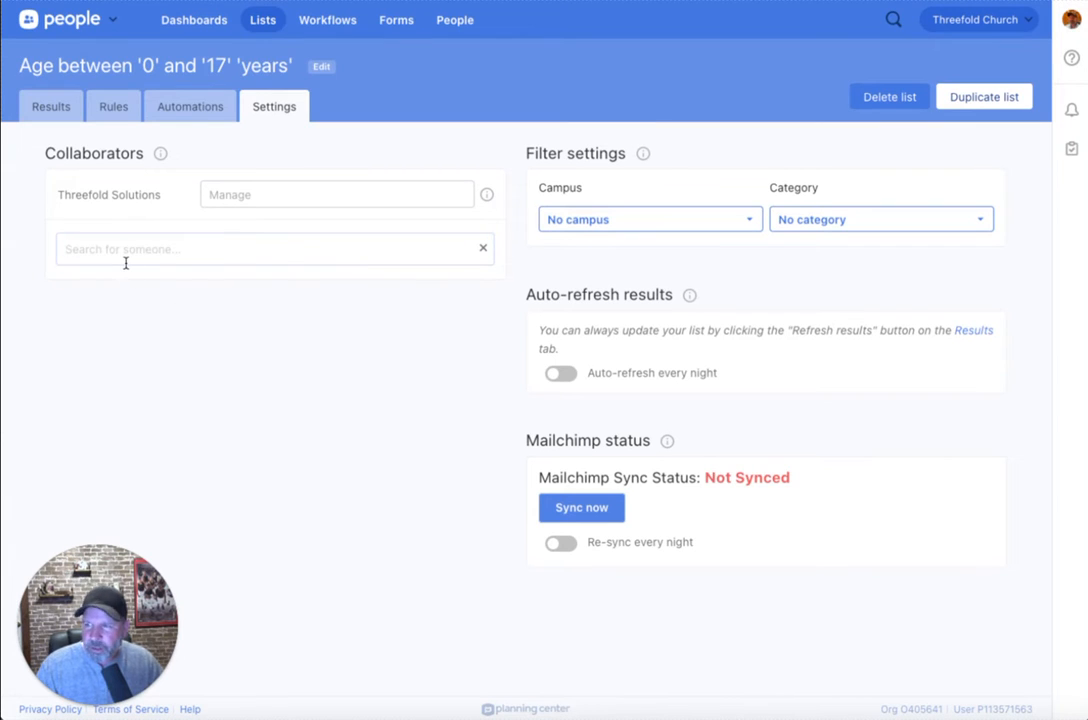
pyautogui.write('Luke')
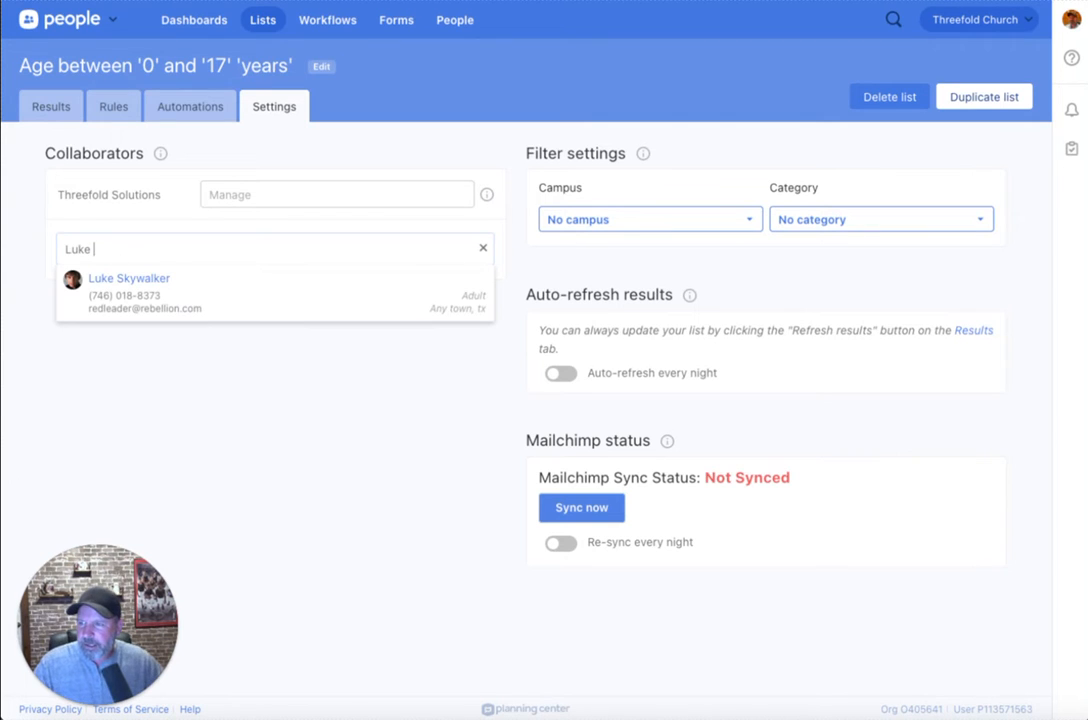
pyautogui.click(158, 292)
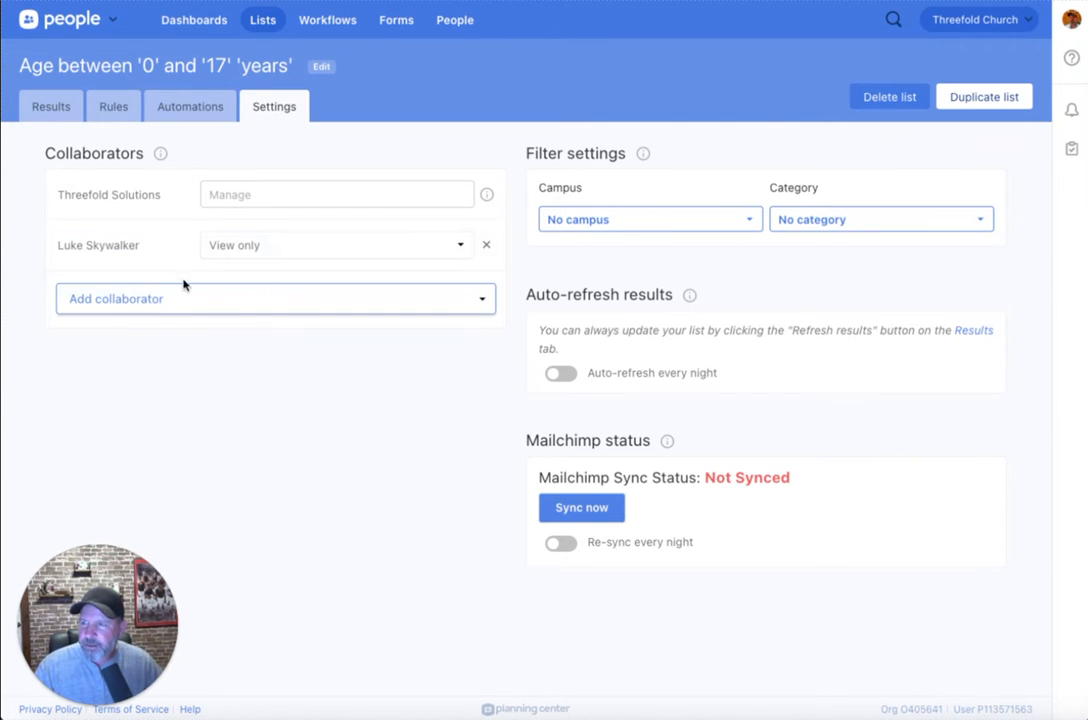
# Try Manage access for the individual collaborator, and set that person's permission back to View only
pyautogui.click(235, 245)
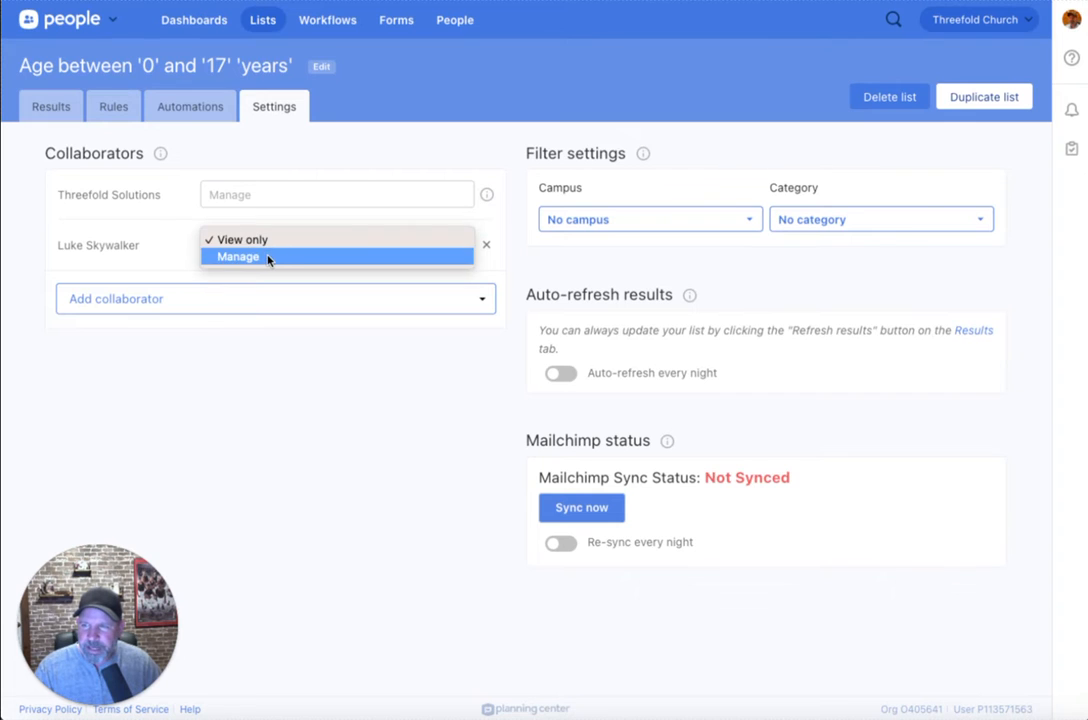
pyautogui.click(268, 257)
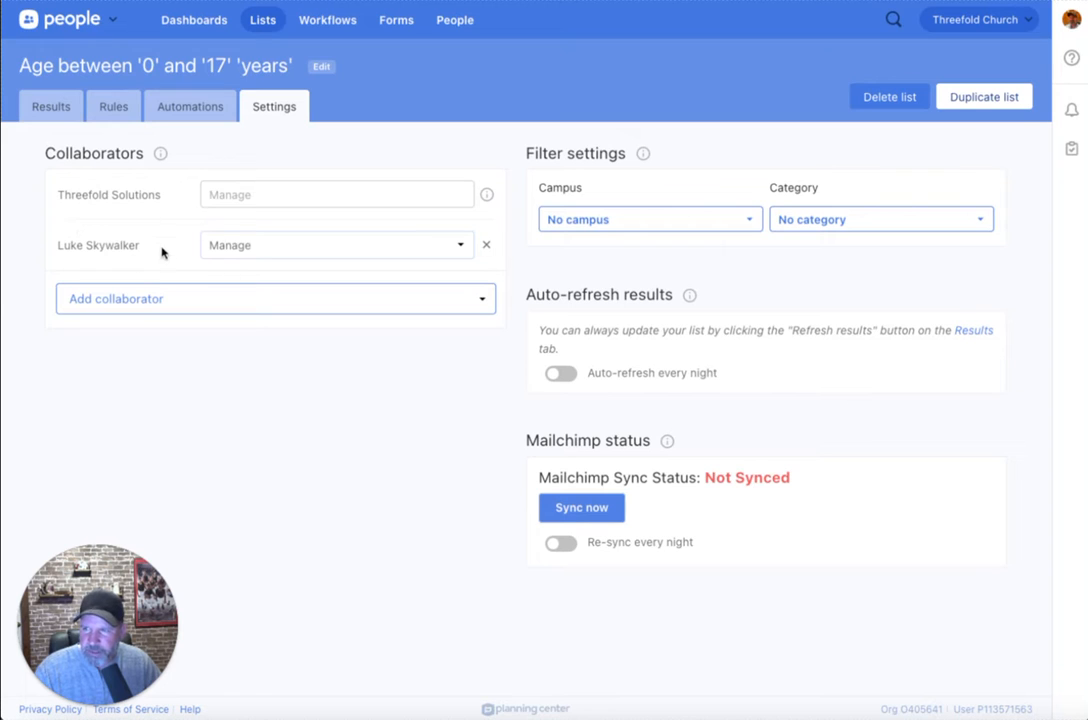
pyautogui.click(225, 242)
pyautogui.click(235, 224)
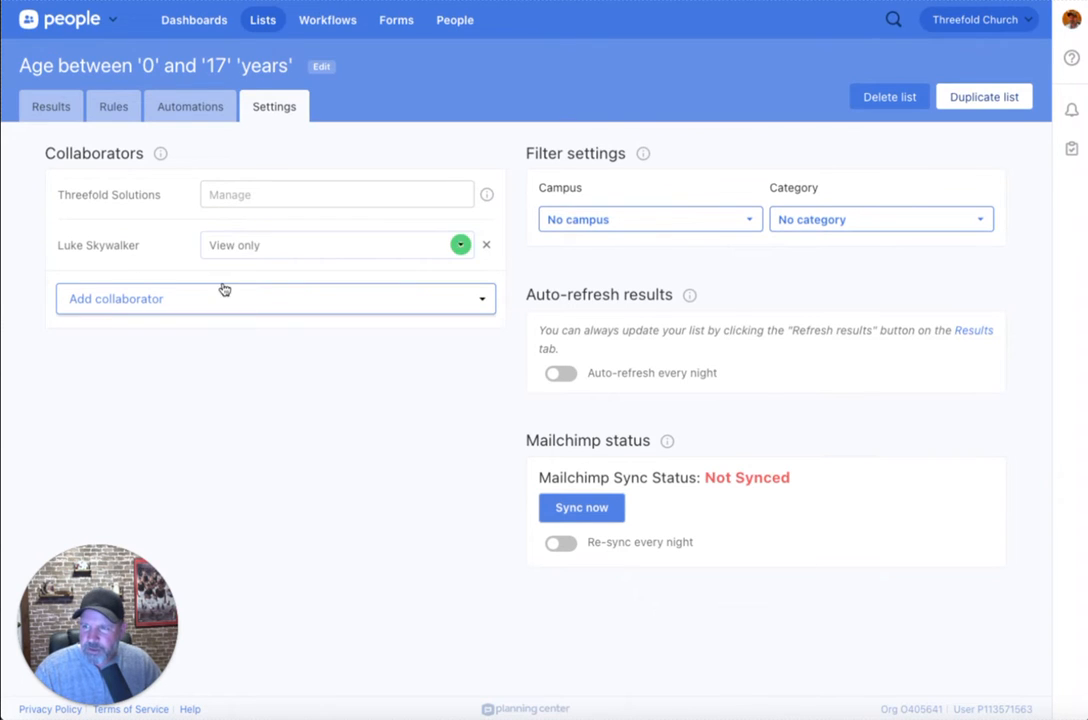
# Try adding All managers as a collaborator with Manage permission, and remove that collaborator group again
pyautogui.click(169, 296)
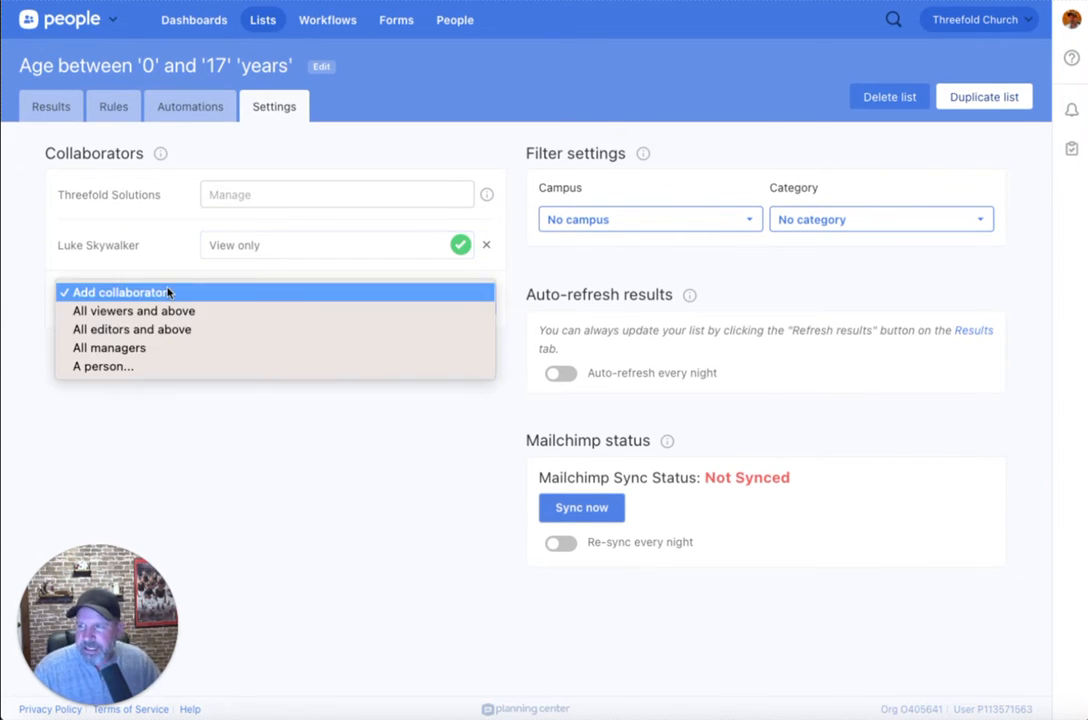
pyautogui.click(126, 260)
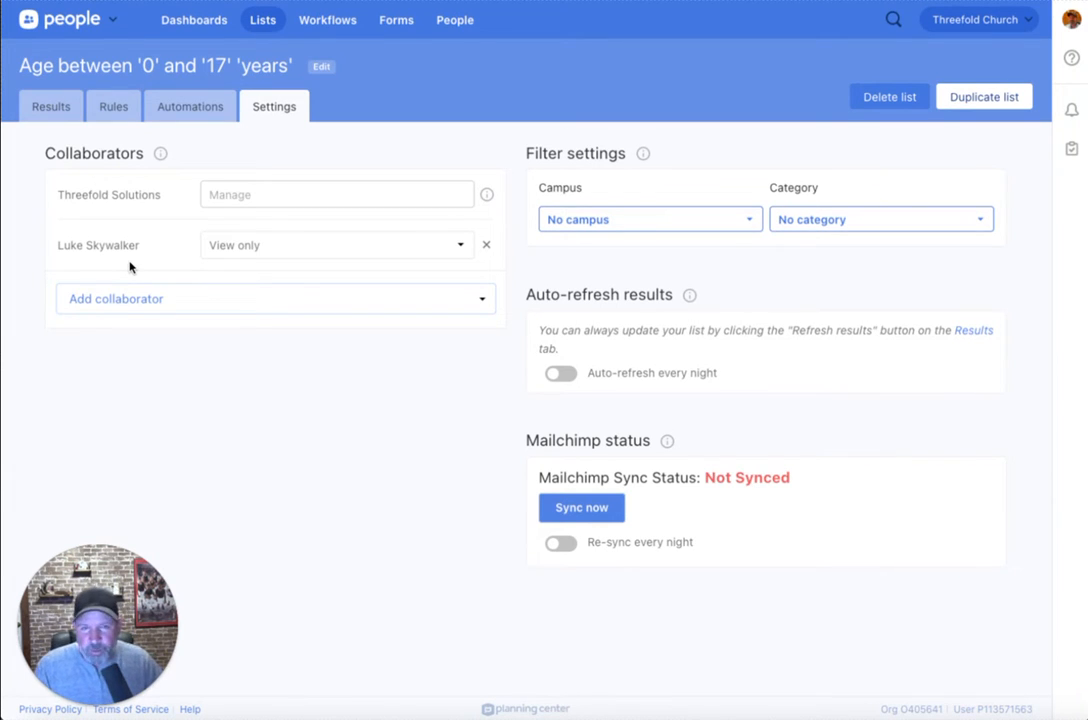
pyautogui.click(170, 293)
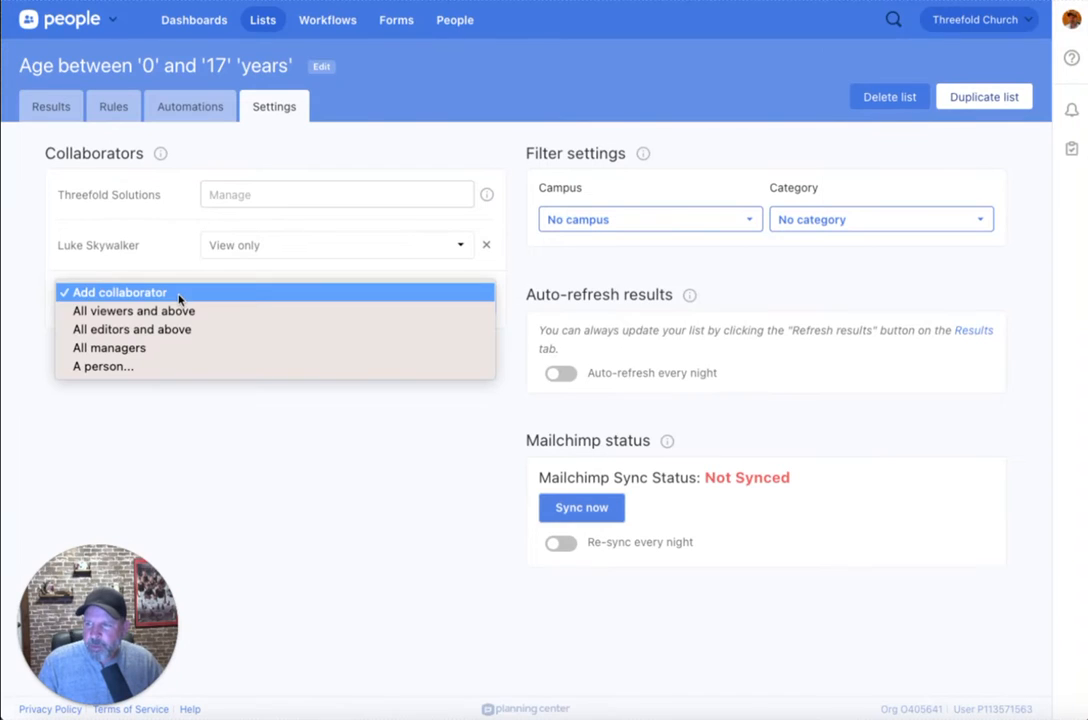
pyautogui.click(166, 348)
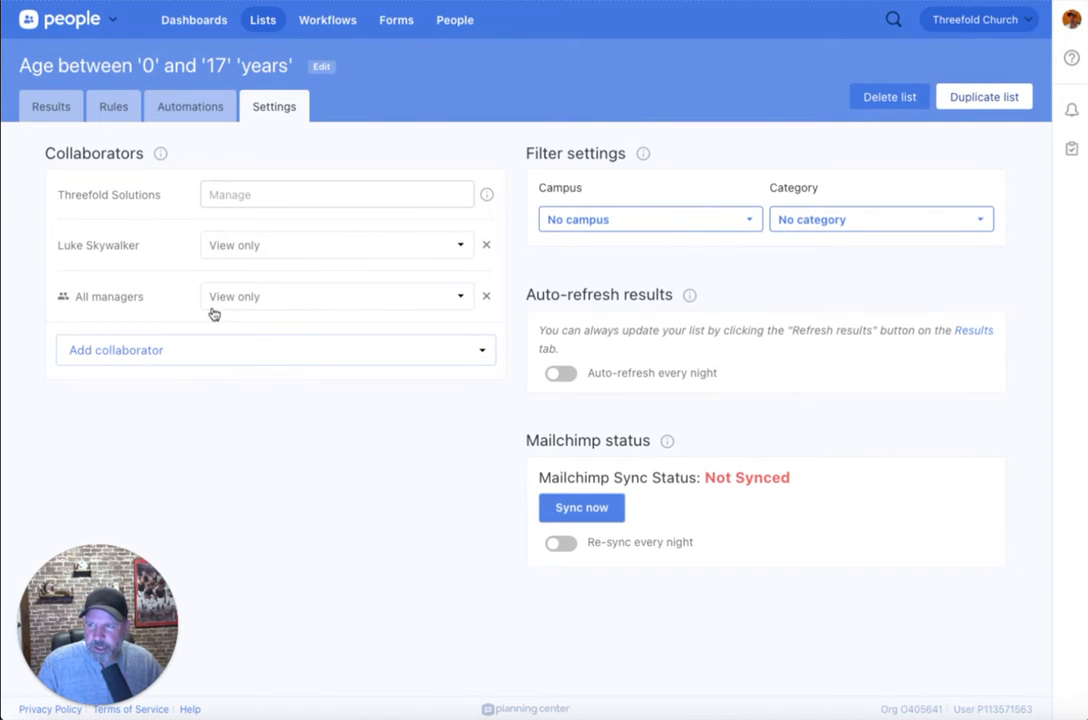
pyautogui.click(215, 300)
pyautogui.click(246, 310)
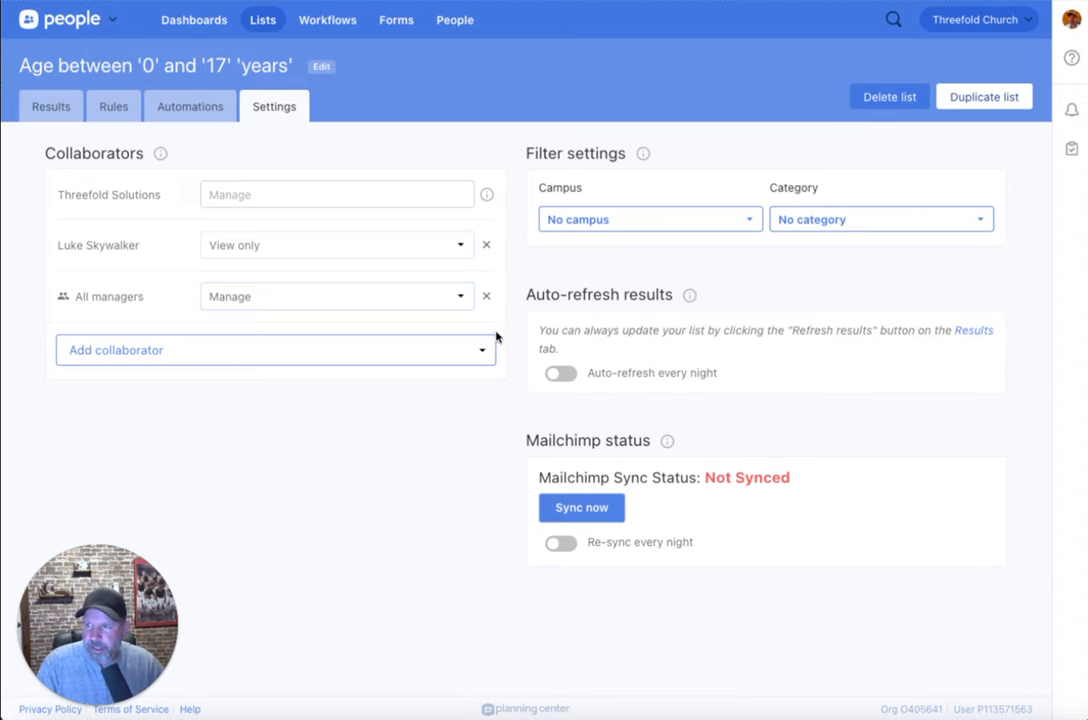
pyautogui.click(487, 295)
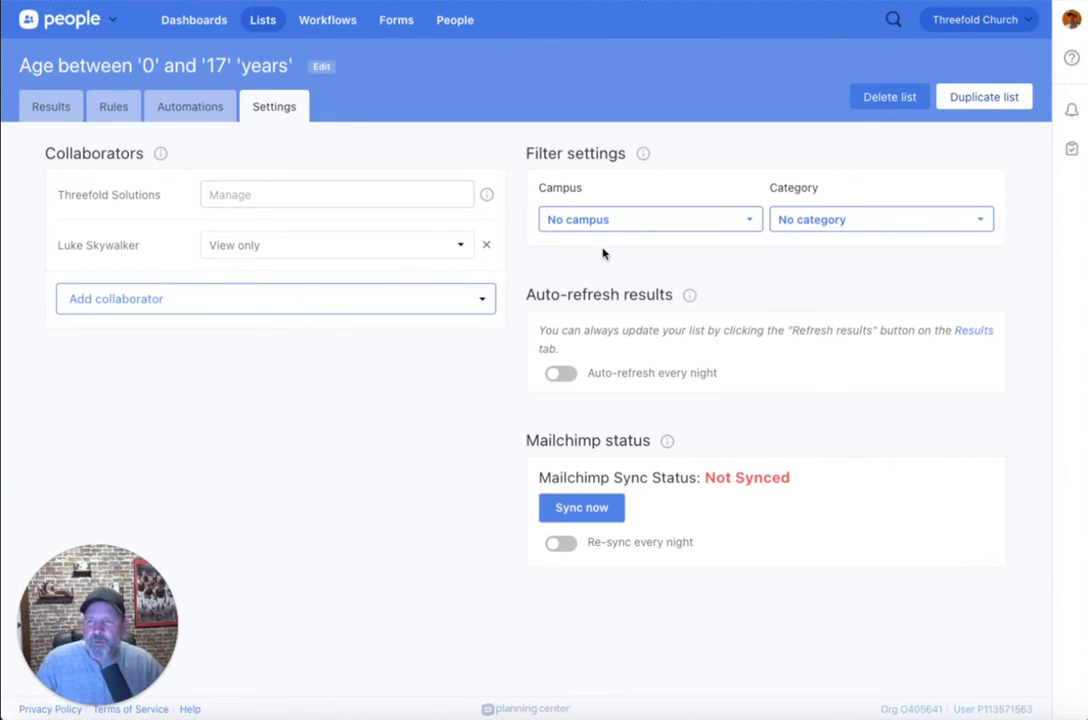
# Set the list's campus to Westmont Campus and its category to Kids, and enable auto-refresh every night
pyautogui.click(695, 225)
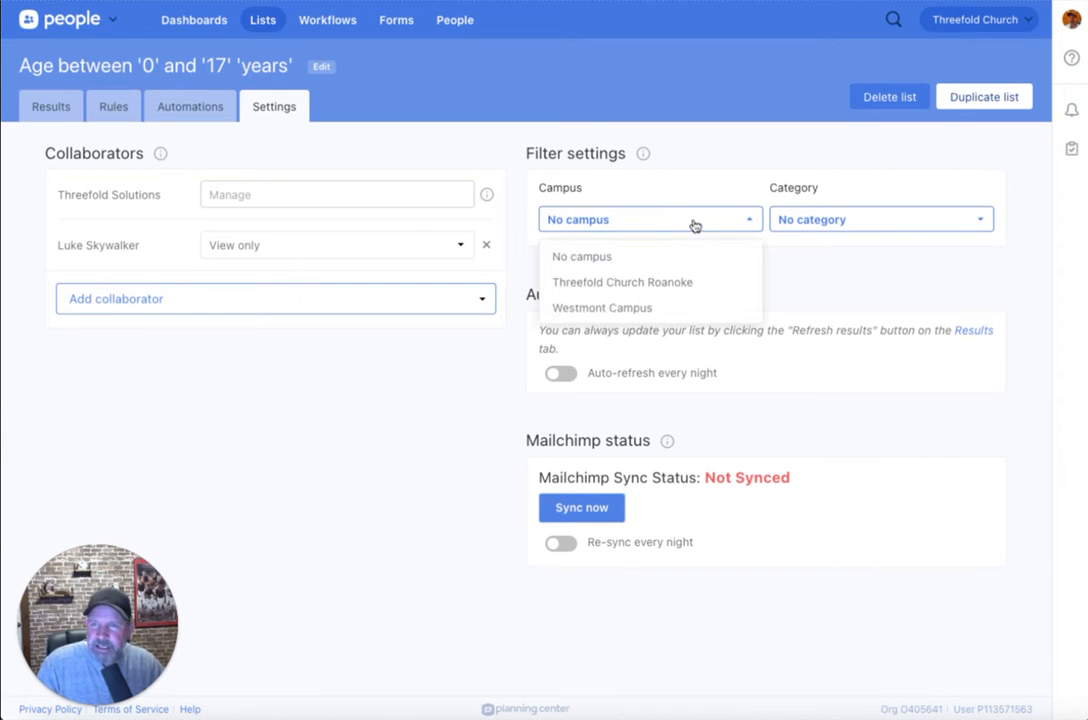
pyautogui.click(648, 310)
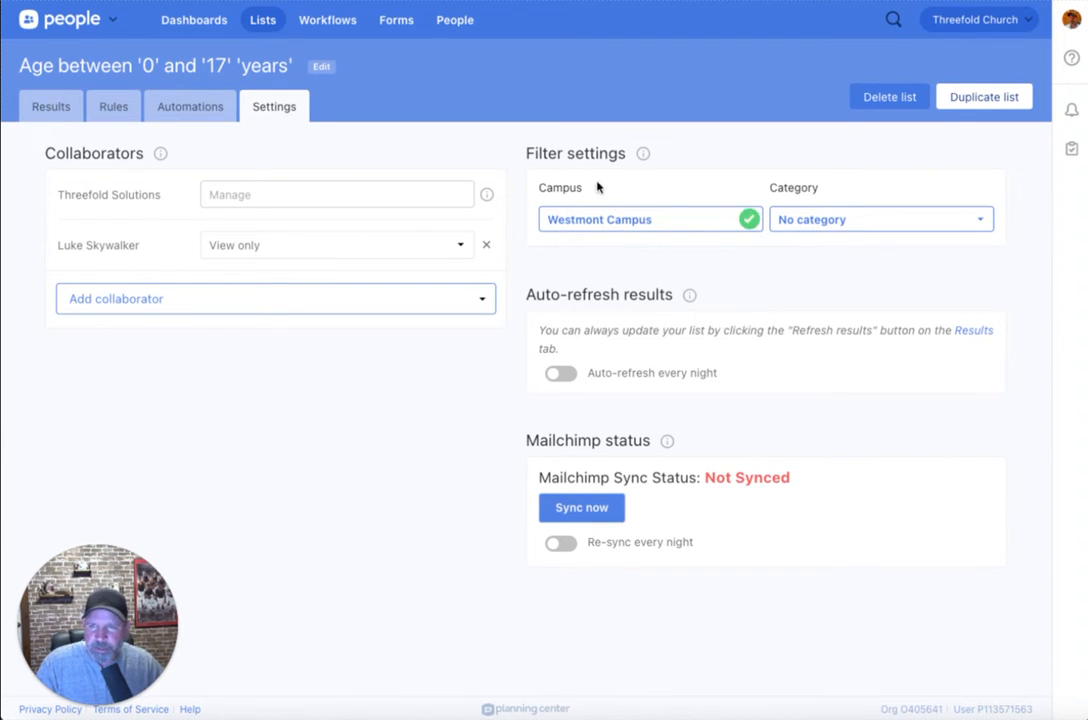
pyautogui.click(858, 224)
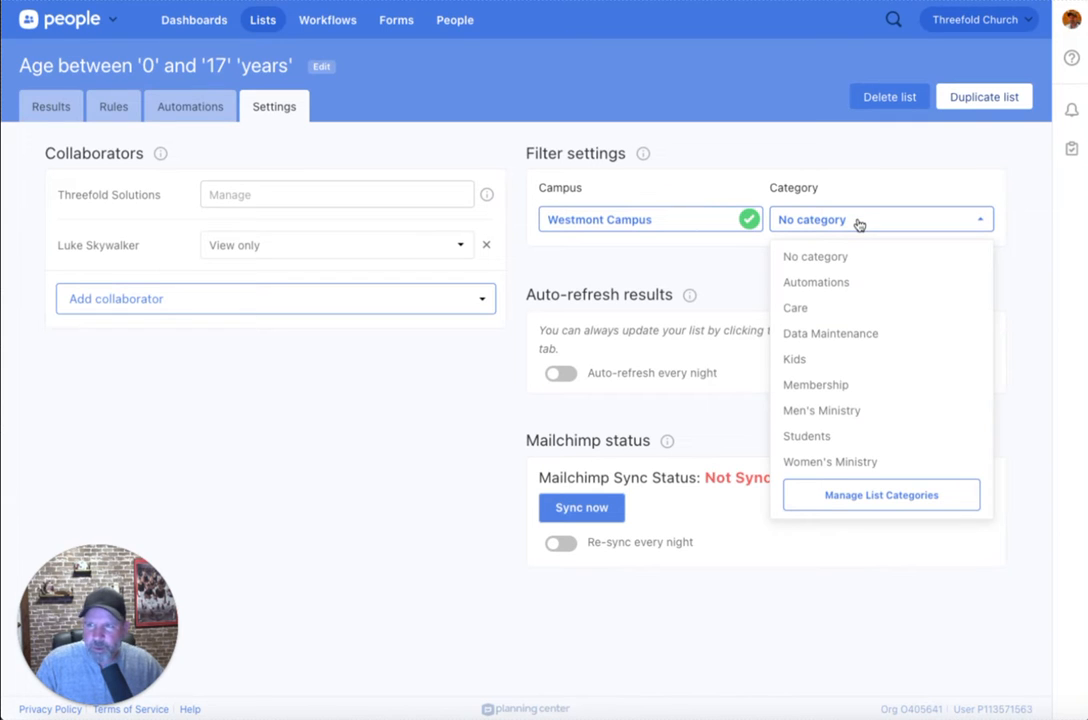
pyautogui.click(804, 358)
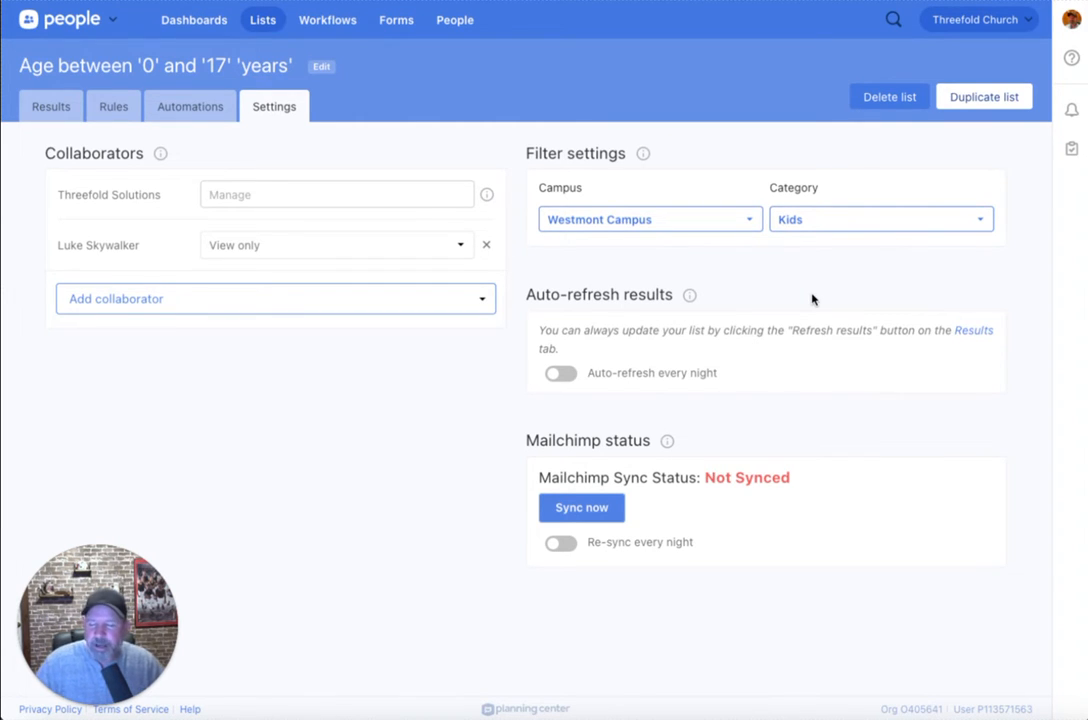
pyautogui.click(557, 375)
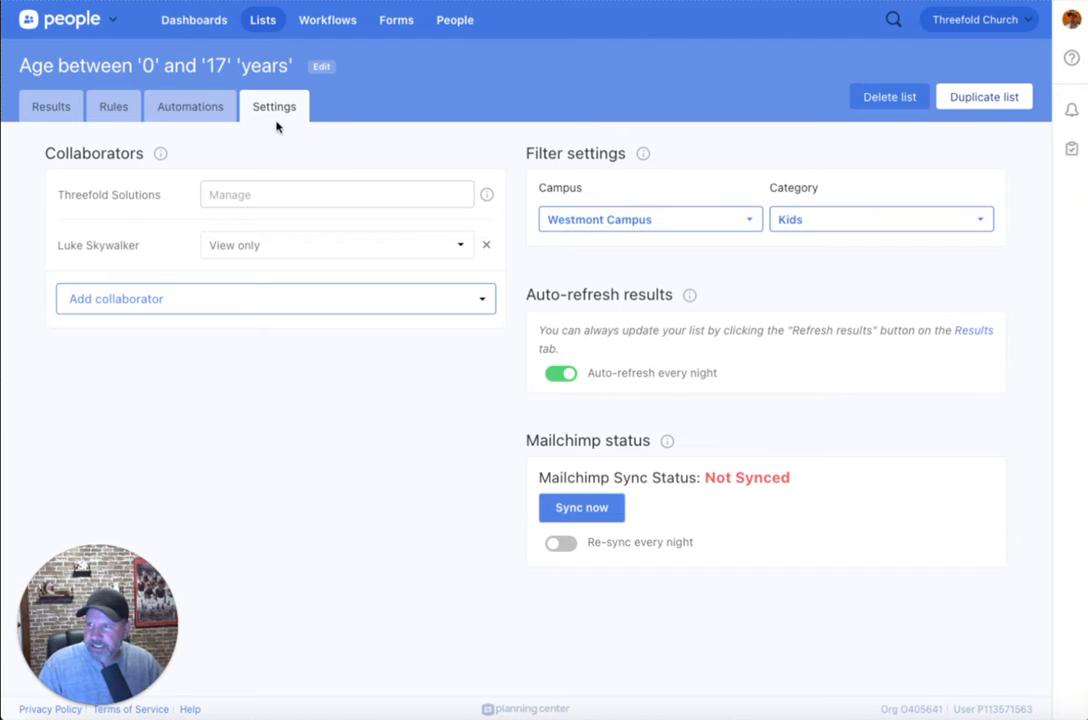
# In the list's results, show the list rules and add Campus, Gender and Membership as columns
pyautogui.click(44, 108)
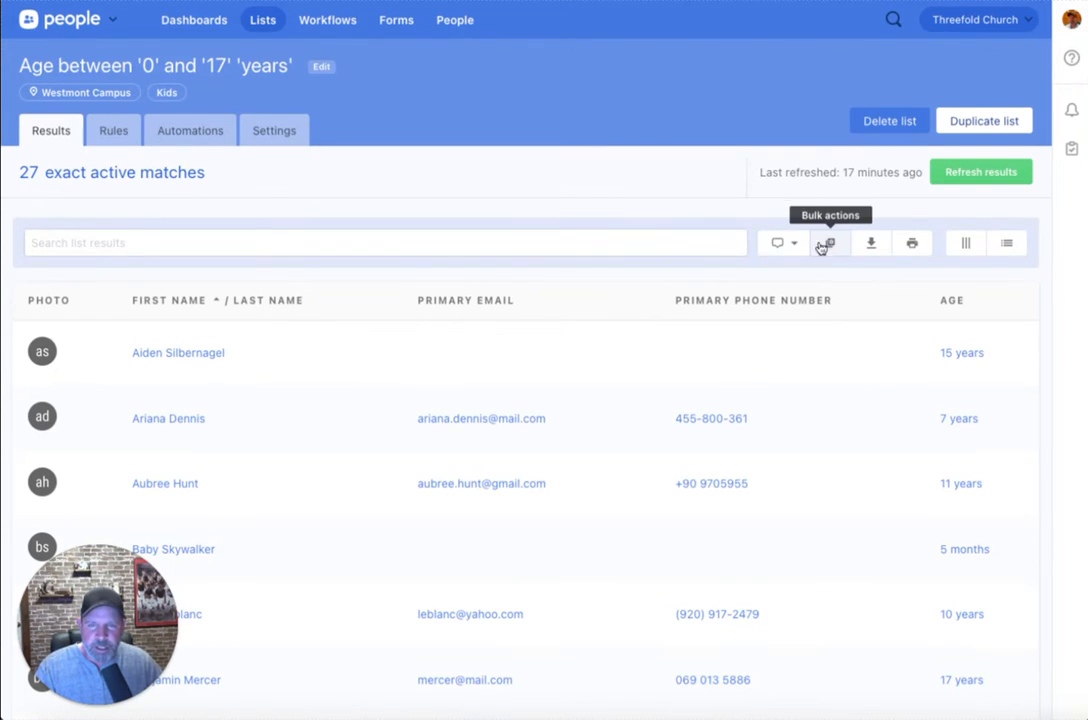
pyautogui.click(1007, 244)
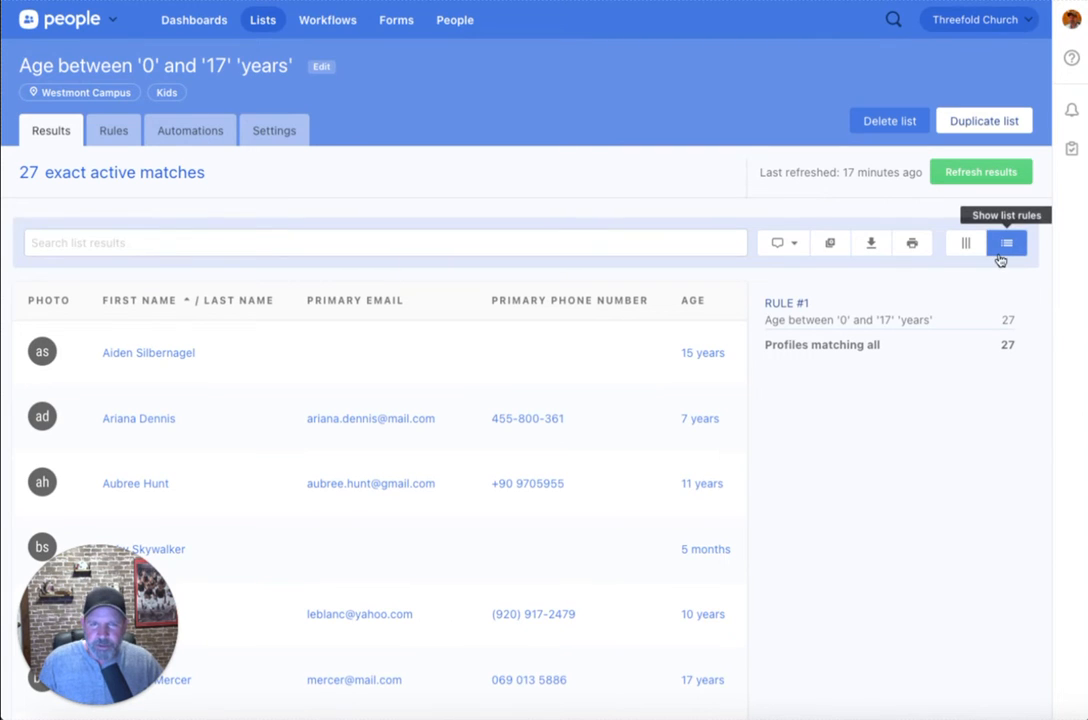
pyautogui.click(964, 247)
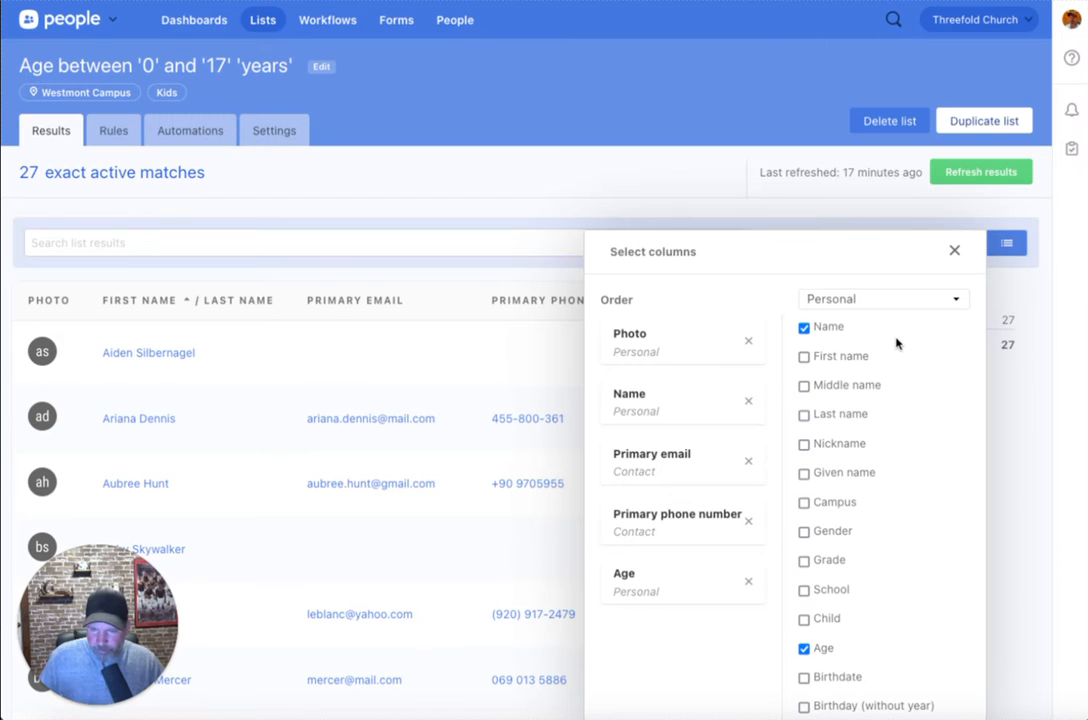
pyautogui.scroll(-1, 896, 343)
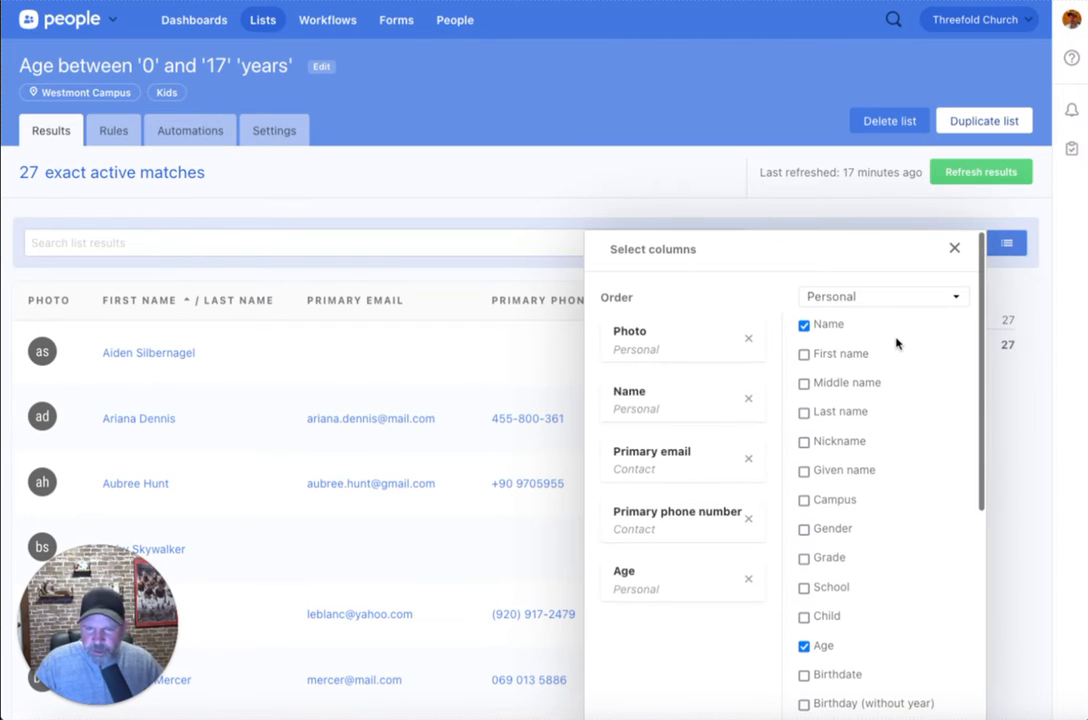
pyautogui.scroll(-2, 851, 424)
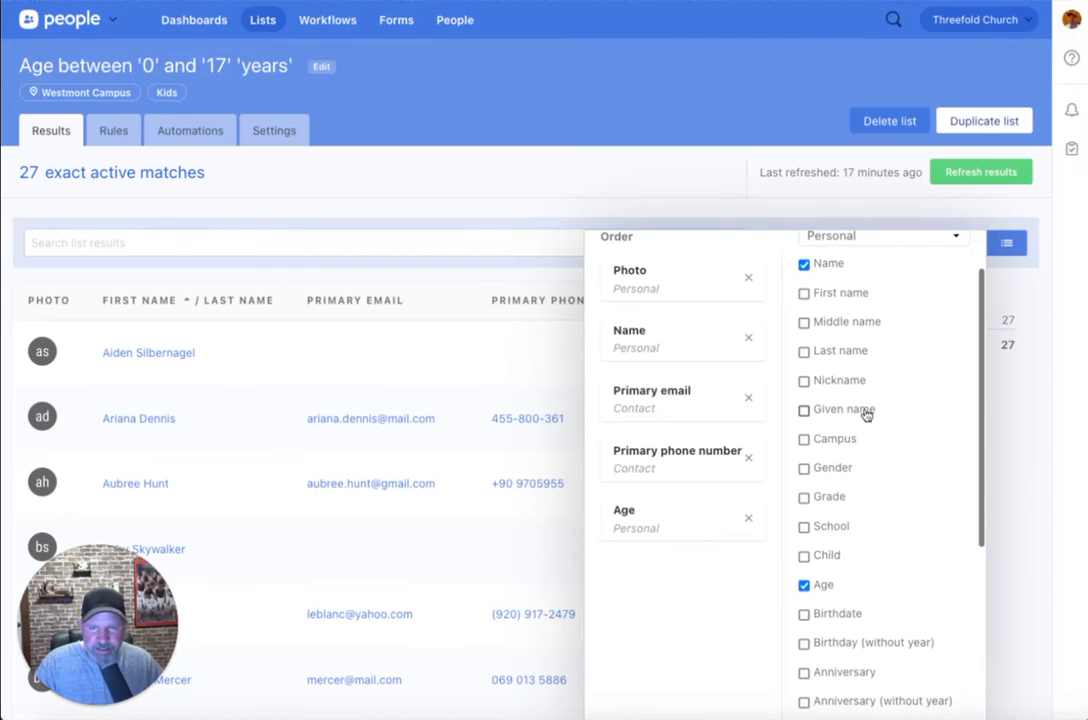
pyautogui.scroll(-3, 857, 440)
pyautogui.click(812, 353)
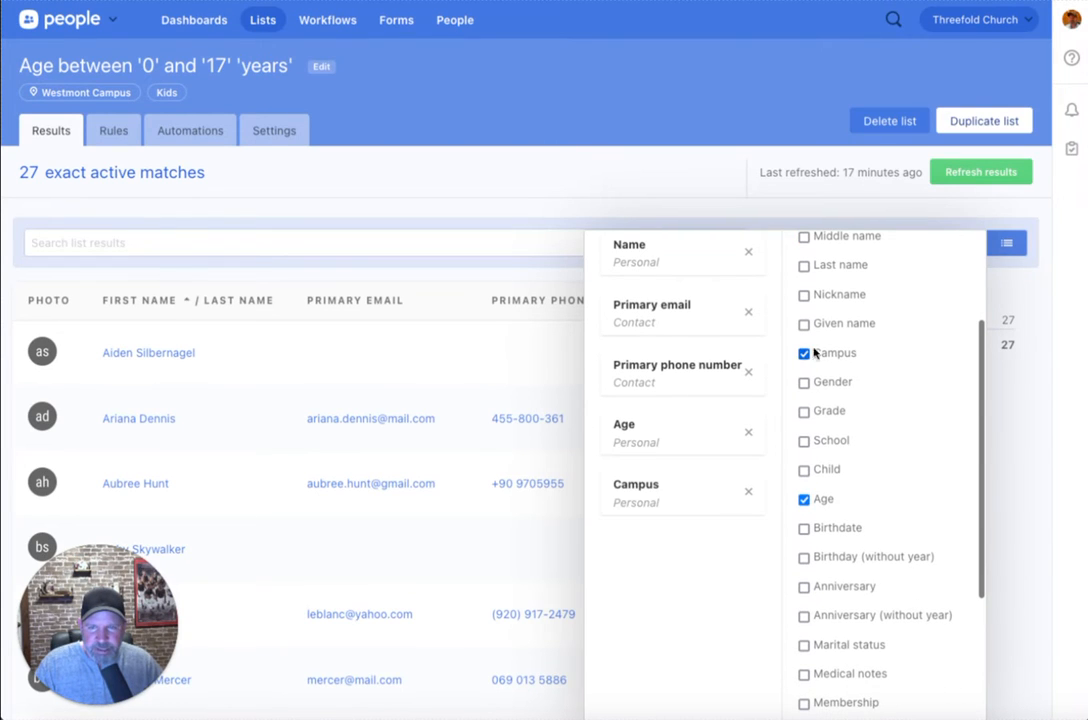
pyautogui.click(831, 383)
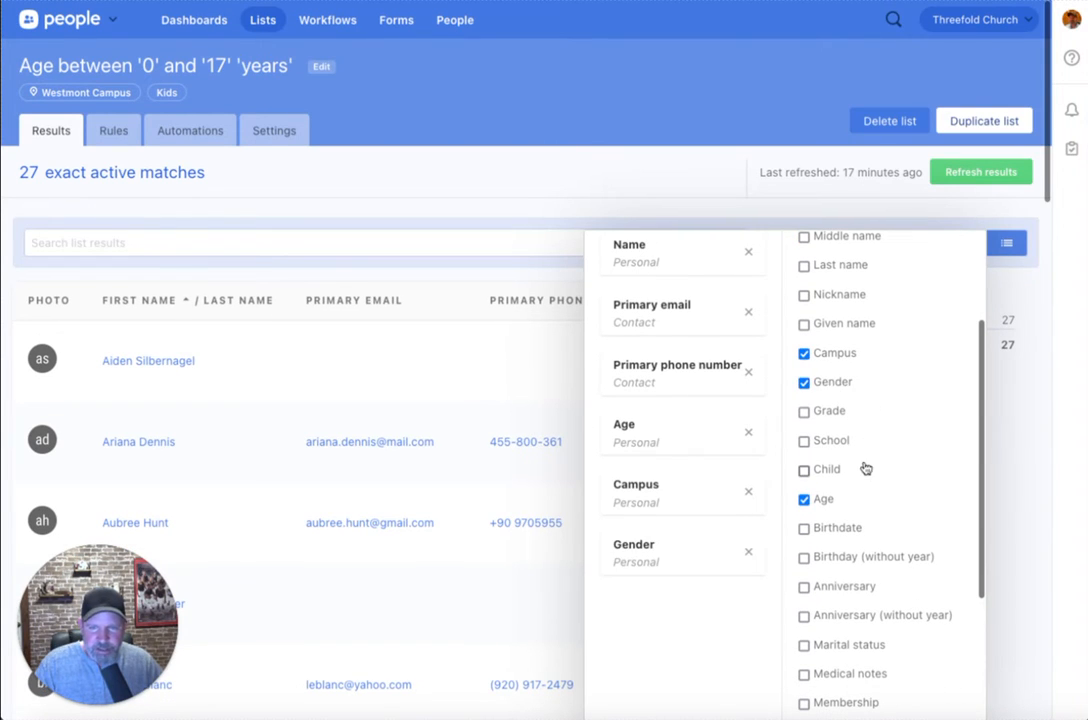
pyautogui.scroll(-5, 901, 527)
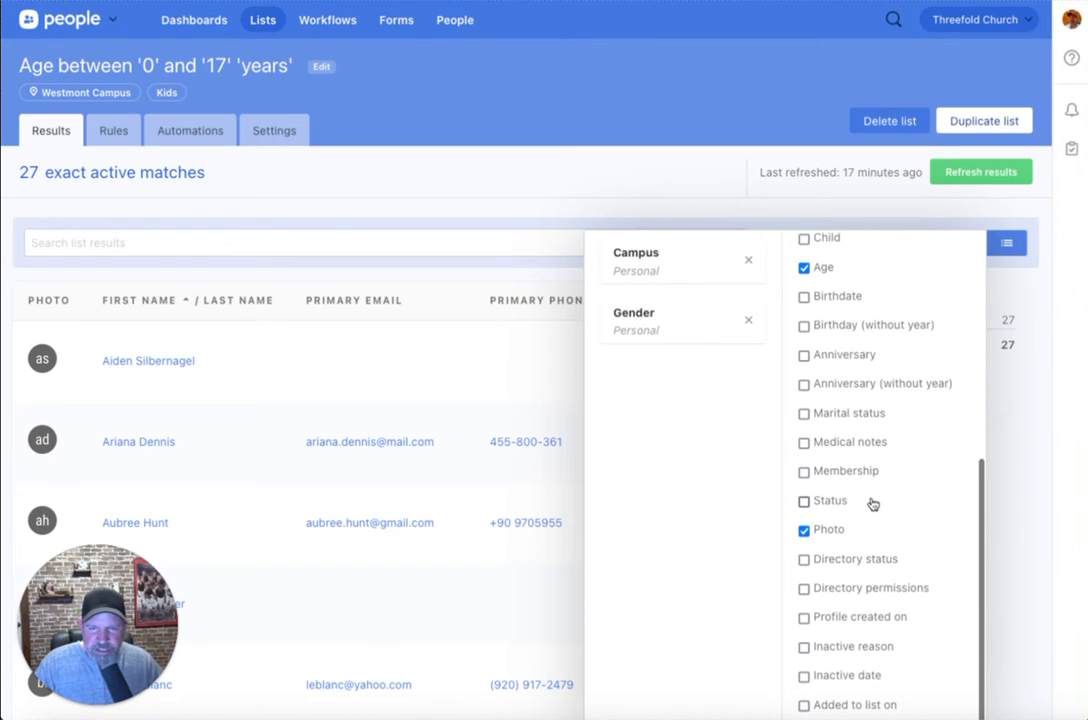
pyautogui.click(805, 473)
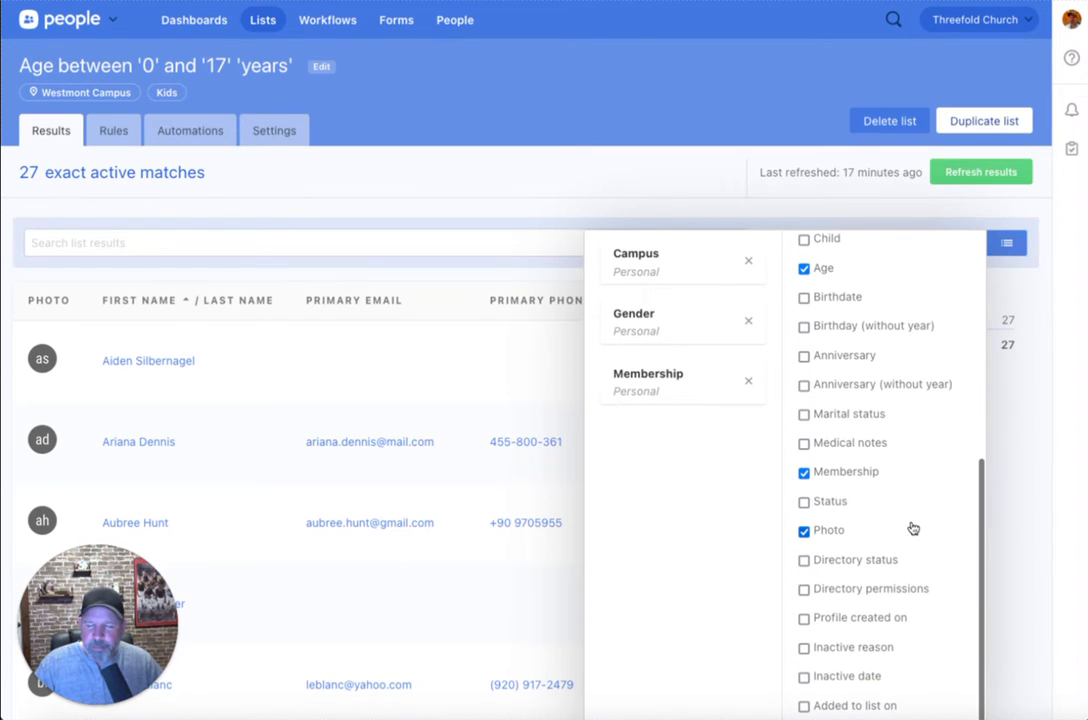
pyautogui.scroll(-1, 912, 528)
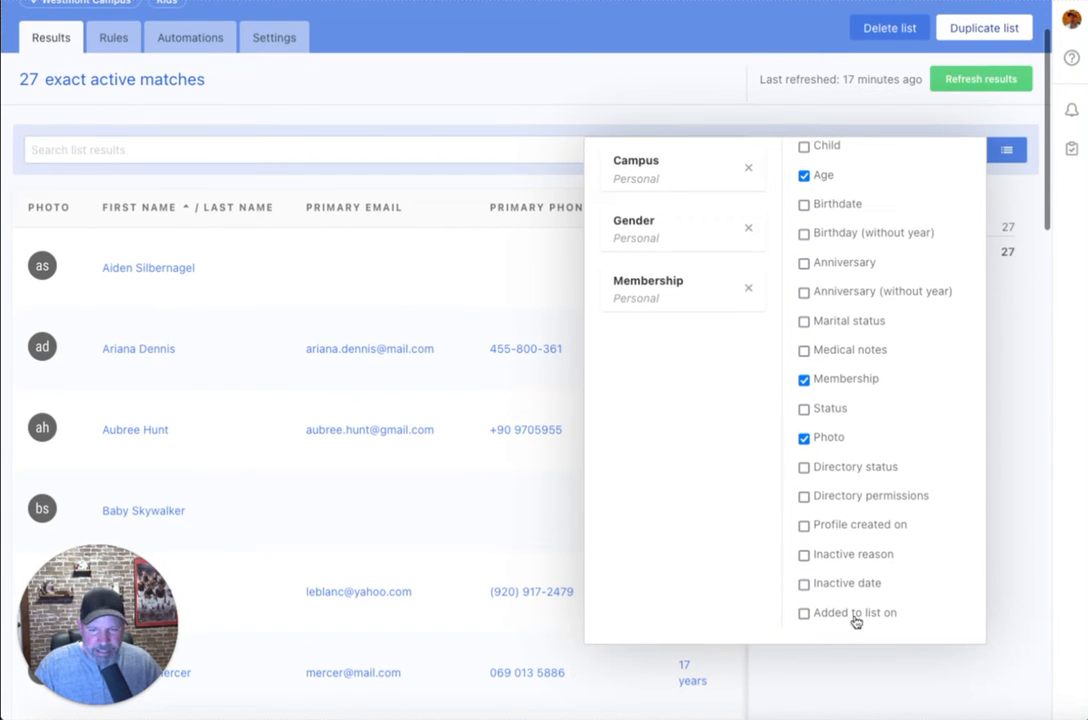
pyautogui.scroll(5, 831, 610)
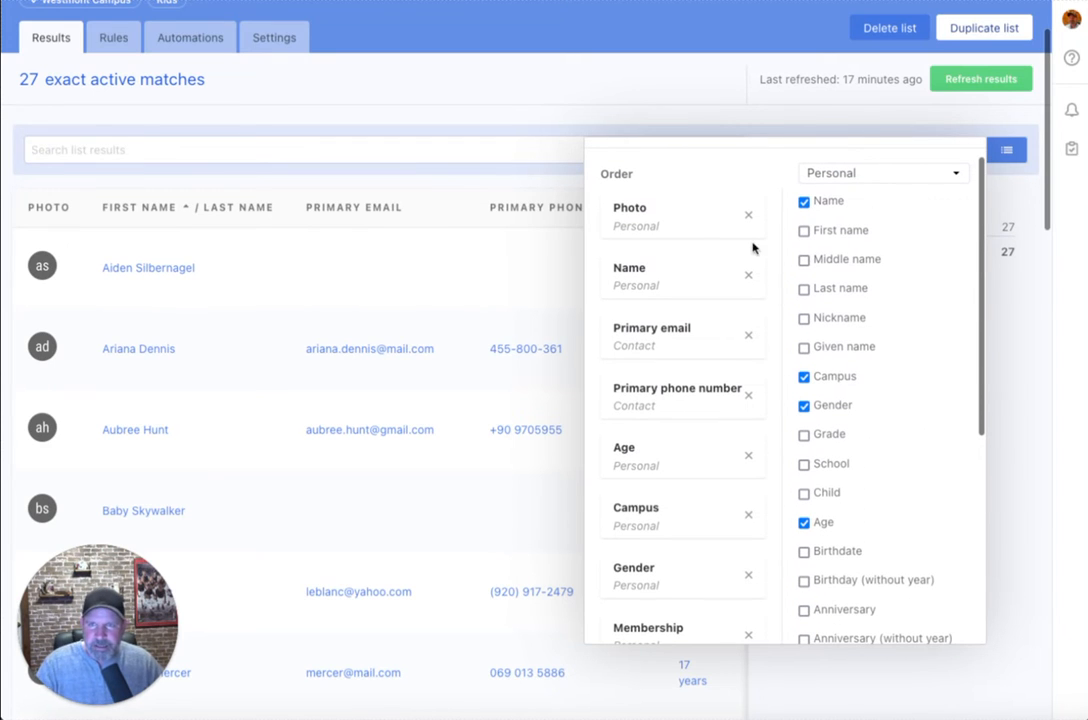
pyautogui.click(742, 122)
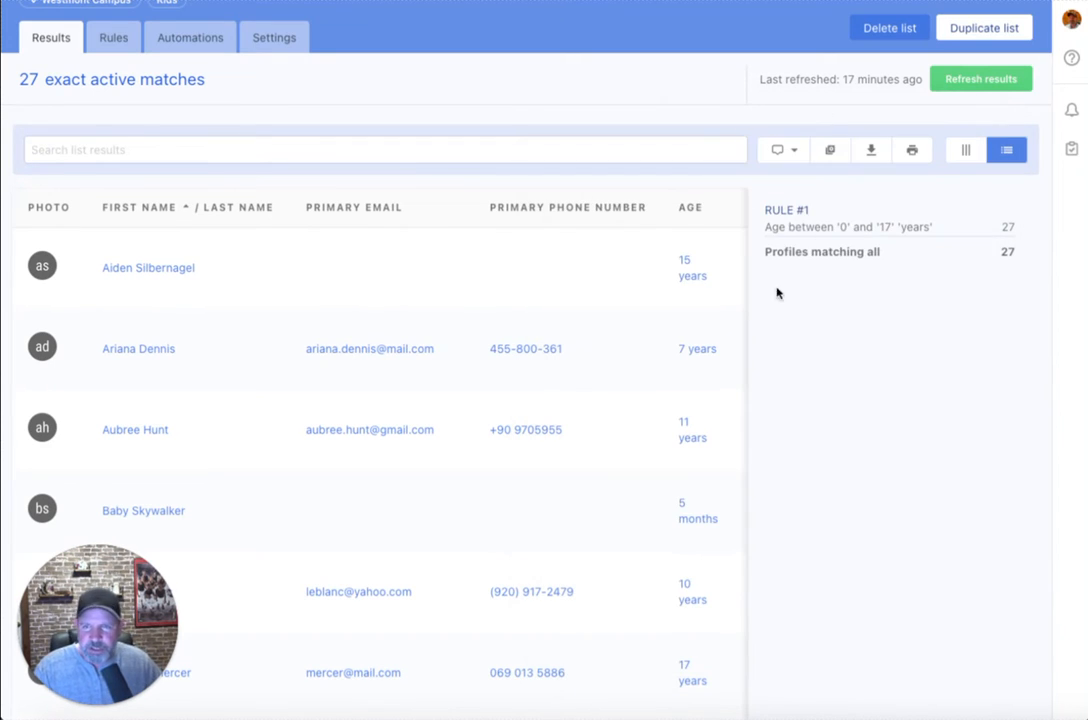
# Hide the list rules and look over the results table with the added columns
pyautogui.click(1003, 152)
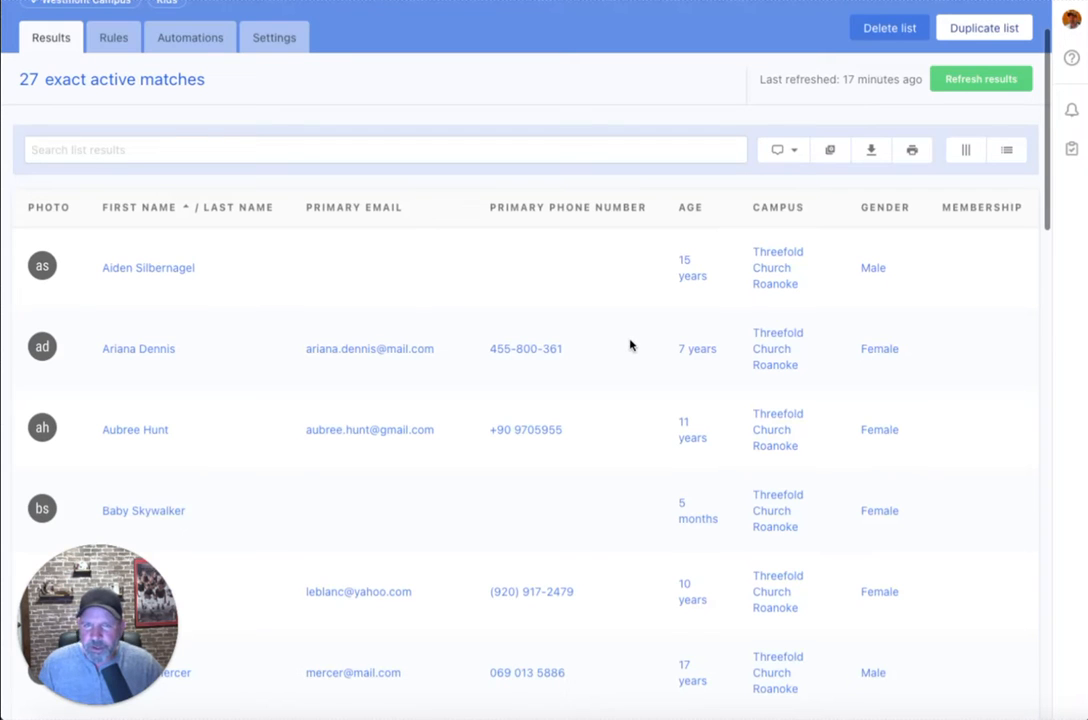
pyautogui.scroll(-1, 630, 345)
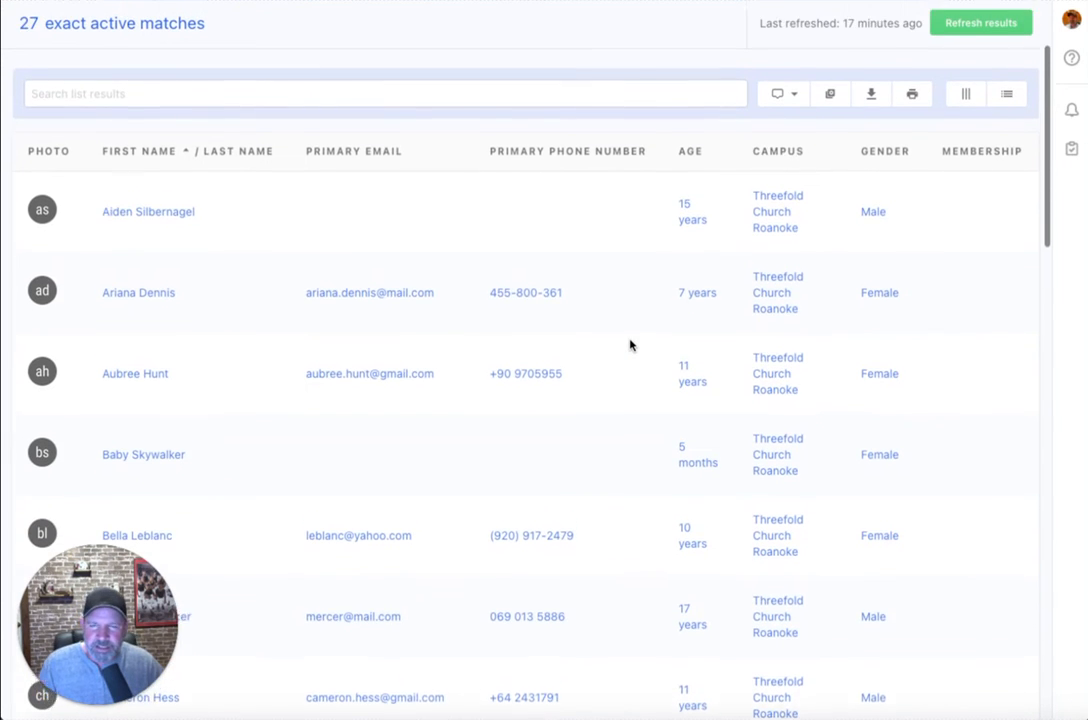
pyautogui.scroll(1, 630, 345)
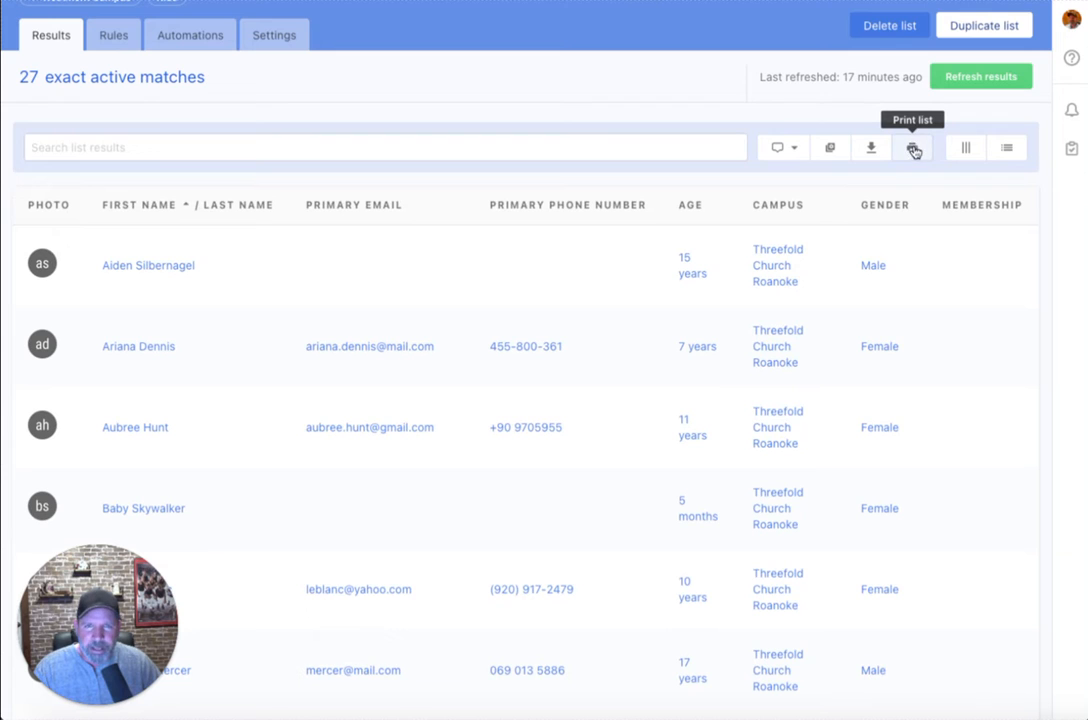
pyautogui.scroll(2, 930, 165)
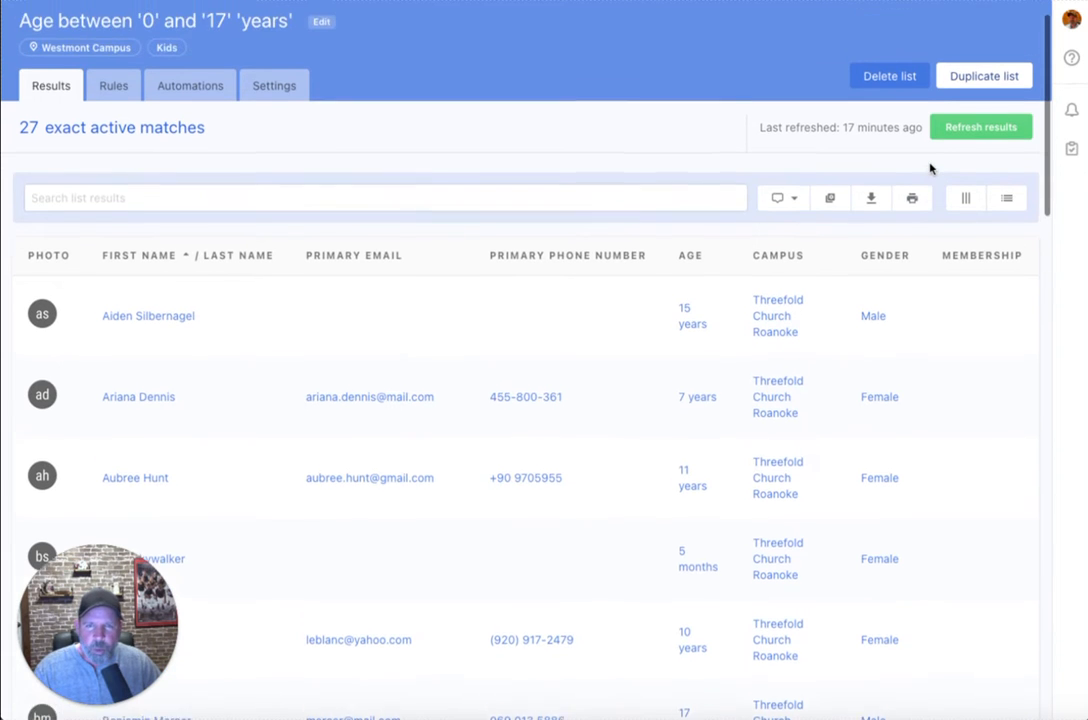
# Set up printing of the list, reviewing the available reports, with Default Report in html format
pyautogui.click(914, 212)
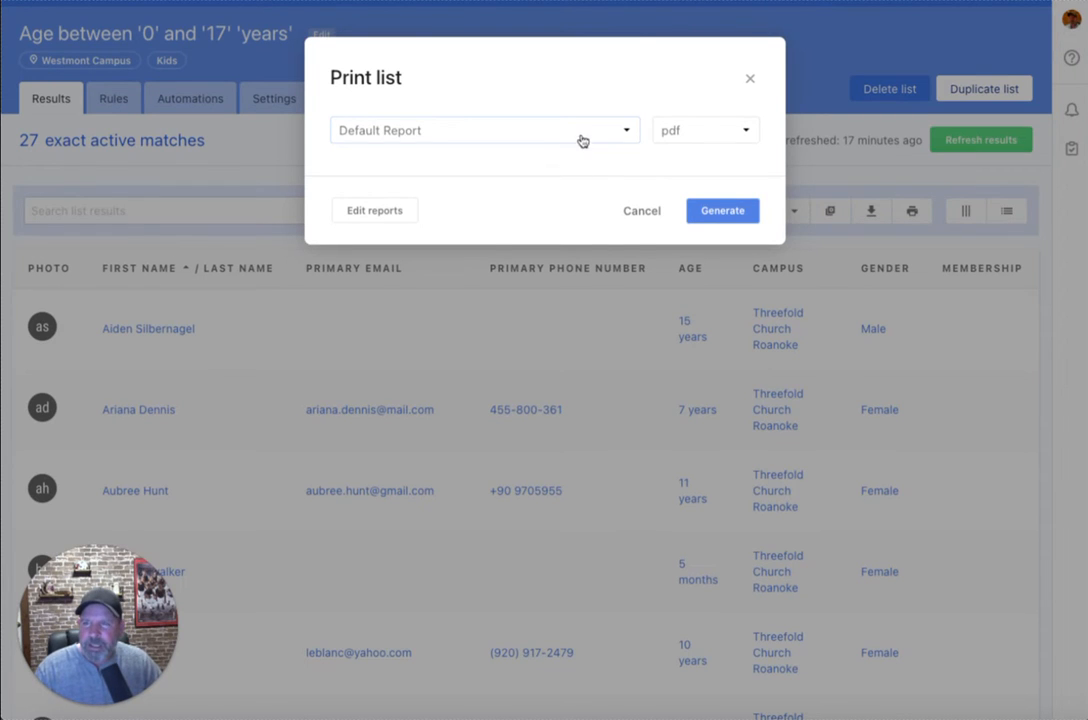
pyautogui.click(495, 123)
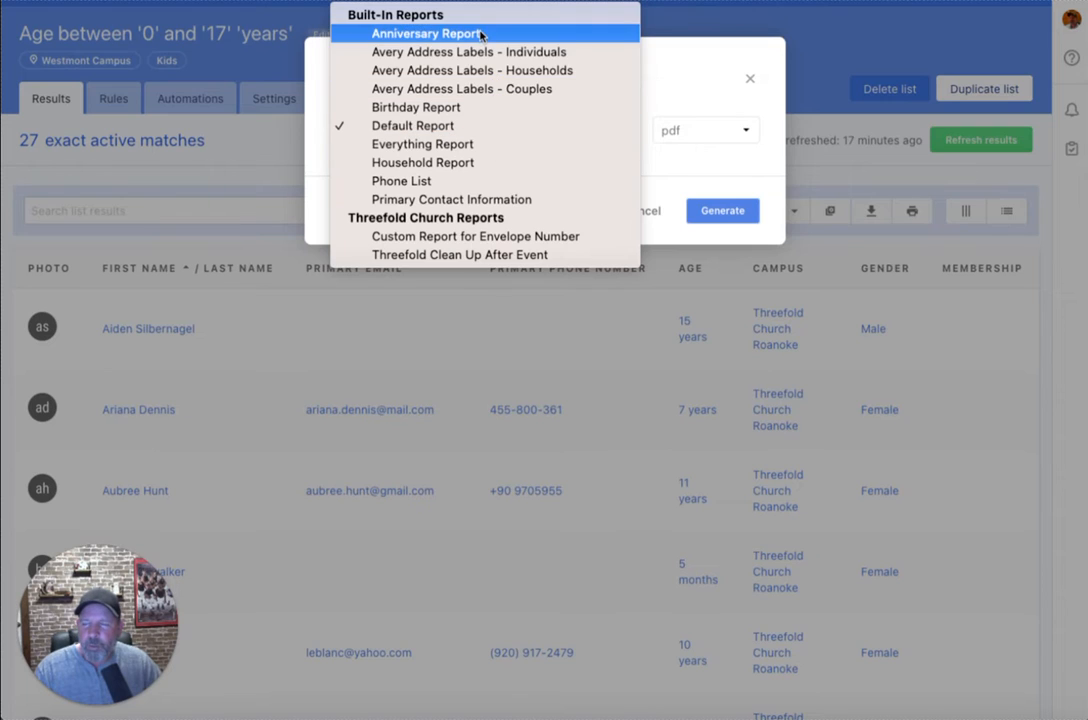
pyautogui.click(409, 126)
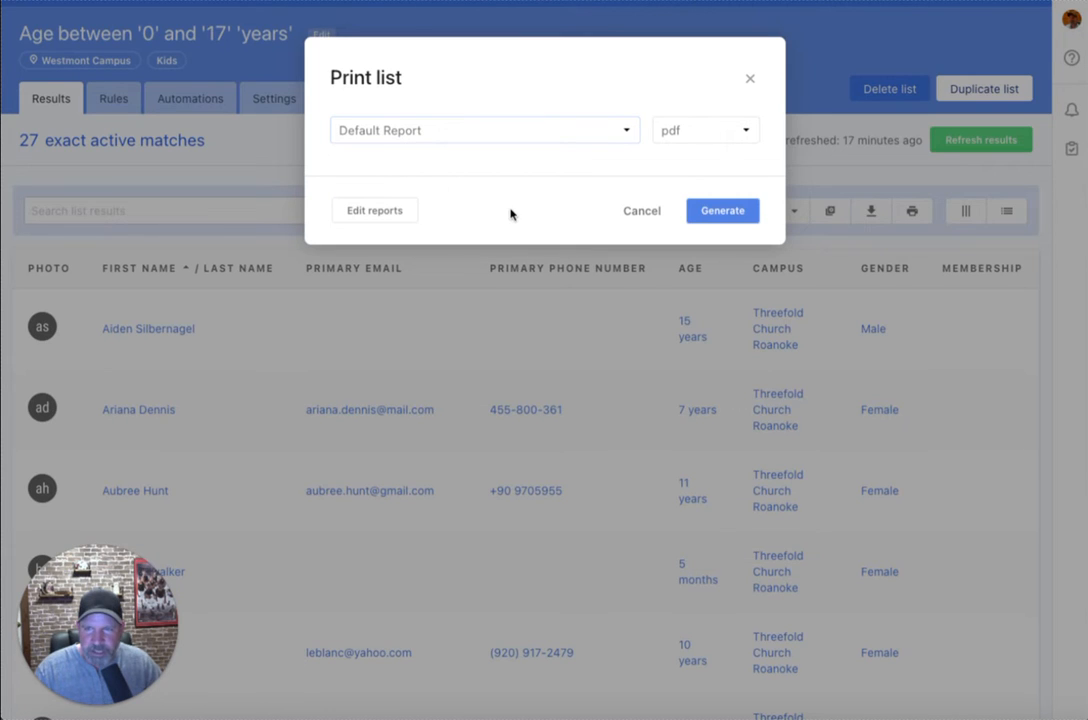
pyautogui.click(689, 134)
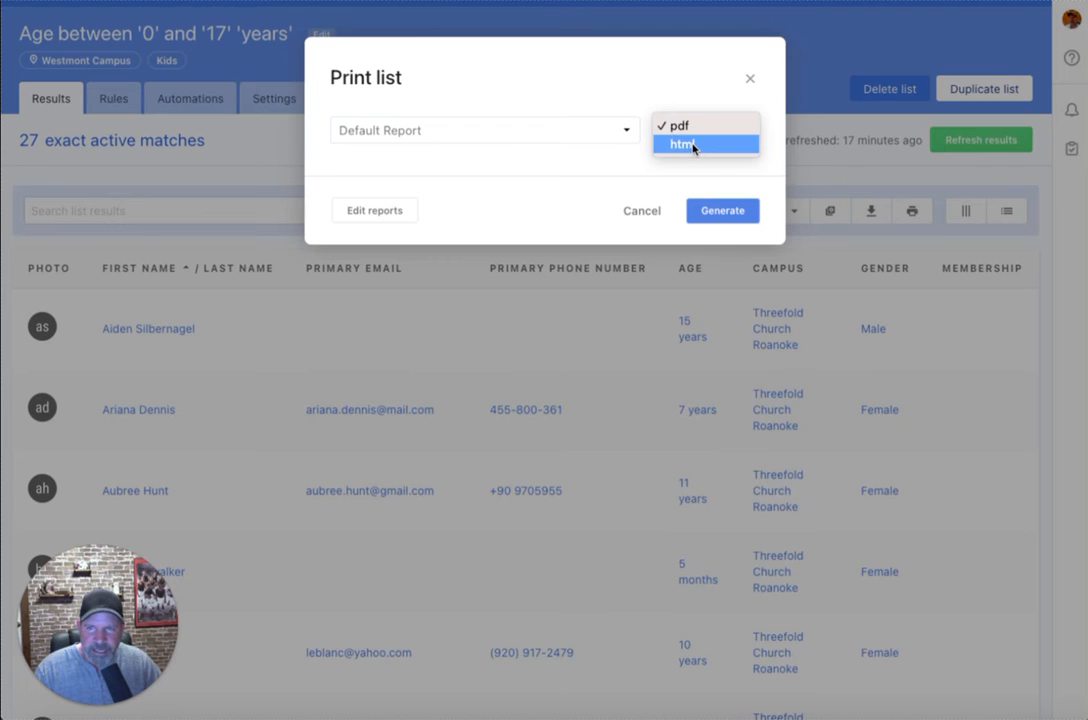
pyautogui.click(683, 144)
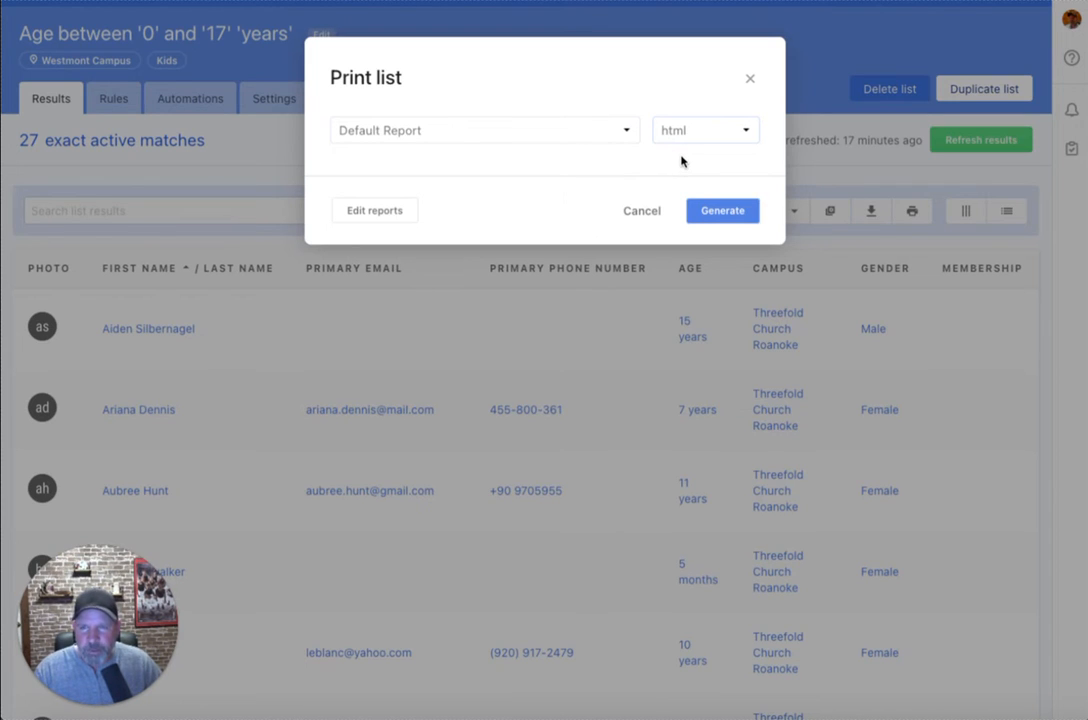
# Generate the list's Default Report in html format and open the generated report
pyautogui.click(682, 134)
pyautogui.click(685, 112)
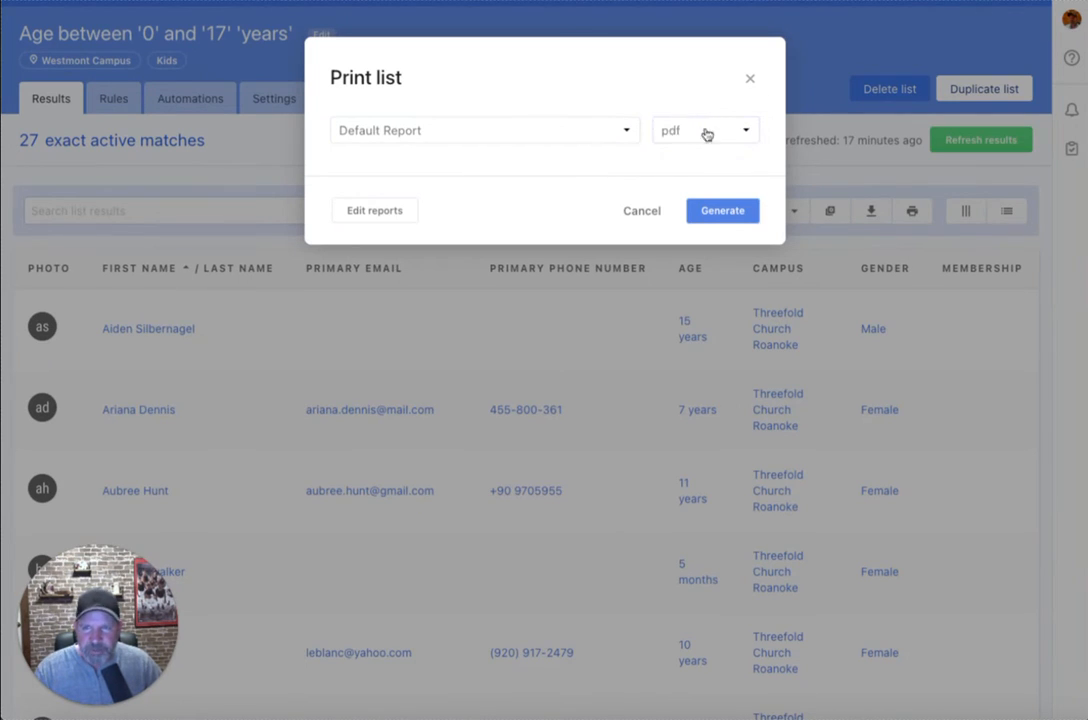
pyautogui.click(683, 130)
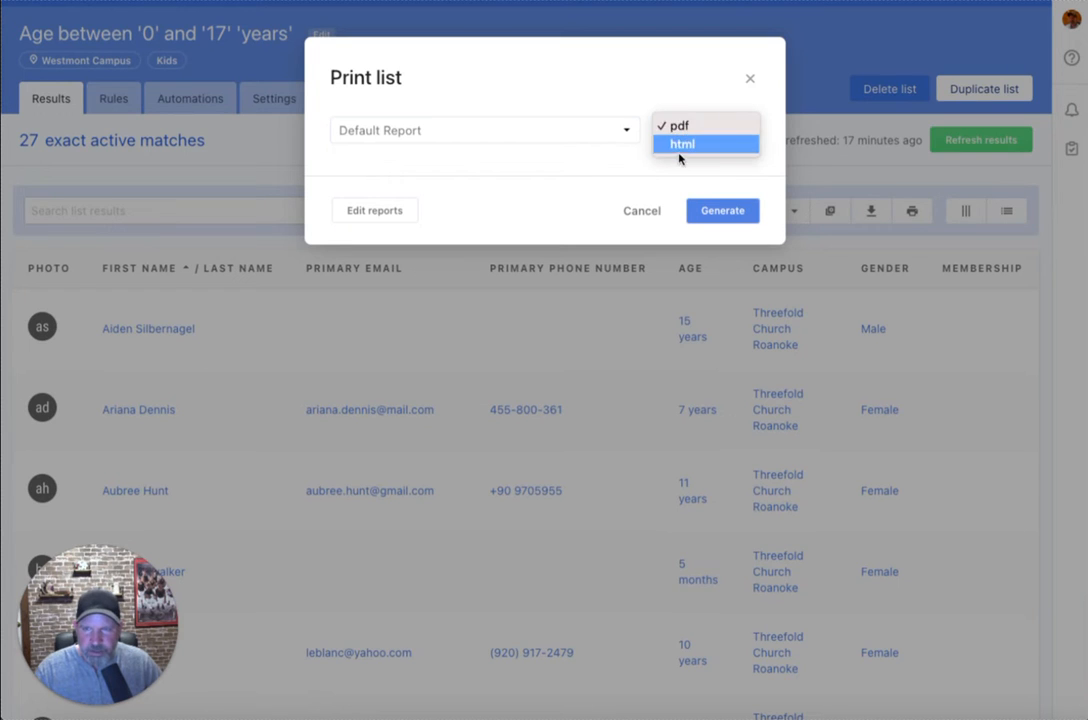
pyautogui.click(681, 145)
pyautogui.click(712, 210)
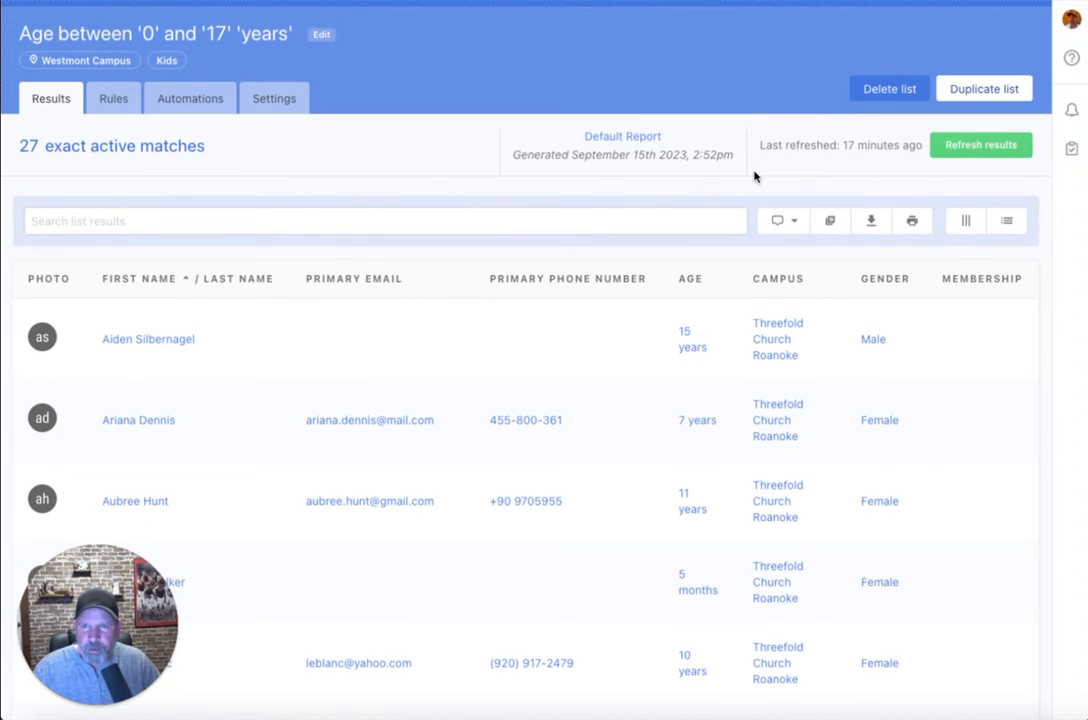
pyautogui.click(626, 137)
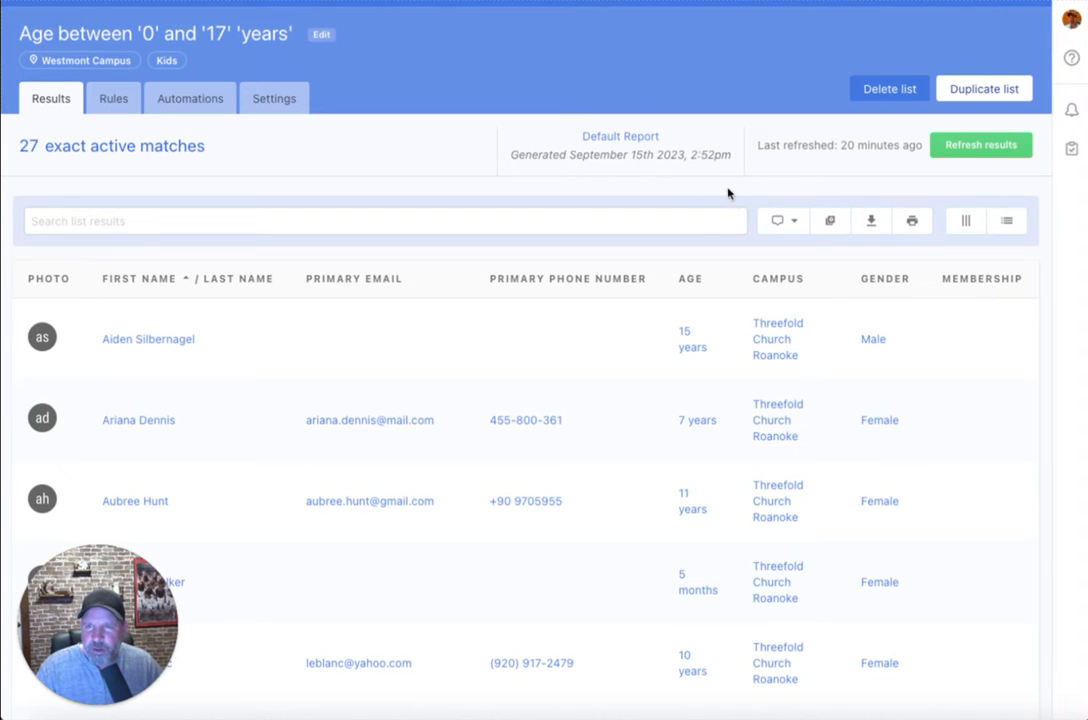
# From the list's print options, create a new report named test based on the Default Report template
pyautogui.click(912, 220)
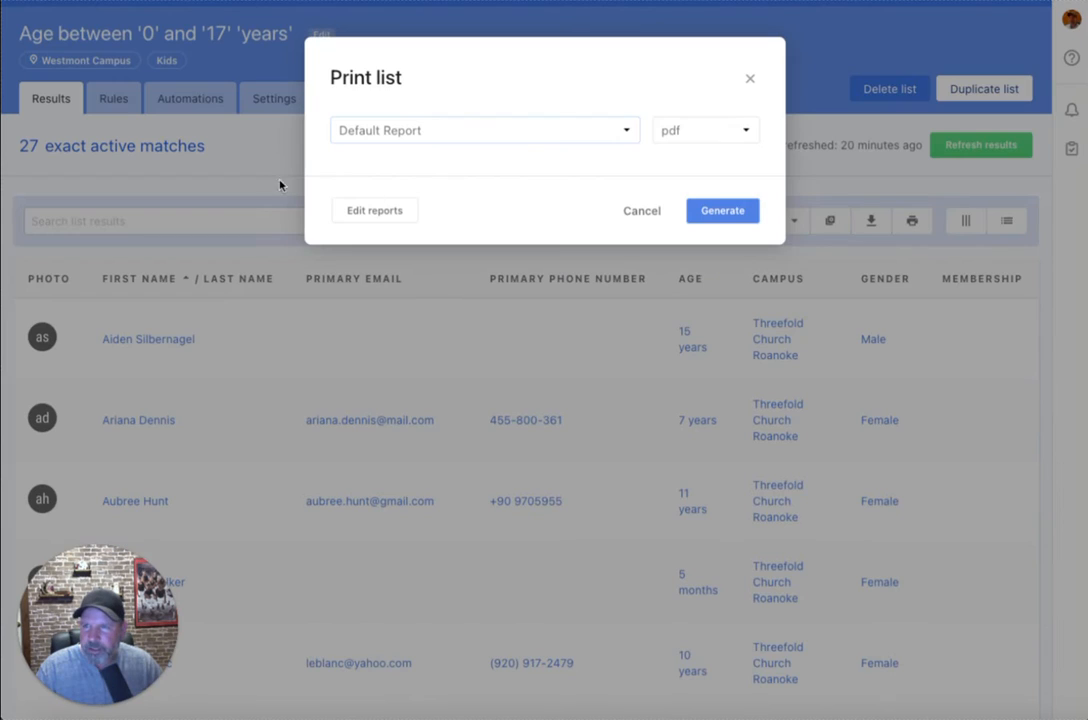
pyautogui.click(369, 211)
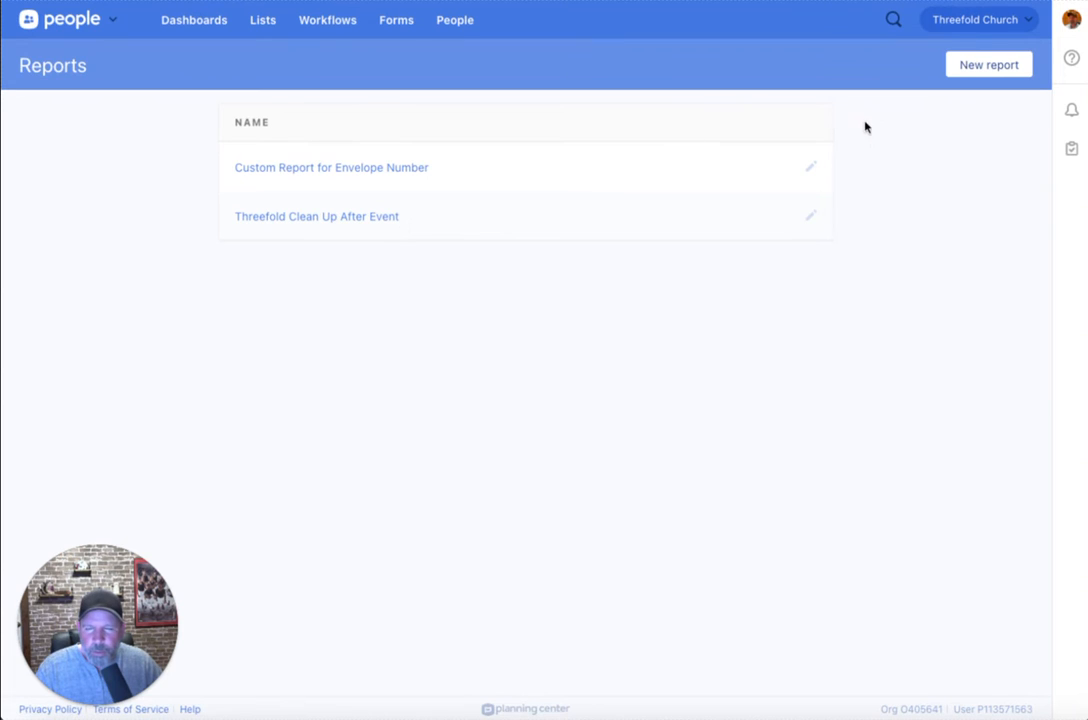
pyautogui.click(966, 66)
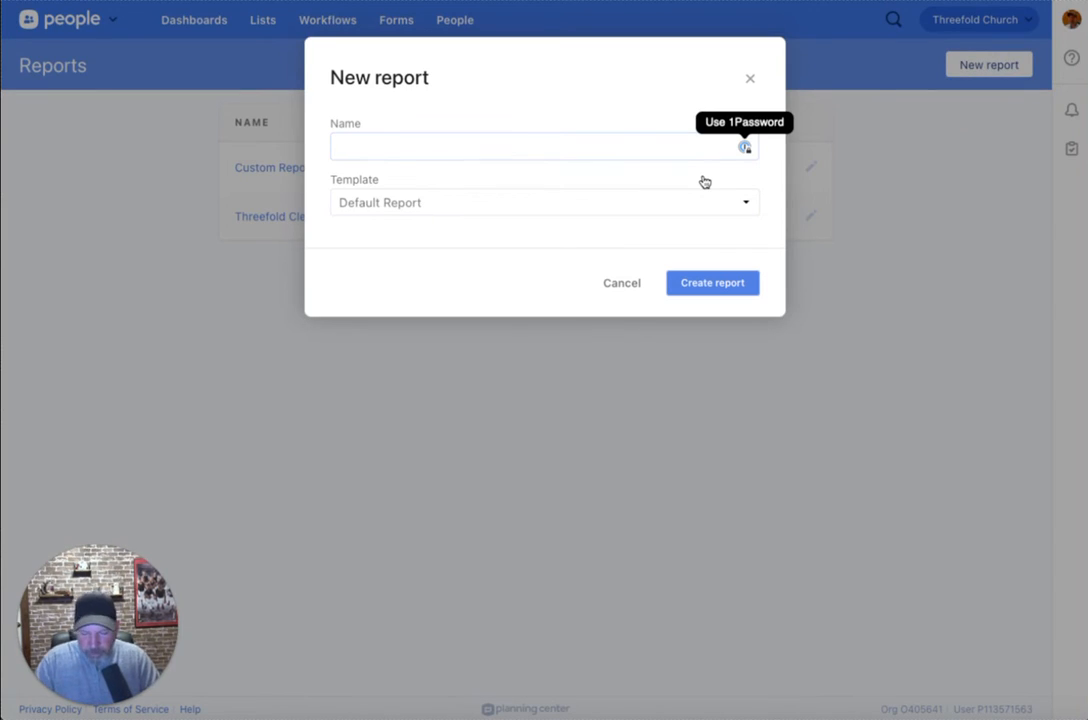
pyautogui.write('test')
pyautogui.press('Escape')
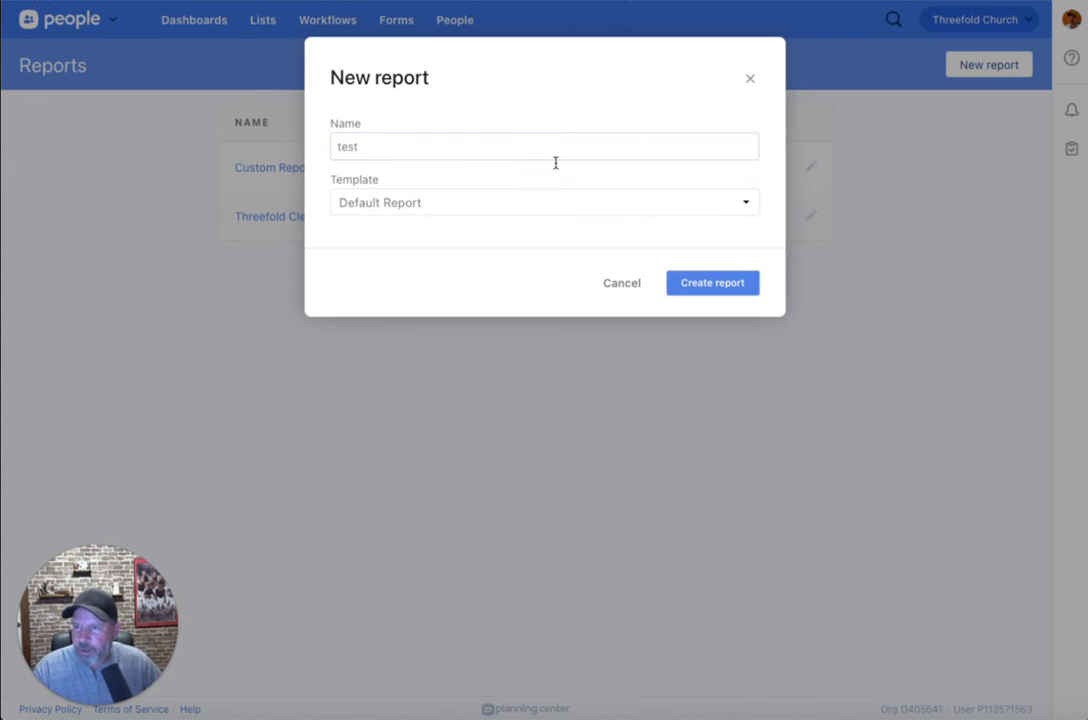
pyautogui.click(523, 205)
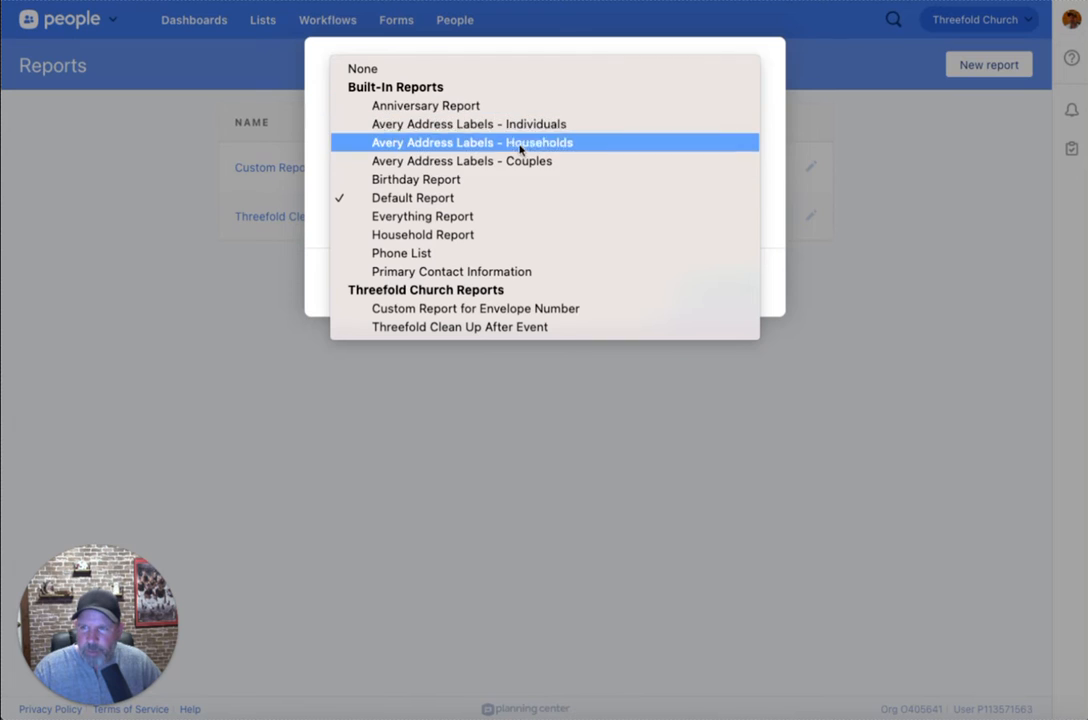
pyautogui.click(515, 200)
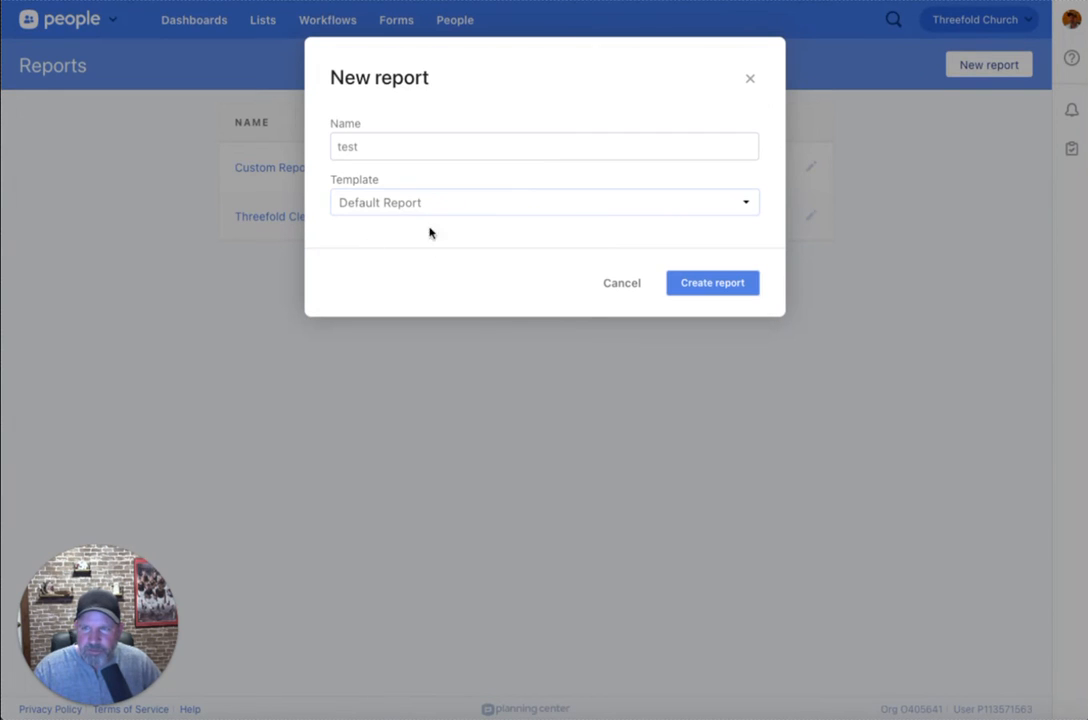
pyautogui.click(711, 286)
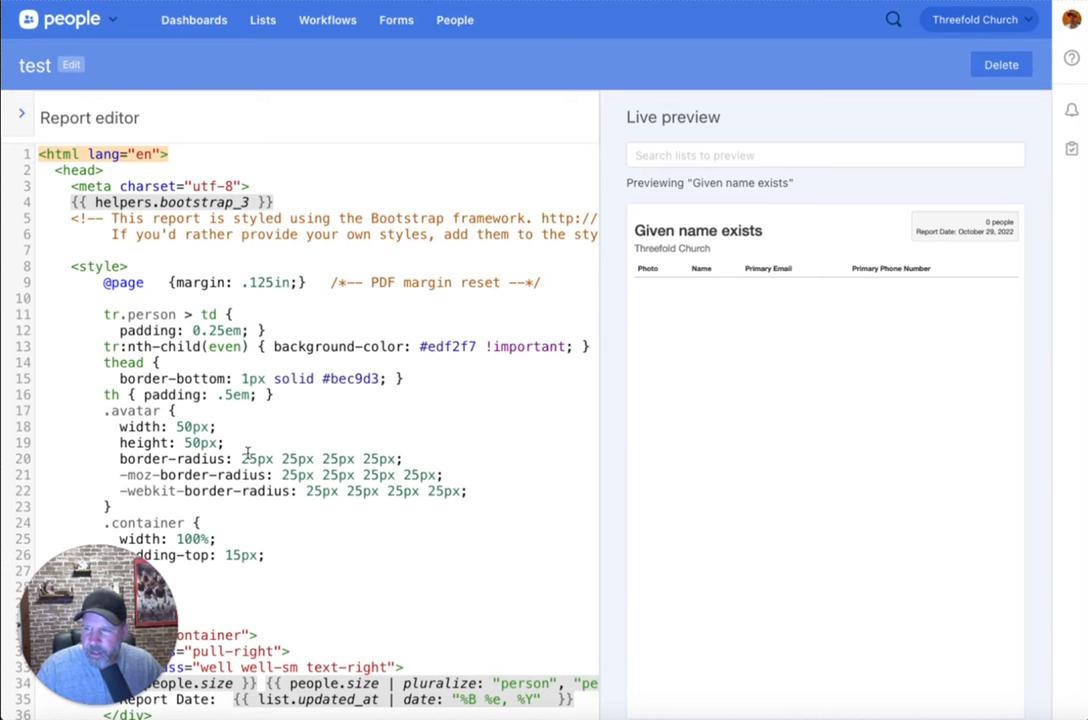
# Look through the test report's template code in the report editor and return to the list's results
pyautogui.scroll(-4, 260, 452)
pyautogui.scroll(-7, 260, 452)
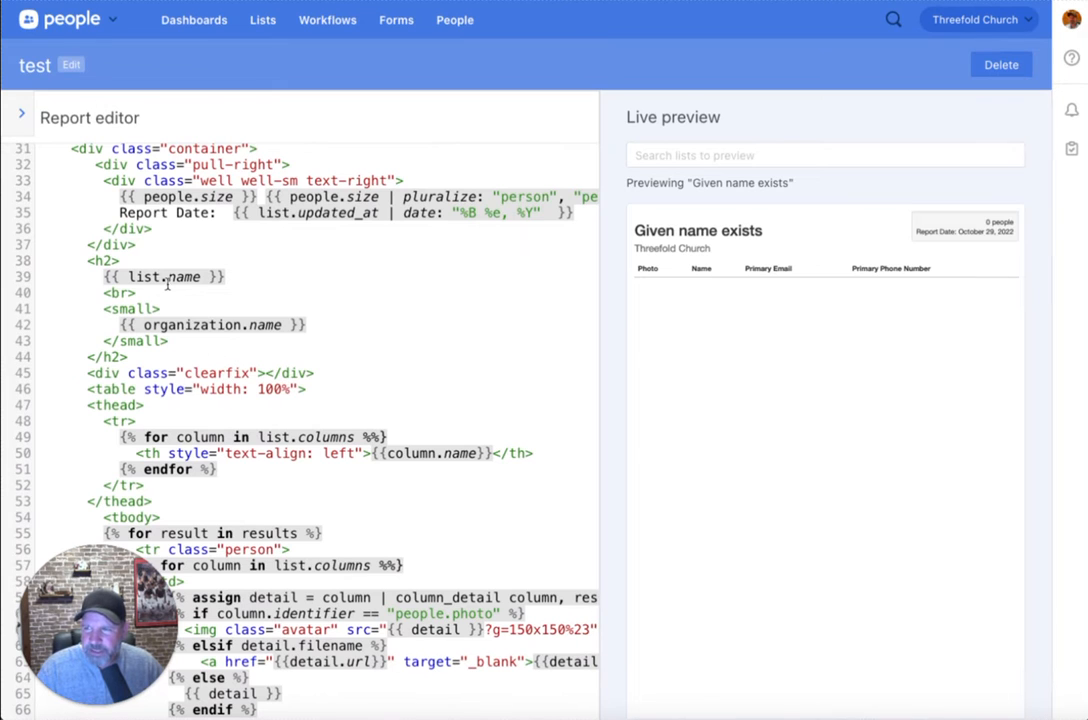
pyautogui.scroll(-1, 212, 393)
pyautogui.scroll(-2, 210, 394)
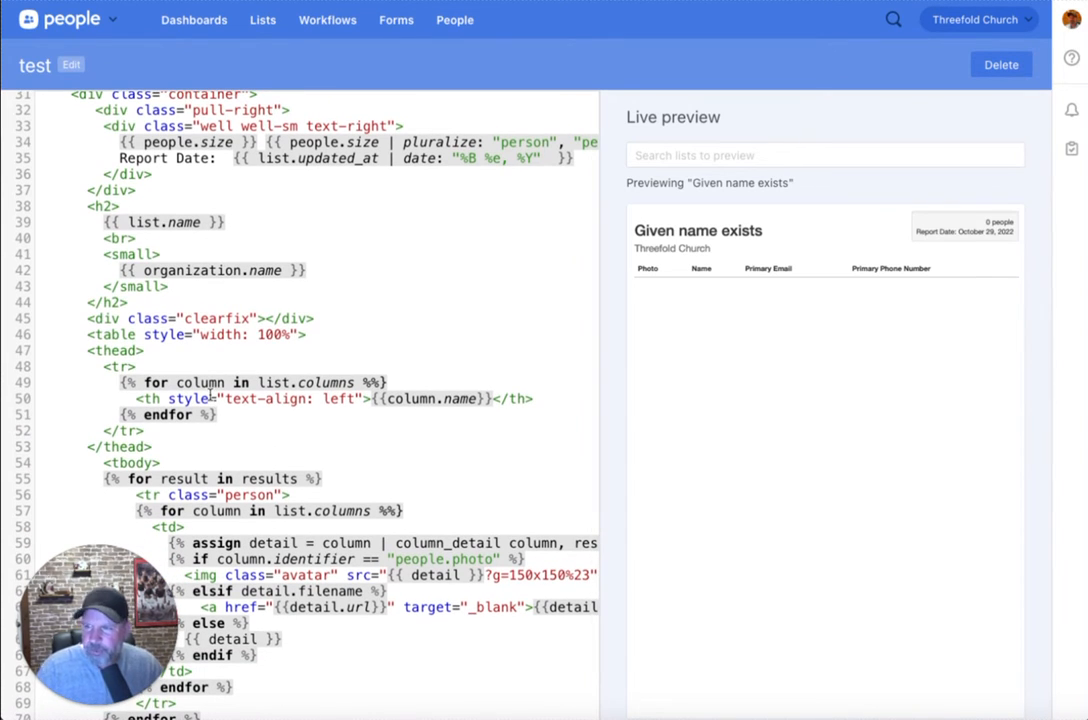
pyautogui.scroll(10, 210, 397)
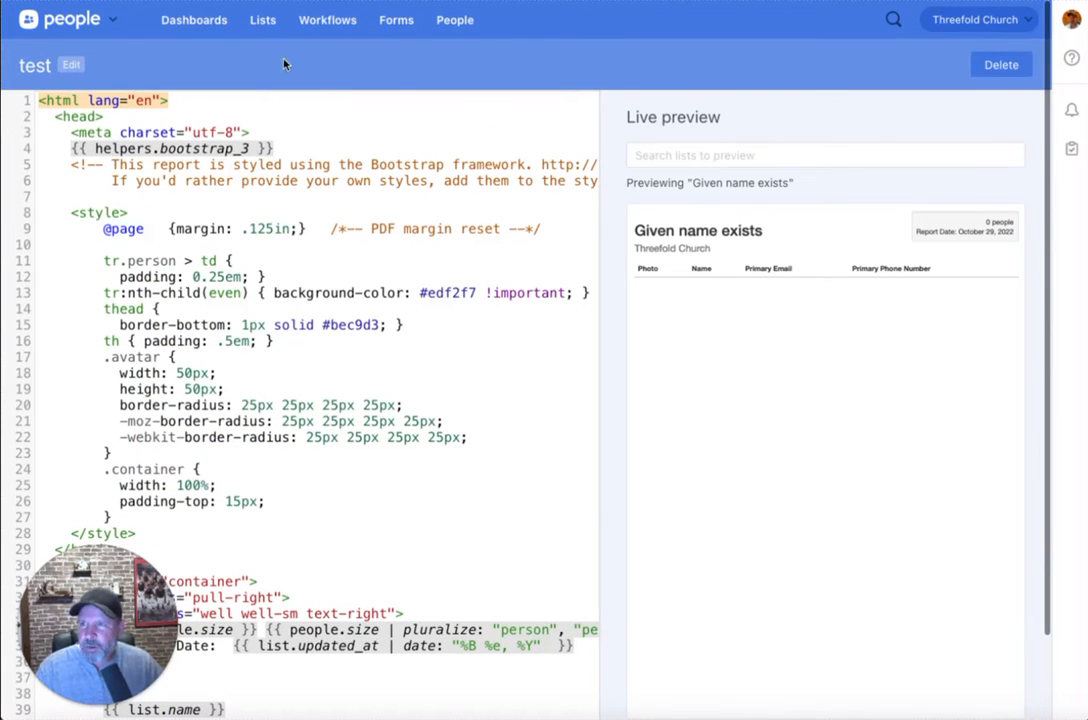
pyautogui.click(46, 1)
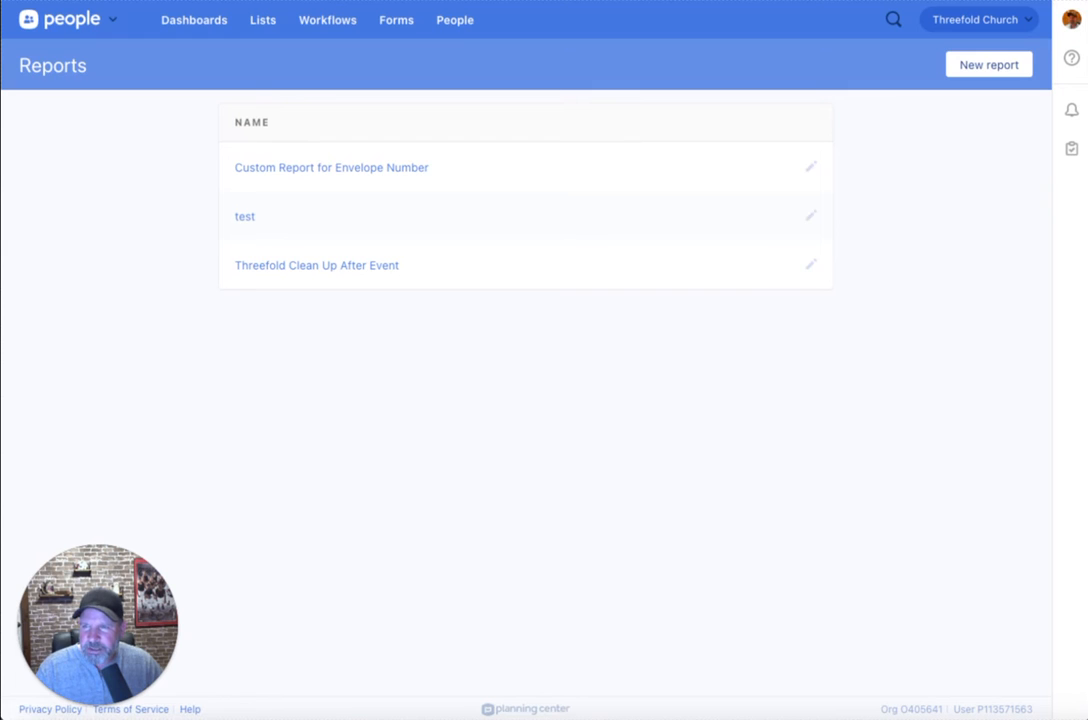
pyautogui.click(46, 1)
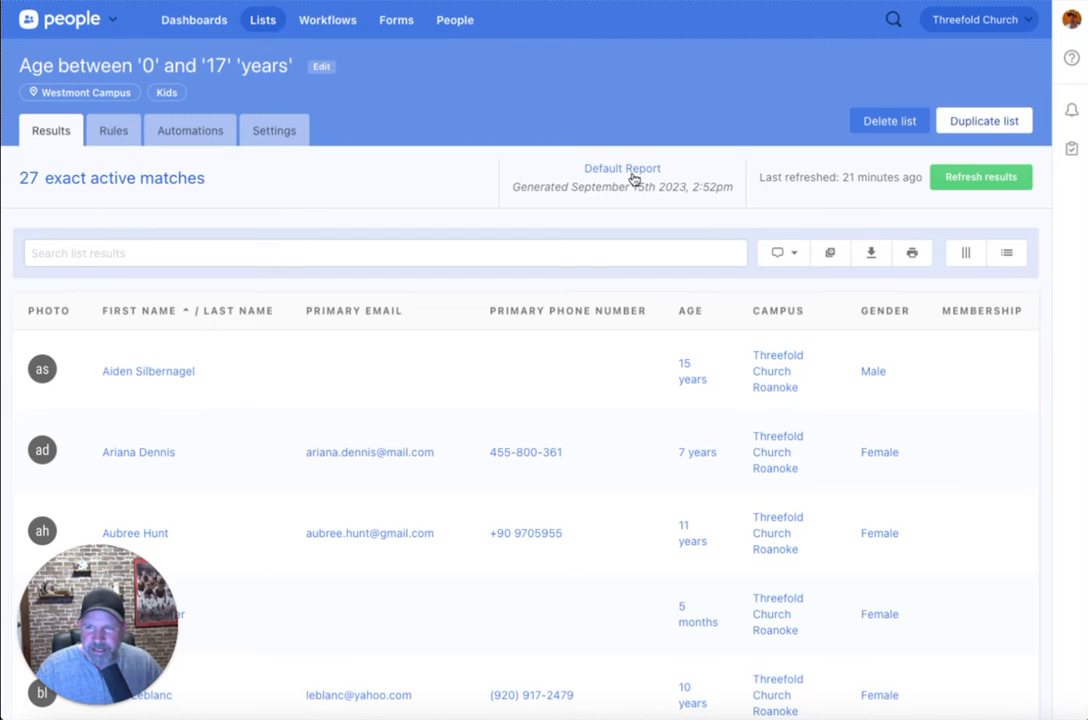
# Generate the Default Report in pdf format, and review the list's CSV export options without exporting
pyautogui.click(913, 255)
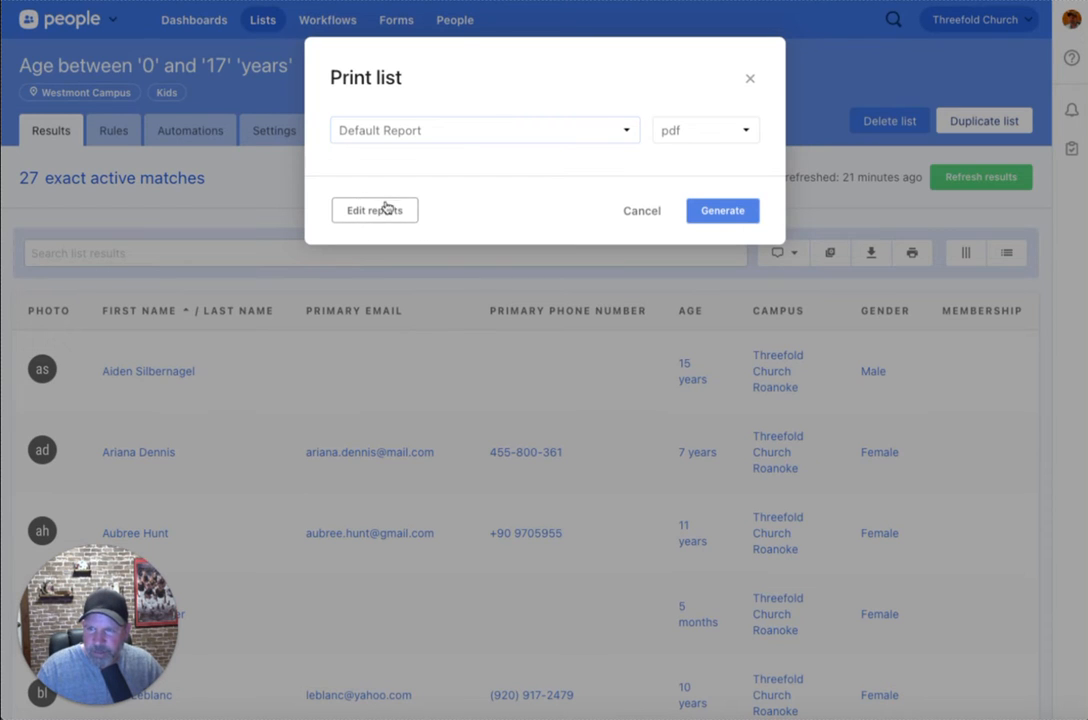
pyautogui.click(716, 208)
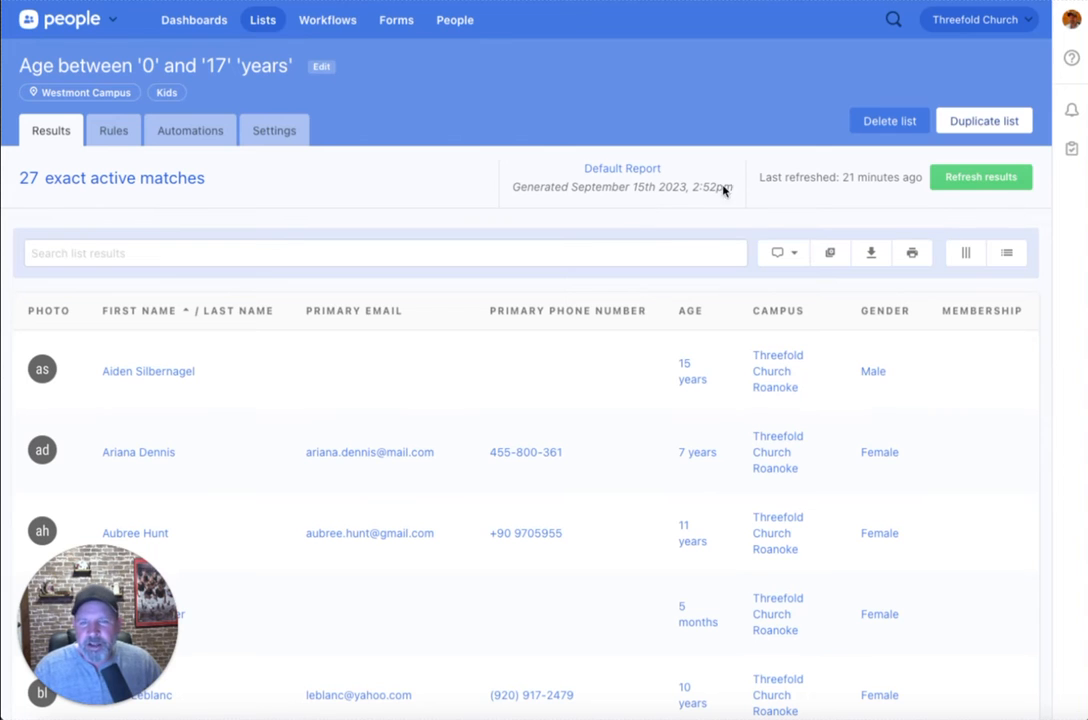
pyautogui.click(873, 256)
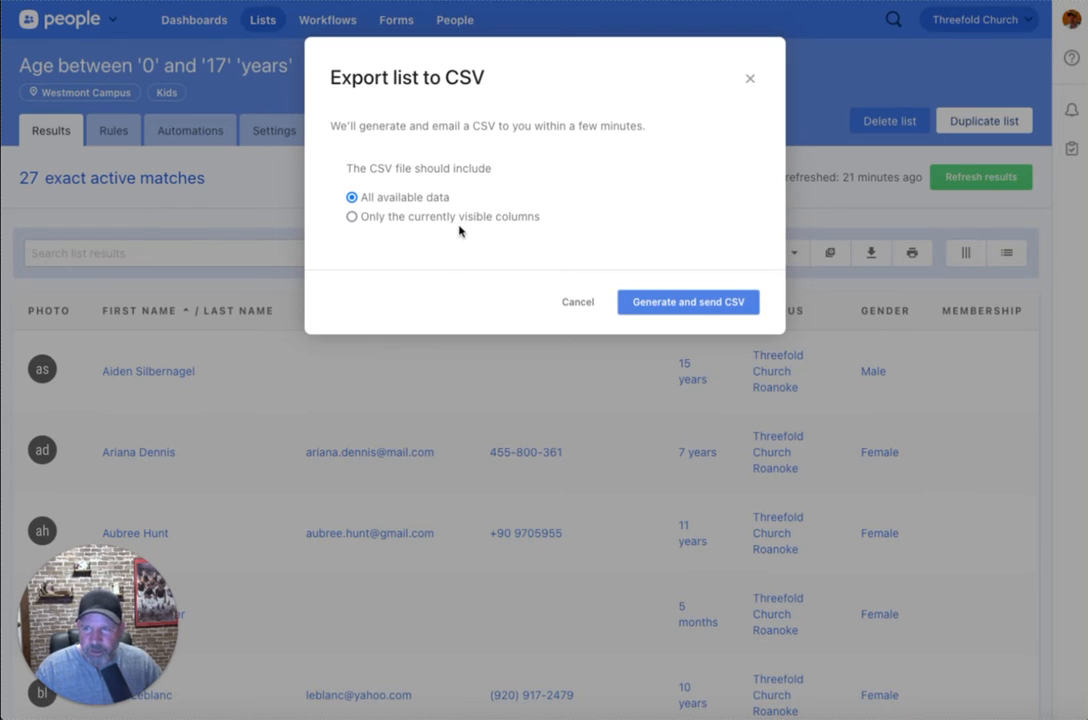
pyautogui.click(575, 305)
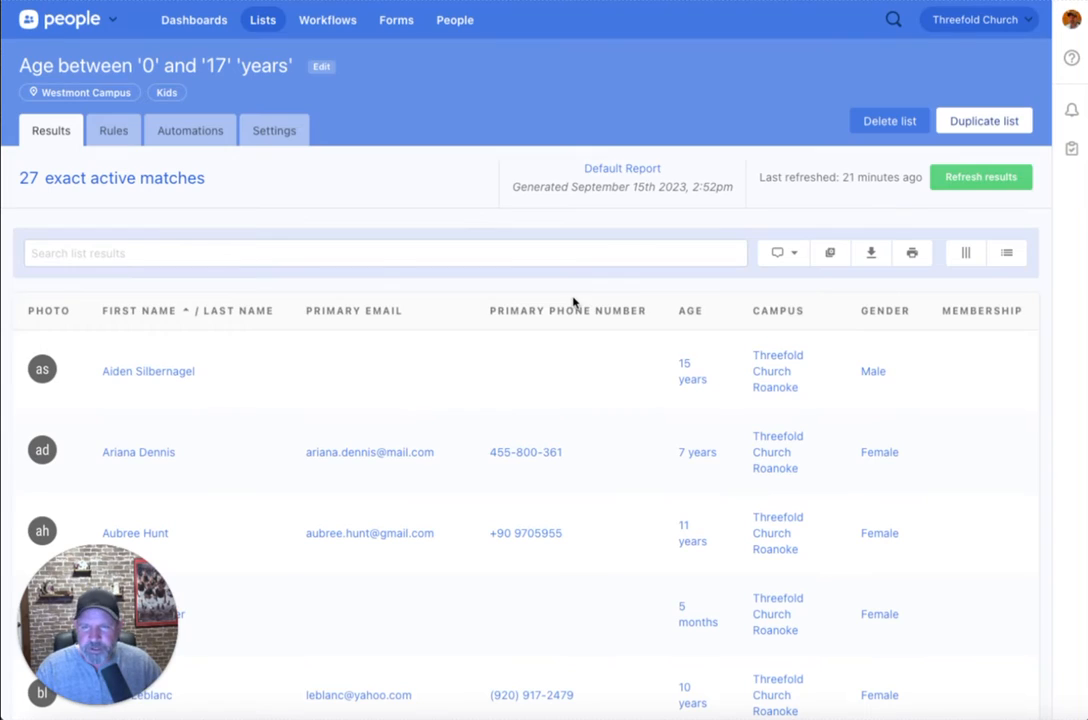
# Start a bulk action on the list and review the available applications and the actions for People
pyautogui.click(827, 256)
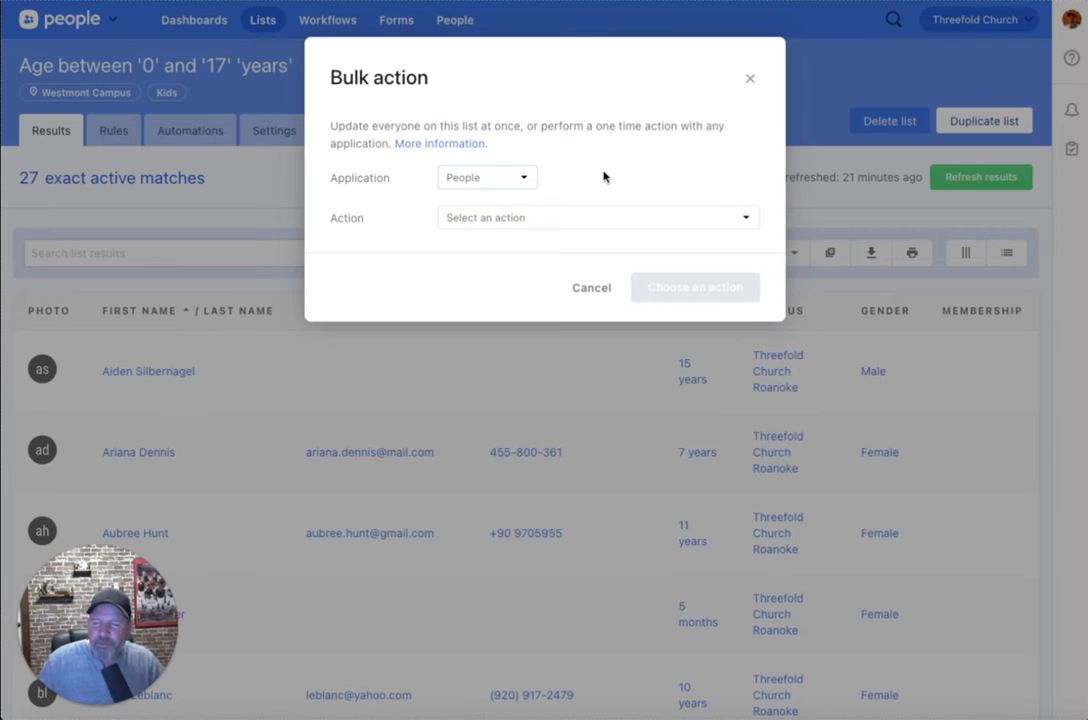
pyautogui.click(520, 178)
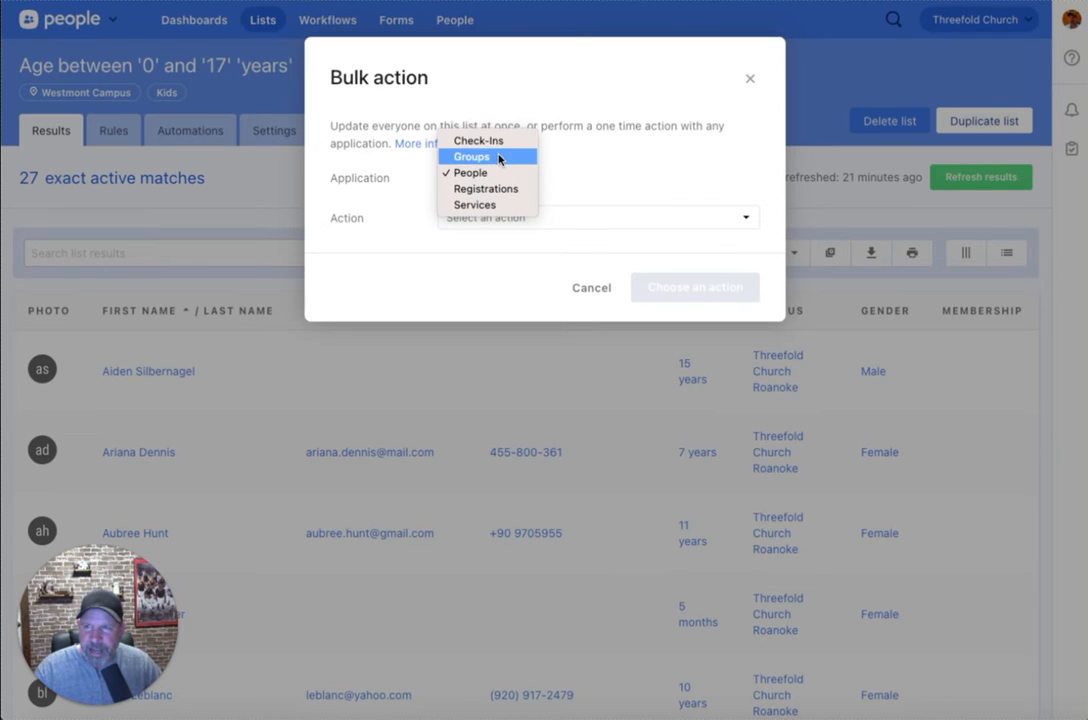
pyautogui.click(500, 176)
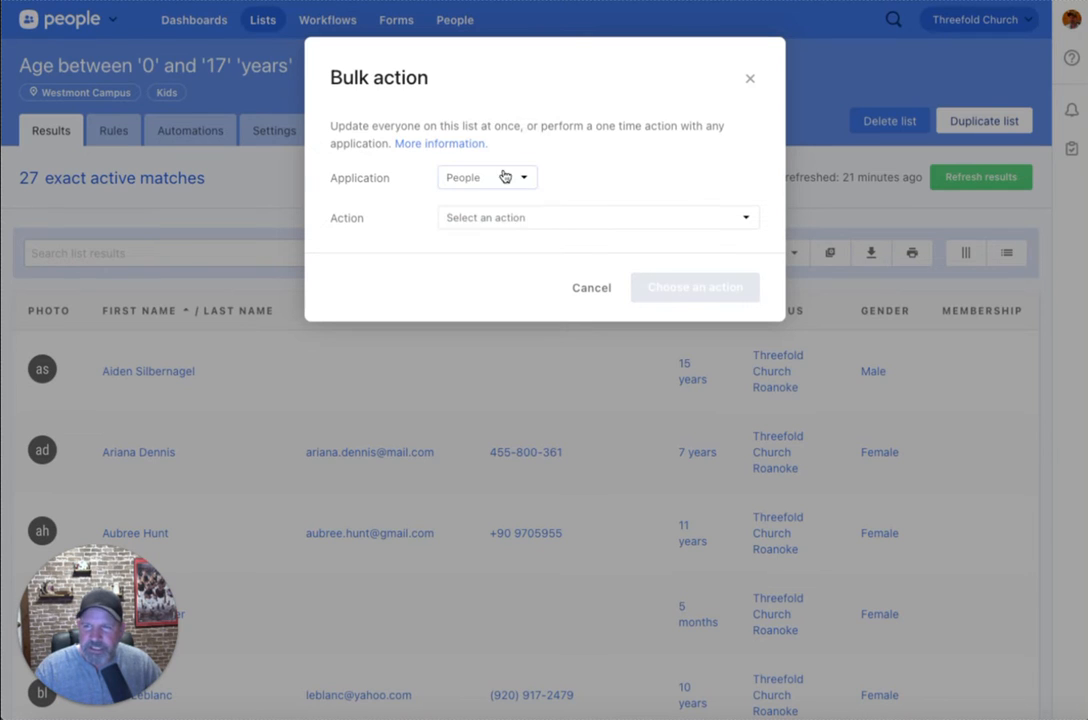
pyautogui.click(582, 214)
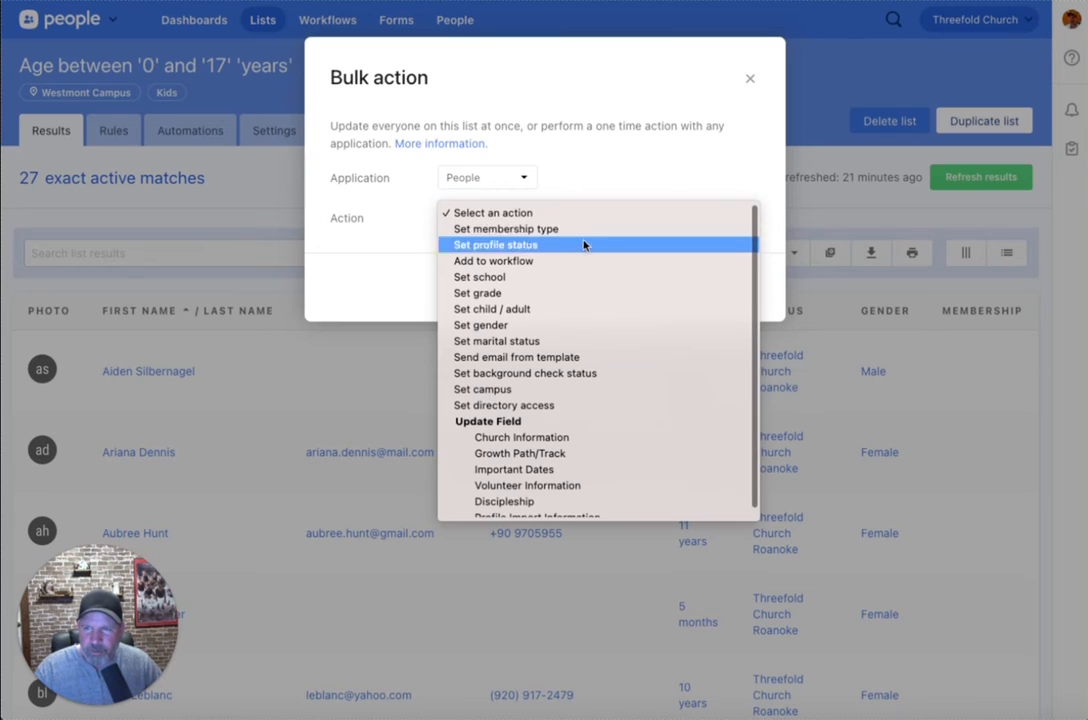
pyautogui.click(588, 154)
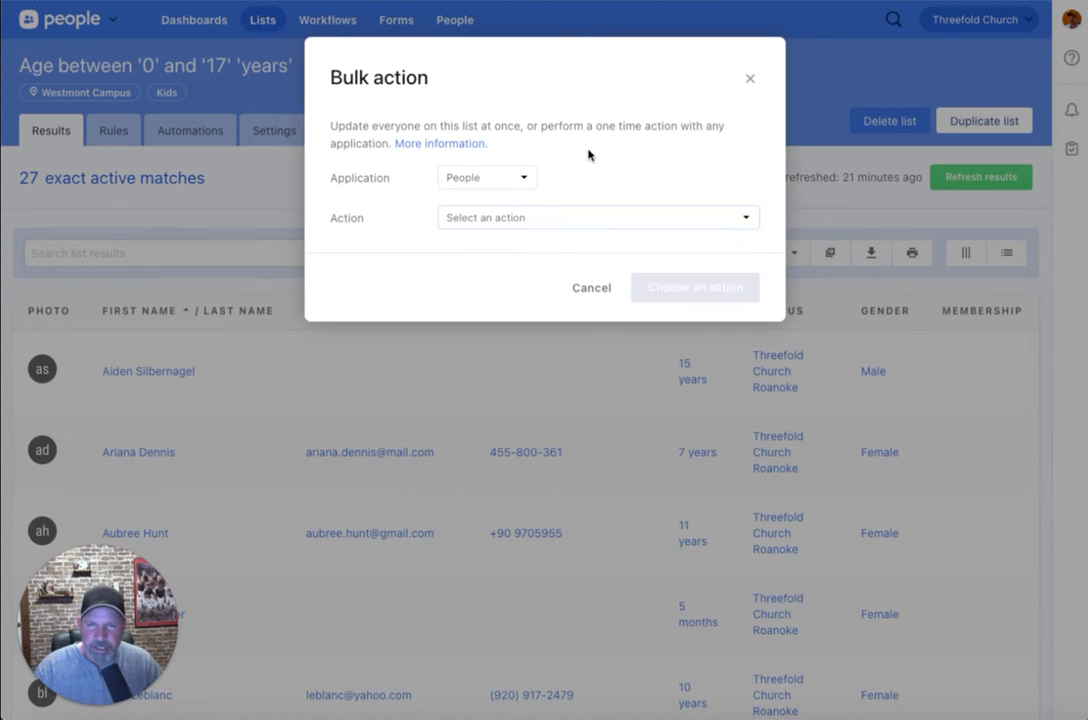
# Set up the People bulk action to set the membership type to Visitor
pyautogui.click(566, 224)
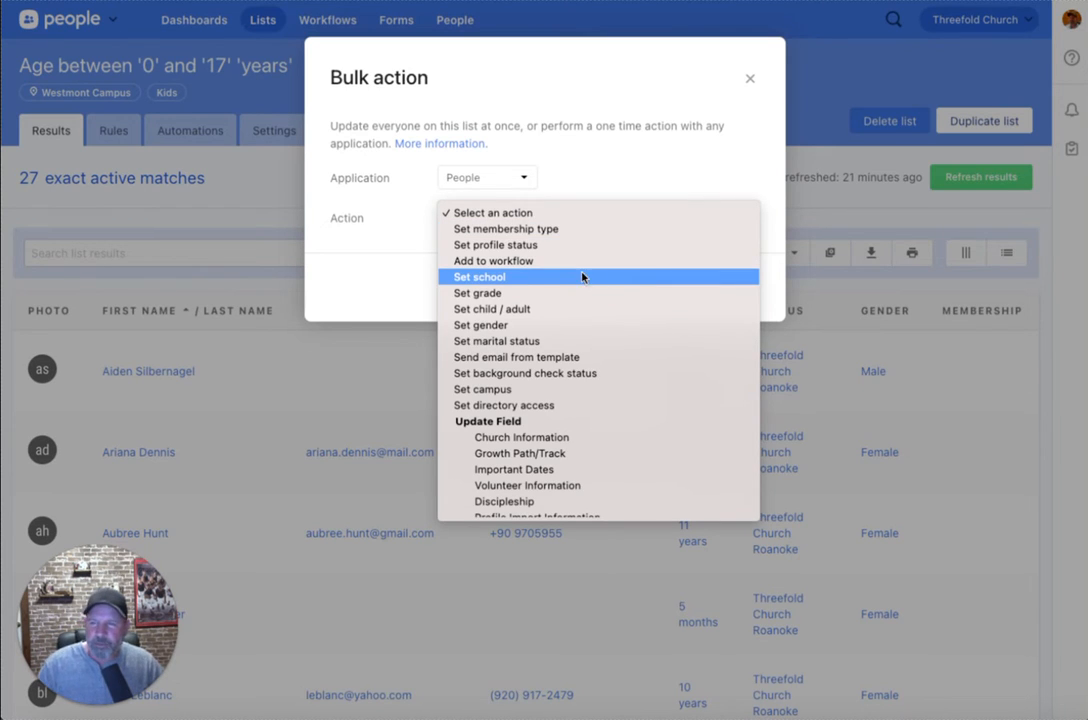
pyautogui.click(534, 230)
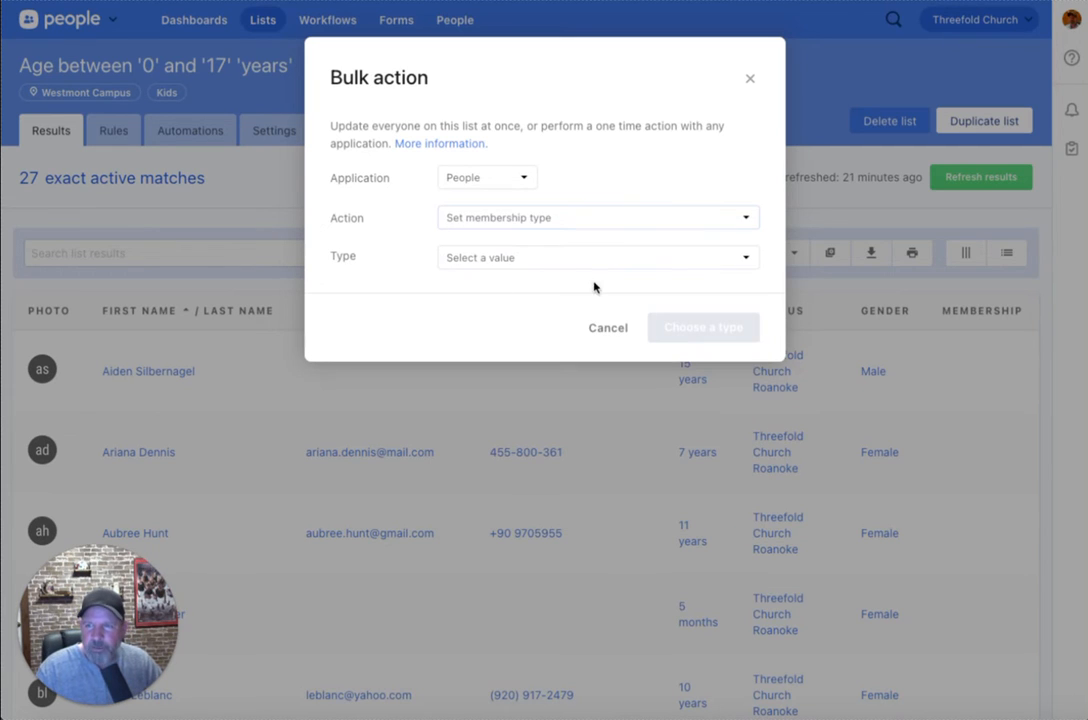
pyautogui.click(540, 259)
pyautogui.click(540, 270)
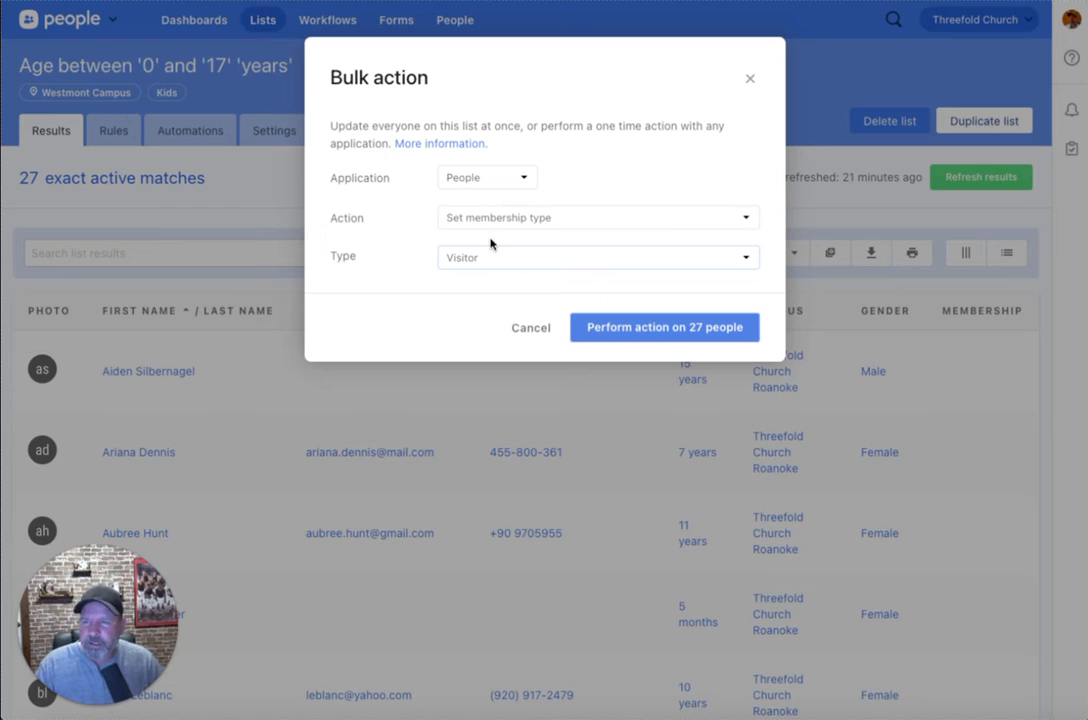
# Review the other bulk actions and applications offered, and cancel the bulk action
pyautogui.click(540, 219)
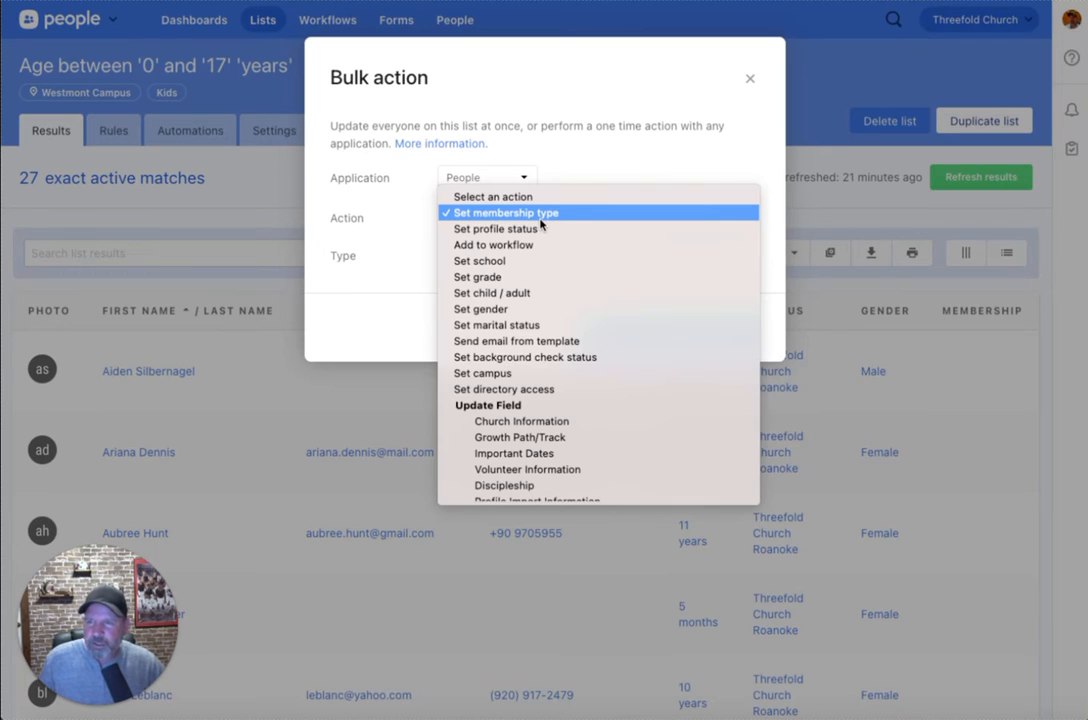
pyautogui.click(546, 115)
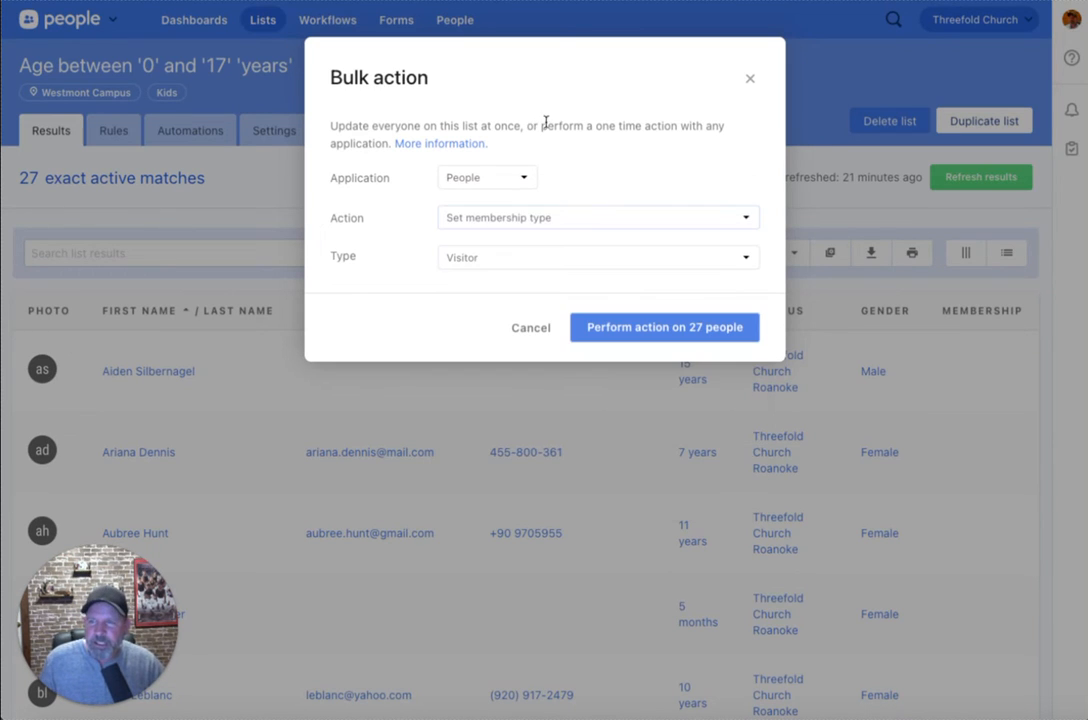
pyautogui.click(560, 219)
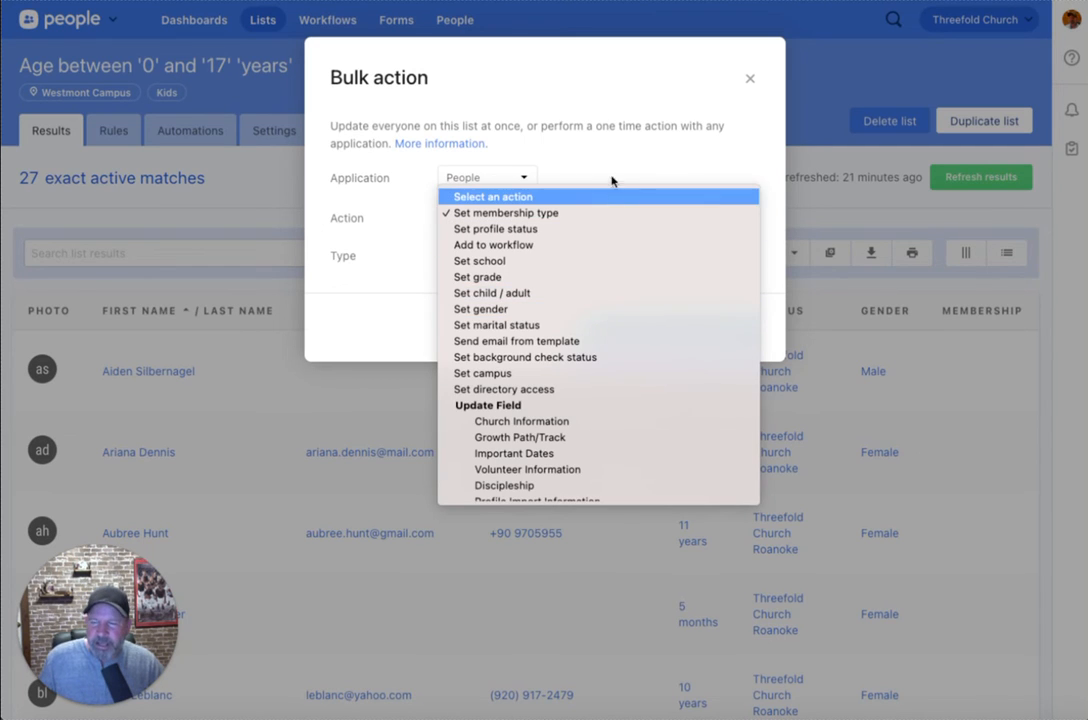
pyautogui.click(612, 122)
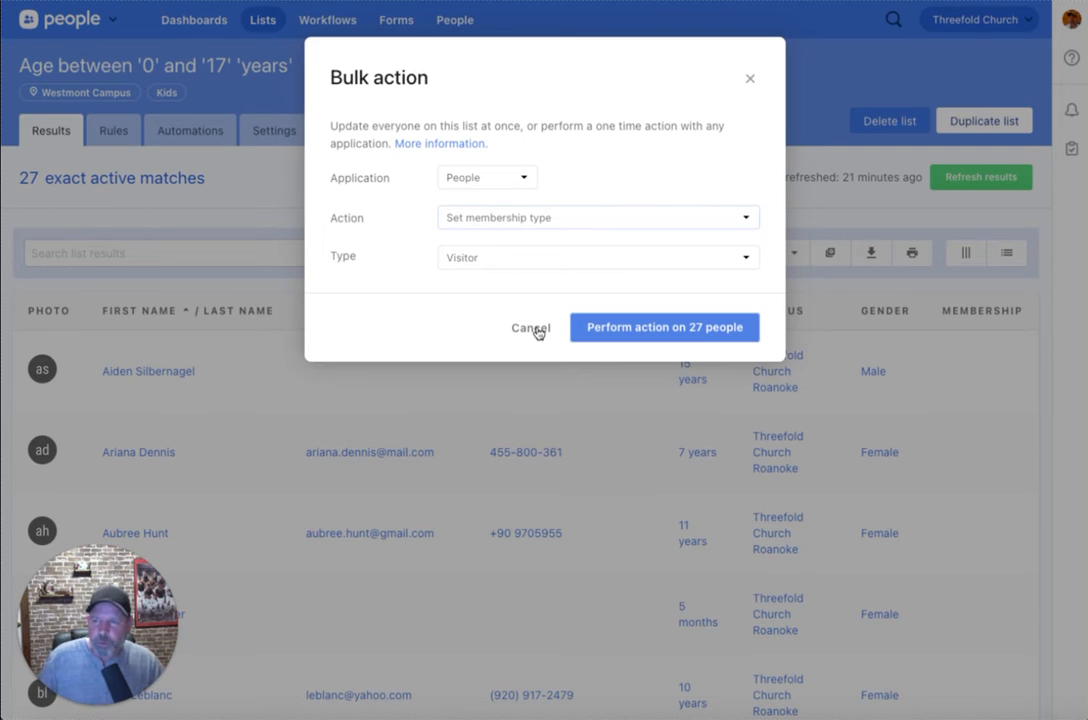
pyautogui.click(525, 182)
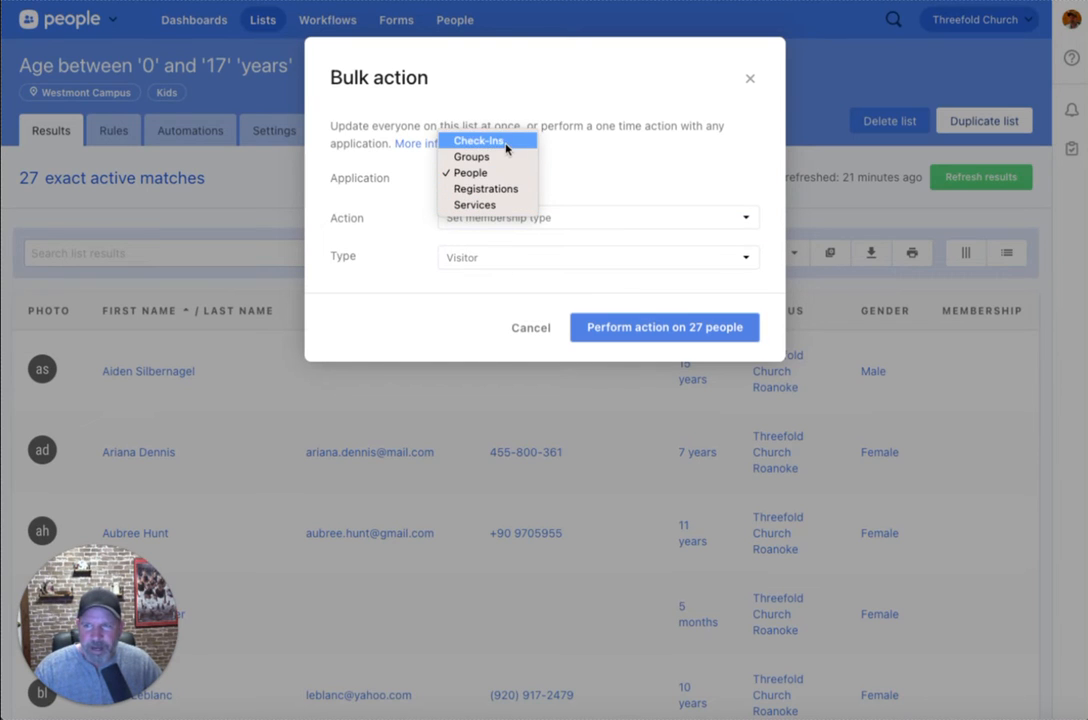
pyautogui.click(503, 172)
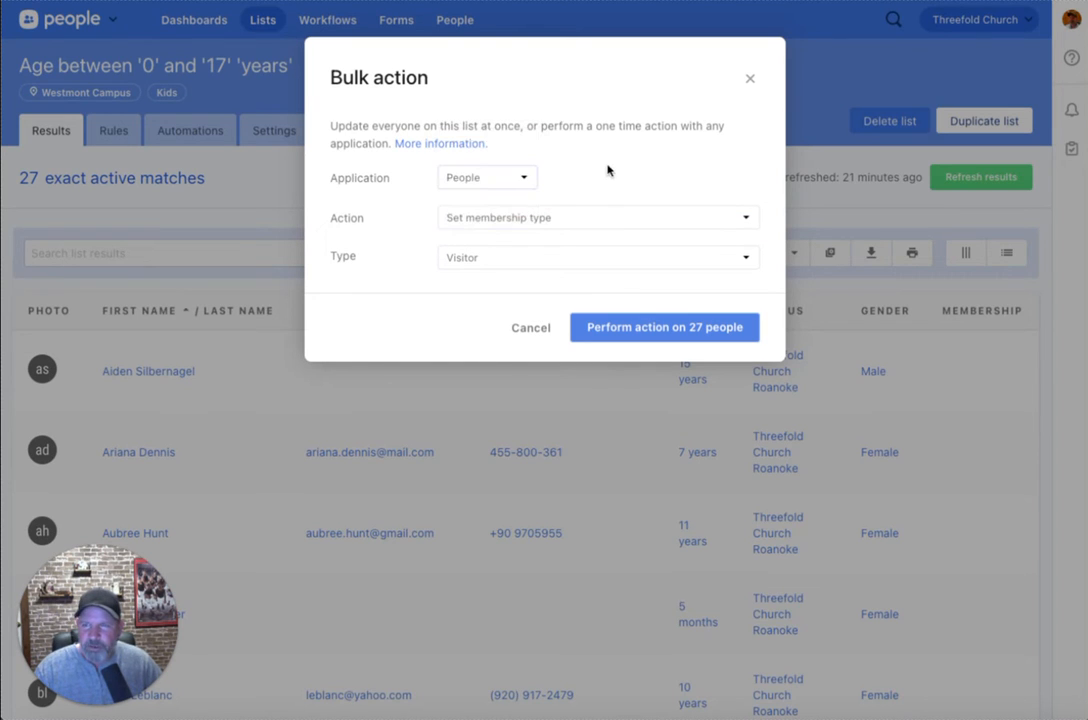
pyautogui.click(519, 331)
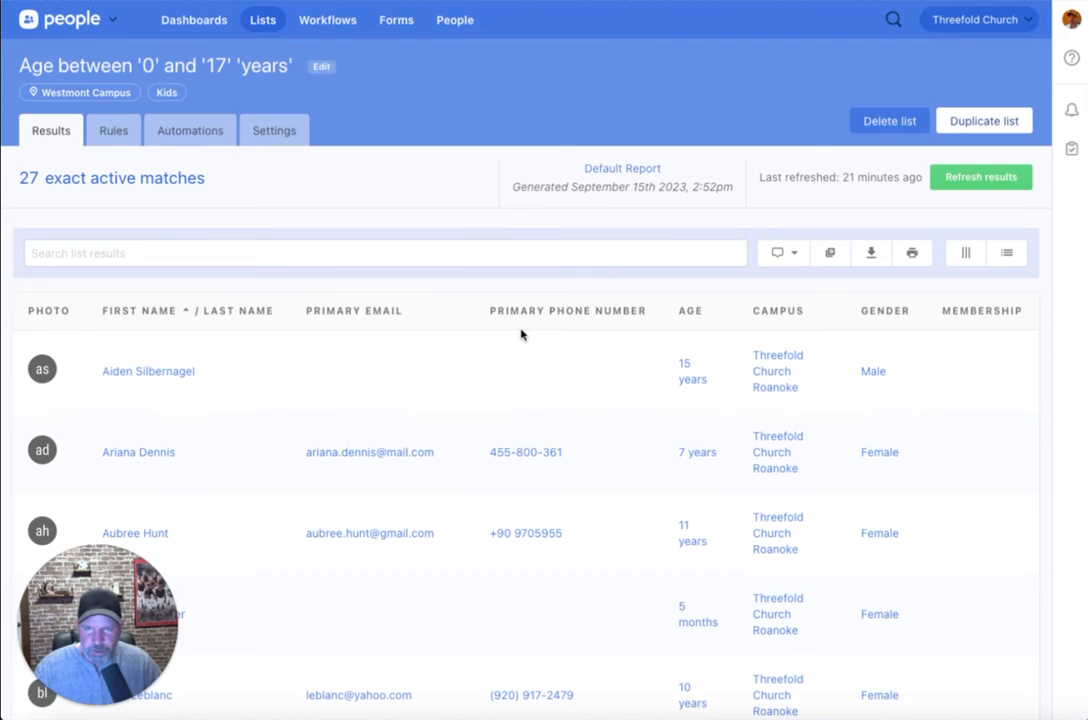
# Start an email to the list's people, opening with "Dear" and the recipient's first name as a merge field followed by a comma
pyautogui.click(798, 254)
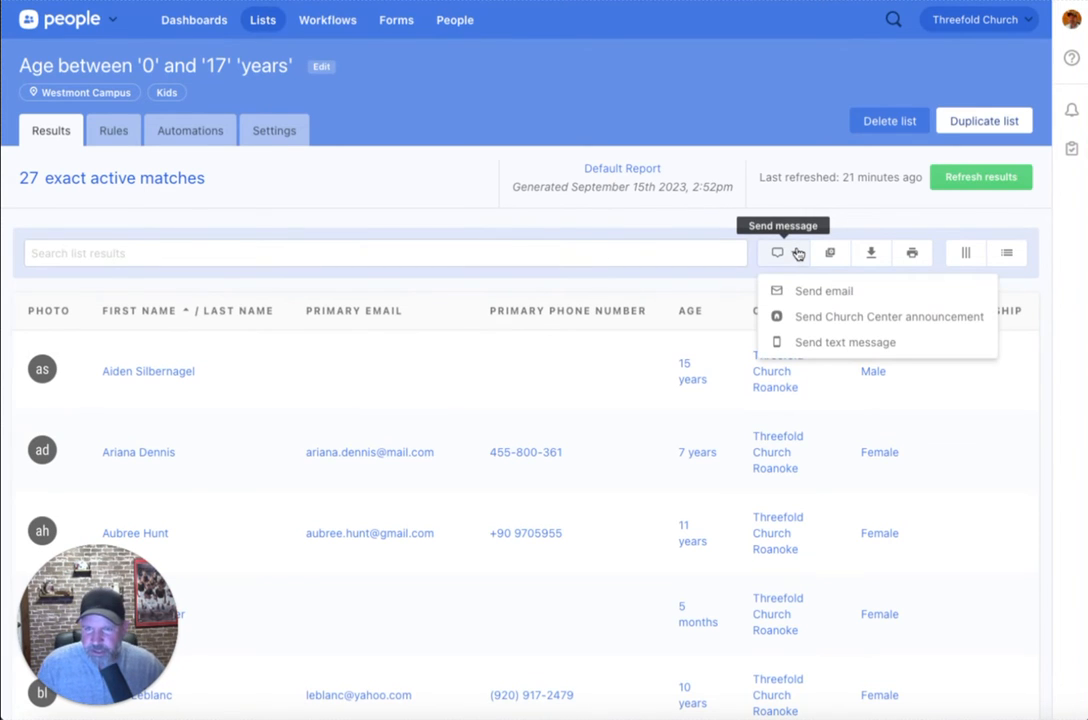
pyautogui.click(827, 297)
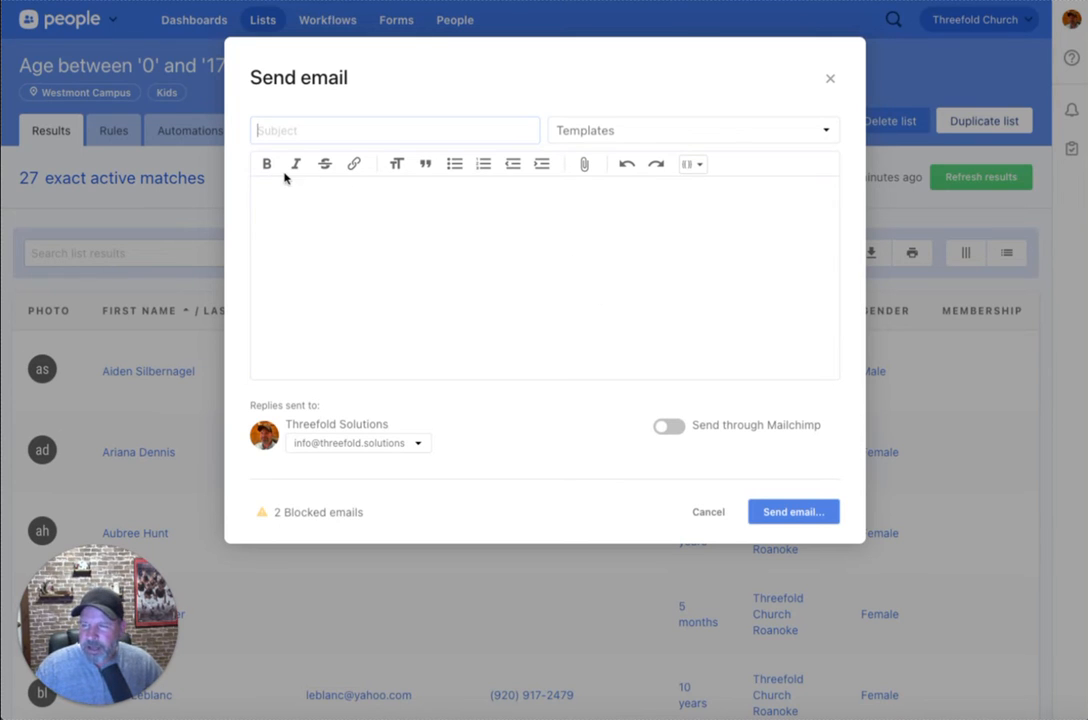
pyautogui.click(337, 196)
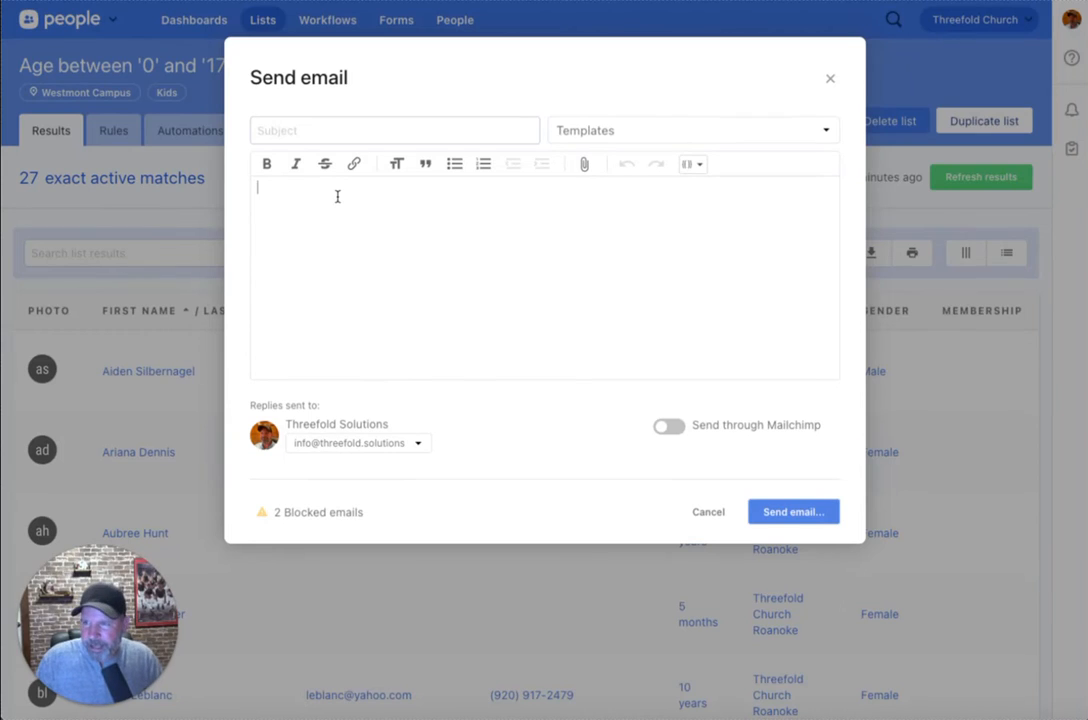
pyautogui.write('Dear')
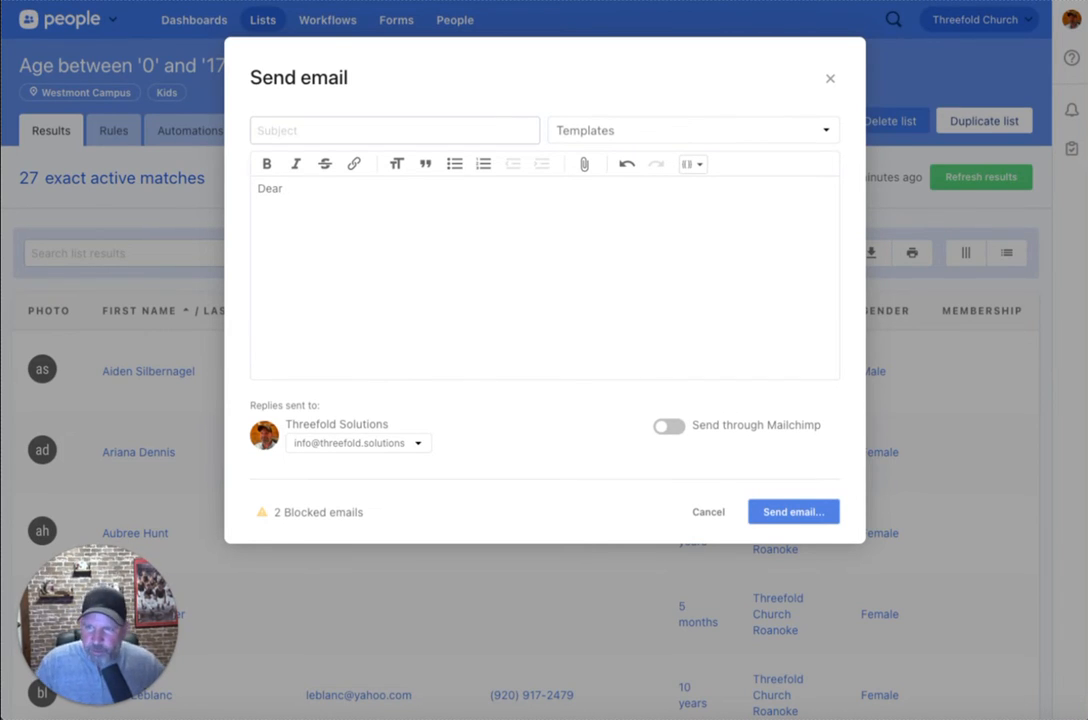
pyautogui.click(701, 176)
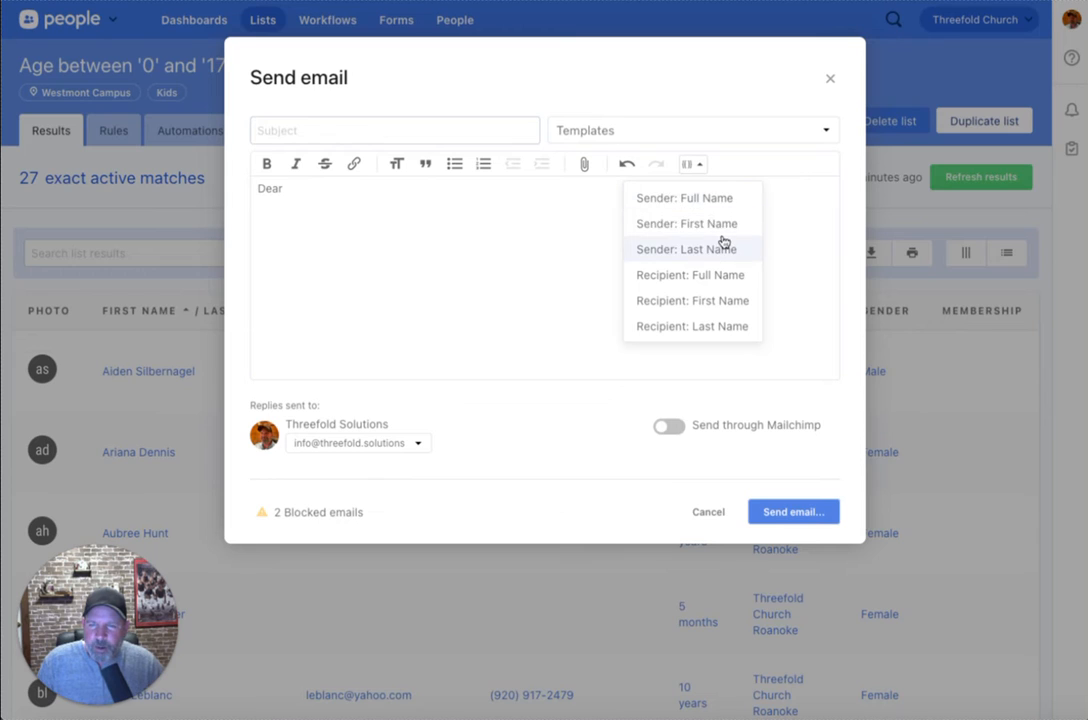
pyautogui.click(689, 302)
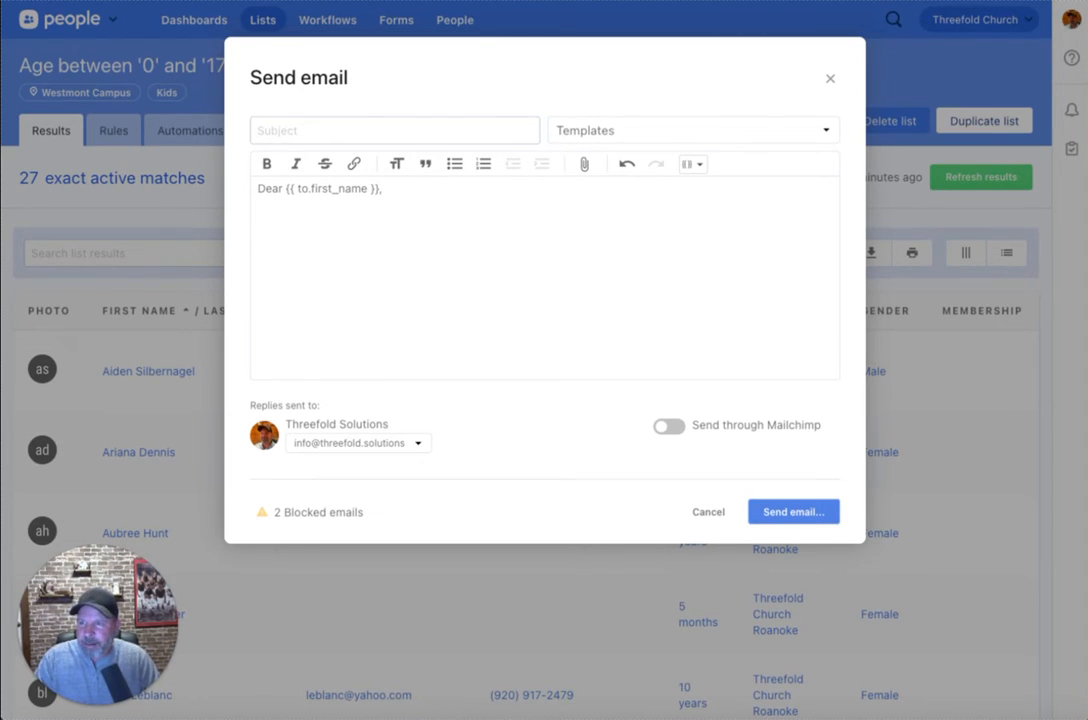
# Add the text "Body of message" and the closing "sincerely," followed by the sender's full name merge field on its own line
pyautogui.press('Return')
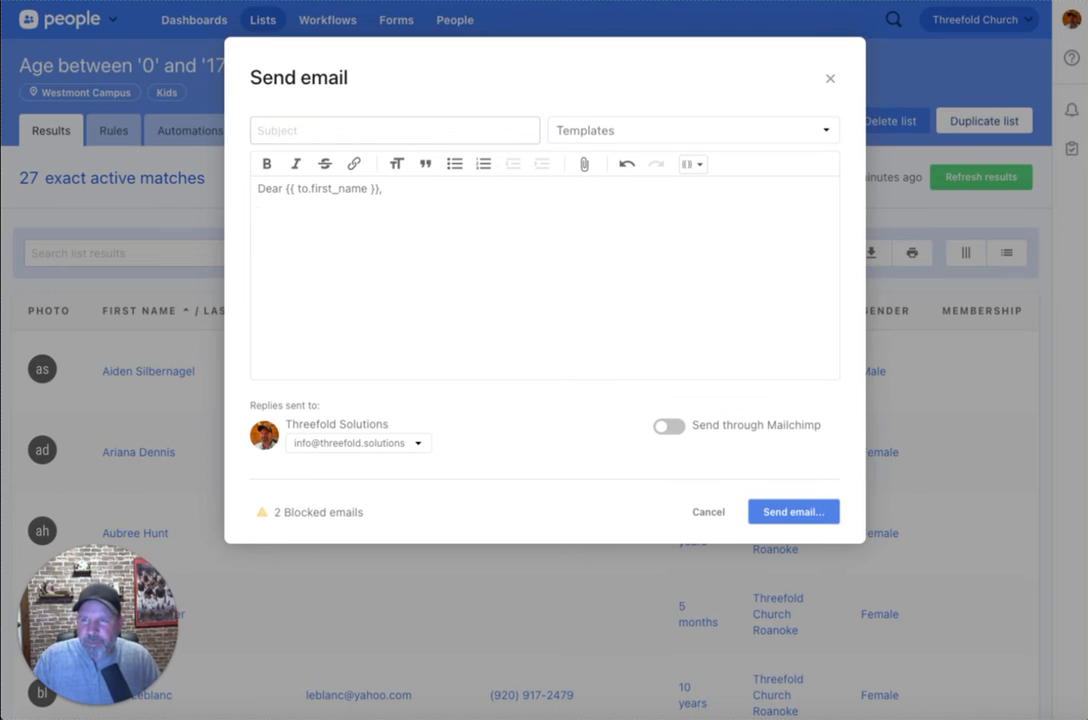
pyautogui.write('Body of messag')
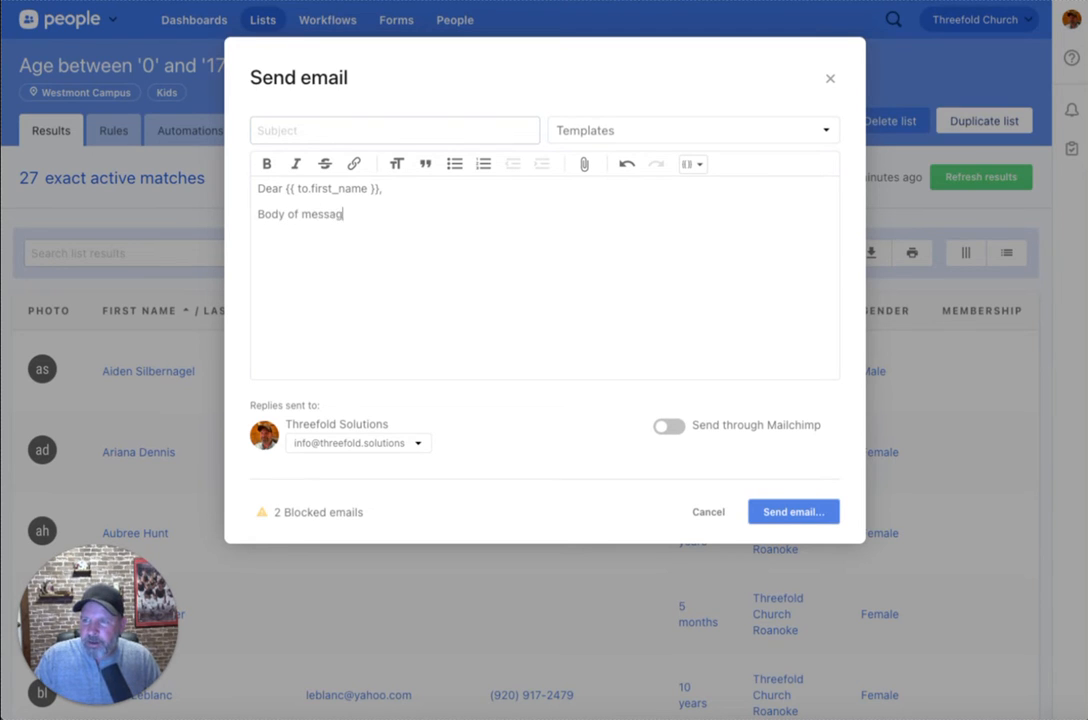
pyautogui.write('e')
pyautogui.press('Return')
pyautogui.press('Return')
pyautogui.write('sincerely,')
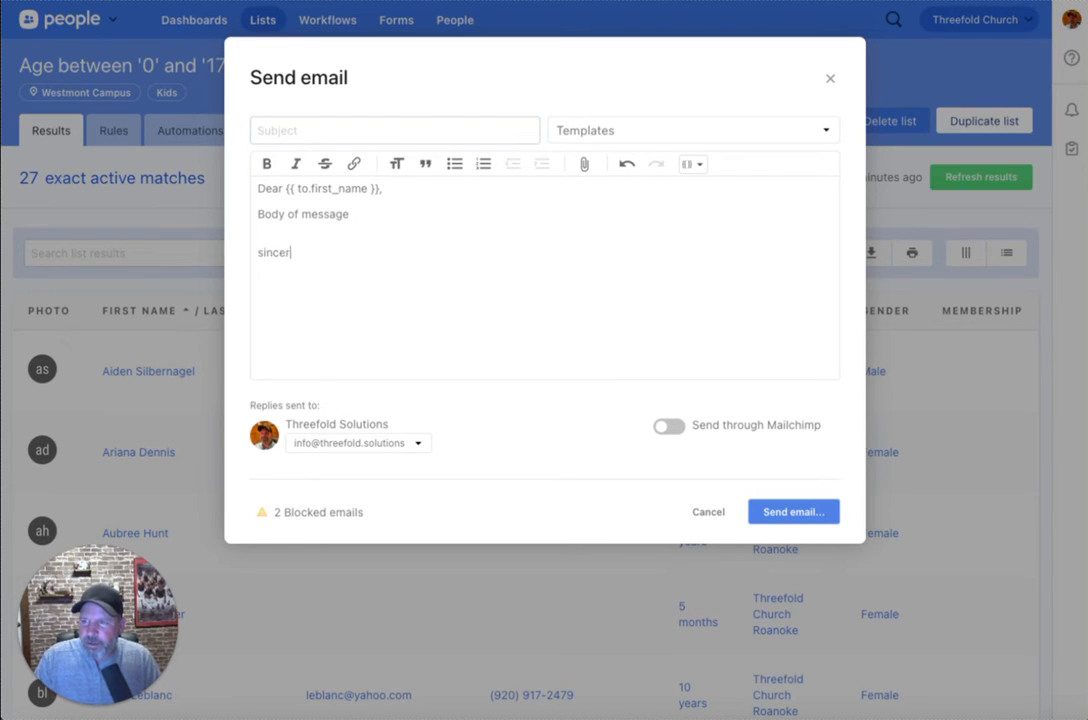
pyautogui.press('Return')
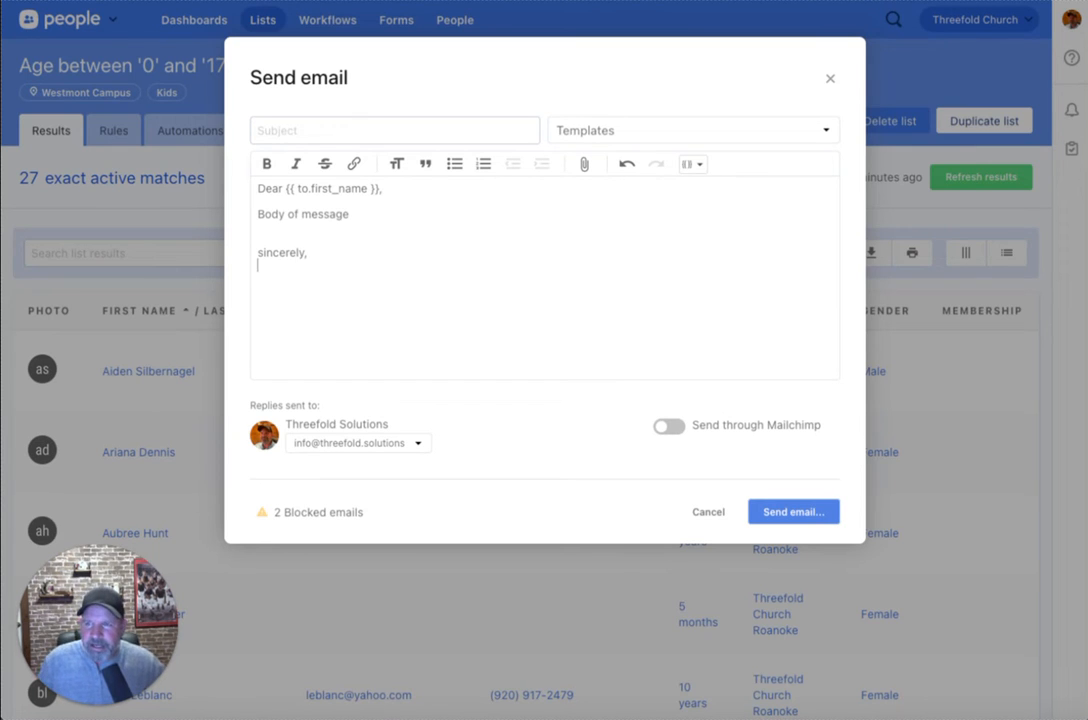
pyautogui.click(698, 165)
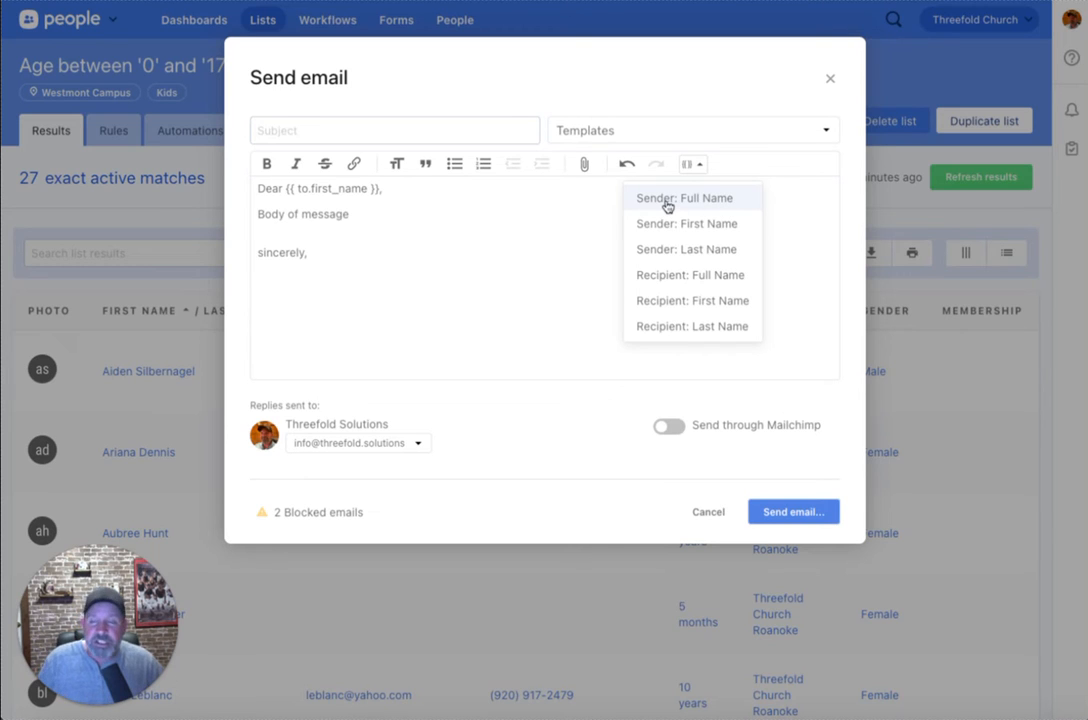
pyautogui.click(667, 202)
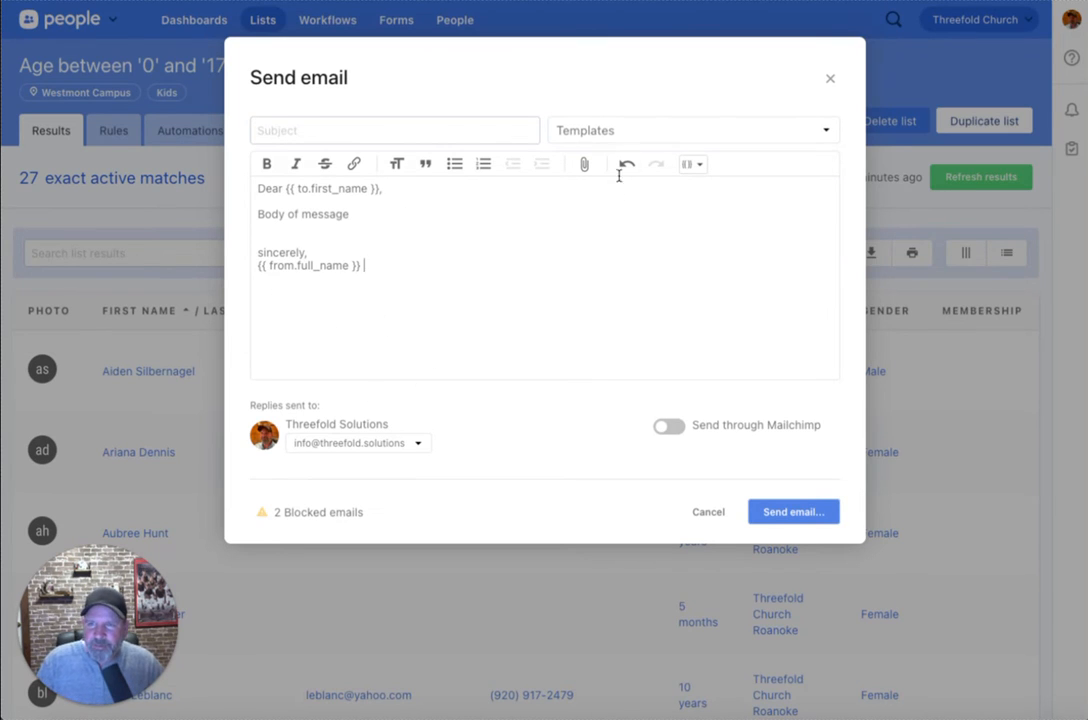
# Review the available email templates and the blank new-template form with its merge fields, and return to the email without creating one
pyautogui.click(624, 136)
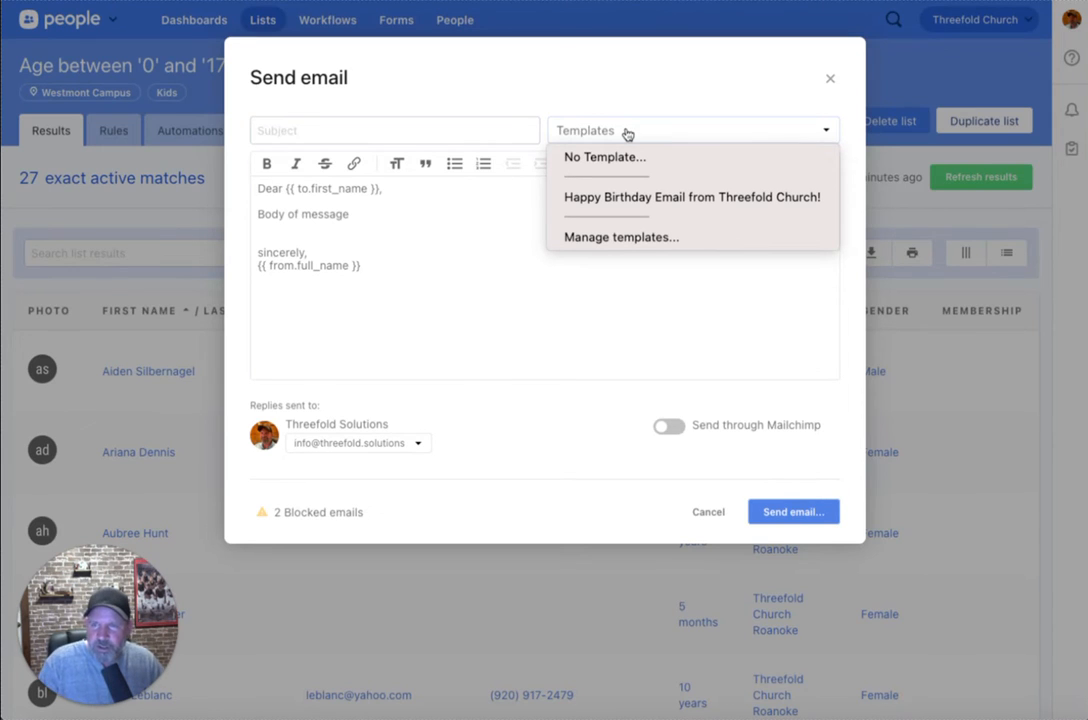
pyautogui.click(610, 238)
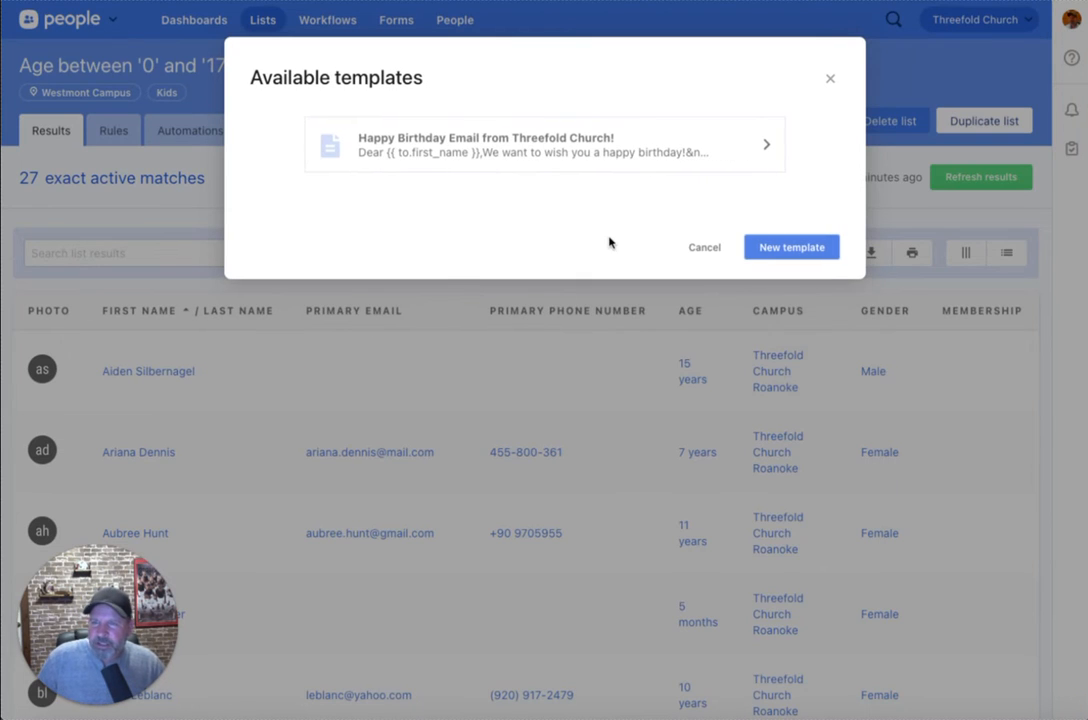
pyautogui.click(758, 247)
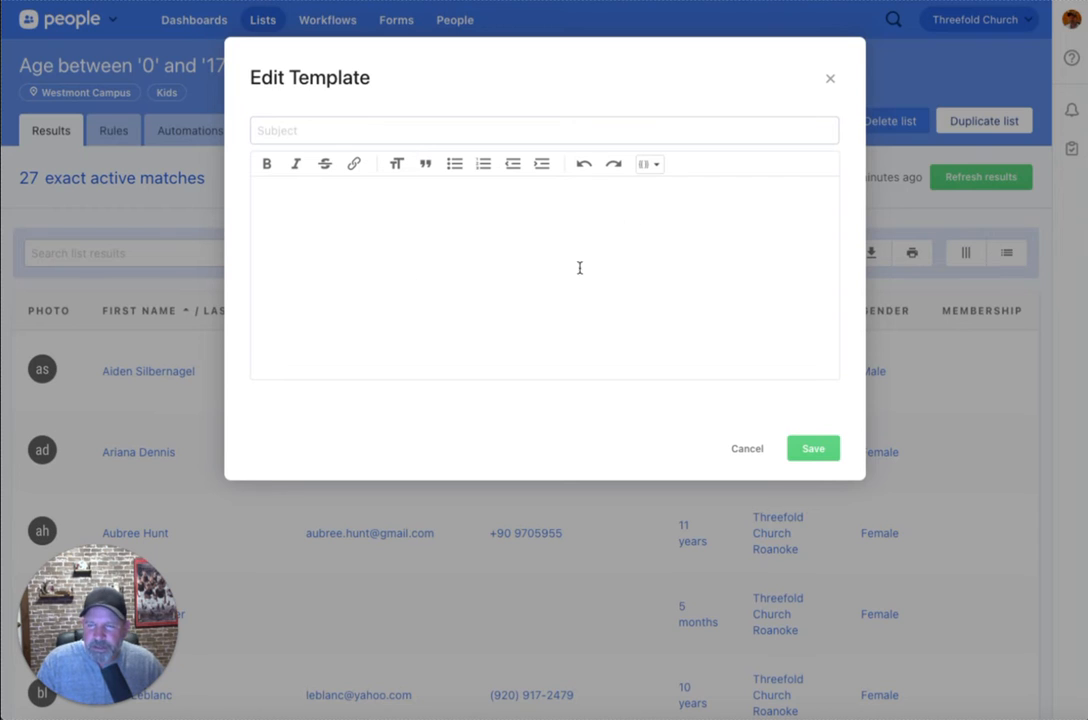
pyautogui.click(650, 168)
pyautogui.click(474, 265)
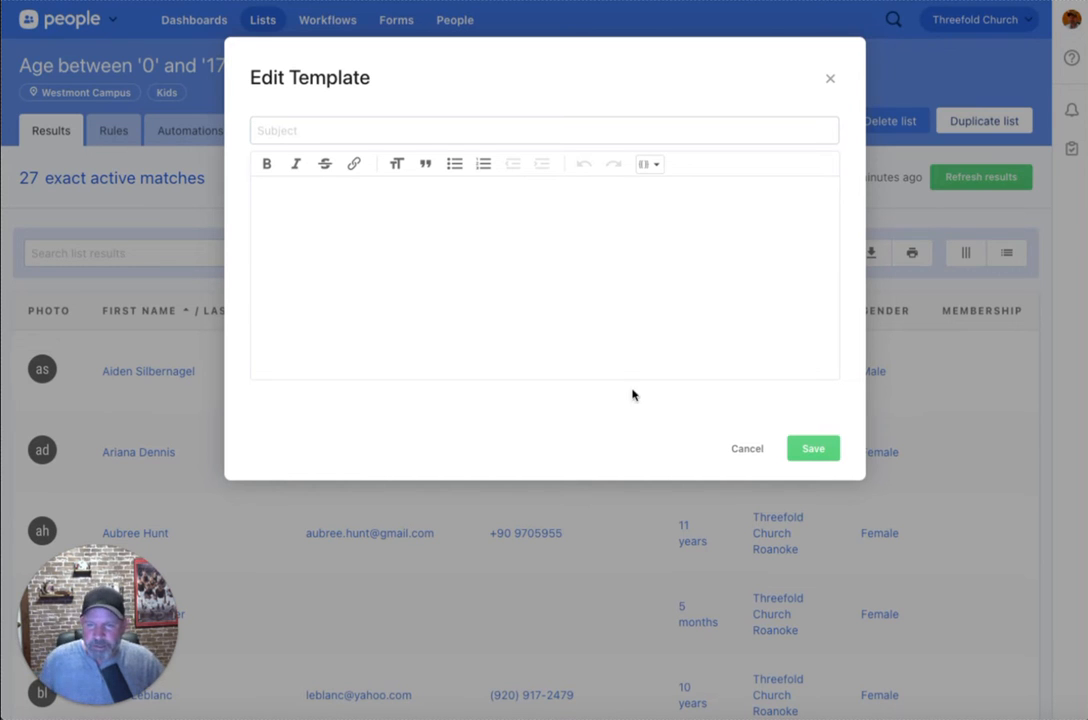
pyautogui.click(745, 448)
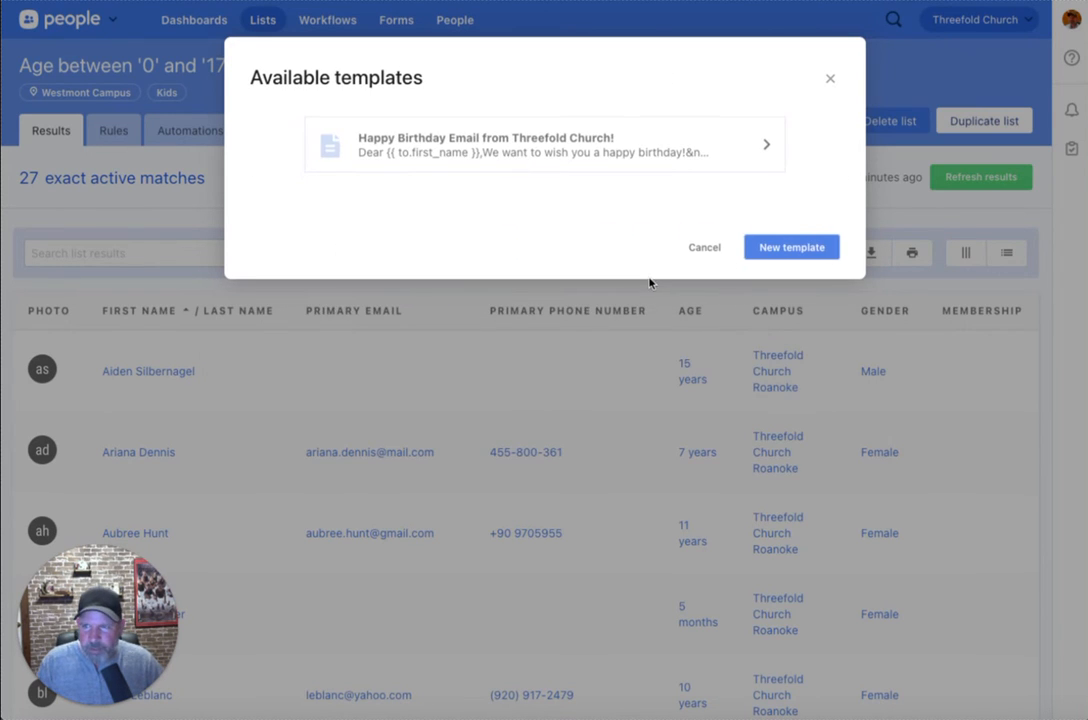
pyautogui.click(702, 249)
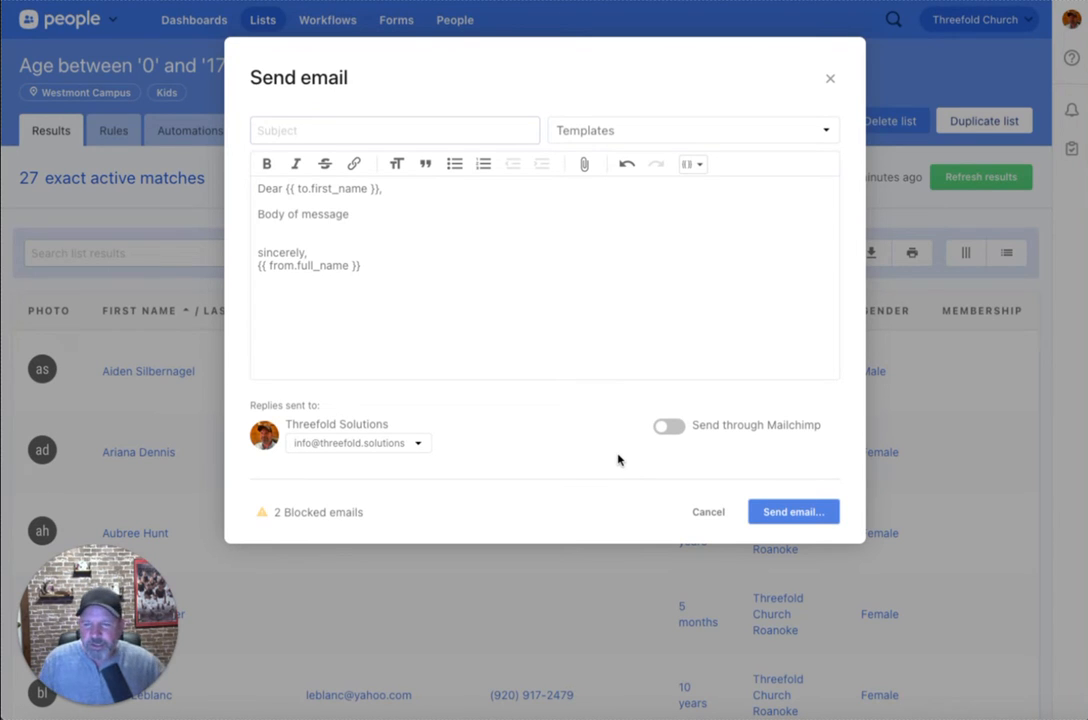
# Preview the Send through Mailchimp option before discarding the email, and review the list's other messaging options
pyautogui.click(668, 427)
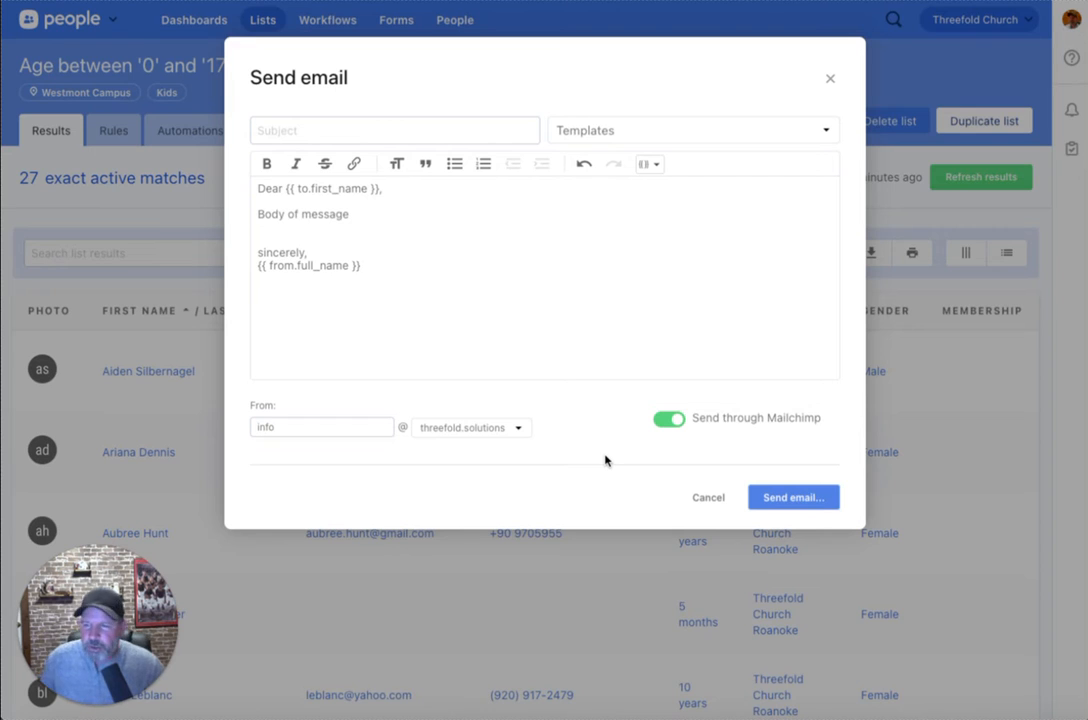
pyautogui.click(668, 420)
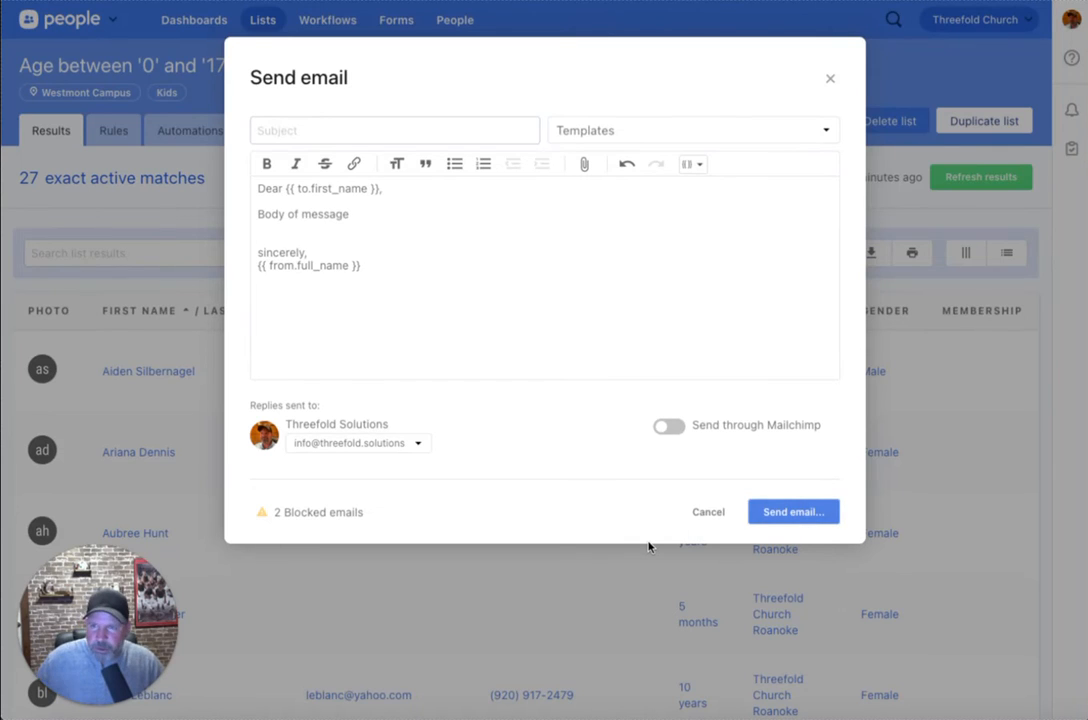
pyautogui.click(706, 514)
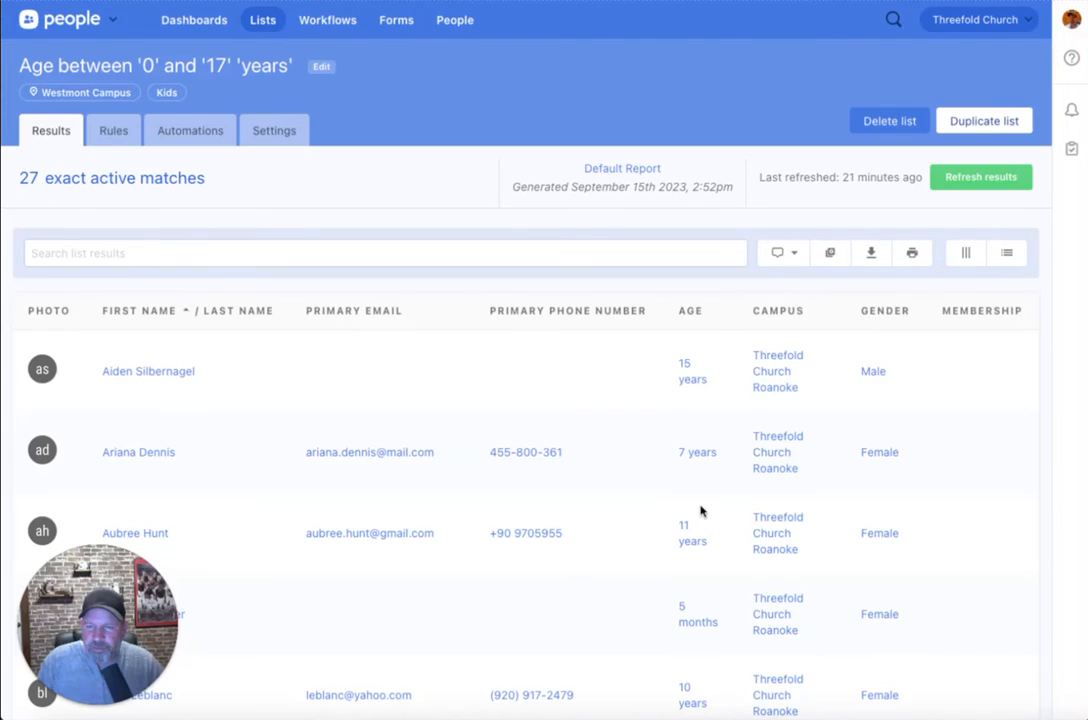
pyautogui.click(796, 254)
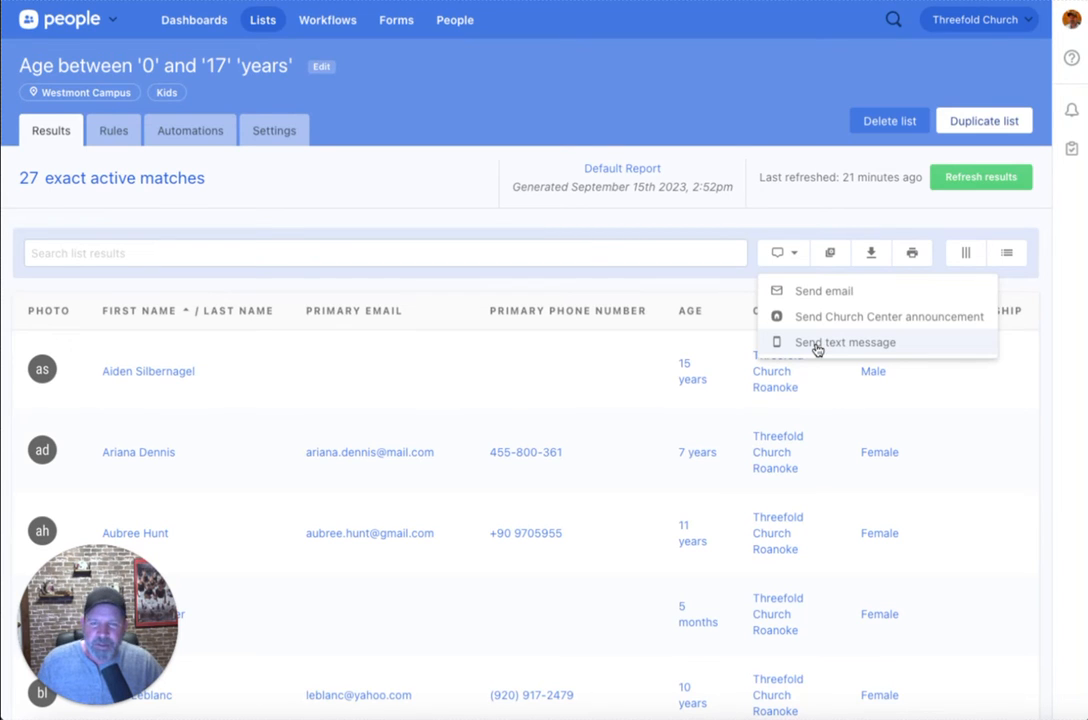
pyautogui.click(732, 220)
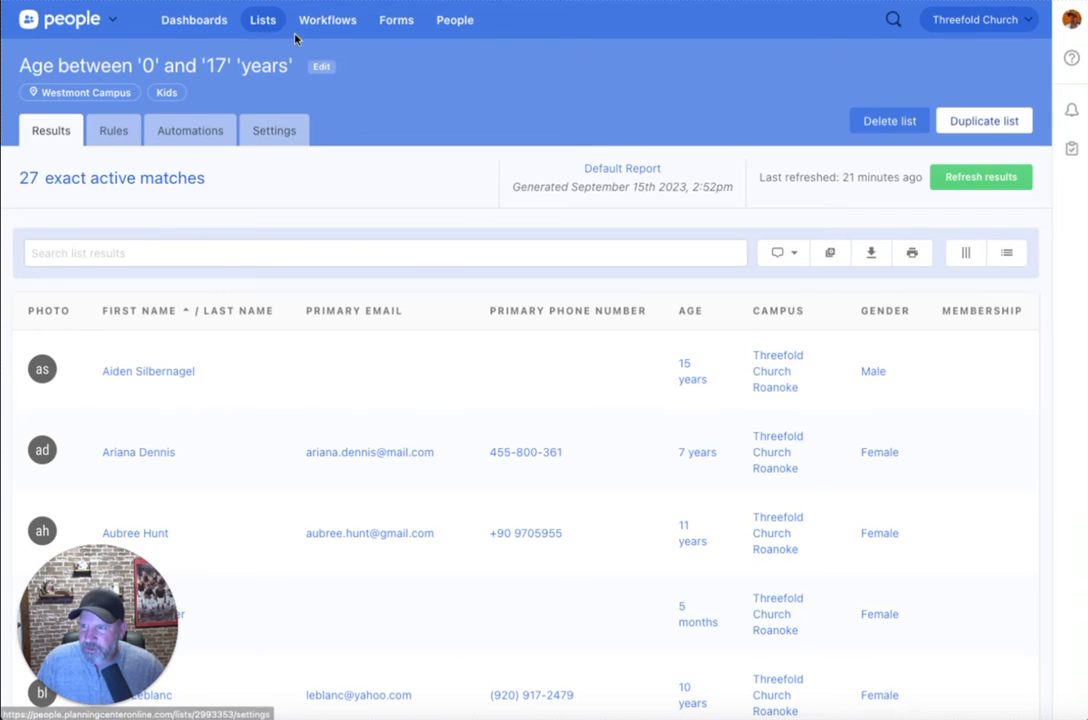
# Create a new list and add its first rule
pyautogui.click(263, 20)
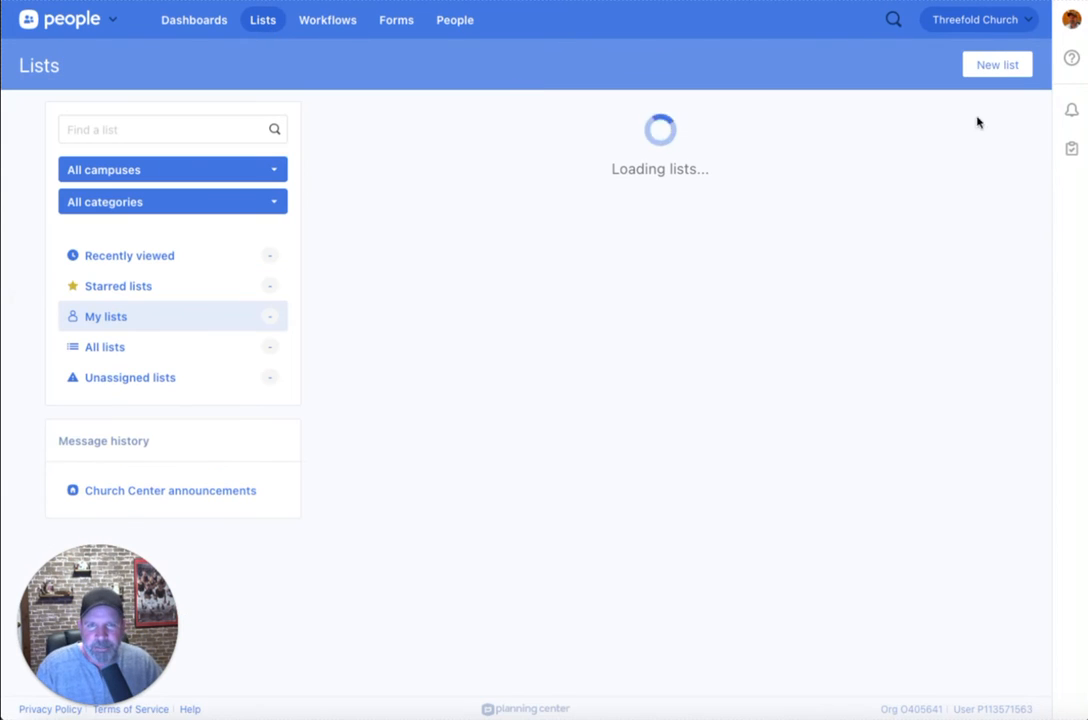
pyautogui.click(1000, 66)
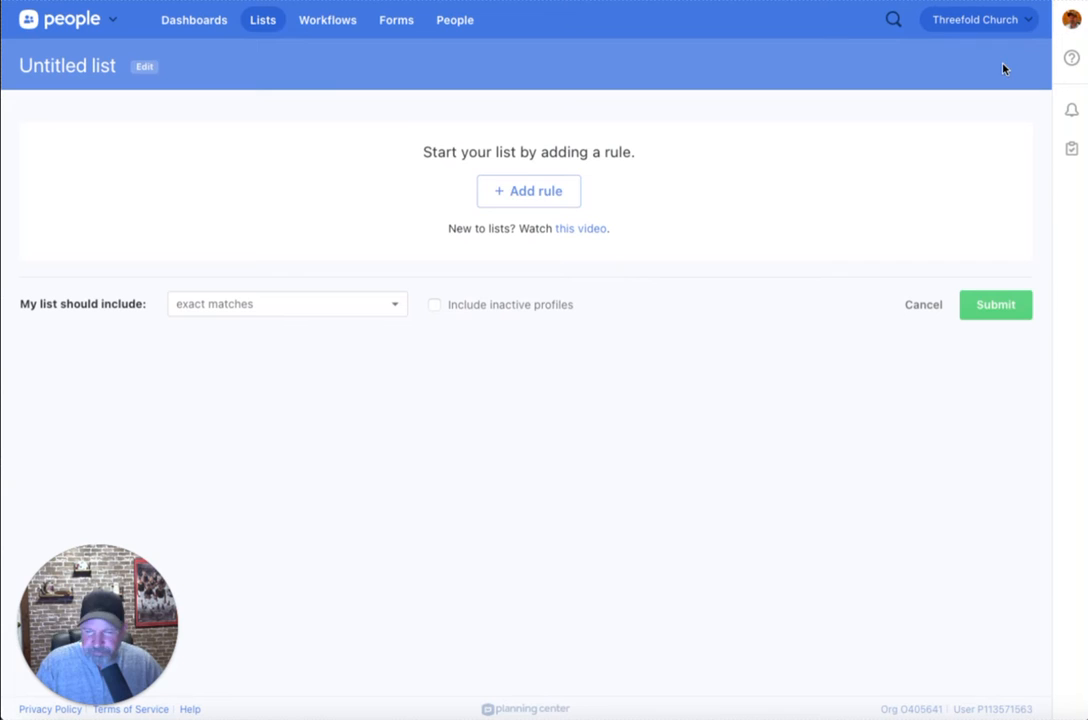
pyautogui.click(534, 190)
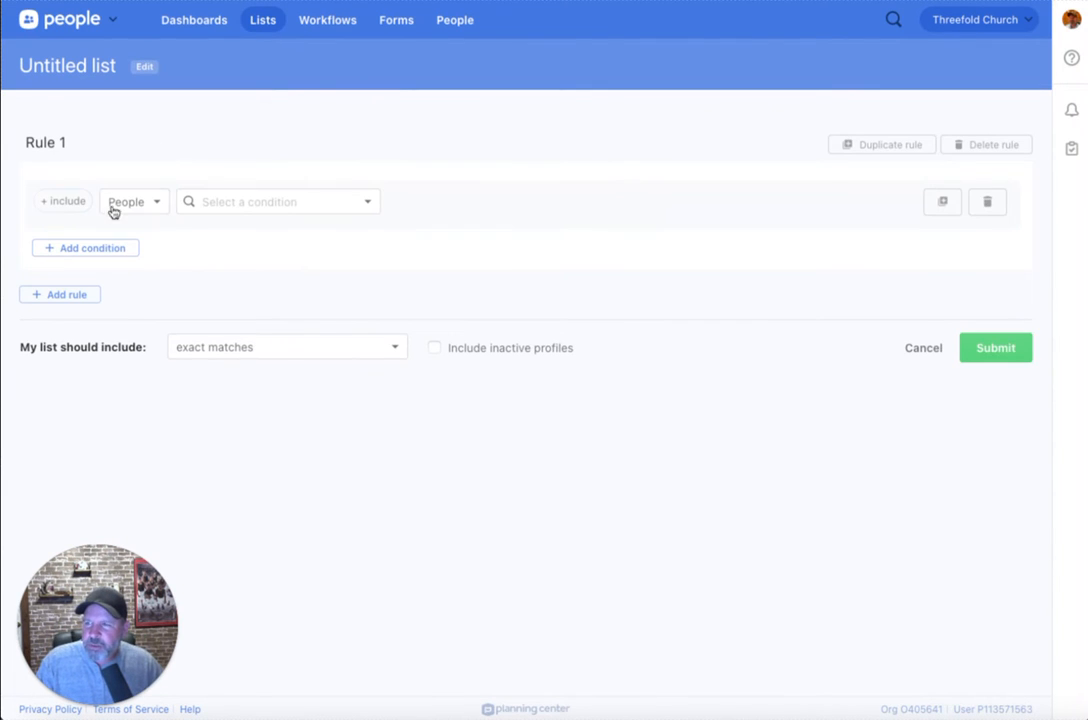
# Review Rule 1's include setting and the applications its condition can draw from, keeping People selected
pyautogui.click(60, 204)
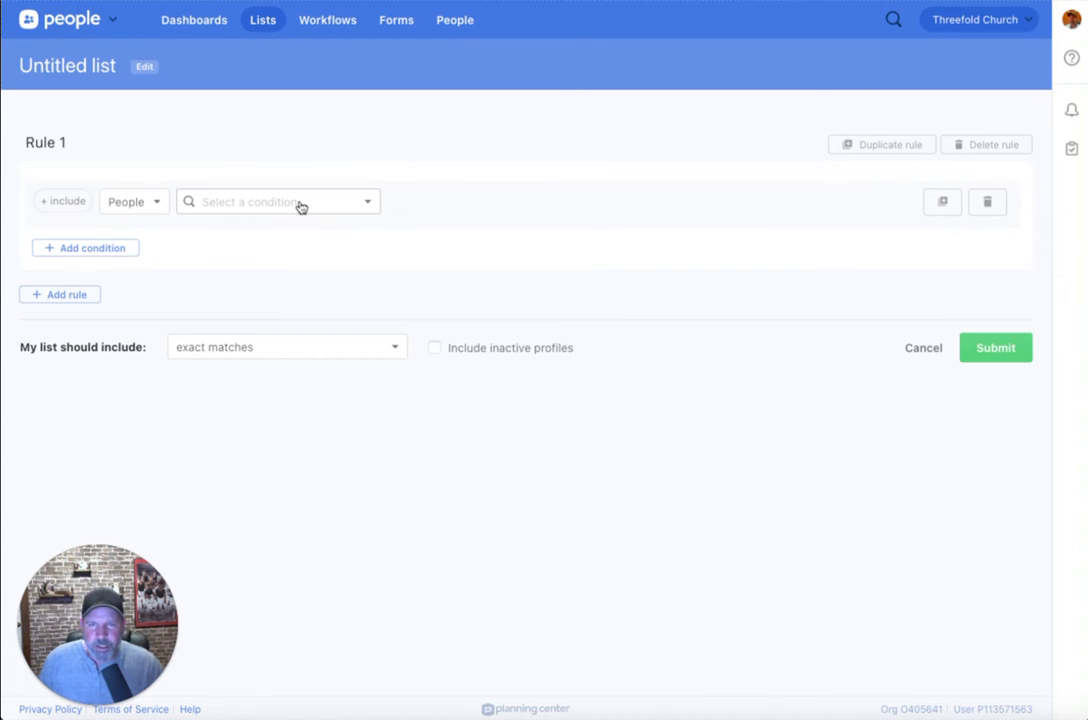
pyautogui.click(142, 210)
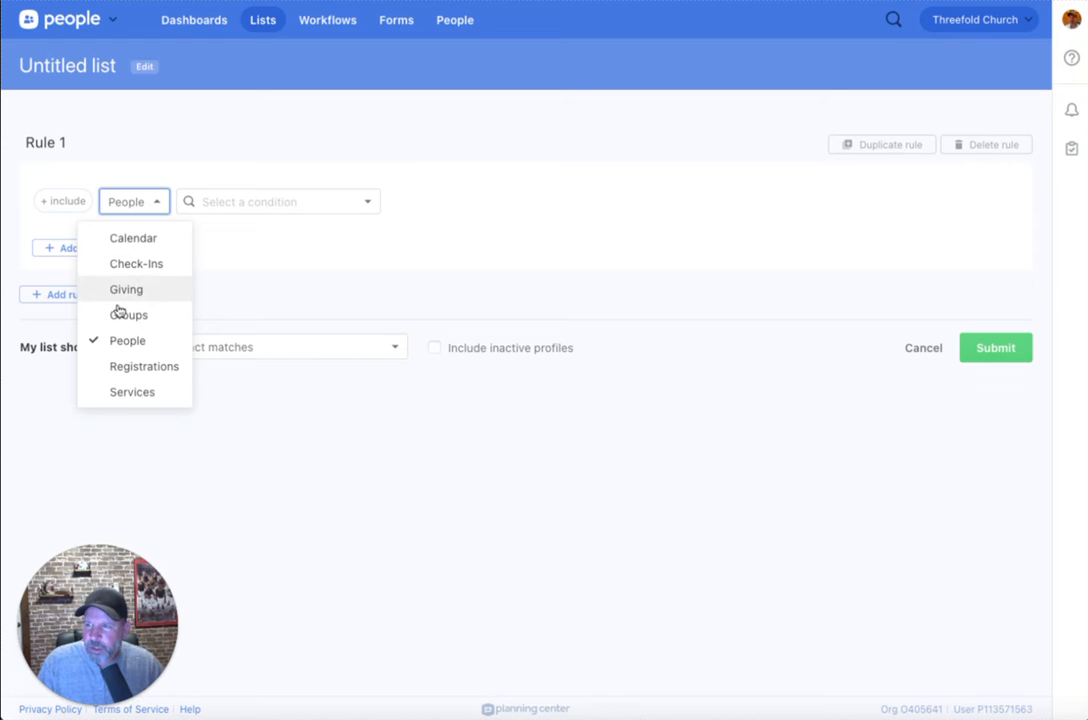
pyautogui.click(278, 251)
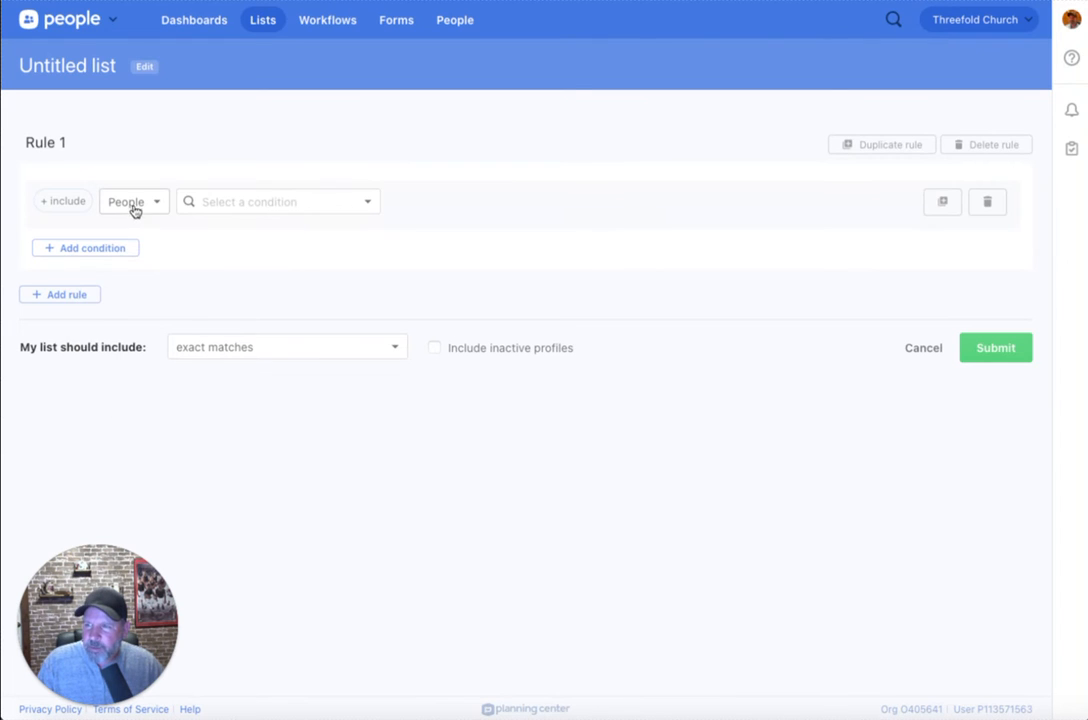
pyautogui.click(136, 205)
pyautogui.click(244, 267)
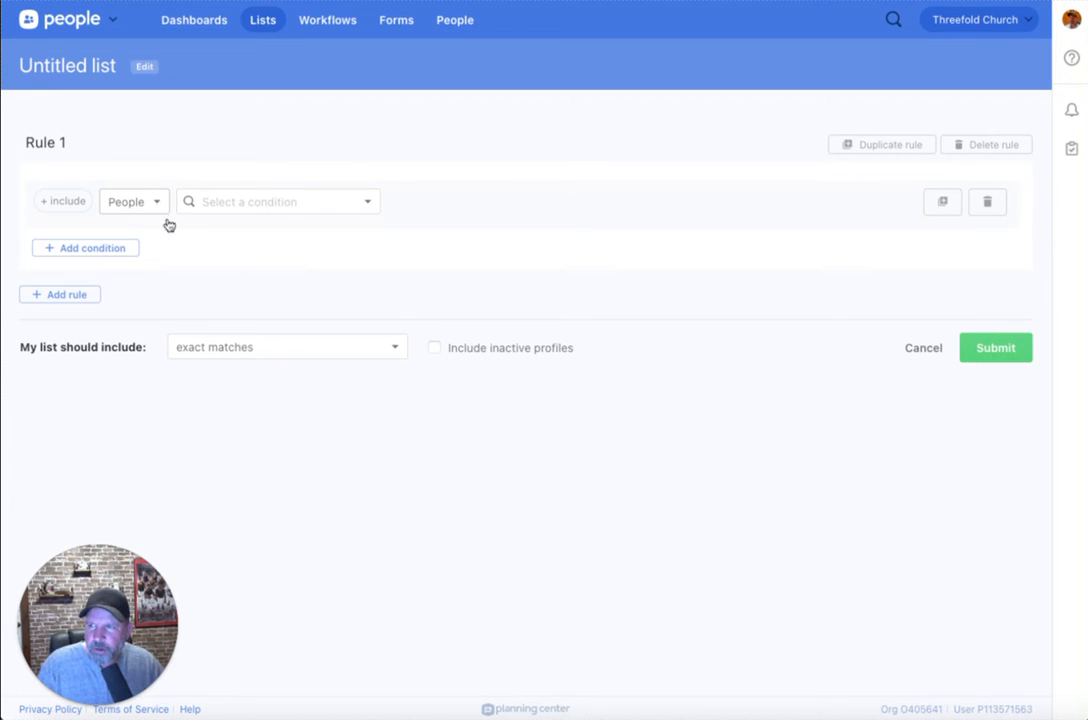
# Examine the People conditions available for Rule 1, including the profile fields, custom tabs and workflows
pyautogui.click(303, 204)
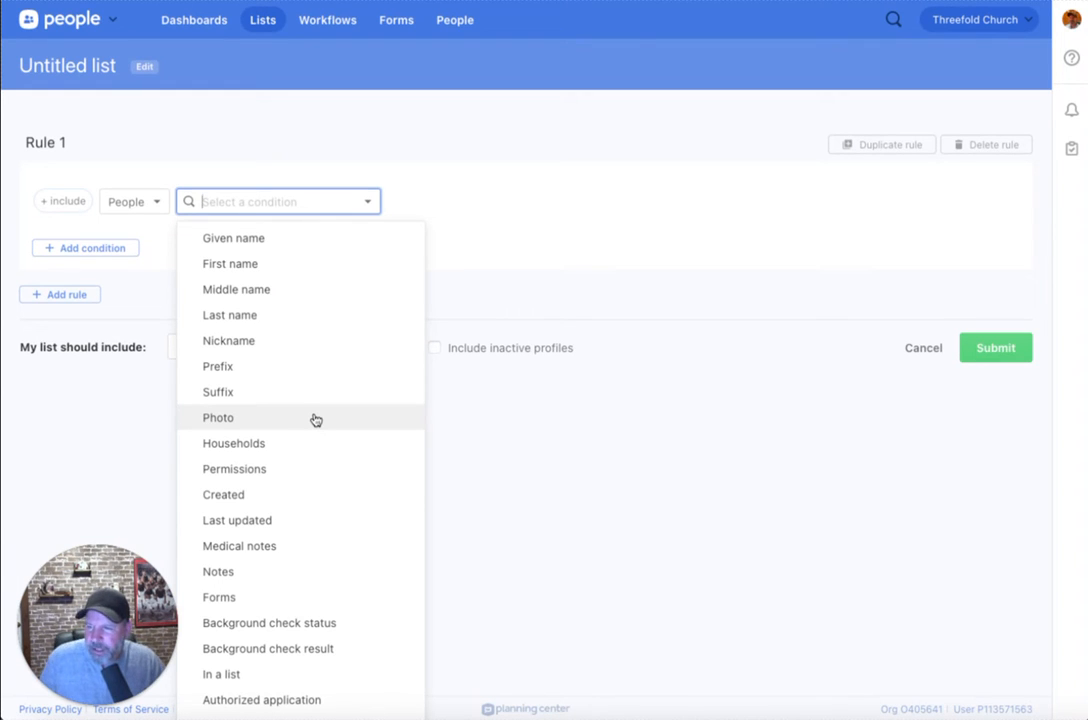
pyautogui.scroll(-1, 315, 420)
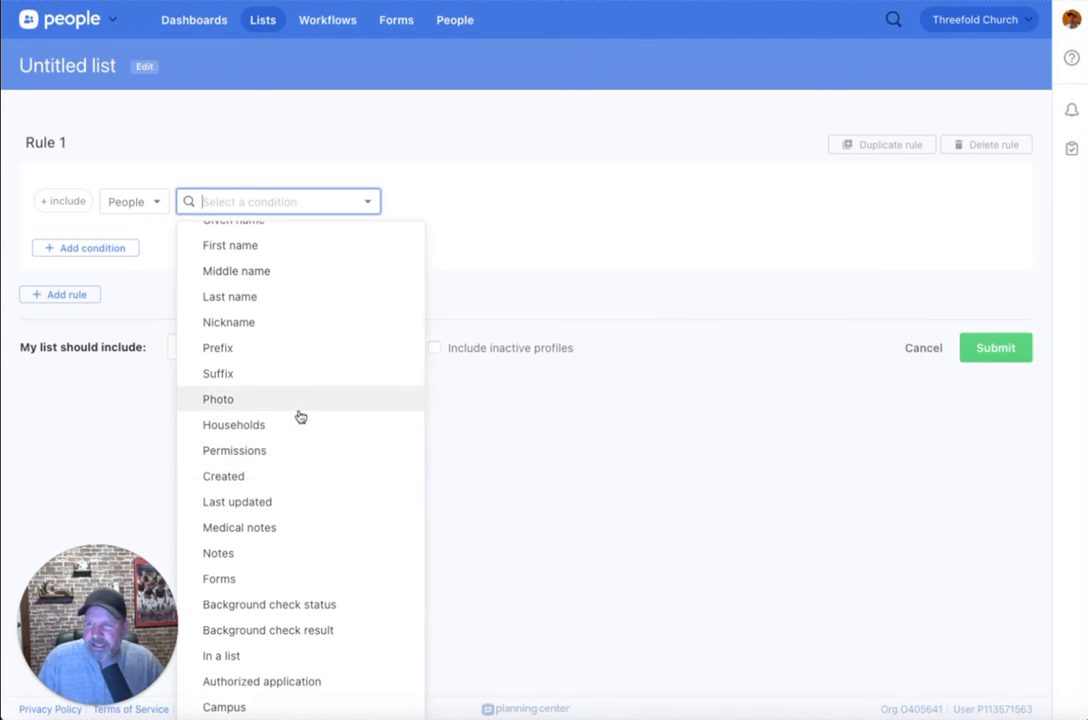
pyautogui.scroll(1, 300, 416)
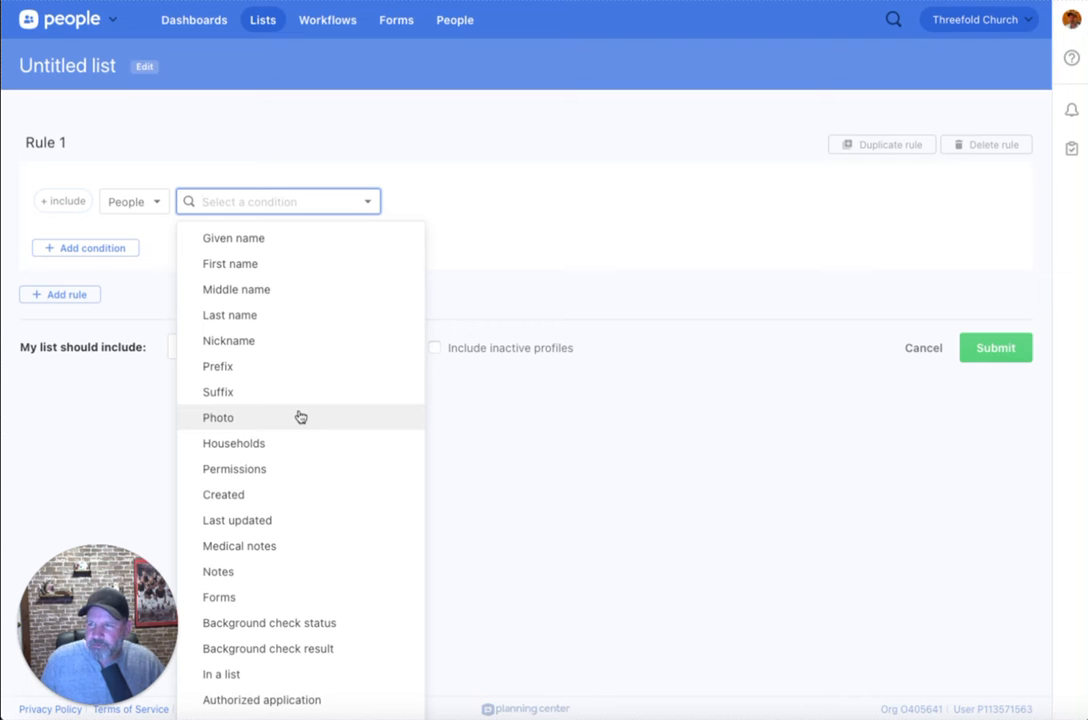
pyautogui.scroll(-1, 300, 416)
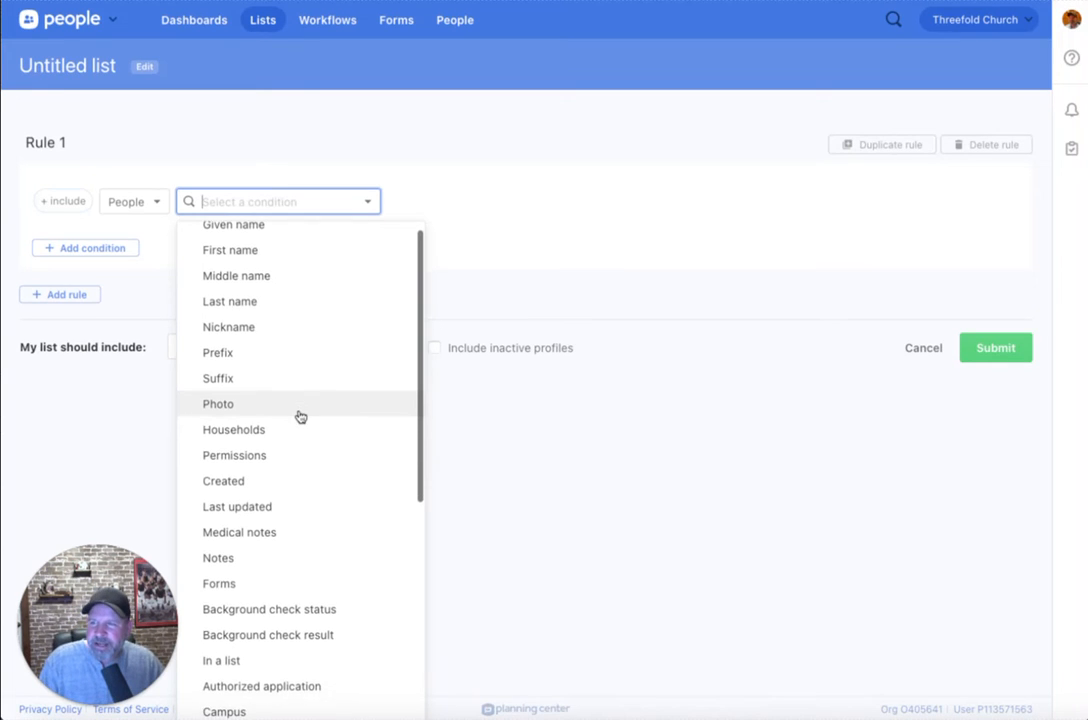
pyautogui.scroll(1, 300, 416)
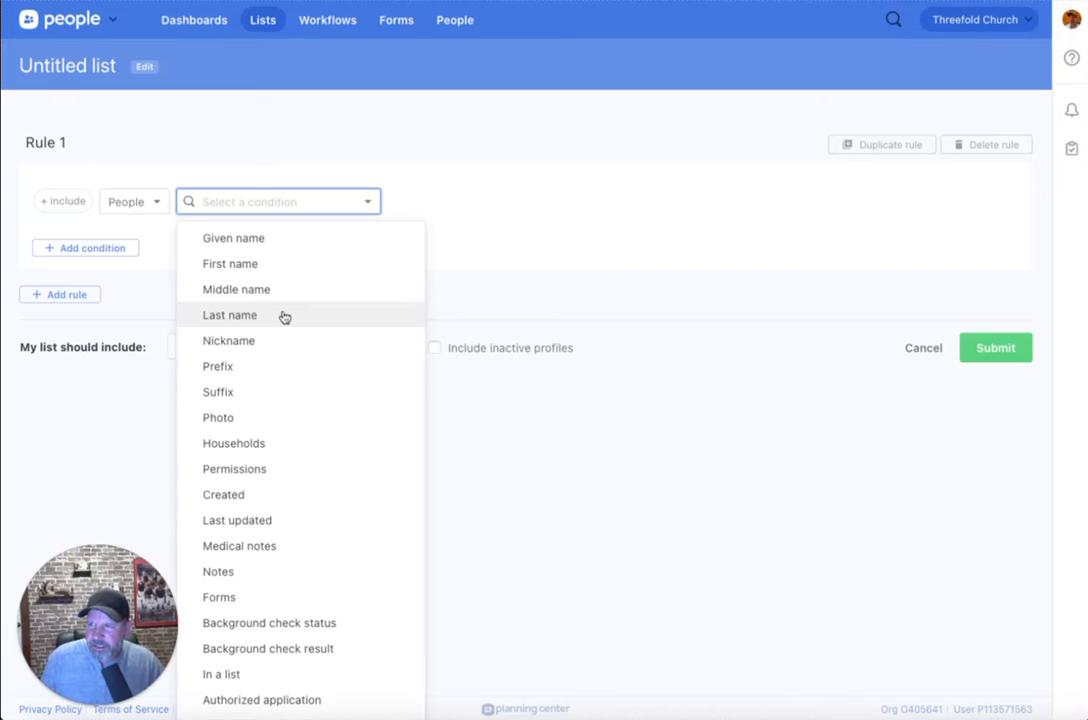
pyautogui.scroll(-4, 279, 357)
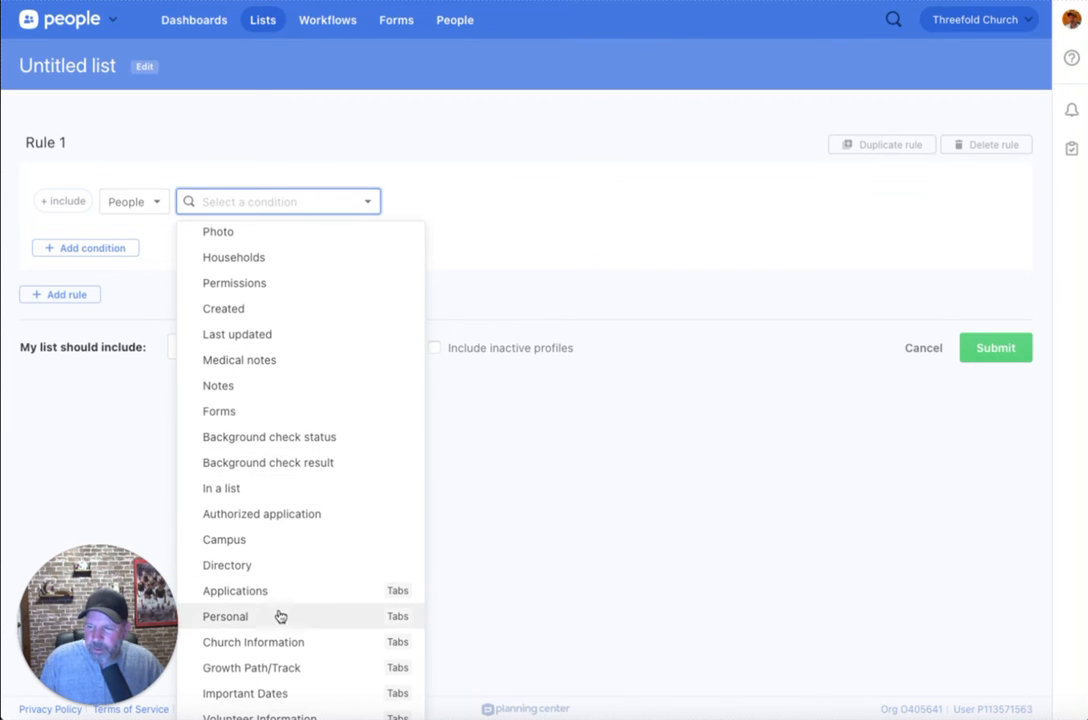
pyautogui.scroll(-2, 267, 624)
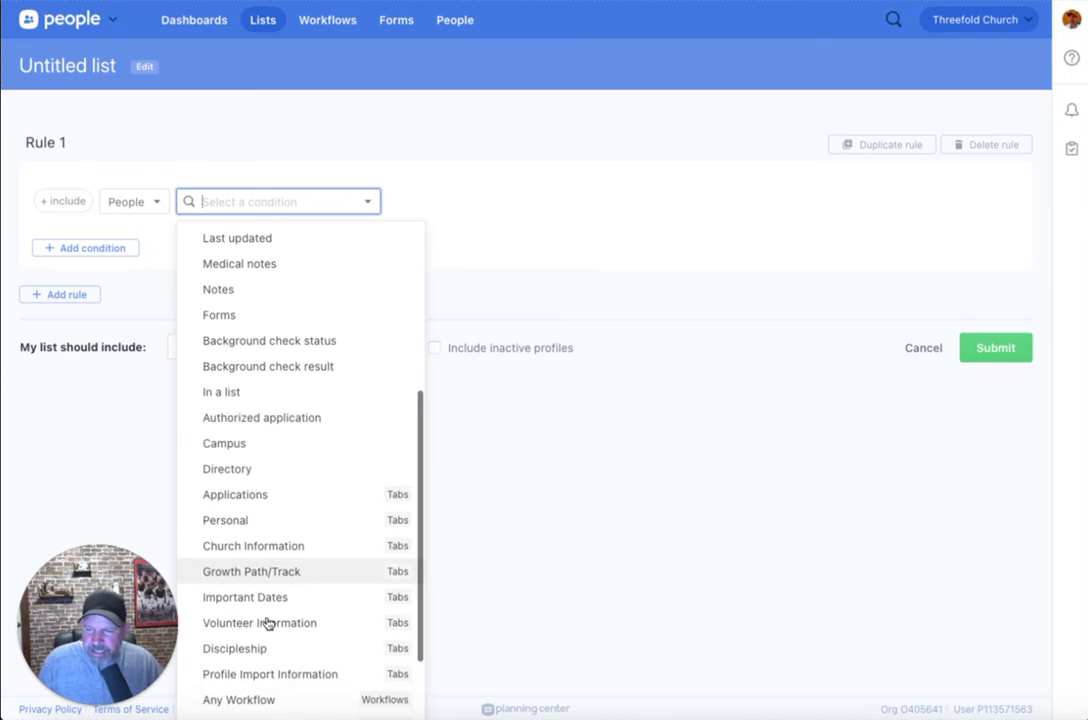
pyautogui.scroll(-2, 267, 624)
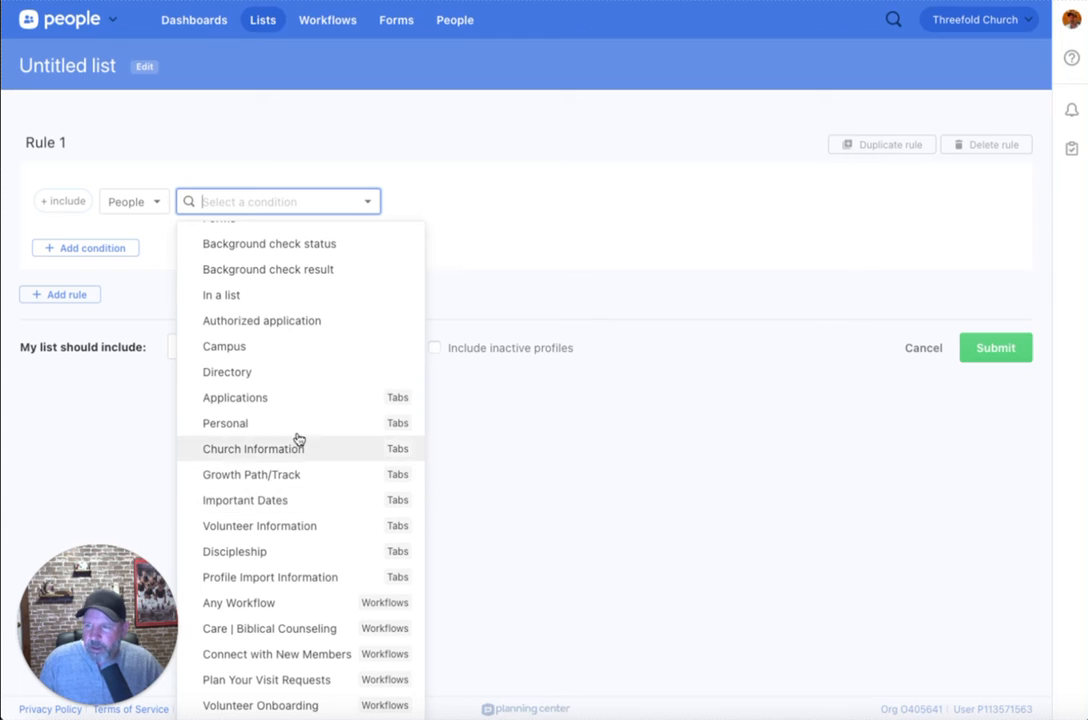
# Set Rule 1's condition to Personal, Age, between 0 and 12 years
pyautogui.click(231, 424)
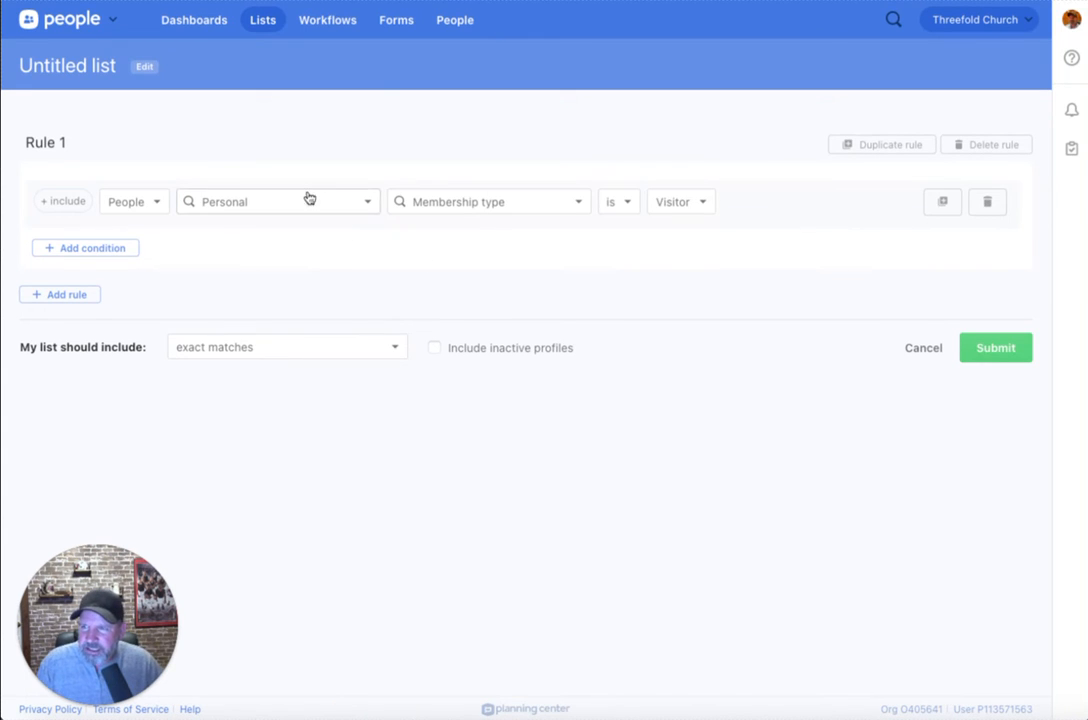
pyautogui.click(486, 204)
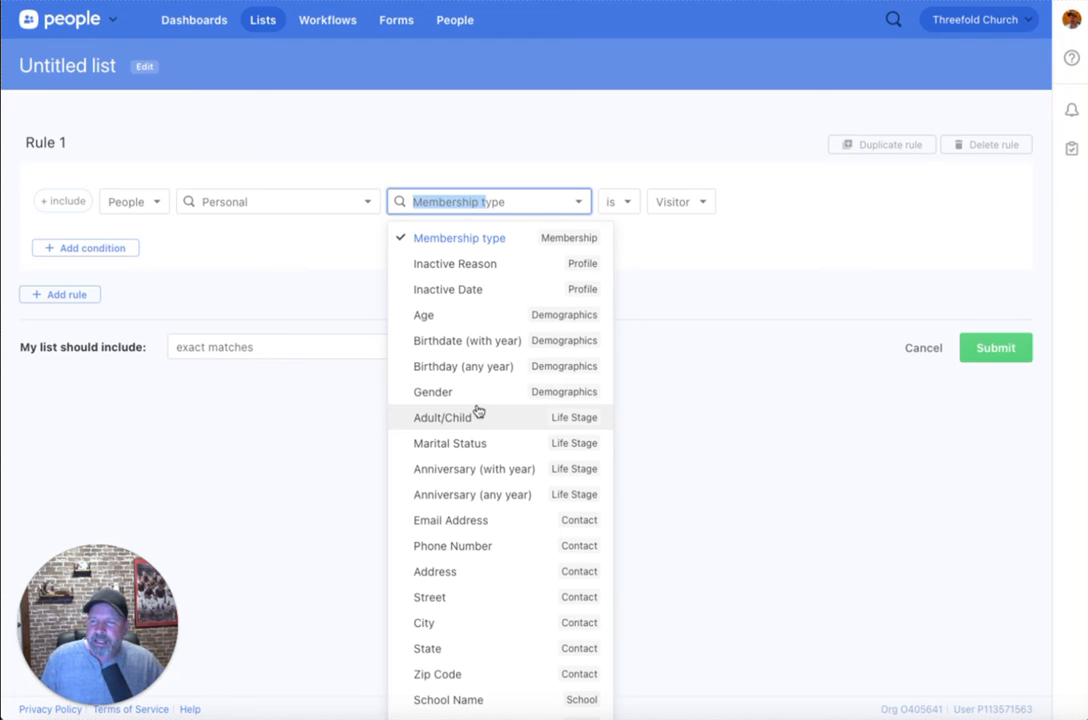
pyautogui.click(498, 315)
pyautogui.click(656, 208)
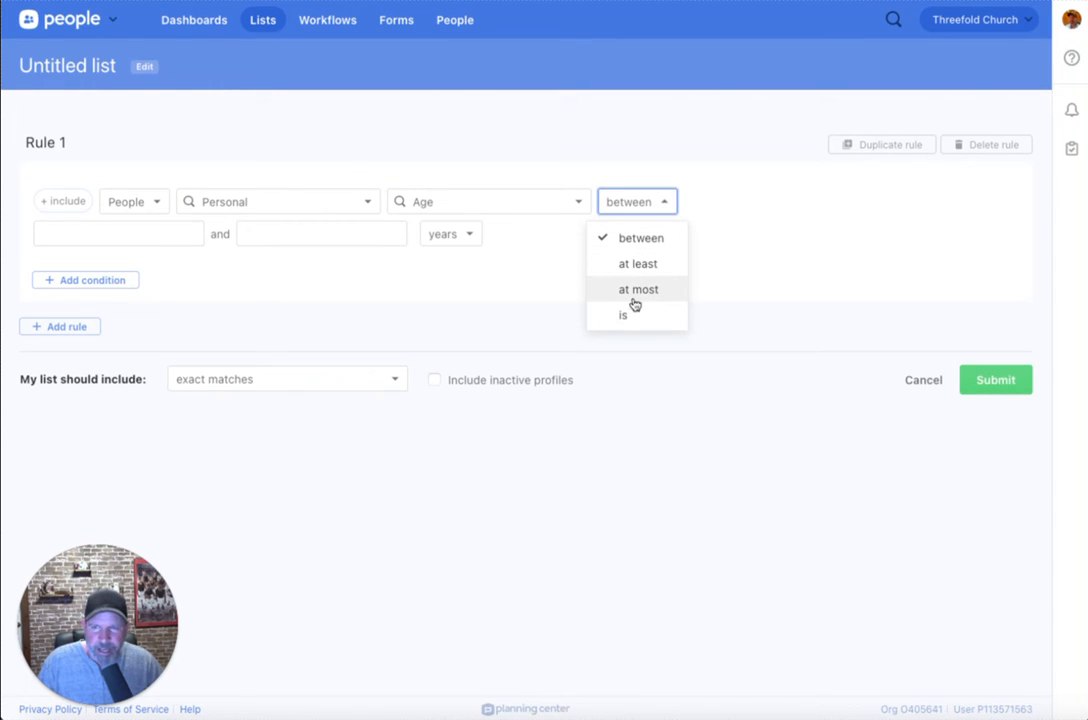
pyautogui.click(500, 311)
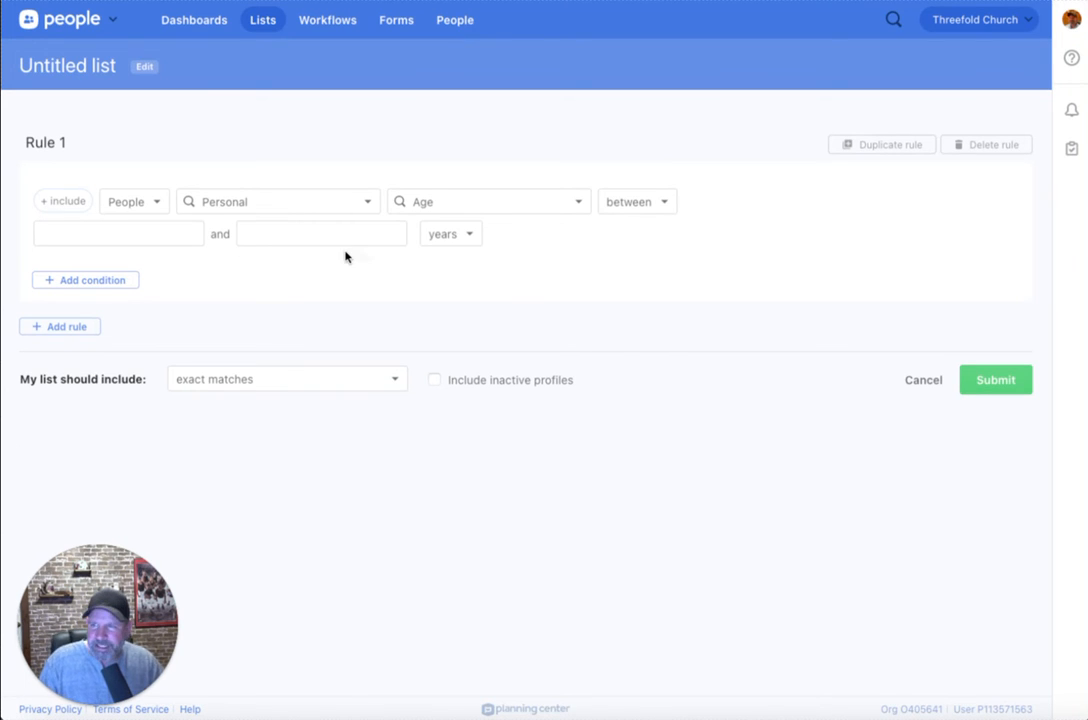
pyautogui.click(155, 228)
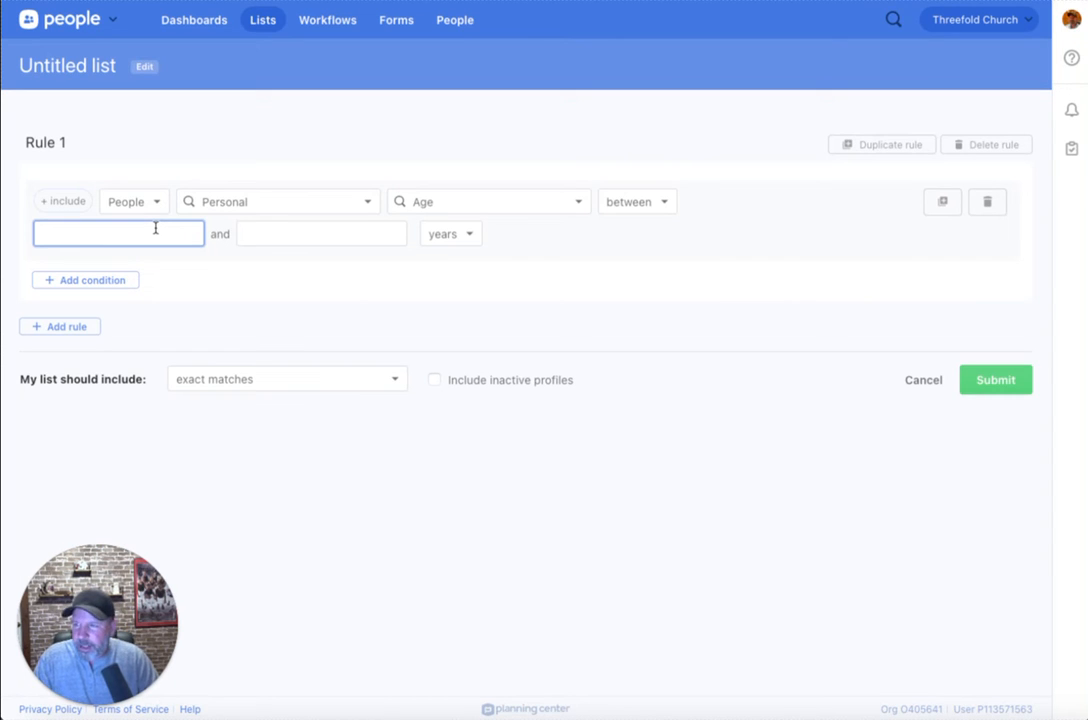
pyautogui.write('0')
pyautogui.press('Tab')
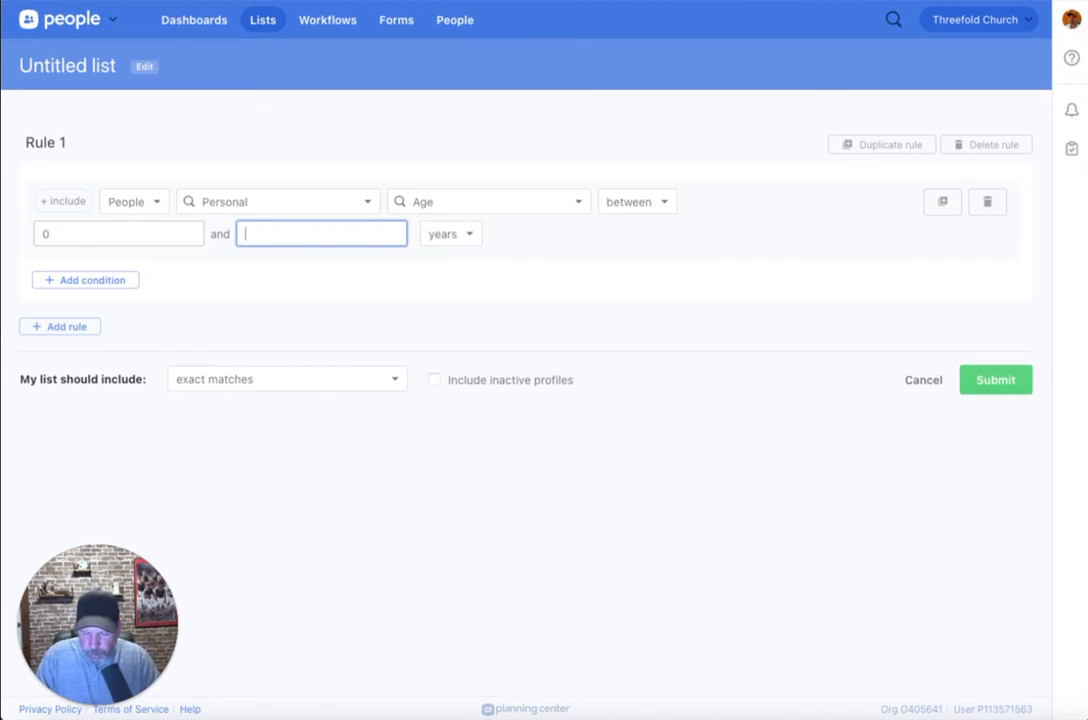
pyautogui.click(198, 273)
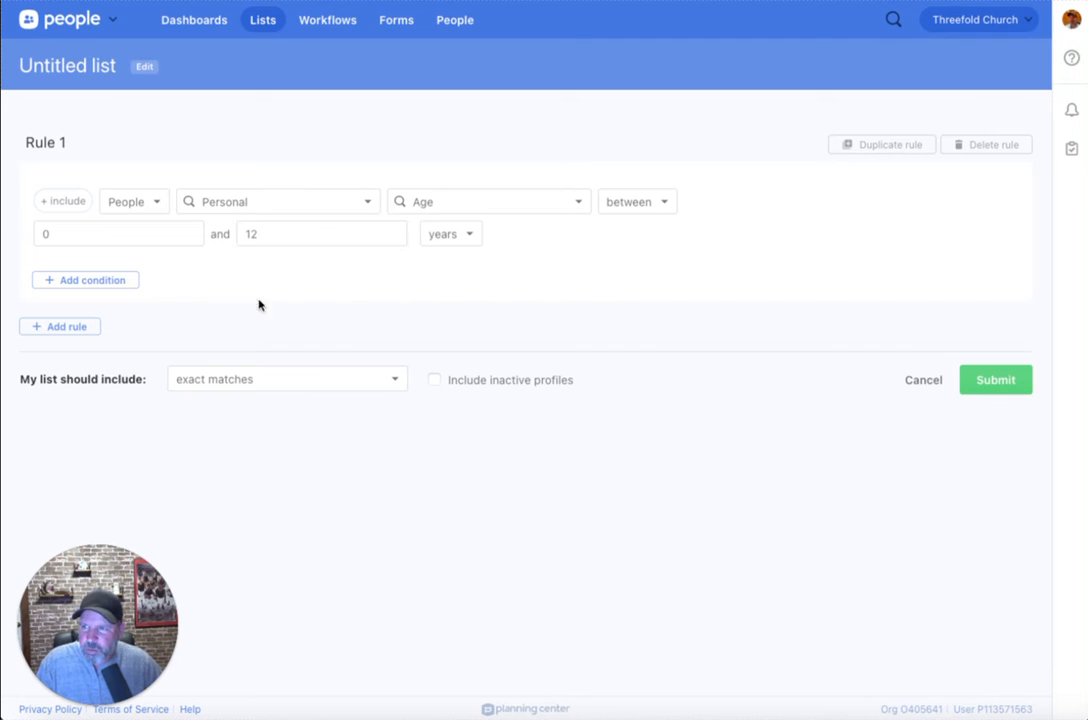
# Duplicate Rule 1's age condition and change the copy to Gender is Male
pyautogui.click(70, 281)
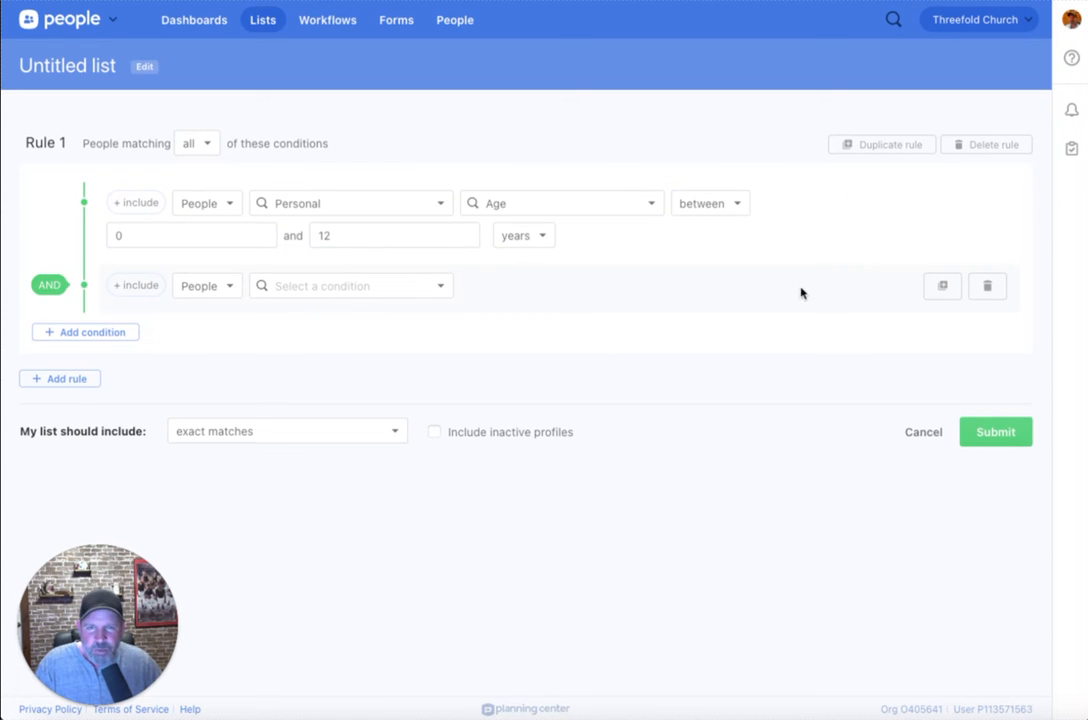
pyautogui.click(987, 287)
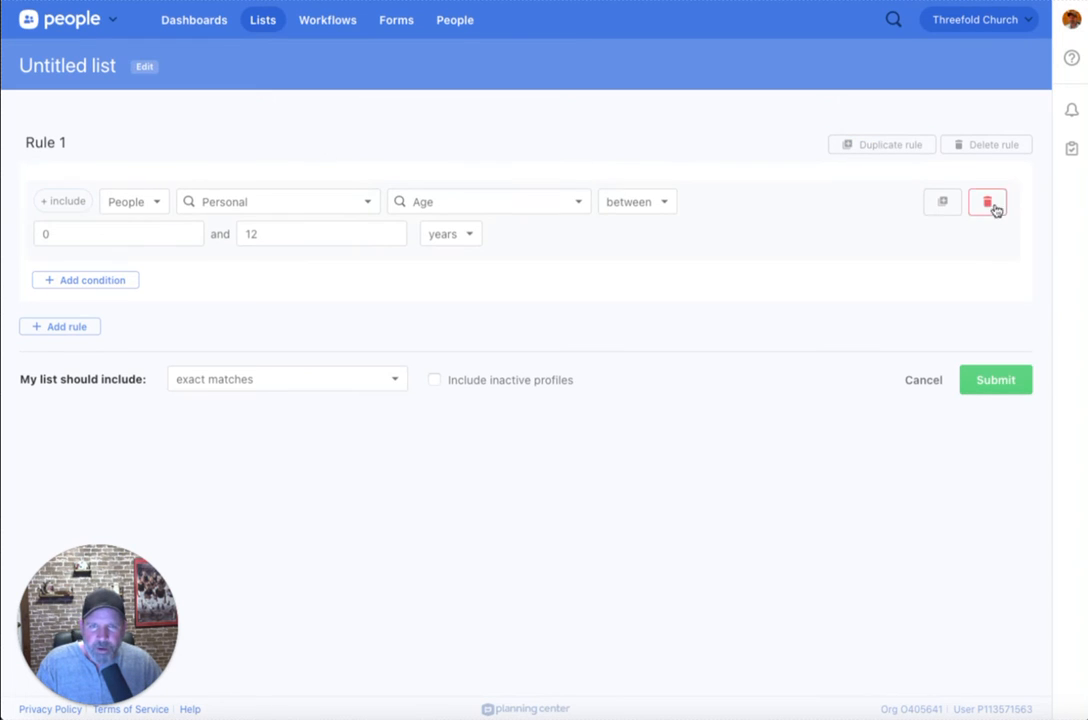
pyautogui.click(941, 203)
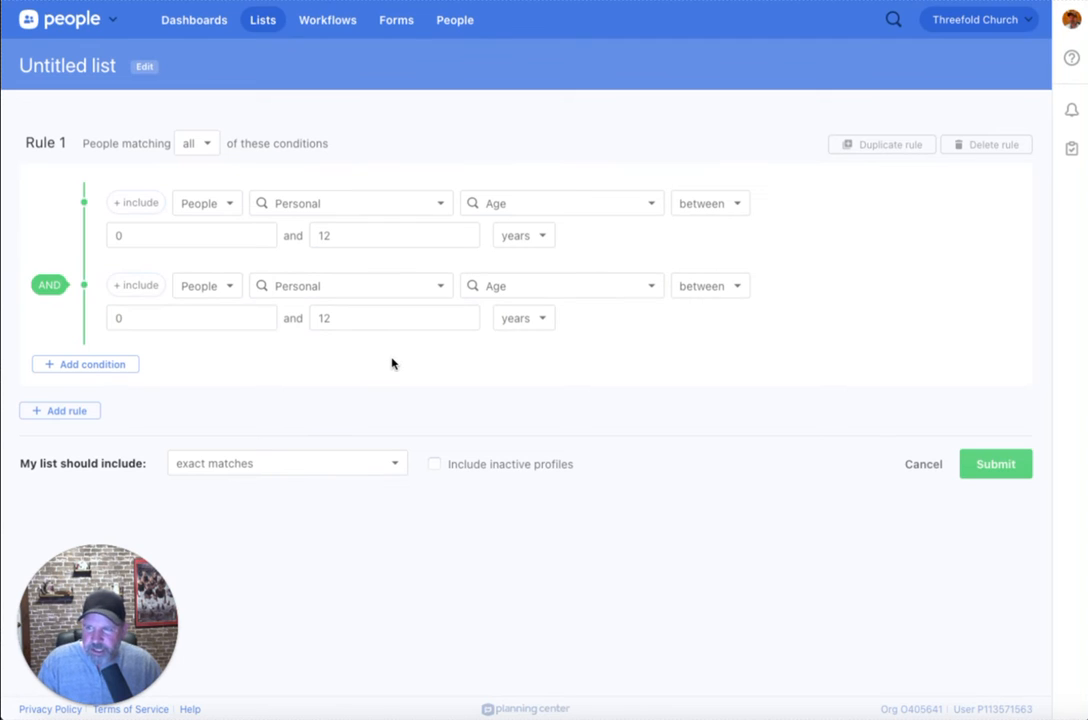
pyautogui.click(528, 289)
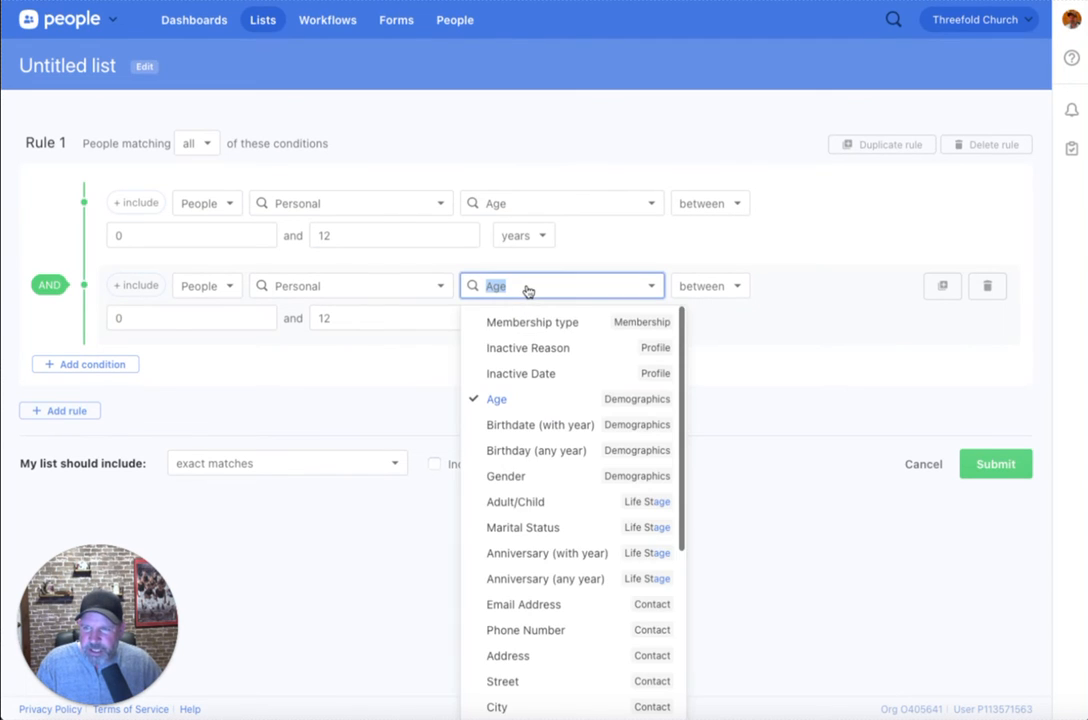
pyautogui.click(549, 478)
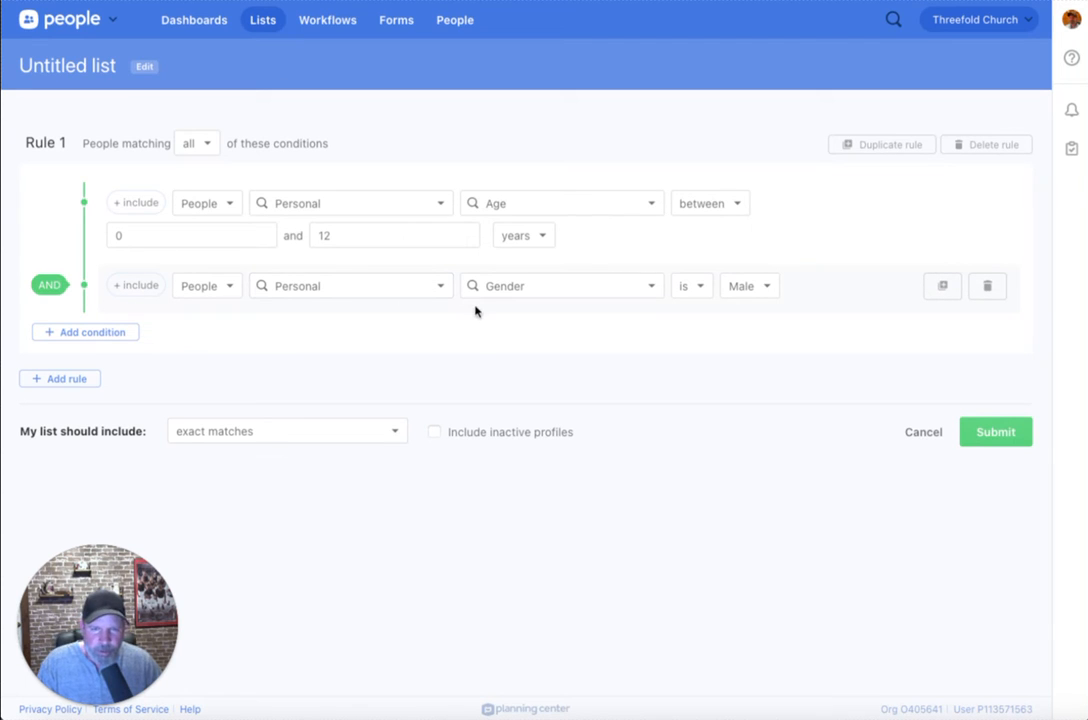
# Try matching any and none of Rule 1's conditions, and return the setting to all
pyautogui.click(206, 145)
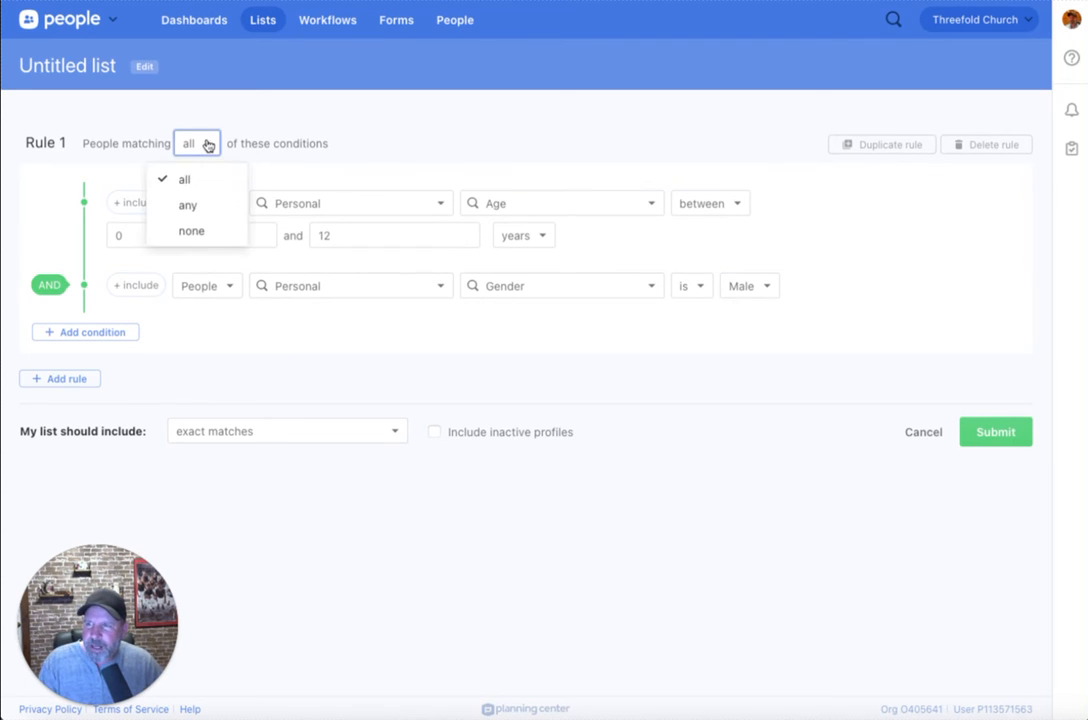
pyautogui.click(203, 207)
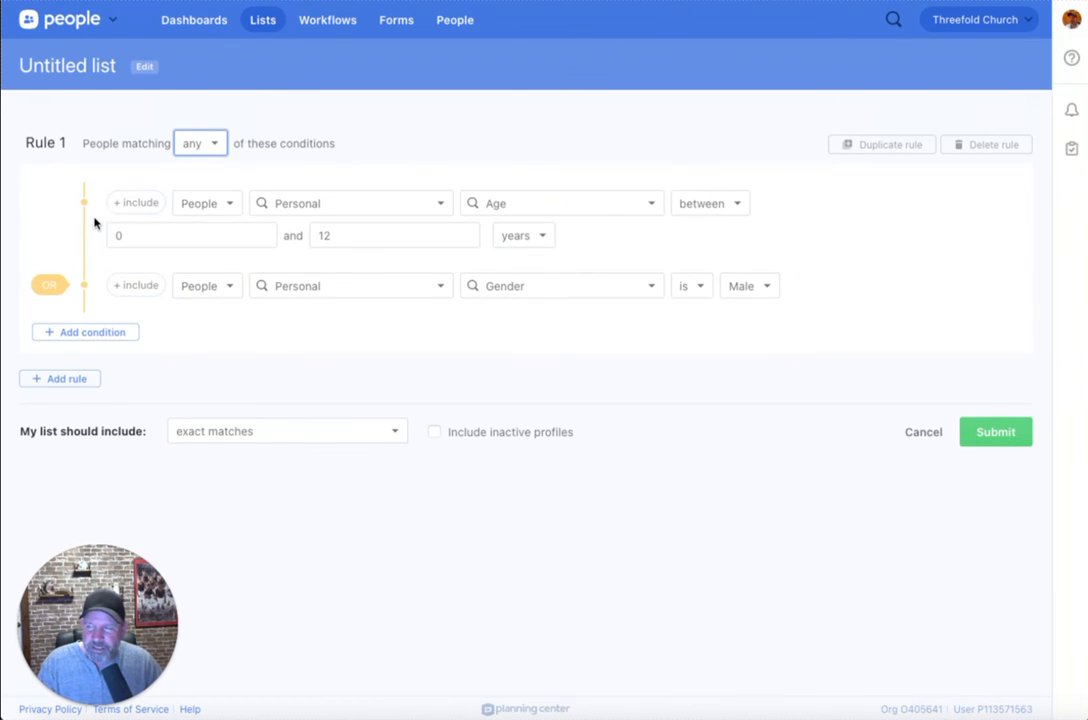
pyautogui.click(210, 143)
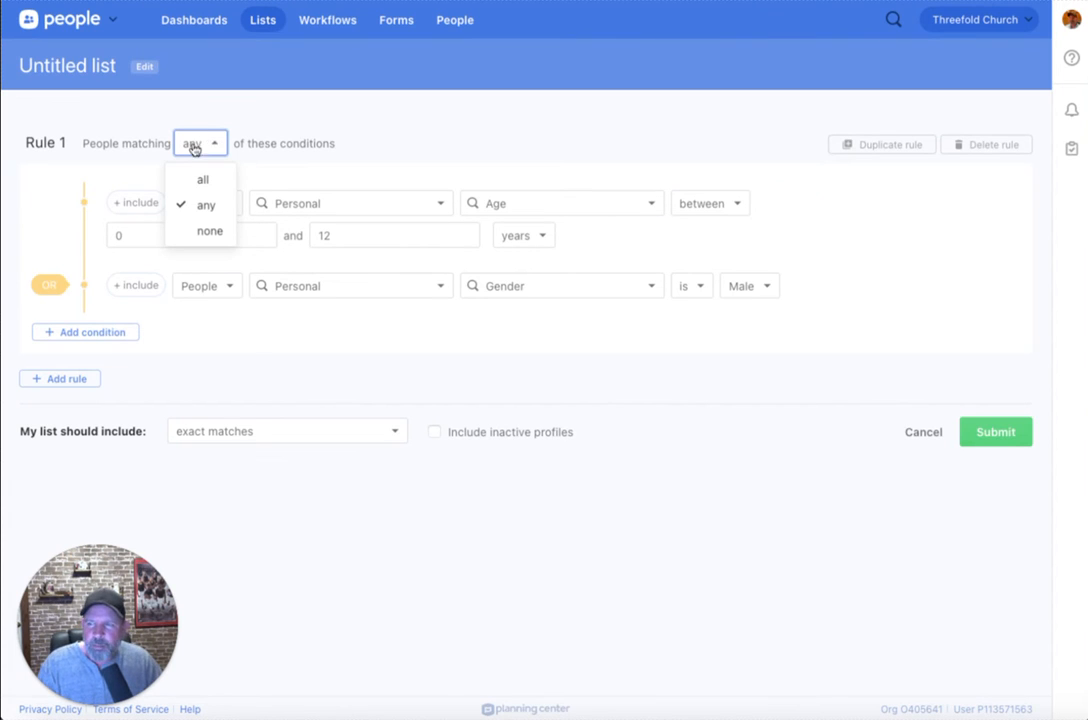
pyautogui.click(212, 232)
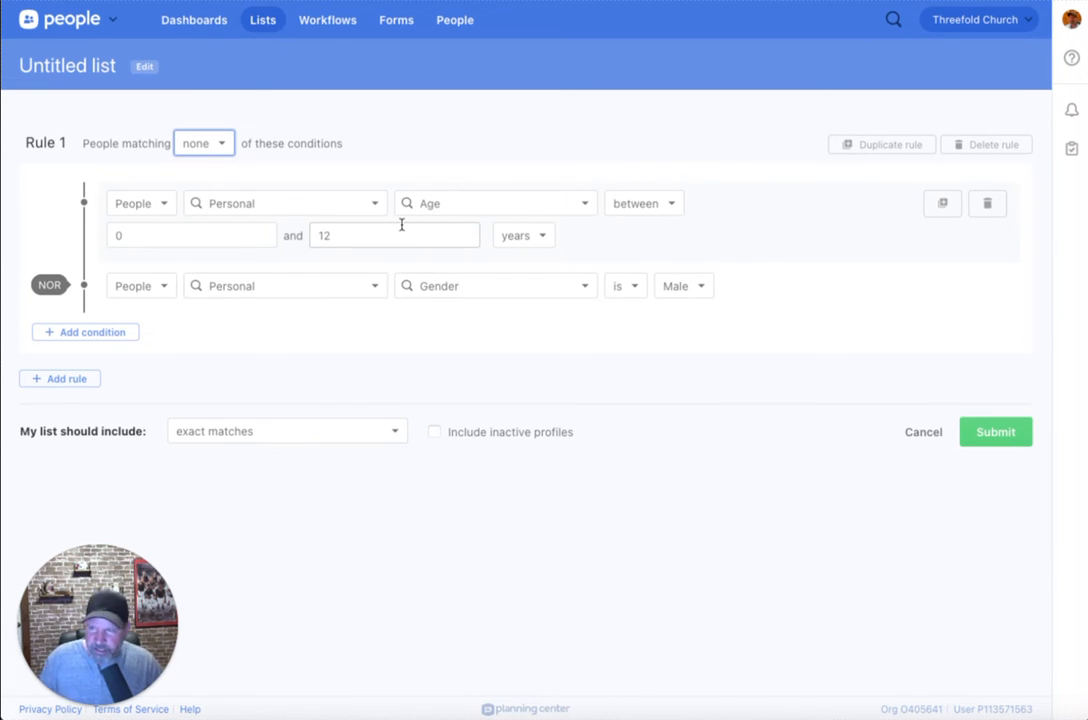
pyautogui.click(226, 148)
pyautogui.click(226, 182)
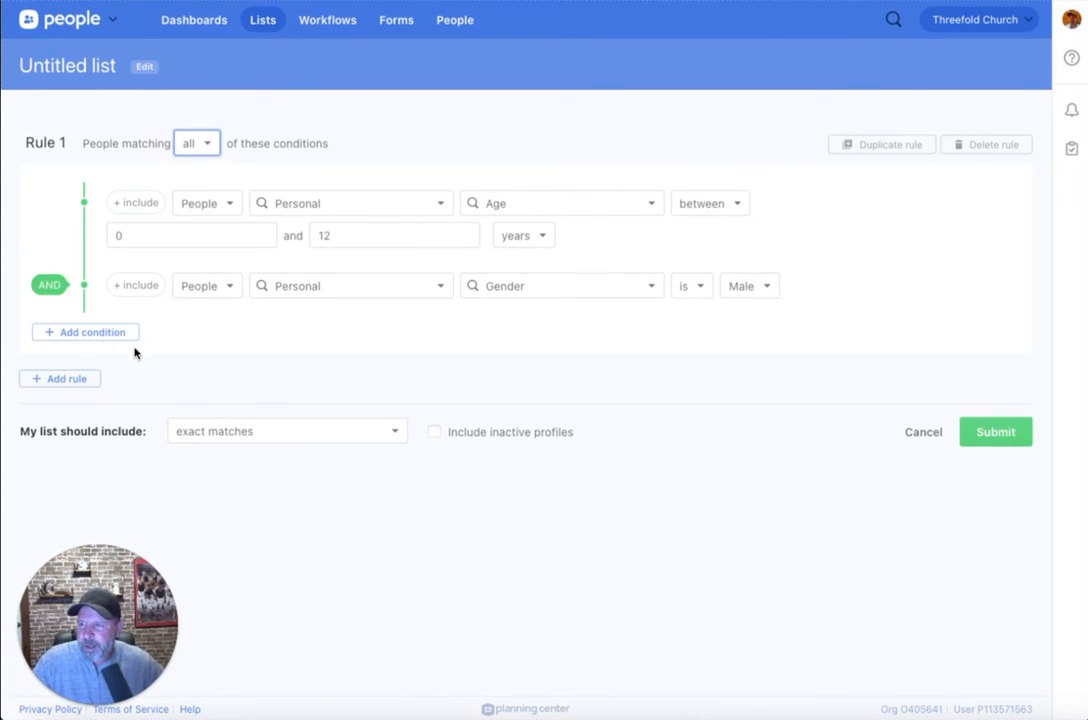
# Add a second rule to the list and set its People condition to Created
pyautogui.click(66, 378)
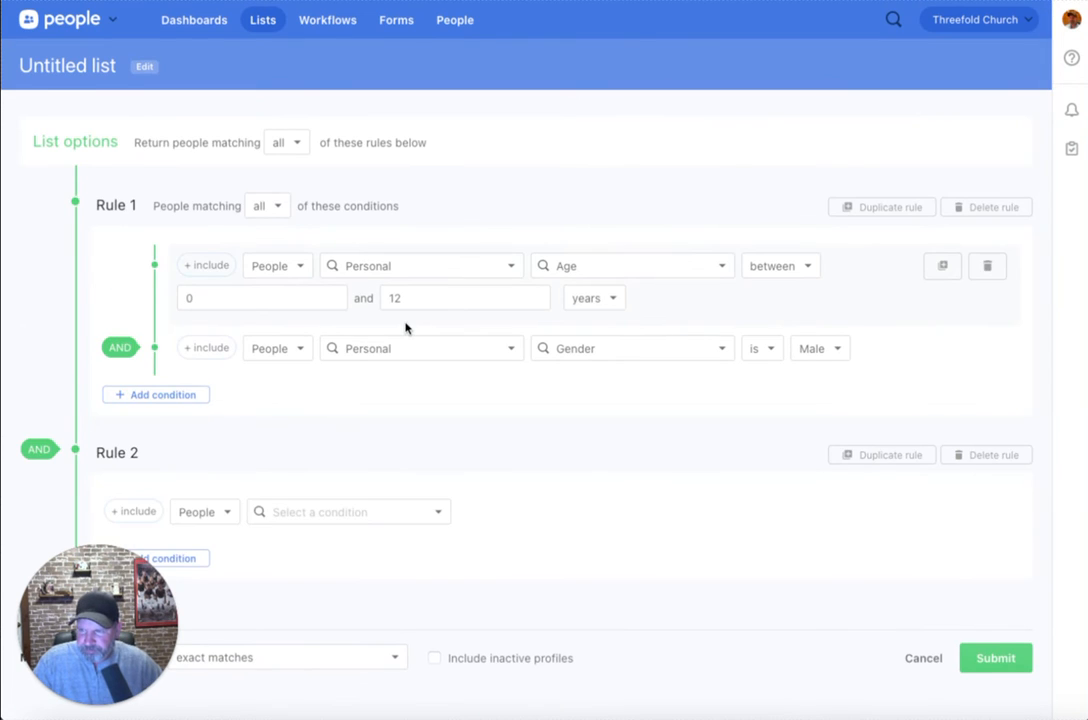
pyautogui.scroll(-1, 405, 328)
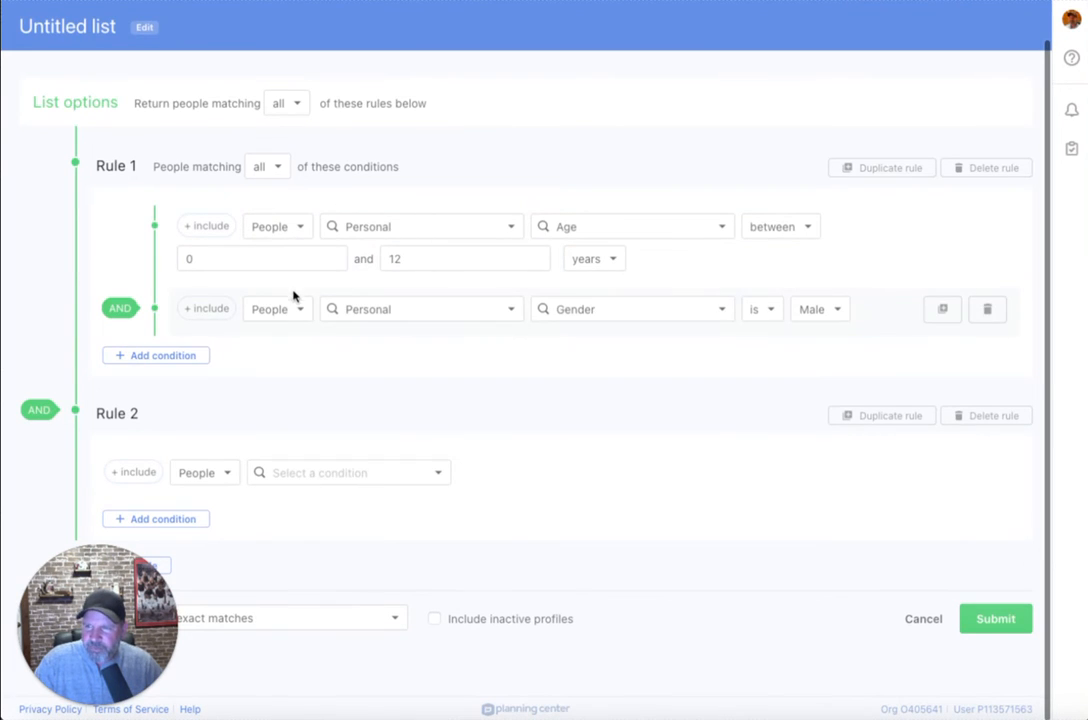
pyautogui.click(212, 476)
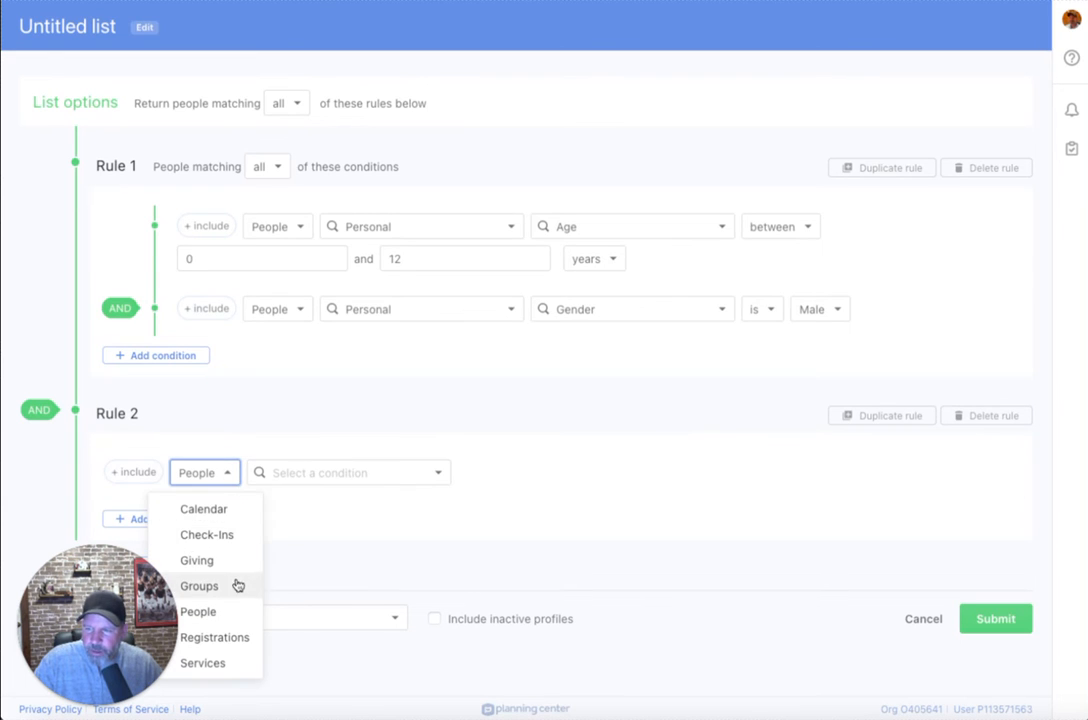
pyautogui.click(198, 611)
pyautogui.click(405, 473)
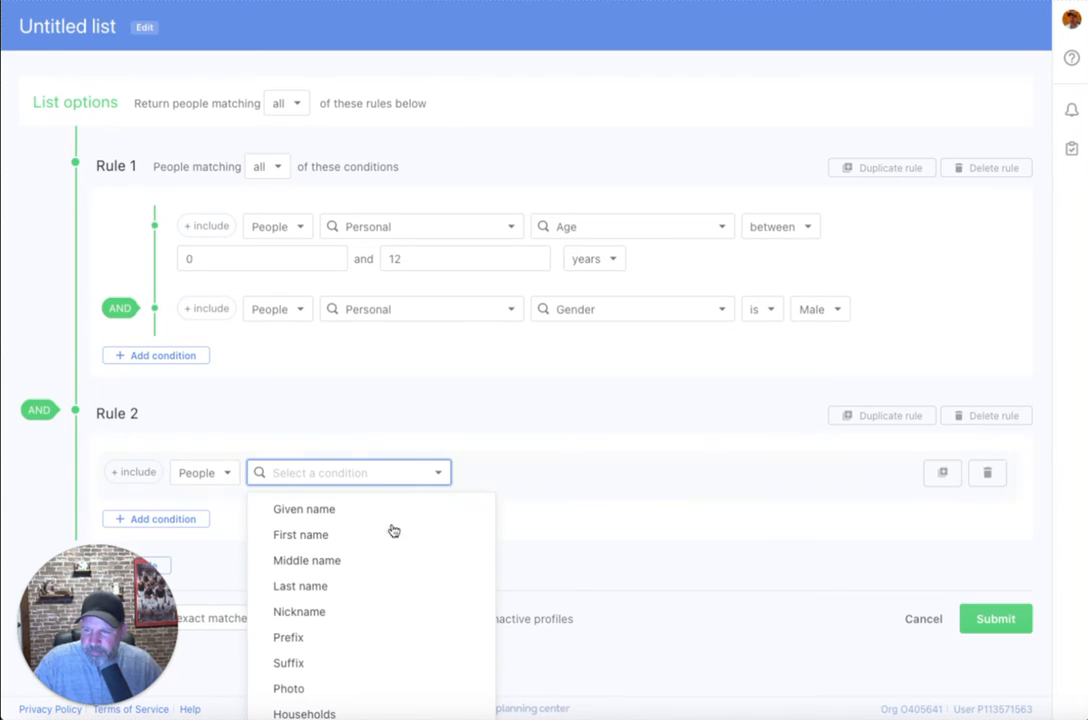
pyautogui.scroll(-3, 425, 621)
pyautogui.scroll(-2, 425, 621)
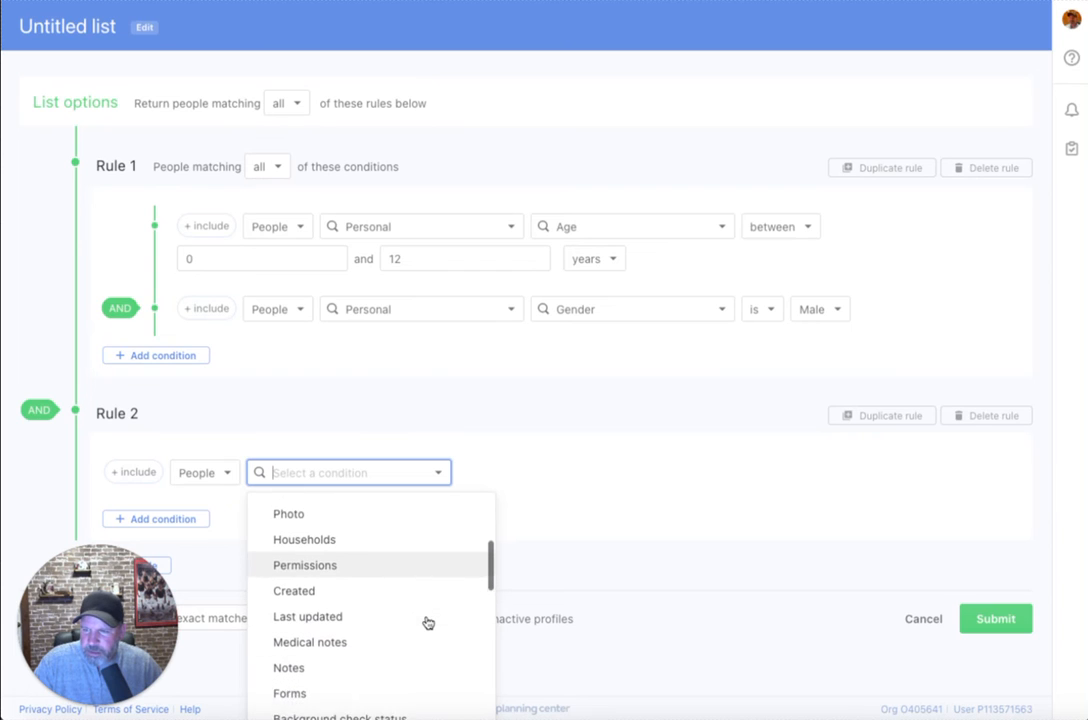
pyautogui.click(300, 522)
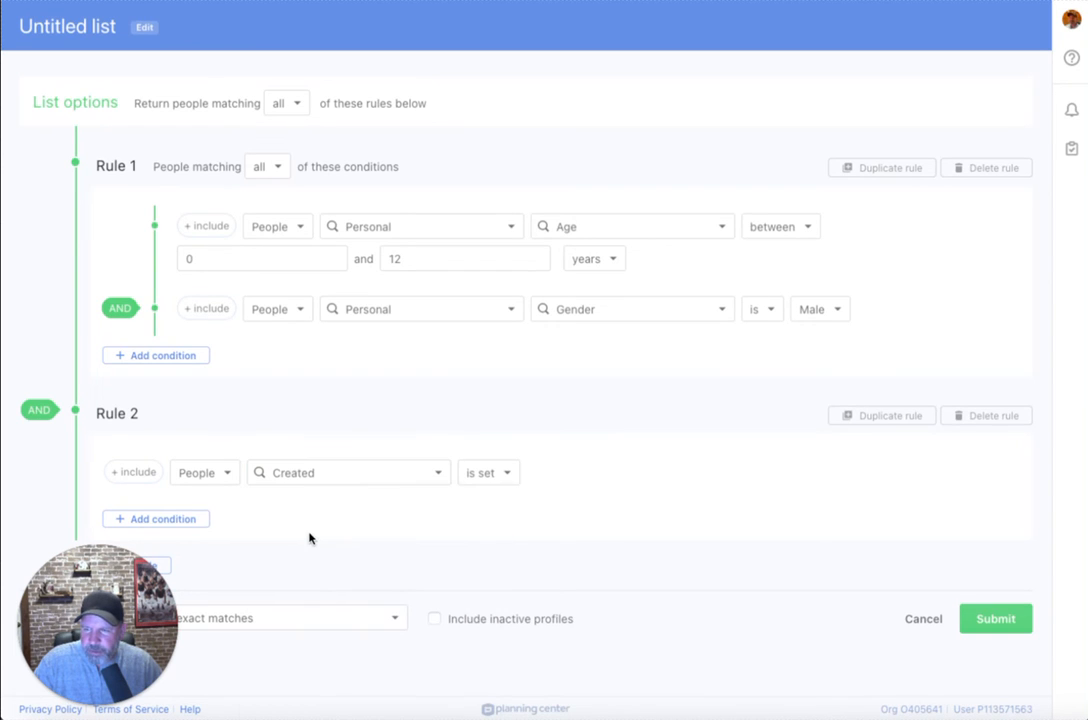
# Set Rule 2's Created condition to between (including) 1/1/2023 and 9/15/2023
pyautogui.click(491, 475)
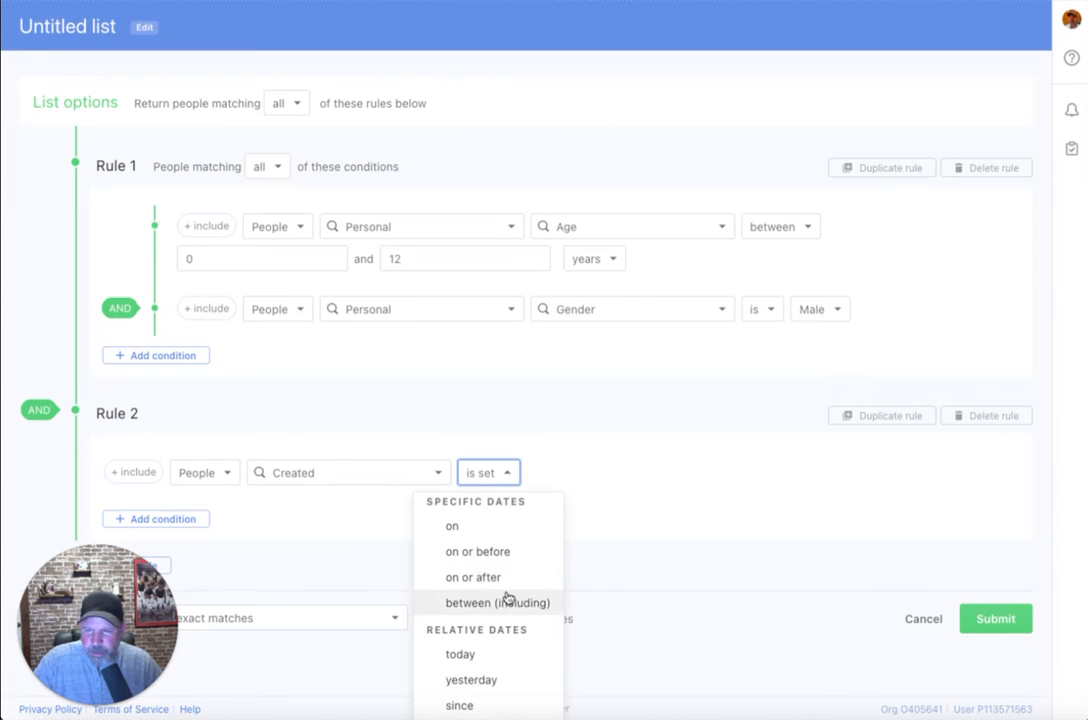
pyautogui.click(505, 603)
pyautogui.click(245, 505)
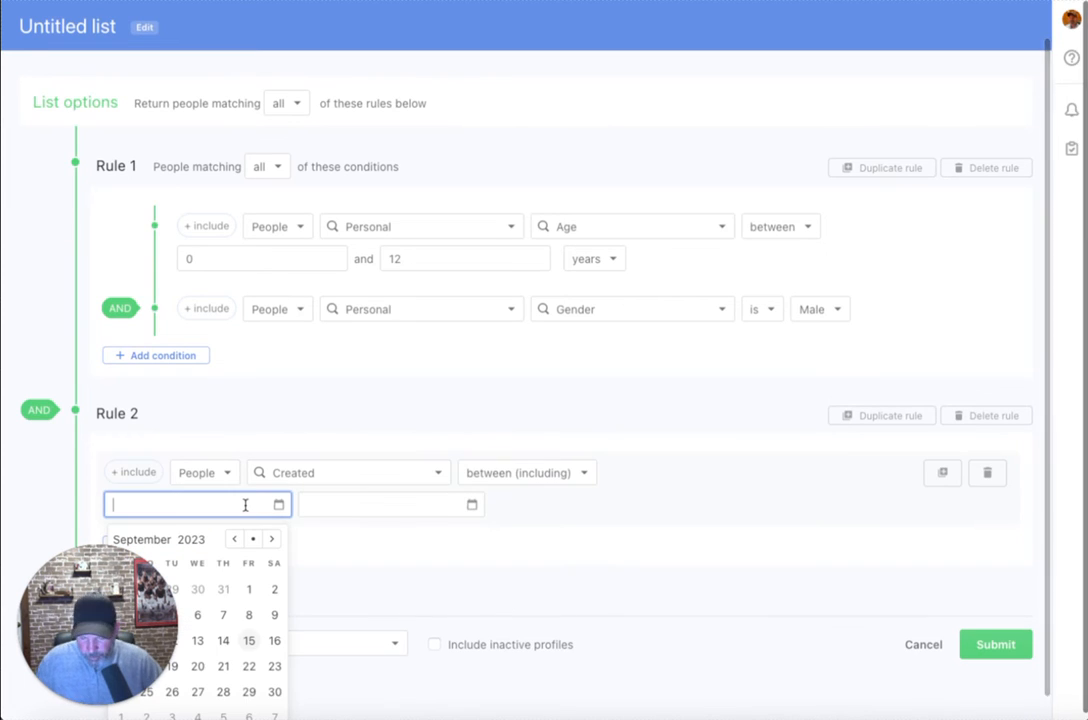
pyautogui.write('1')
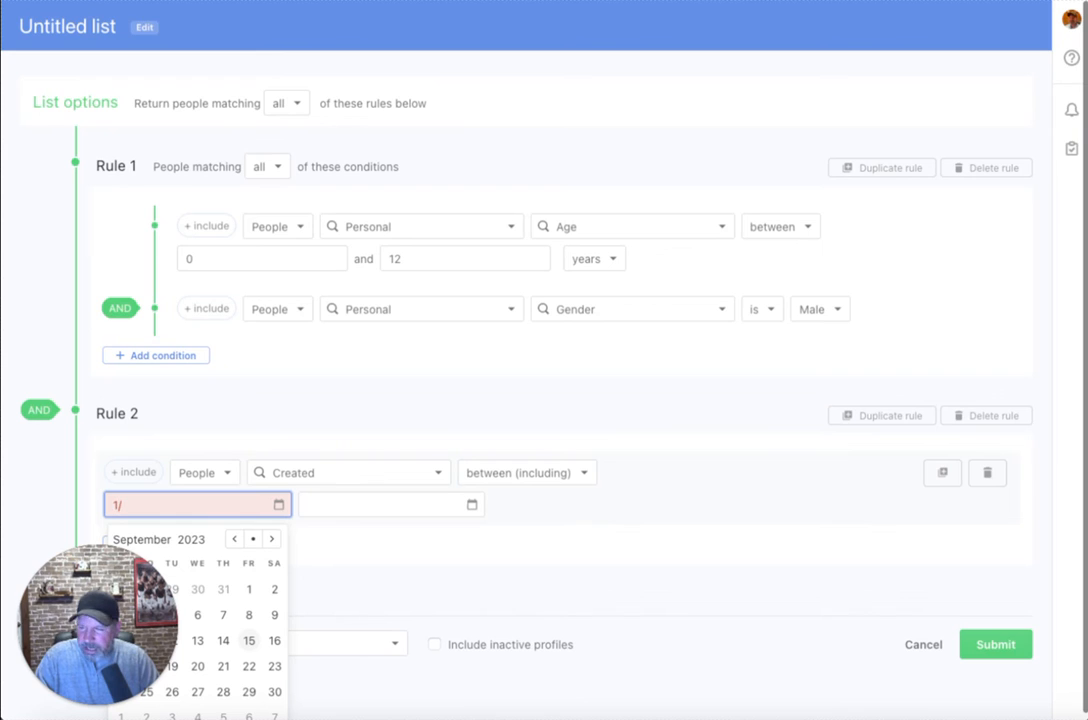
pyautogui.write('/1/2')
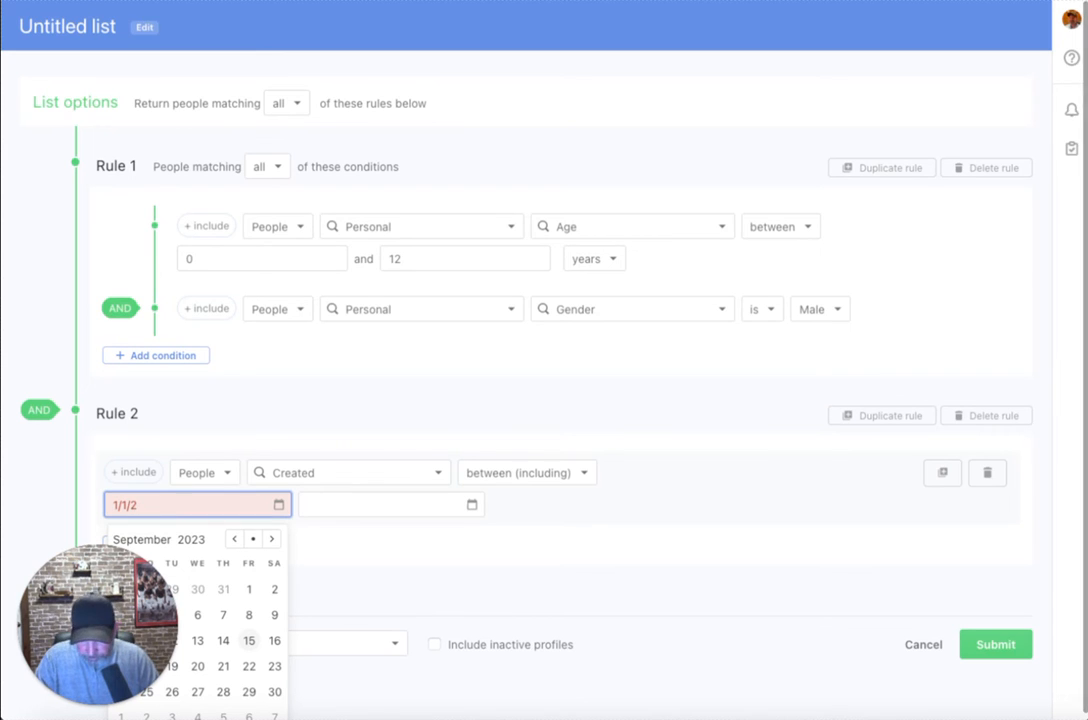
pyautogui.write('023')
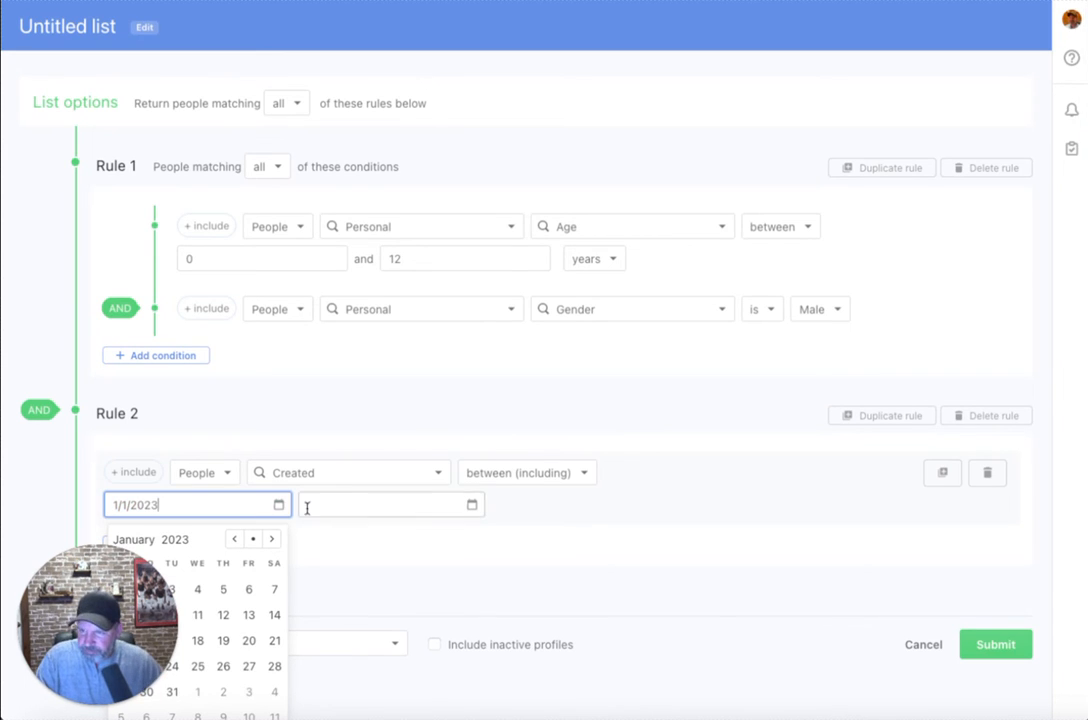
pyautogui.click(361, 494)
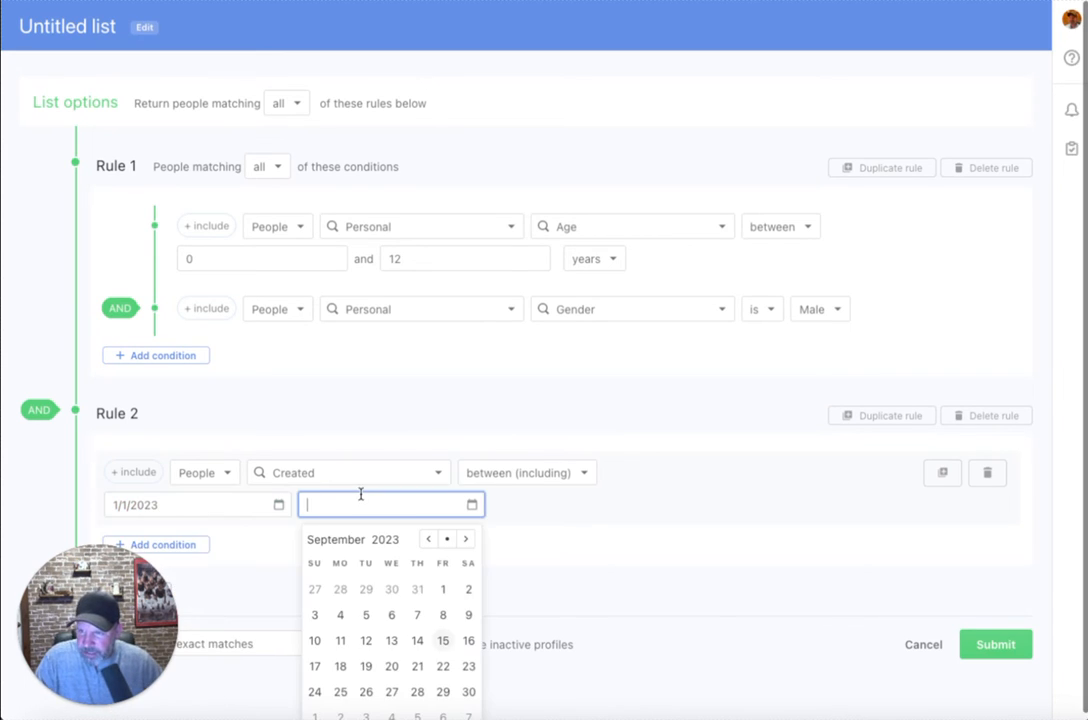
pyautogui.click(442, 643)
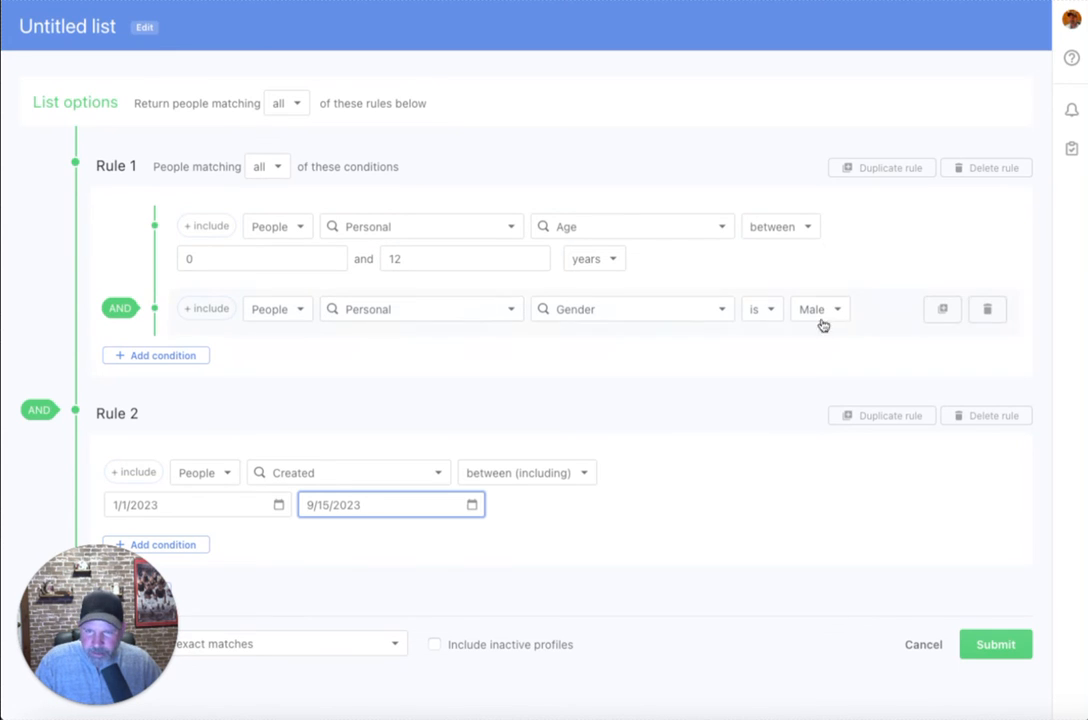
# Submit the new list with its two rules to generate the results
pyautogui.scroll(-1, 294, 470)
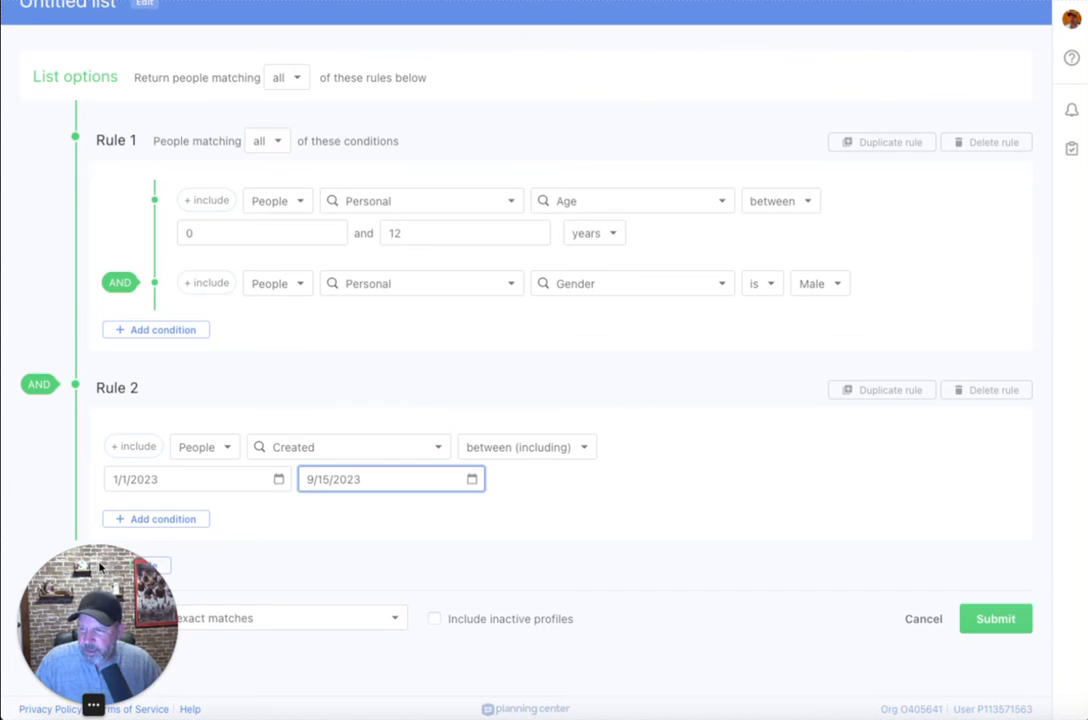
pyautogui.moveTo(100, 567); pyautogui.dragTo(803, 548)
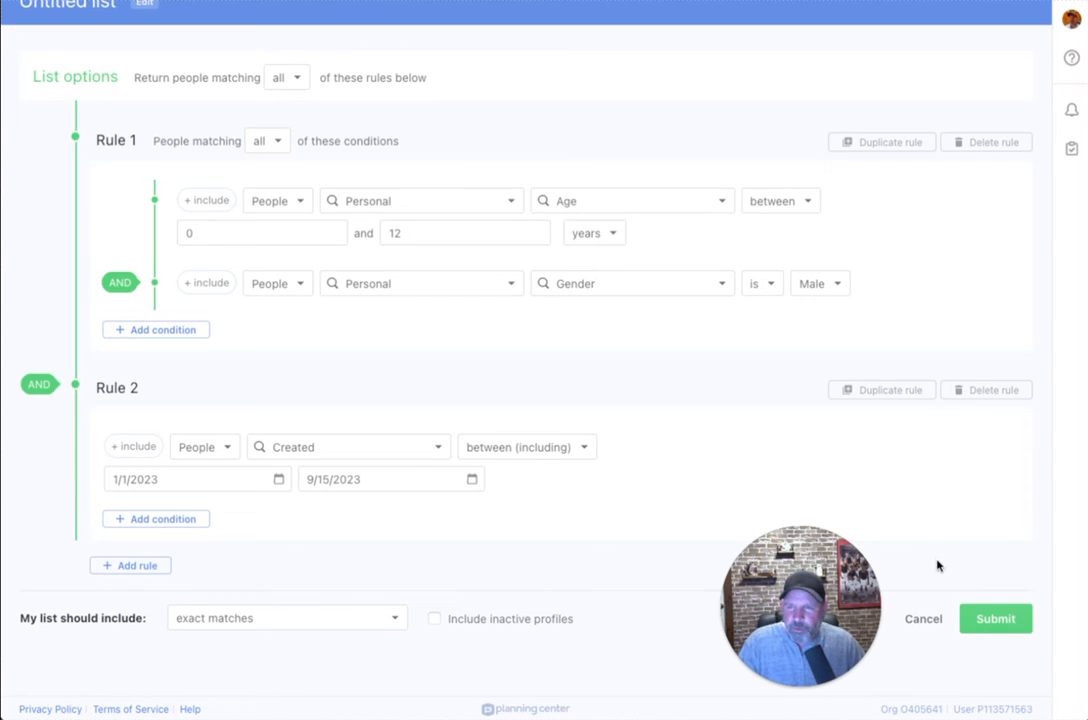
pyautogui.click(936, 515)
pyautogui.click(936, 515)
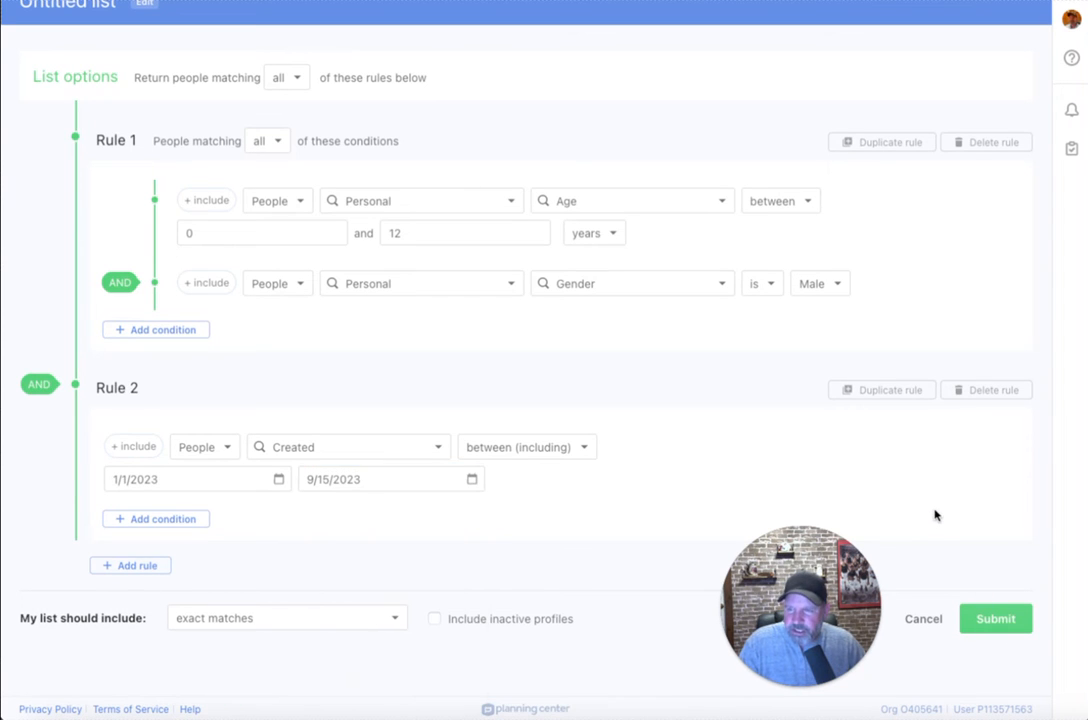
pyautogui.click(1005, 626)
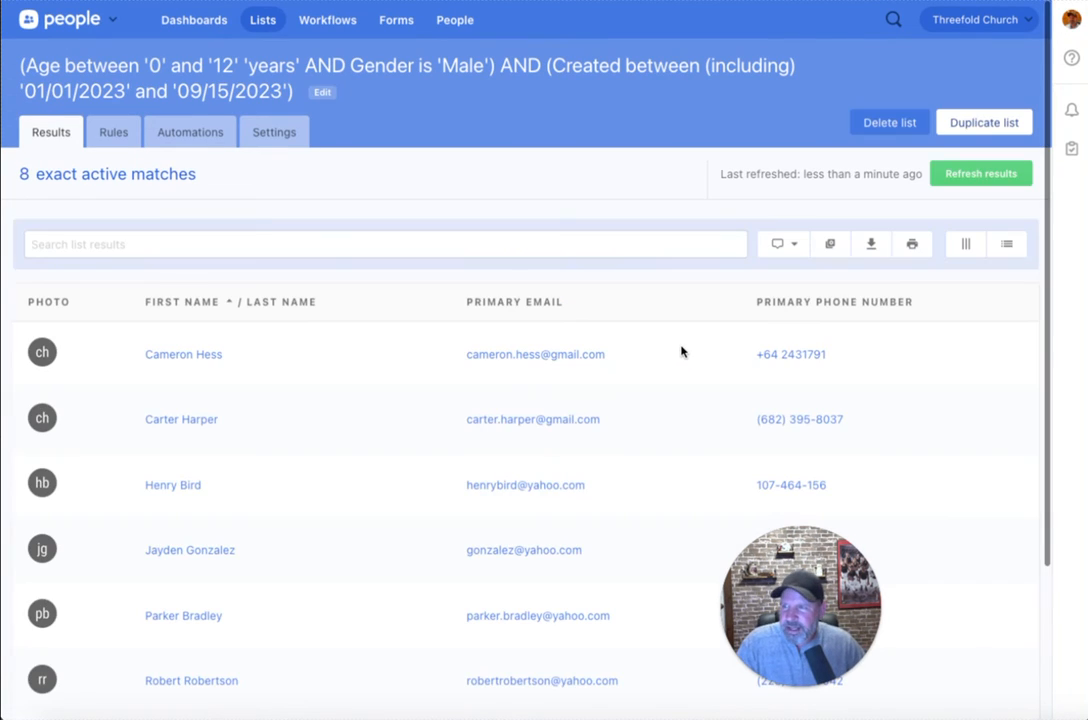
# Add the Gender and Age columns to the list's results table
pyautogui.scroll(-2, 481, 389)
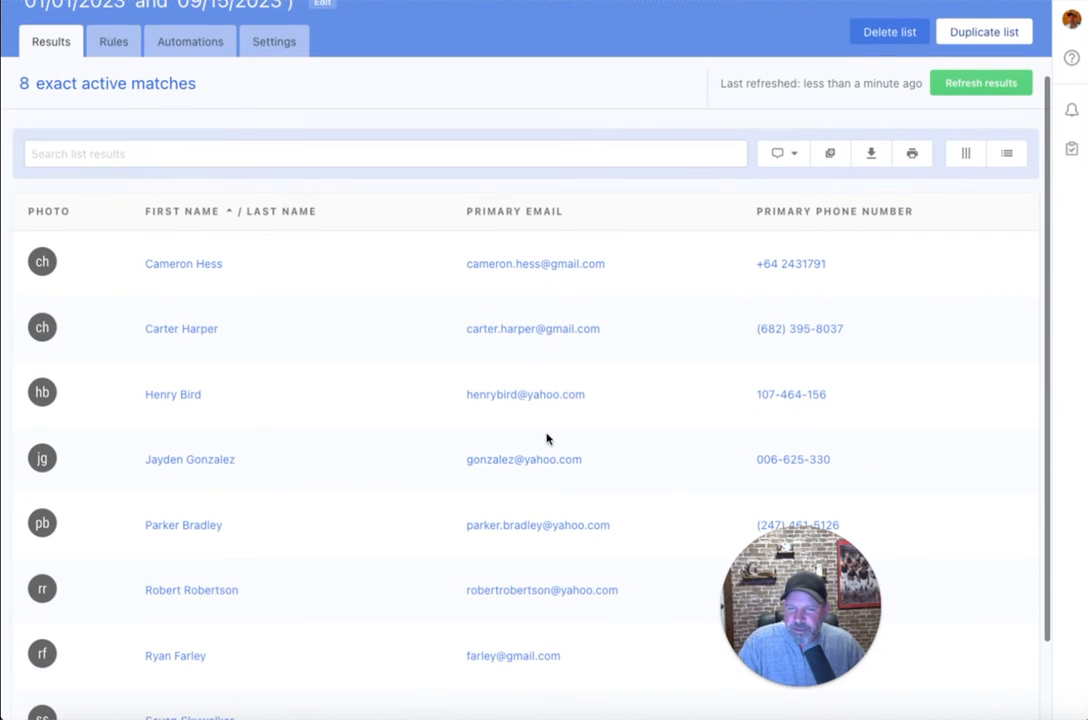
pyautogui.moveTo(768, 561); pyautogui.dragTo(958, 568)
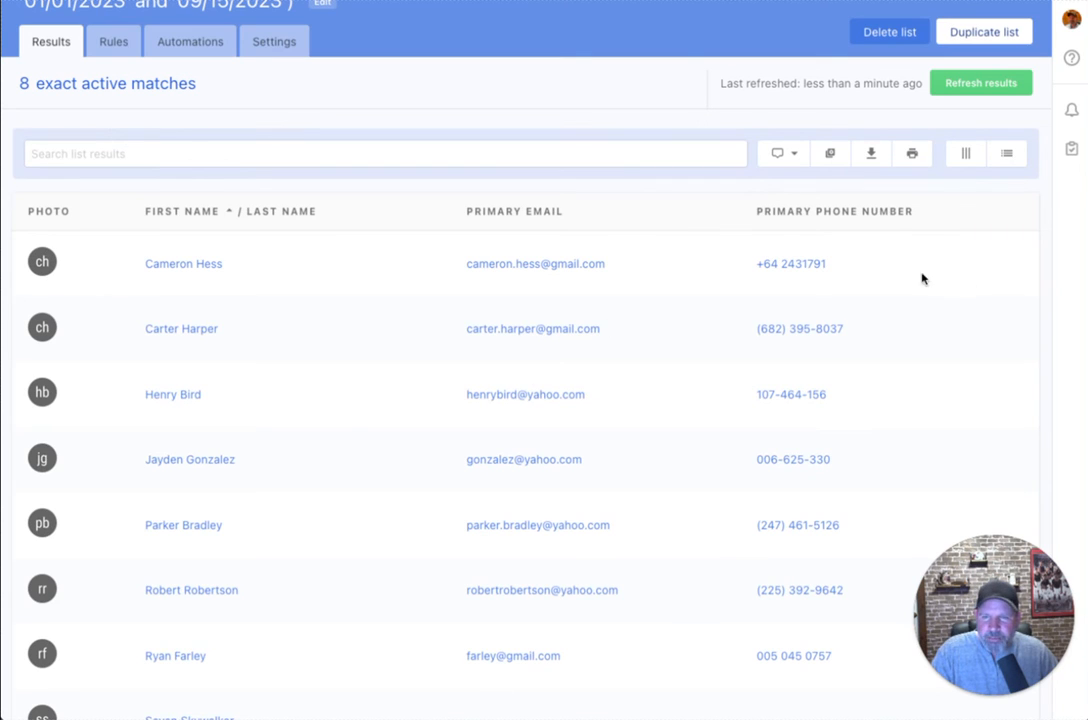
pyautogui.click(965, 155)
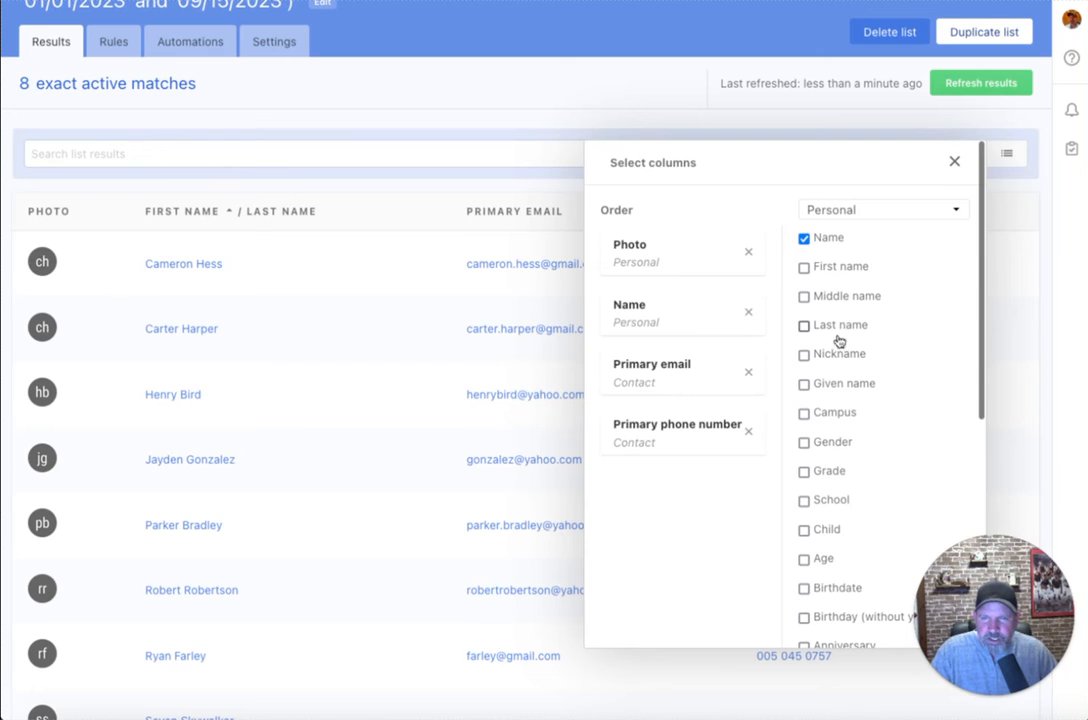
pyautogui.scroll(-3, 841, 491)
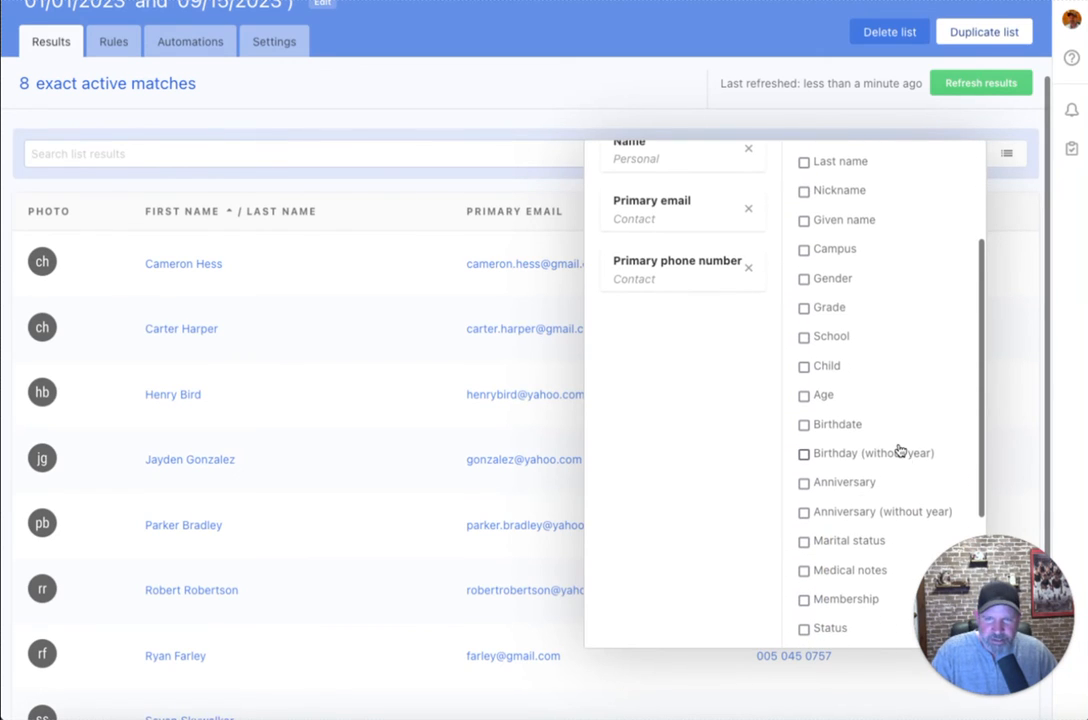
pyautogui.click(803, 278)
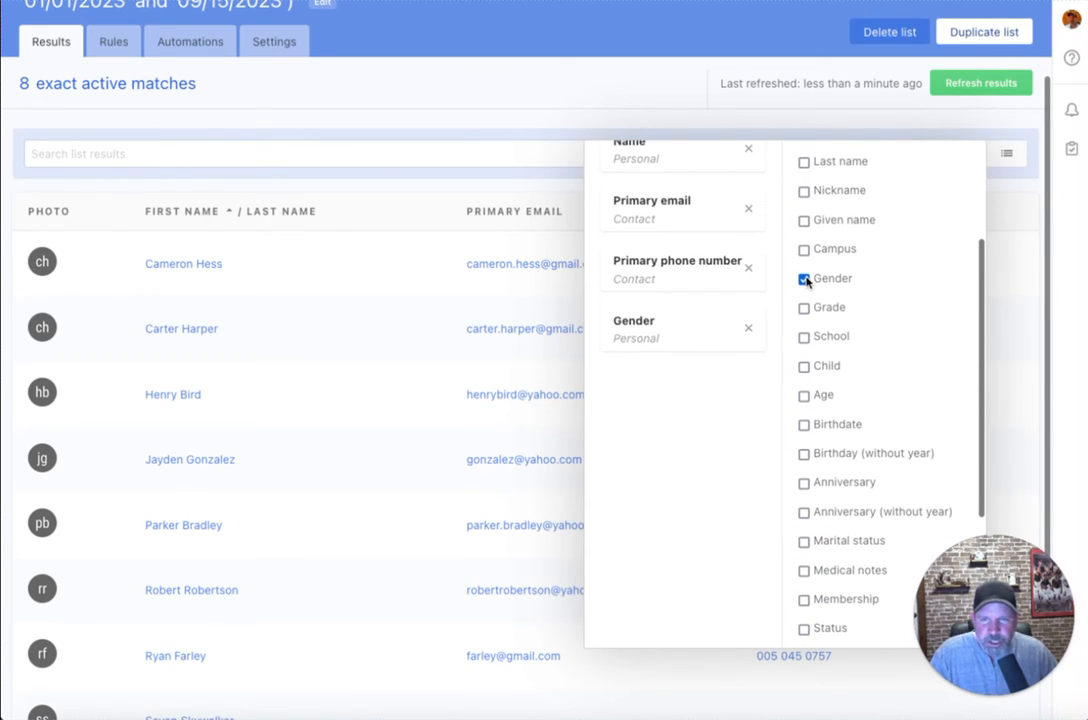
pyautogui.click(803, 395)
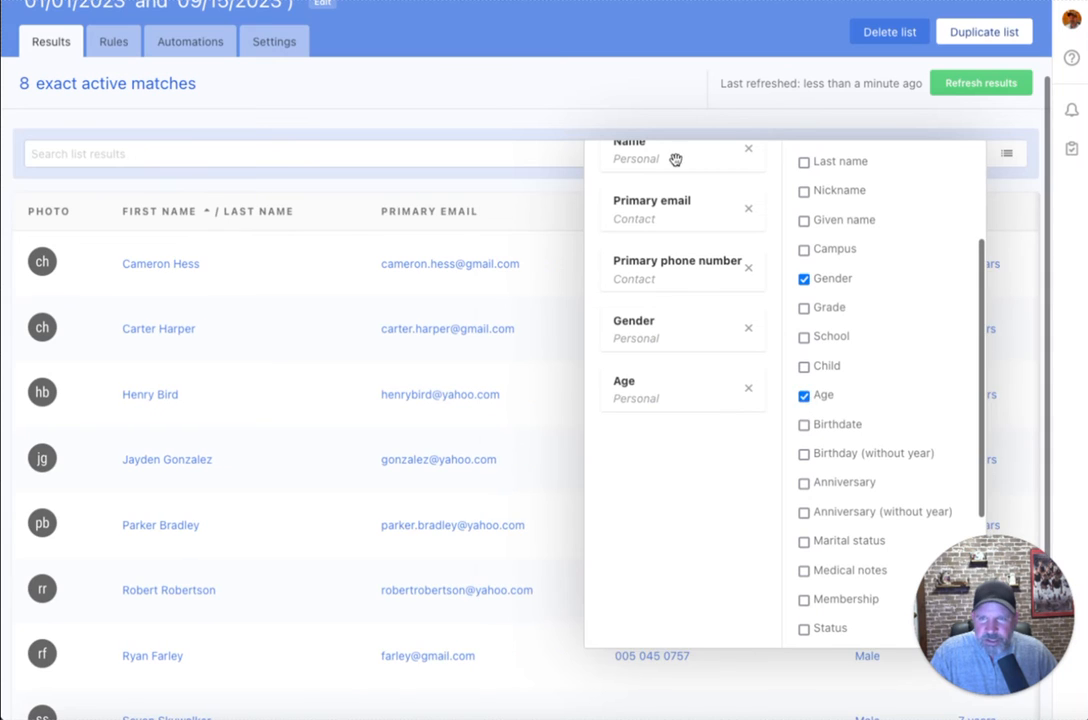
pyautogui.click(661, 95)
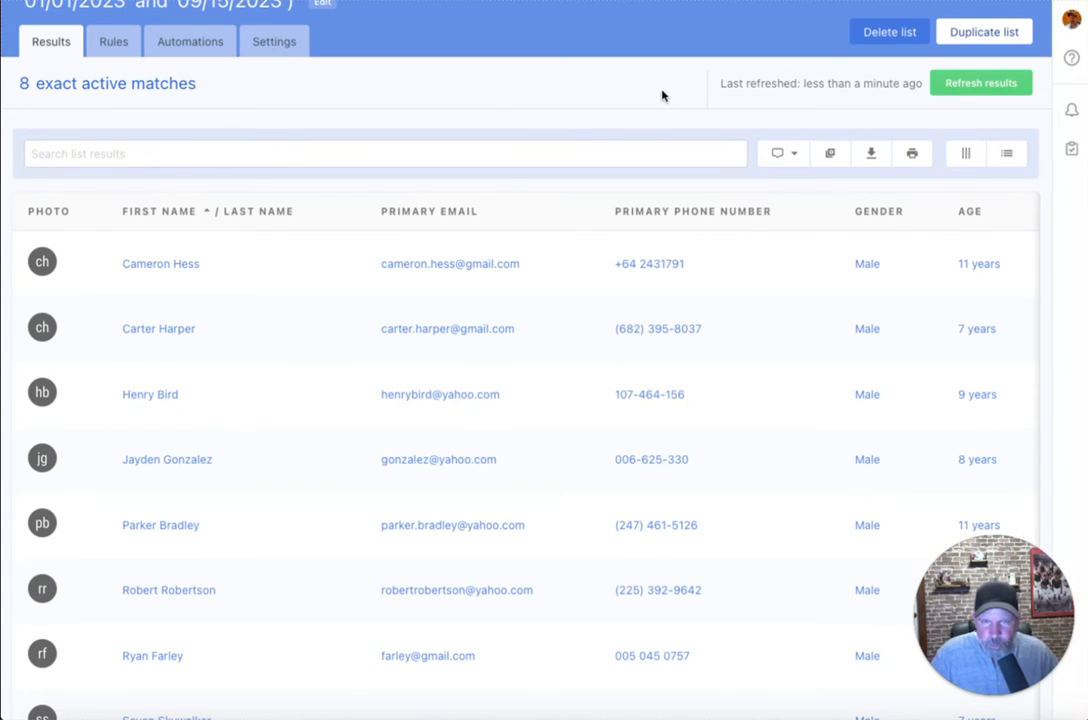
# Examine the rule-by-rule match breakdown beside the results, hide it again, and review the matching people
pyautogui.click(1005, 153)
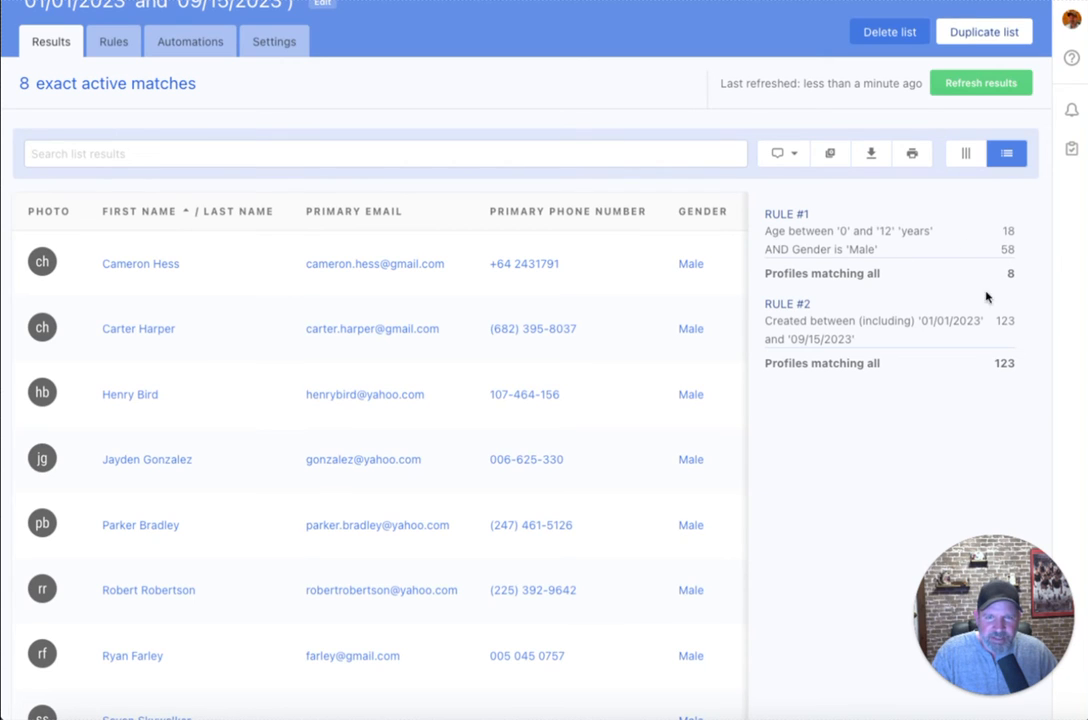
pyautogui.scroll(-1, 955, 283)
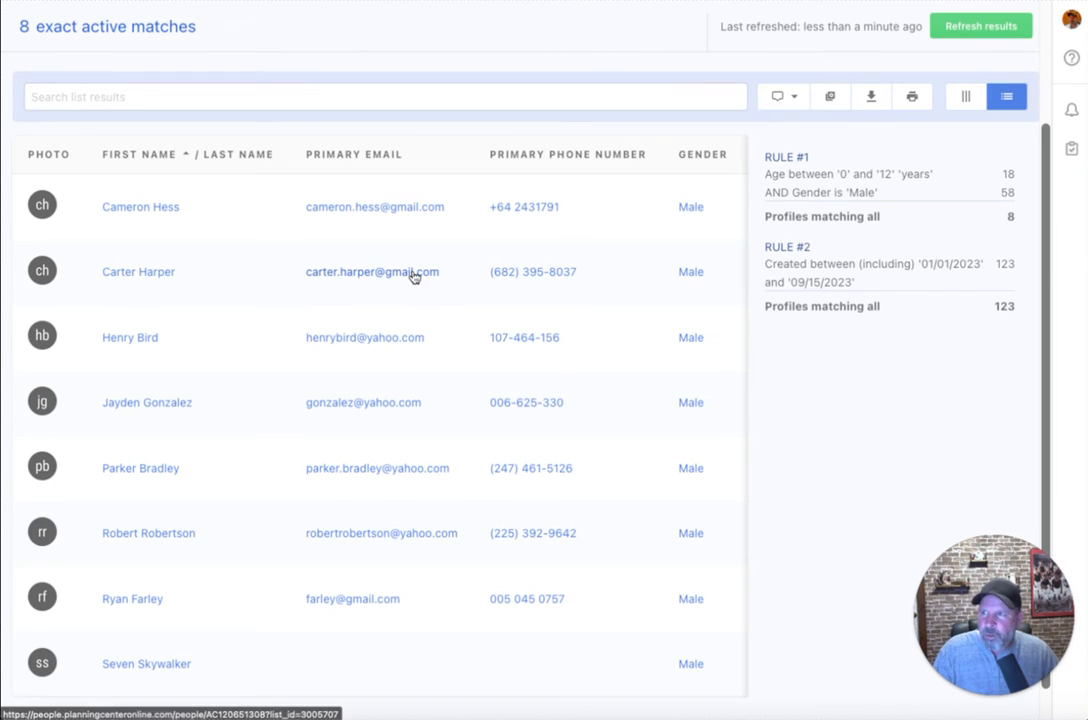
pyautogui.scroll(2, 413, 274)
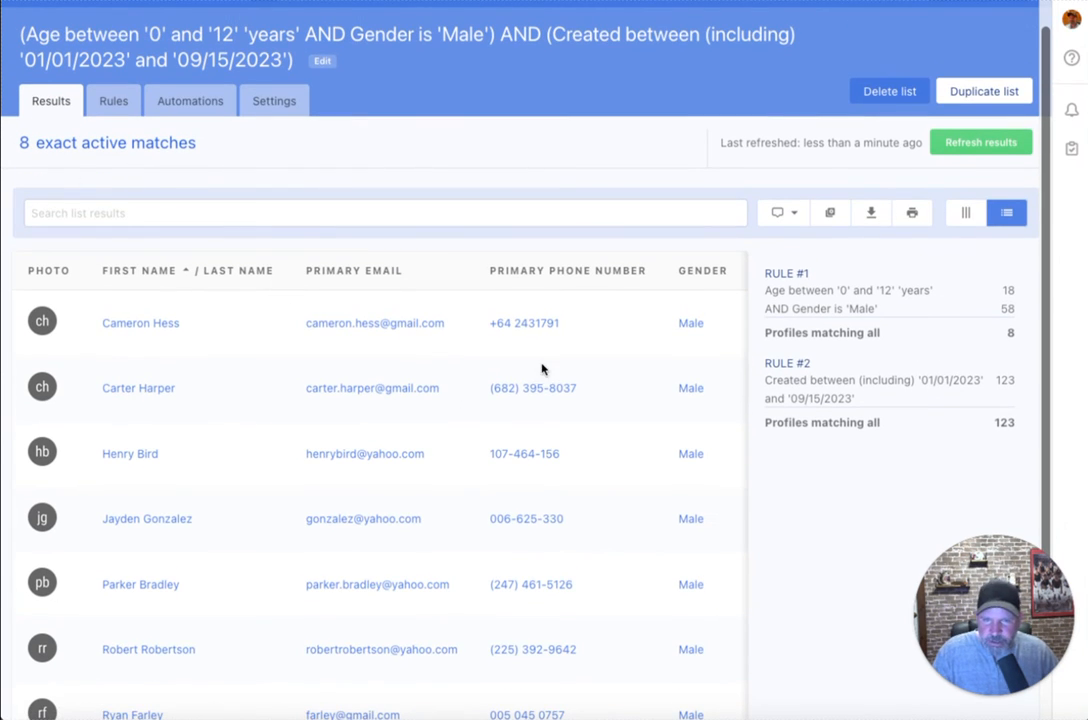
pyautogui.scroll(-1, 813, 416)
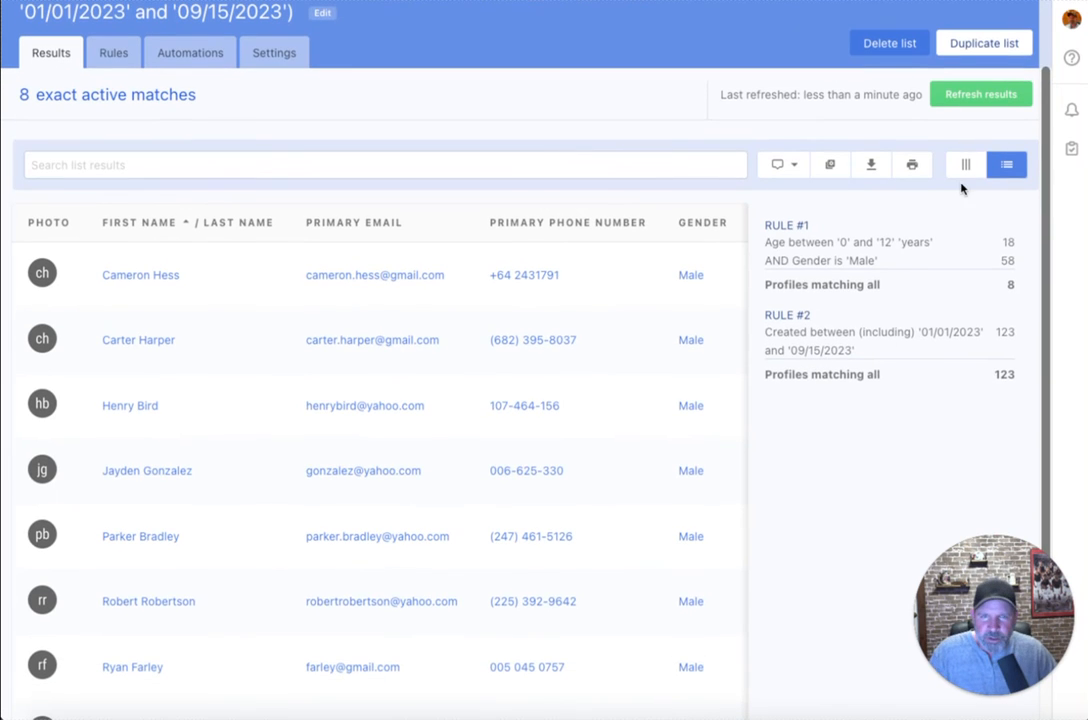
pyautogui.click(966, 165)
pyautogui.click(1020, 205)
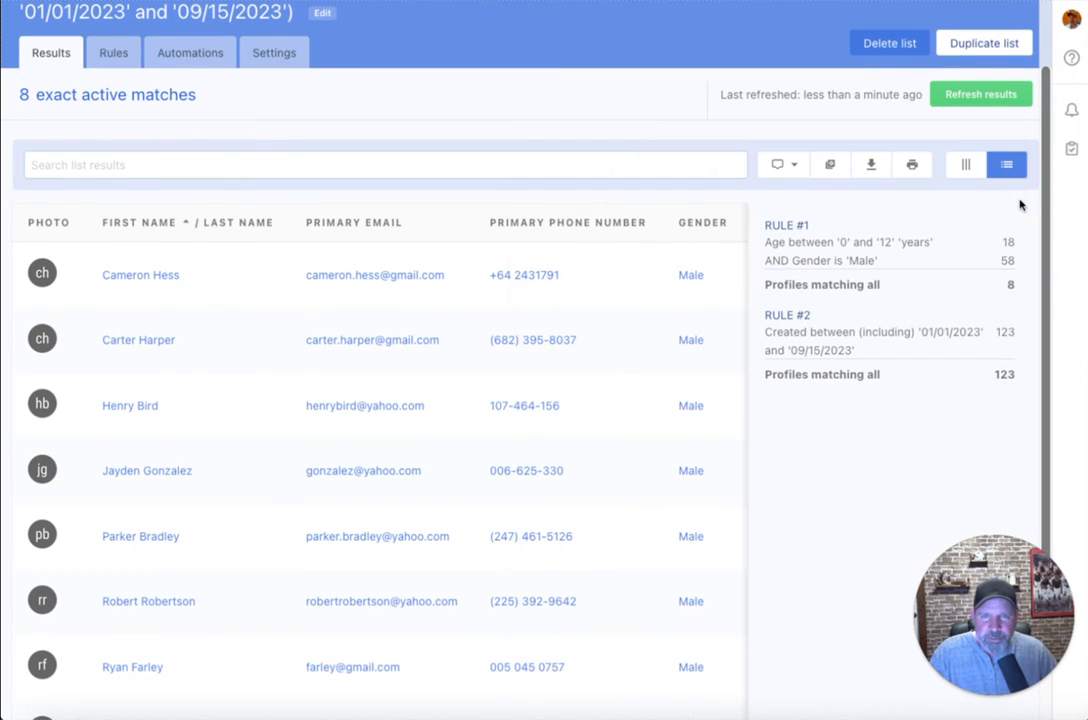
pyautogui.click(1008, 165)
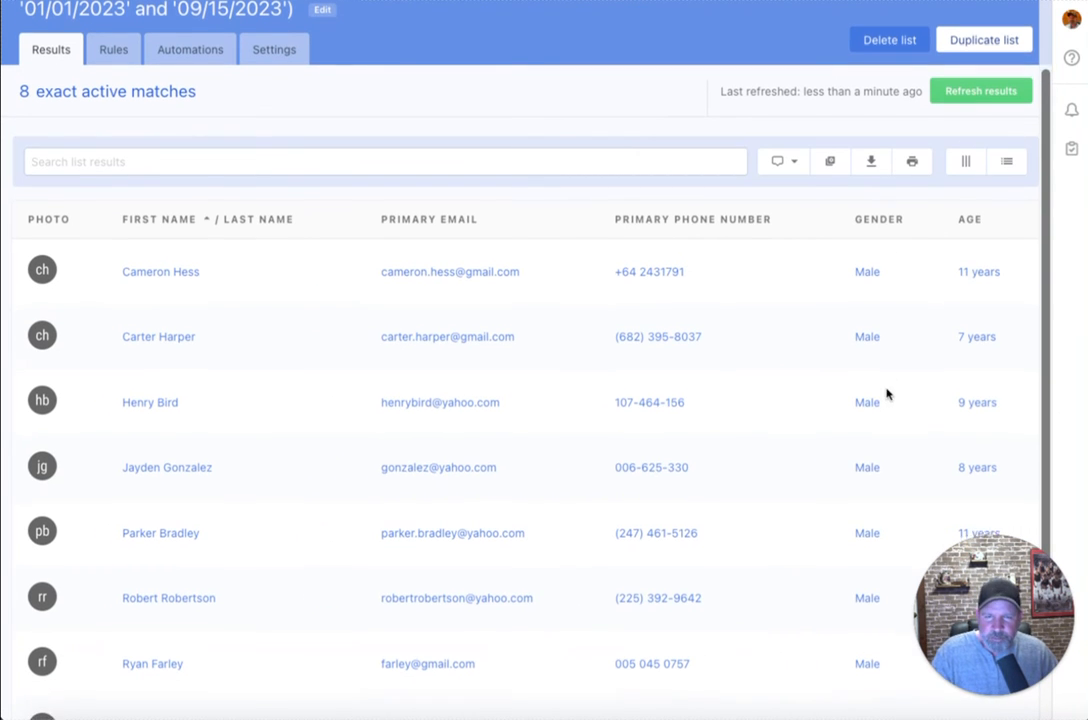
pyautogui.scroll(-2, 887, 390)
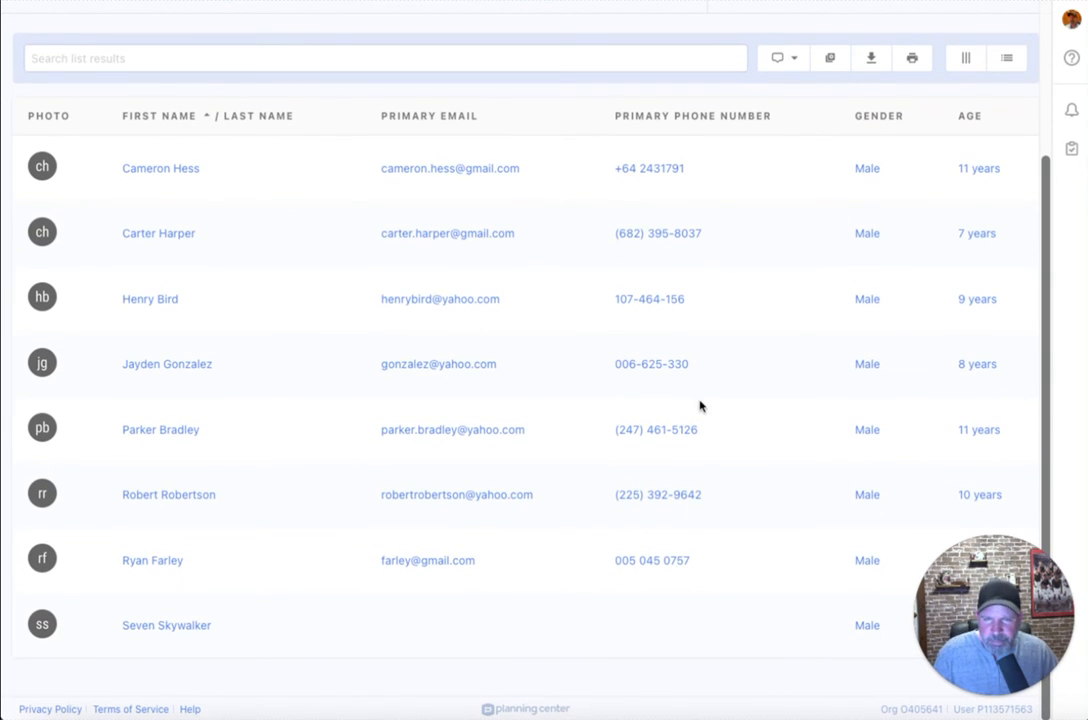
pyautogui.scroll(3, 687, 311)
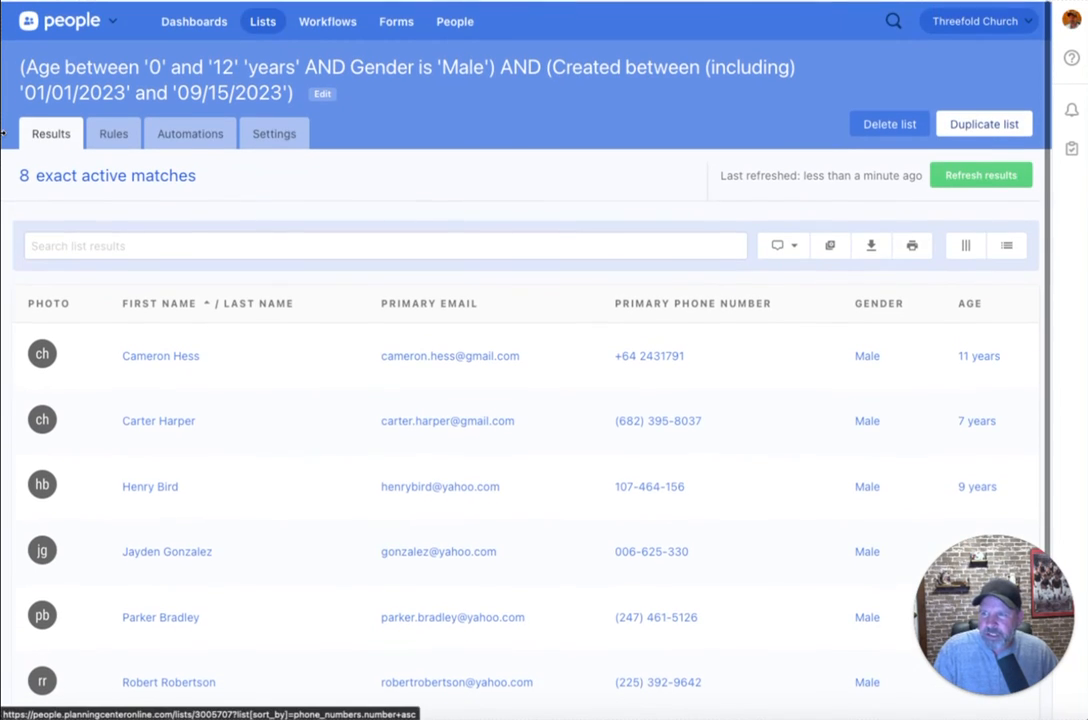
# In the list's rules, switch Rule 2's Created condition to exclude, and try excluding Rule 1's Gender condition before returning it to include
pyautogui.click(109, 133)
pyautogui.scroll(-3, 587, 330)
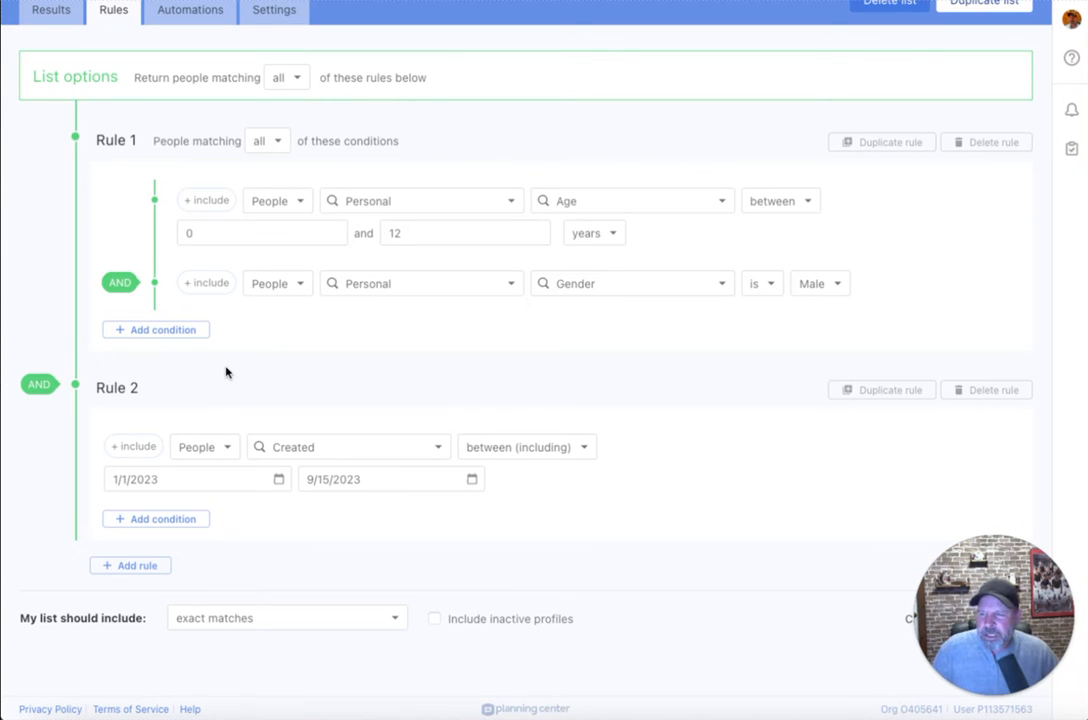
pyautogui.click(131, 446)
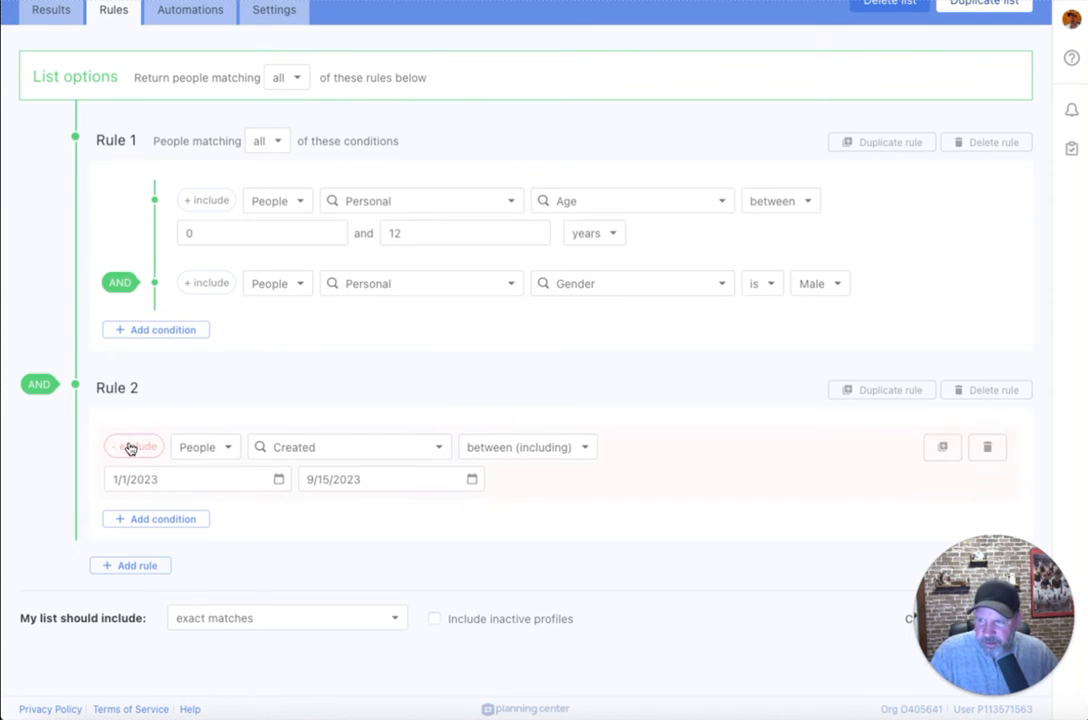
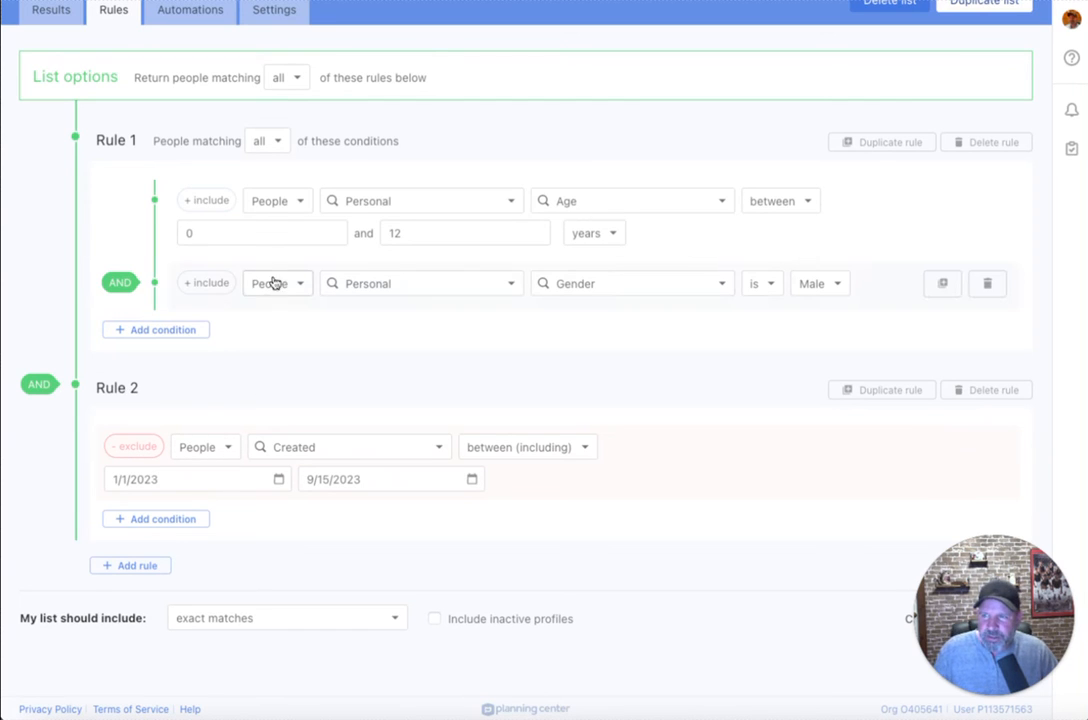
pyautogui.click(214, 284)
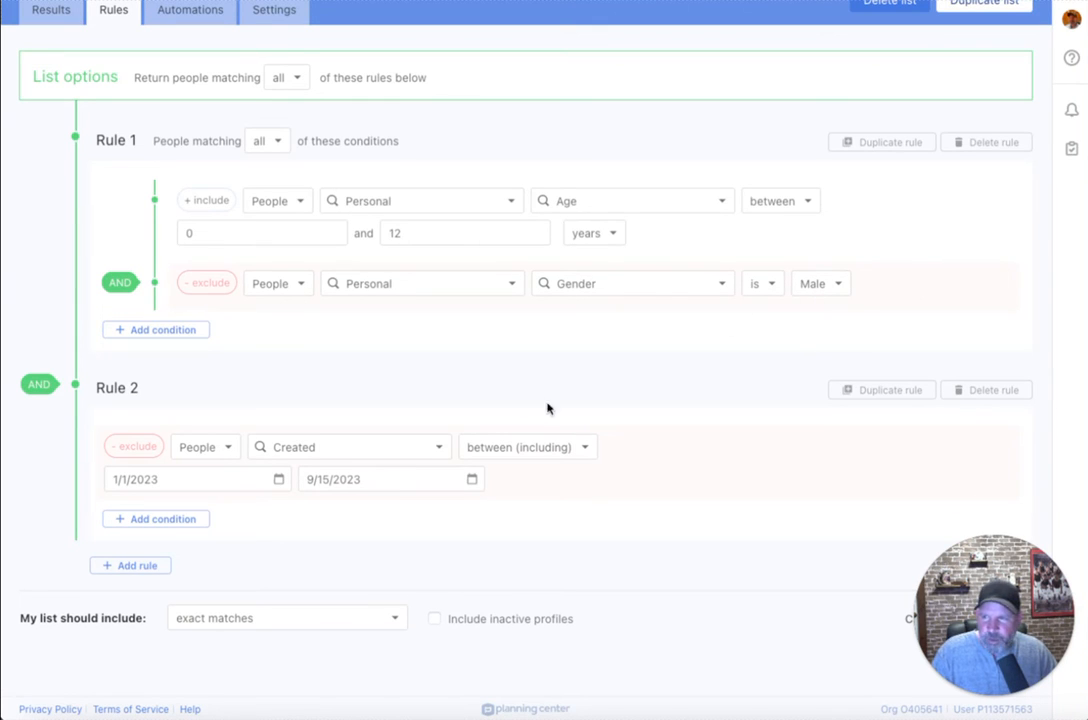
pyautogui.click(208, 284)
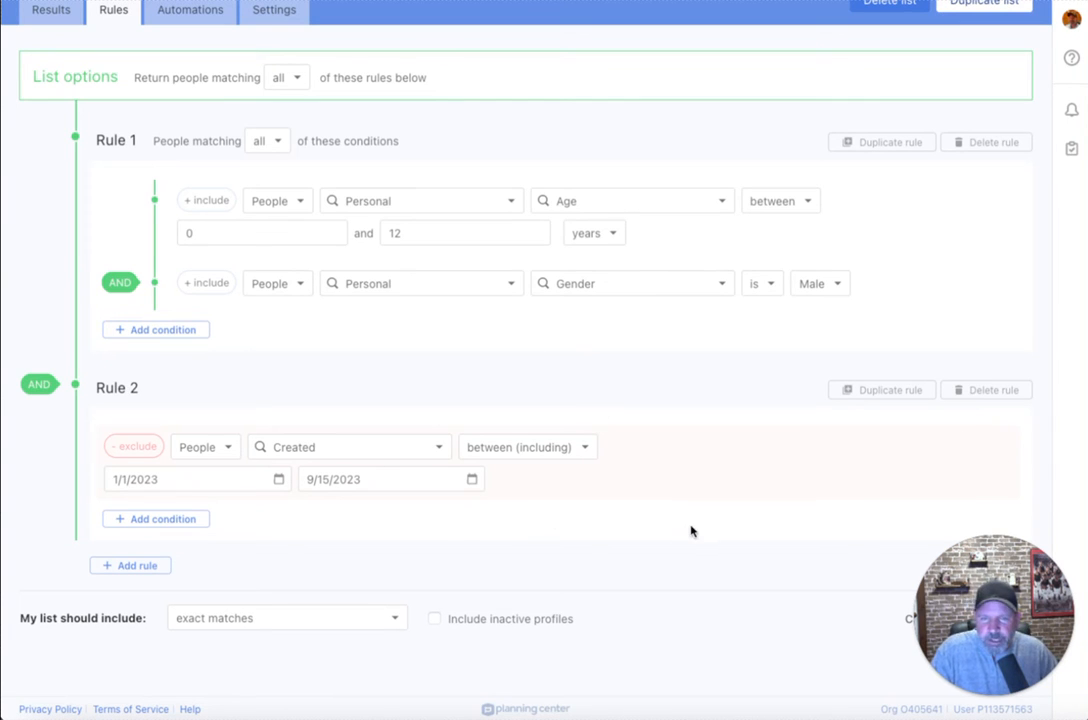
# Set the list to include primary contacts of matches and submit the revised rules
pyautogui.scroll(-1, 758, 543)
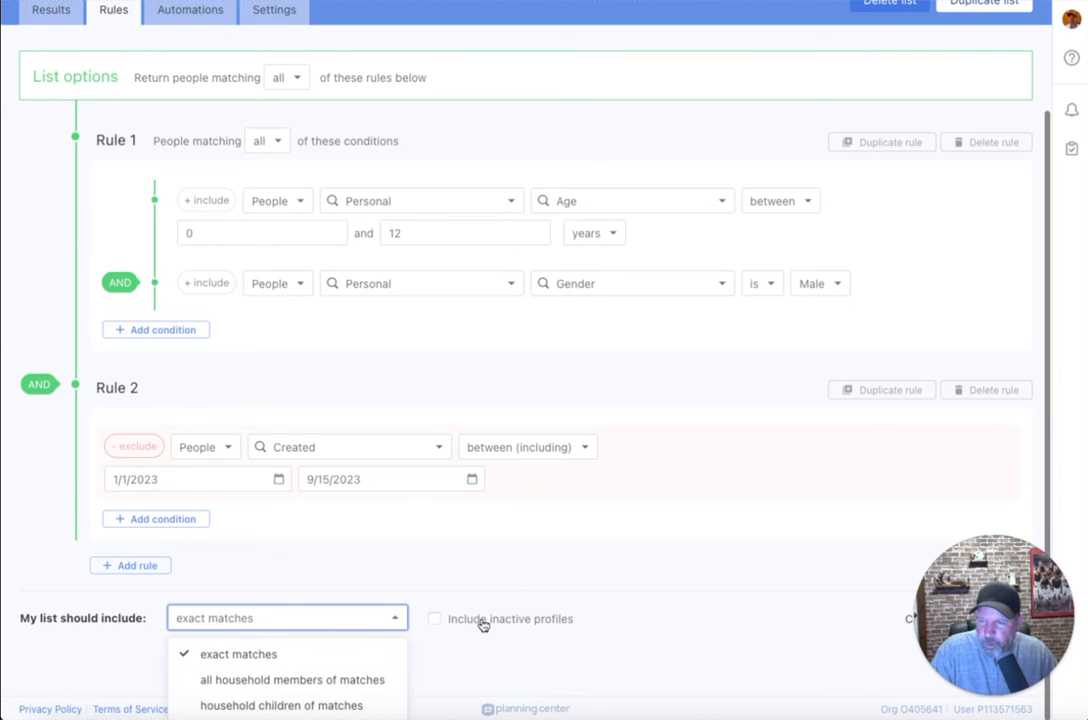
pyautogui.scroll(-2, 378, 680)
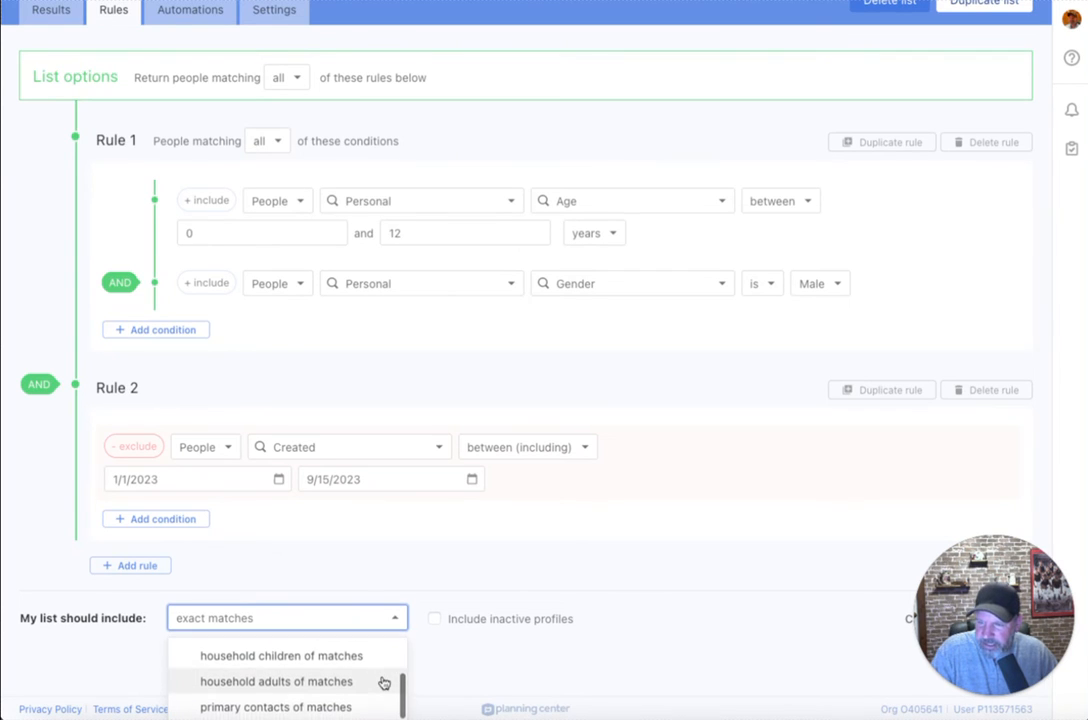
pyautogui.click(296, 705)
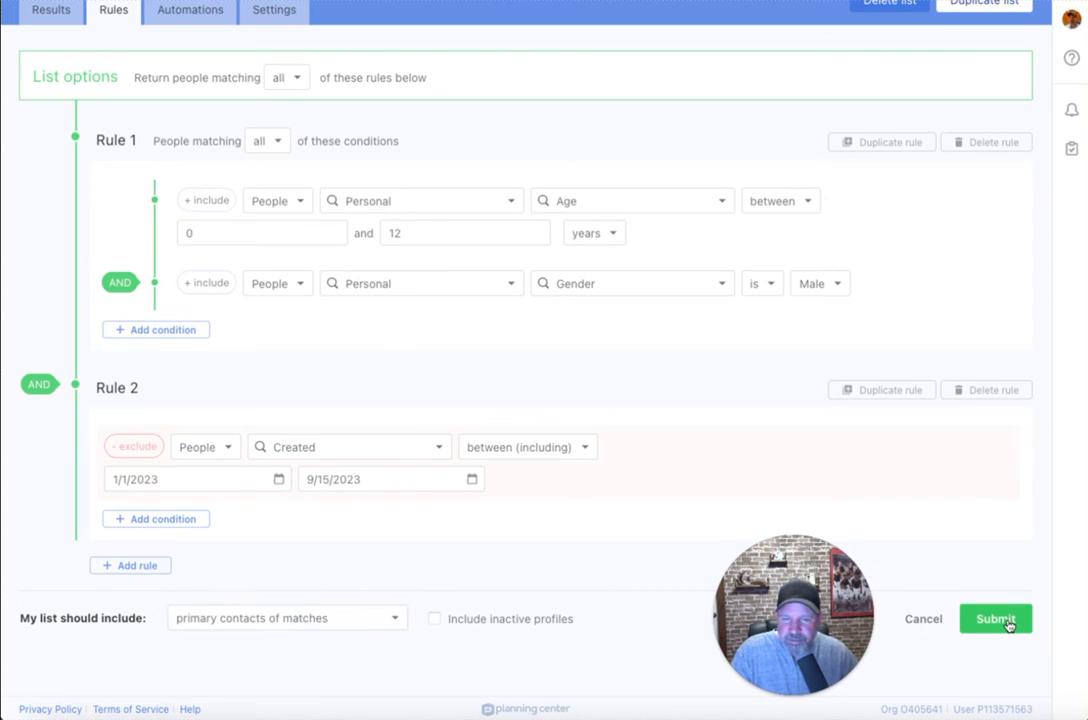
pyautogui.click(1008, 620)
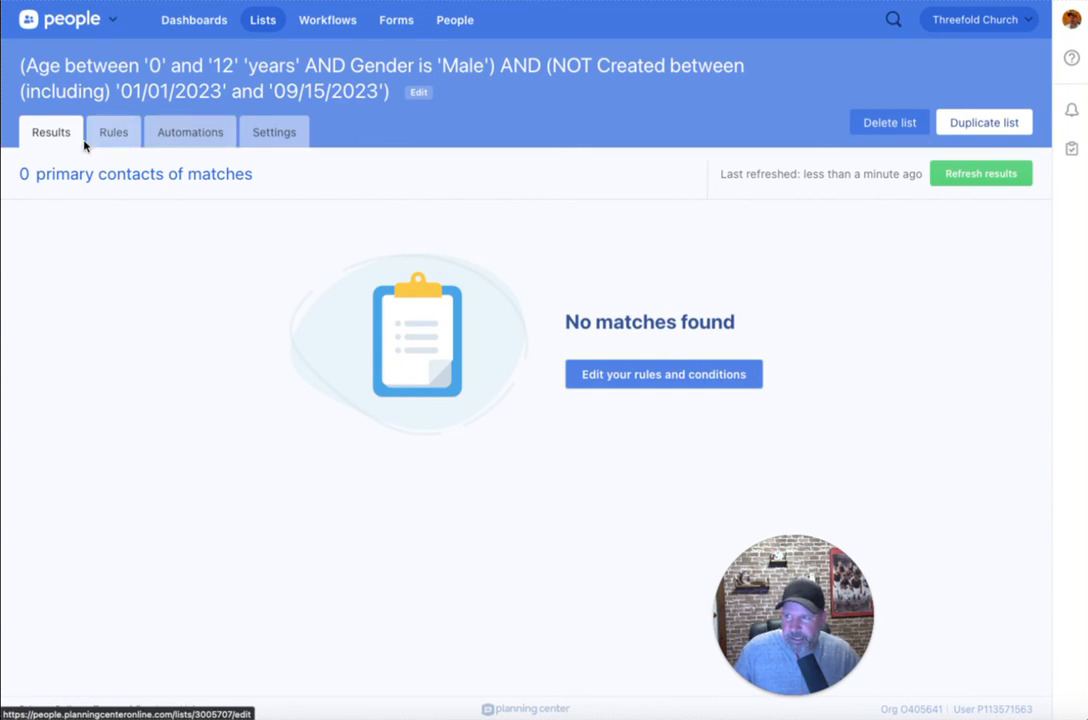
# In the list's rules, set the list to include exact matches, and try including inactive profiles before turning that option off again
pyautogui.click(110, 133)
pyautogui.scroll(-2, 511, 451)
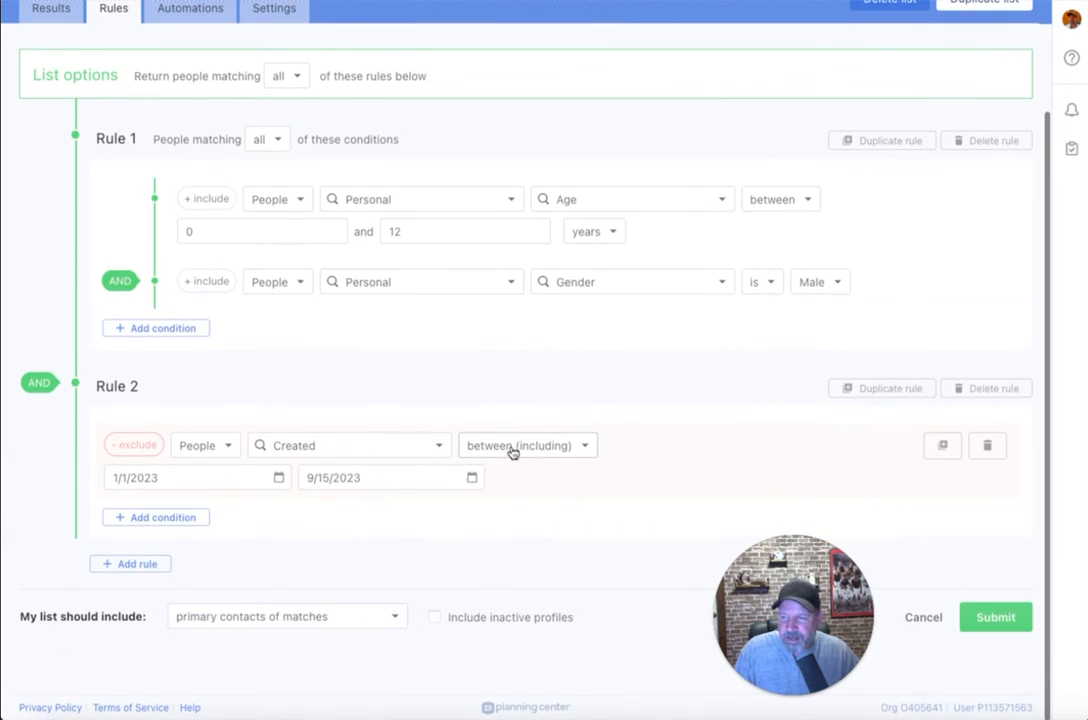
pyautogui.click(373, 622)
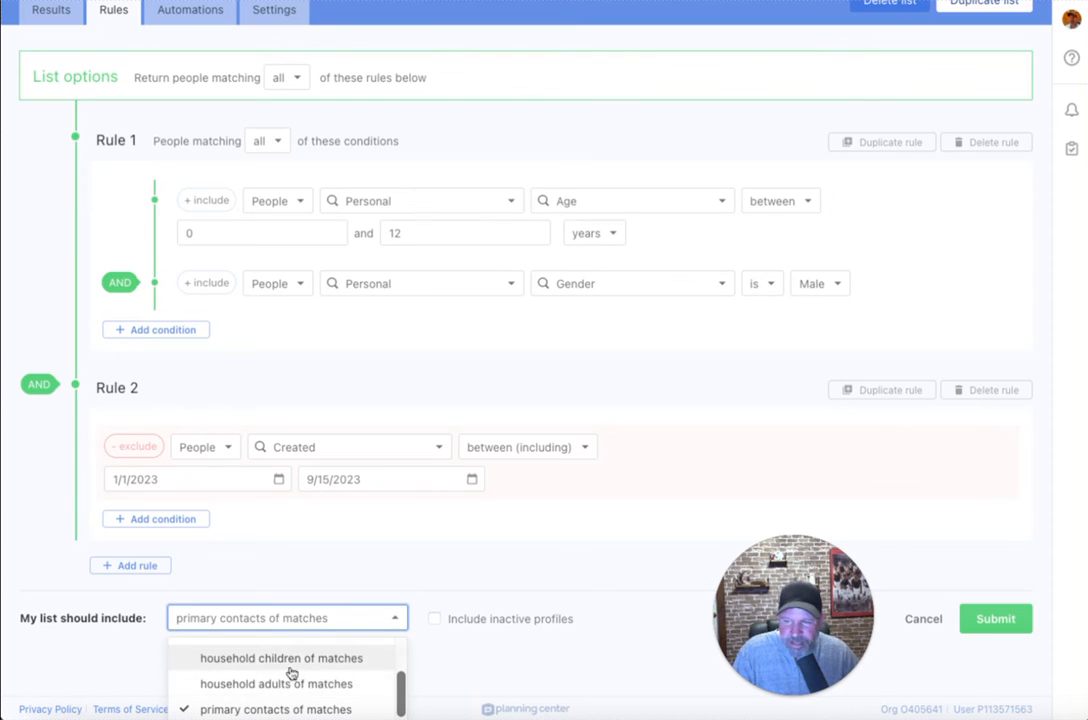
pyautogui.scroll(2, 297, 676)
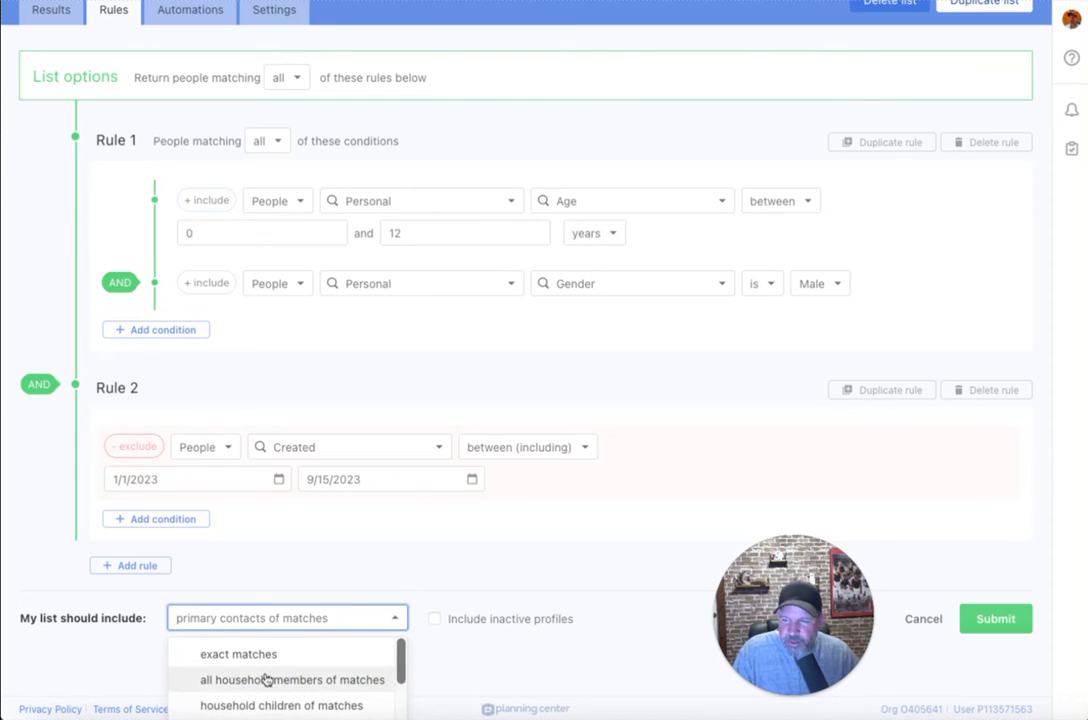
pyautogui.scroll(-2, 289, 684)
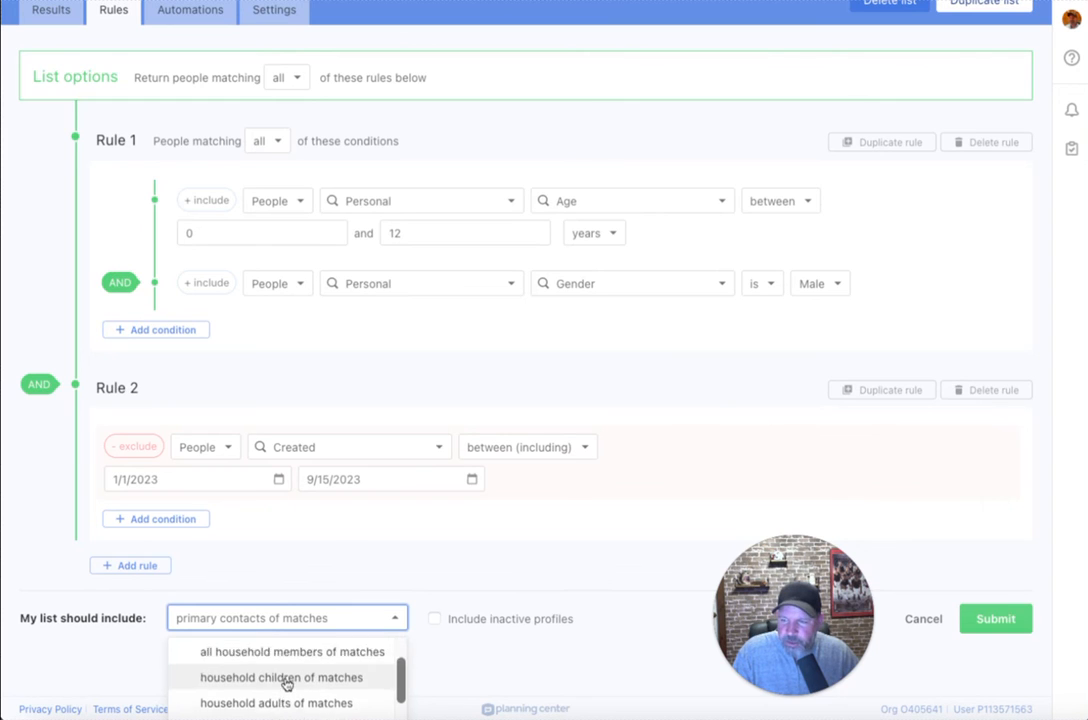
pyautogui.scroll(2, 287, 684)
pyautogui.click(294, 658)
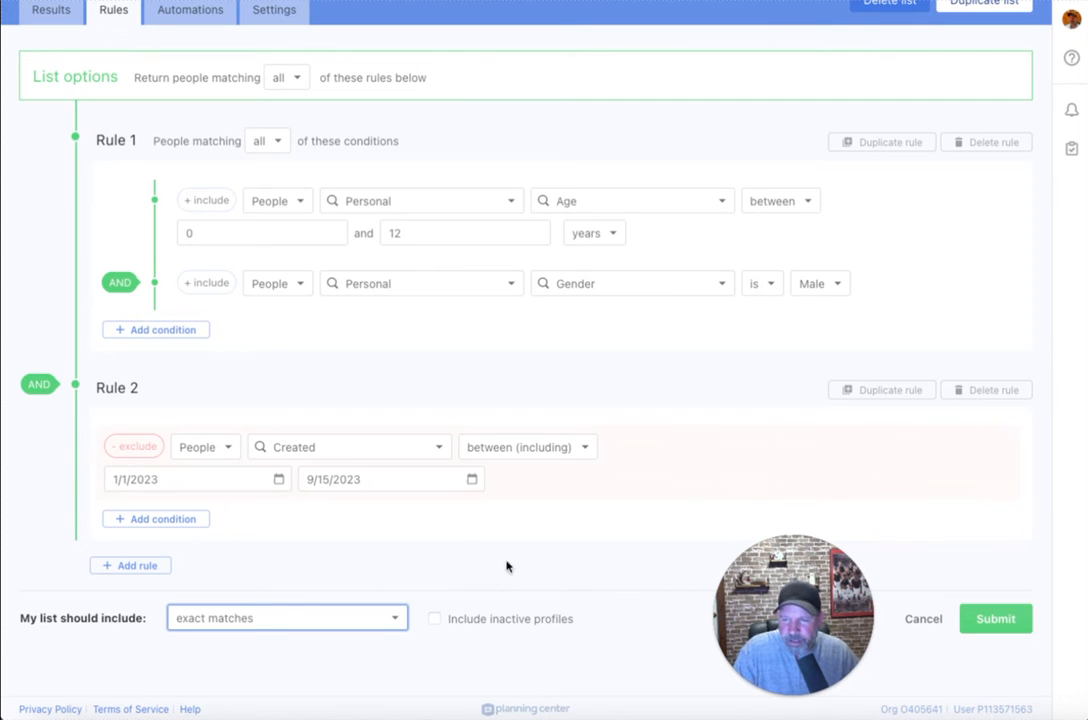
pyautogui.click(435, 619)
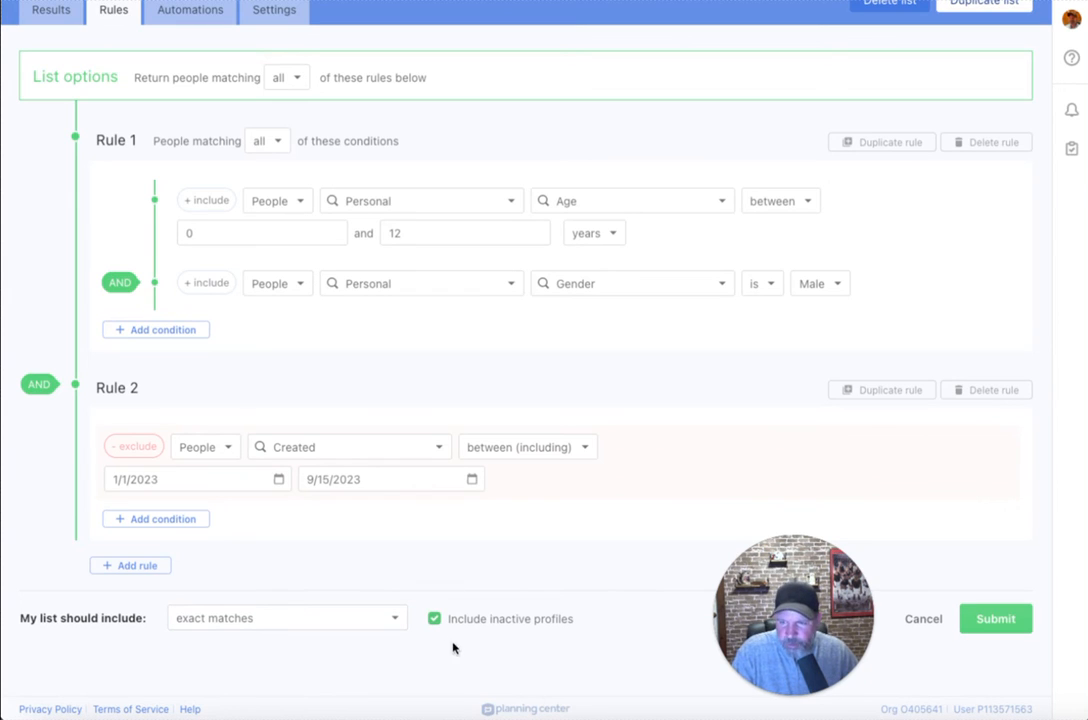
pyautogui.click(434, 621)
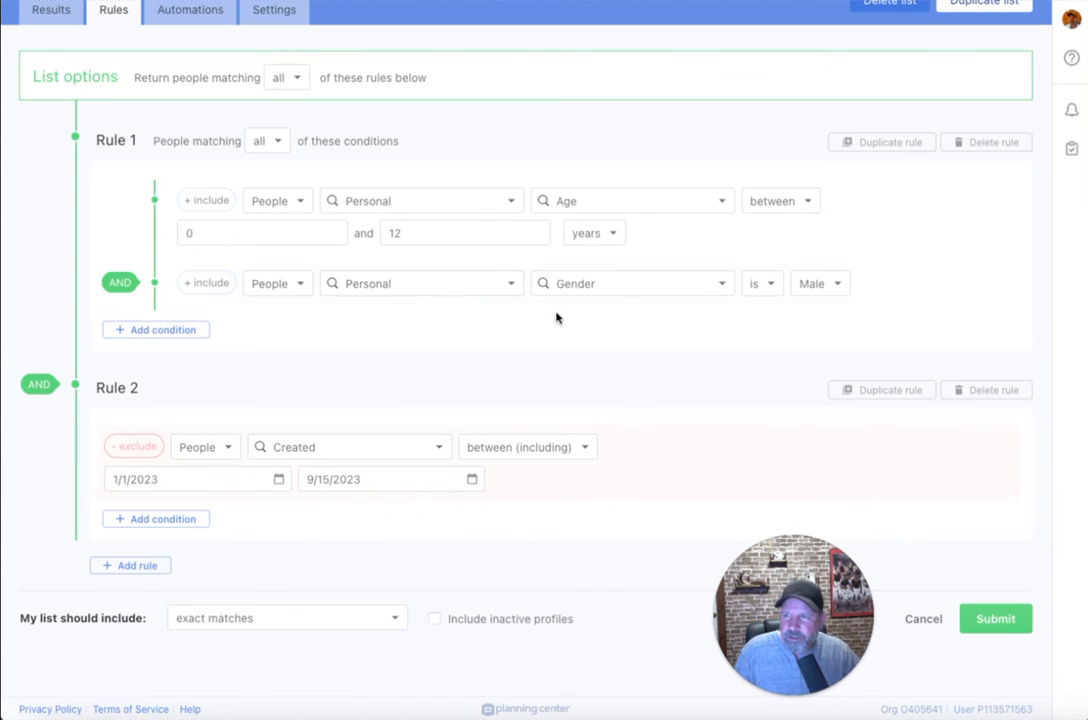
# Delete Rule 2 and Rule 1 so the list has no rules
pyautogui.scroll(2, 450, 334)
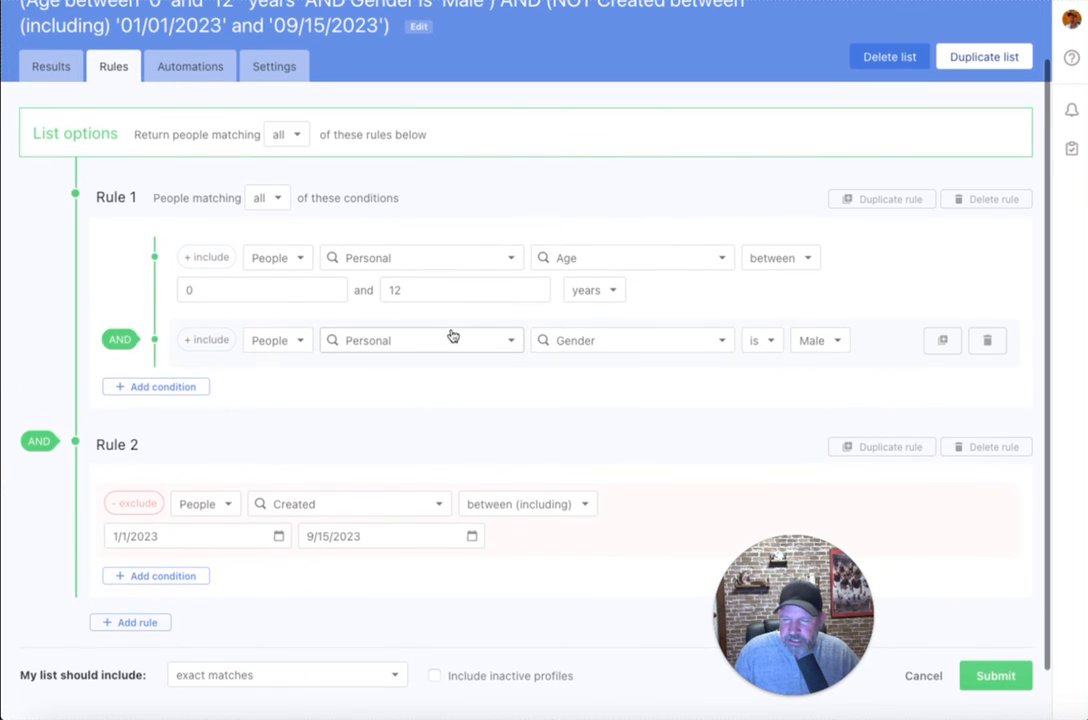
pyautogui.scroll(-2, 450, 334)
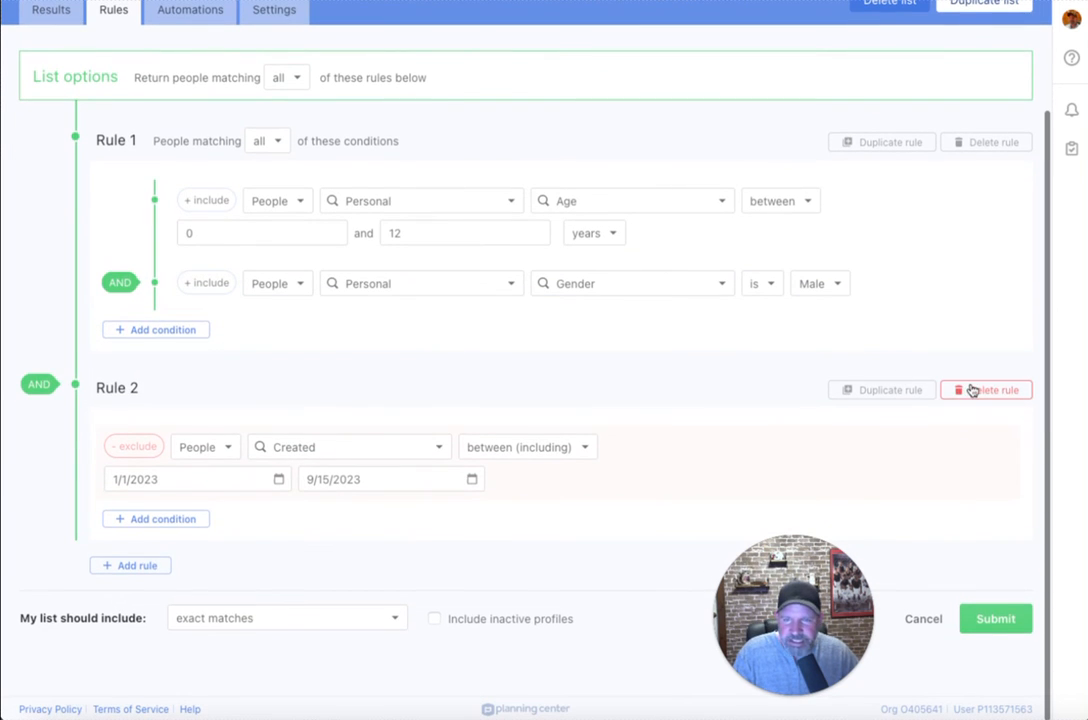
pyautogui.click(972, 390)
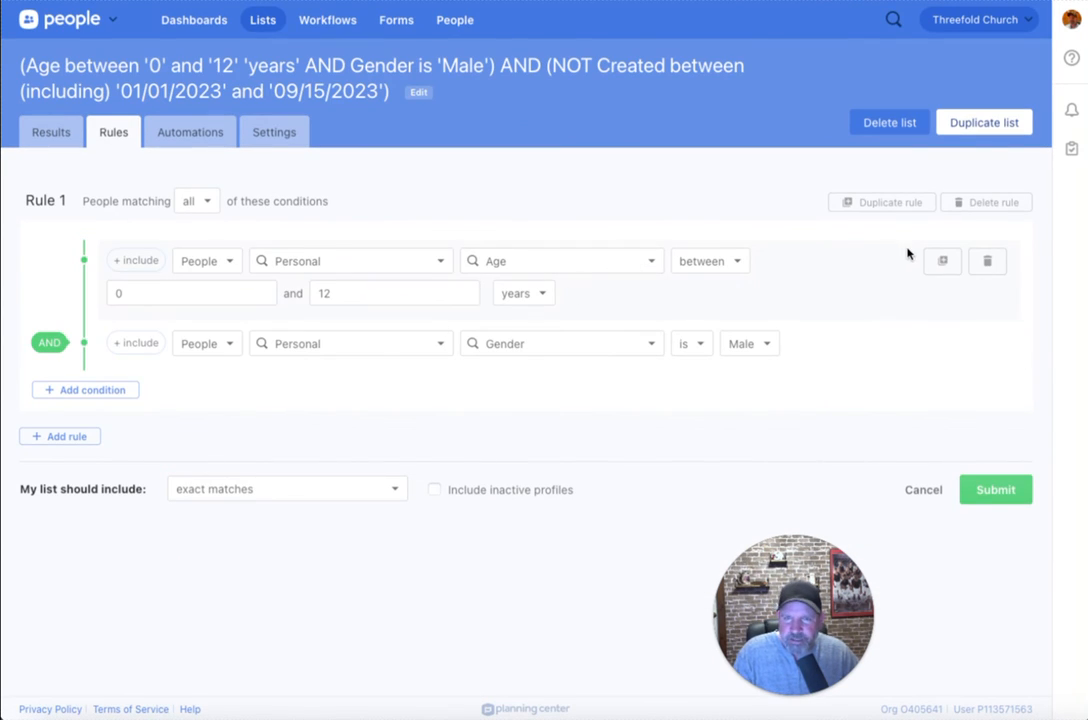
pyautogui.click(960, 205)
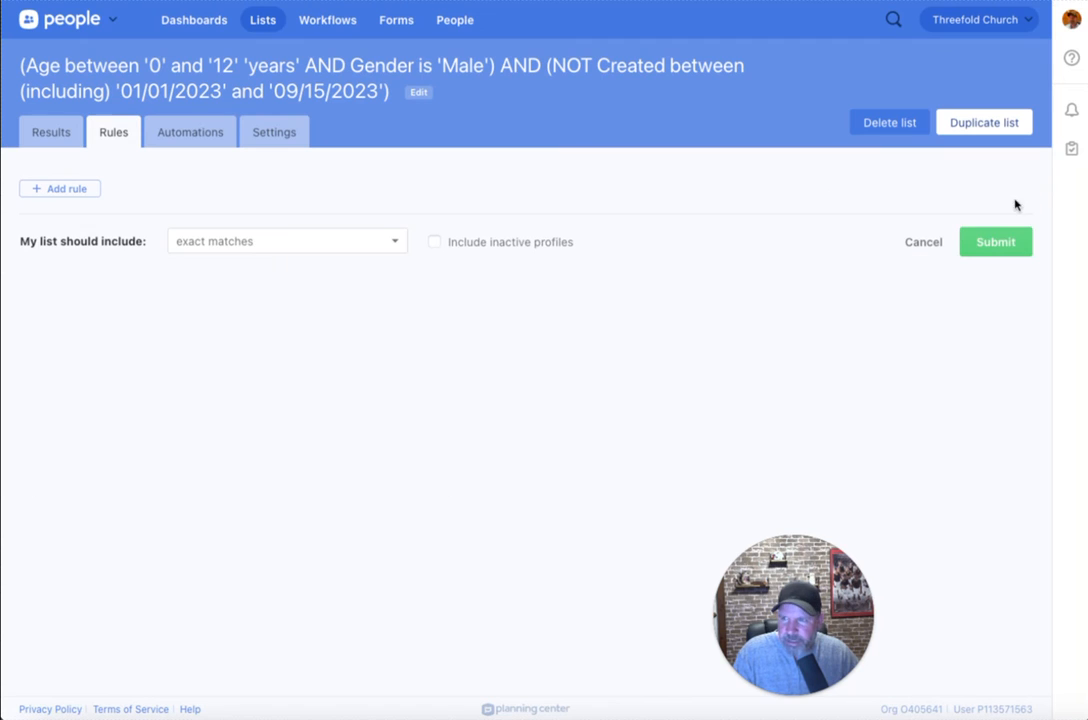
# Add a new rule with a Groups condition that includes anyone who is a member of a group
pyautogui.click(71, 189)
pyautogui.click(254, 262)
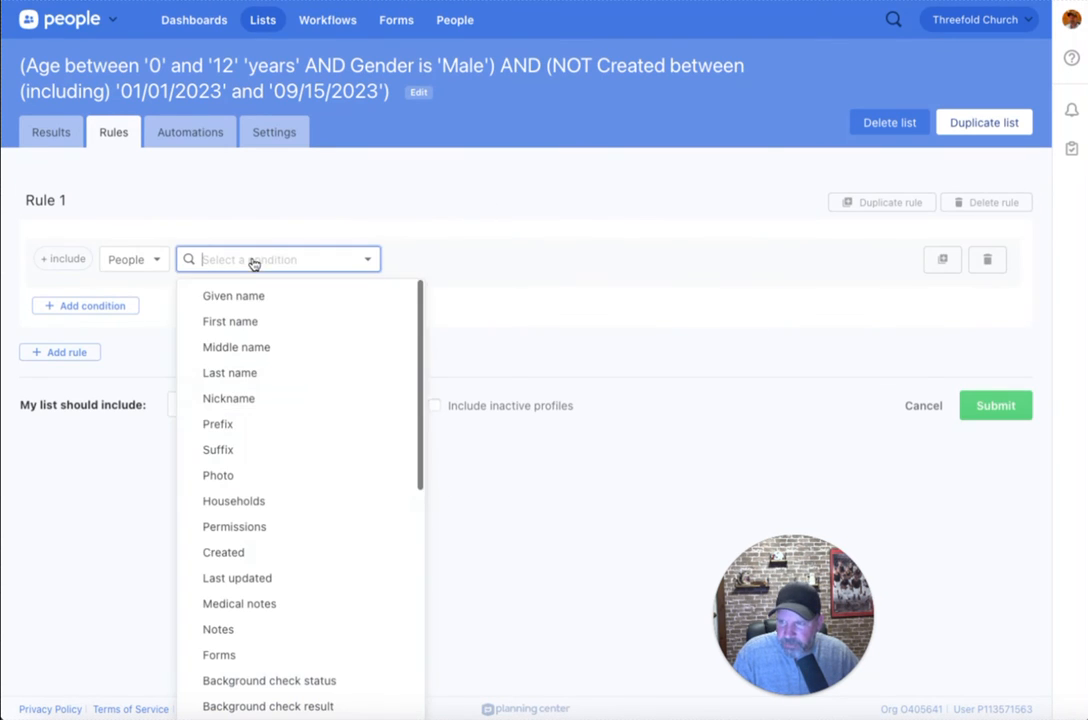
pyautogui.scroll(-2, 301, 497)
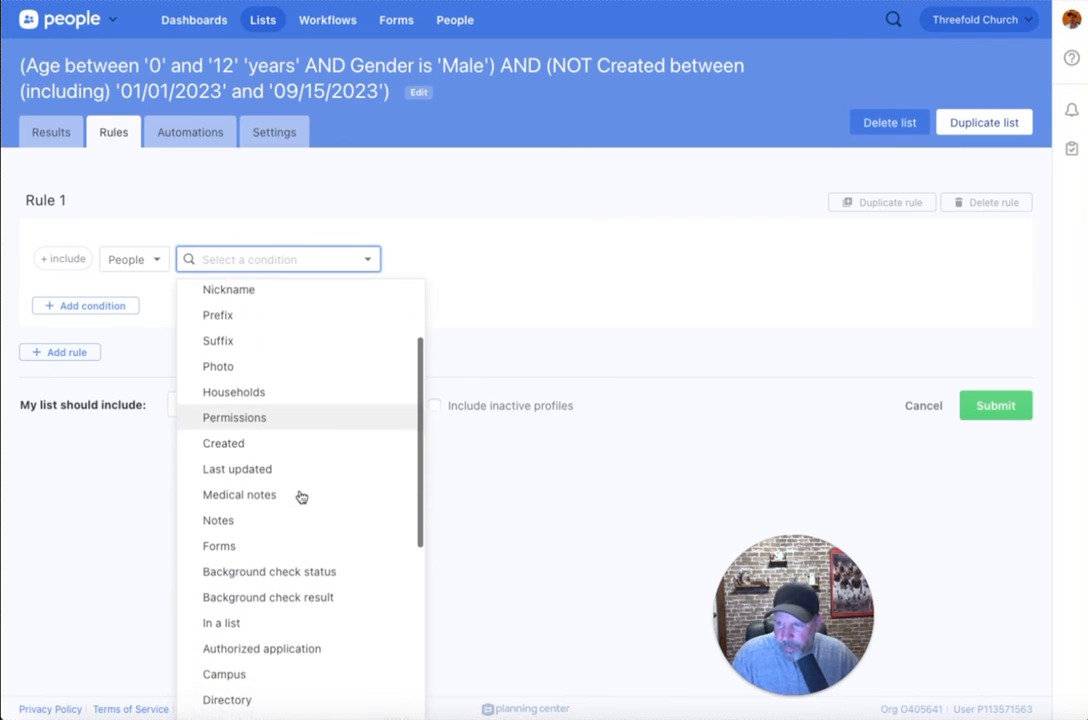
pyautogui.scroll(-5, 301, 497)
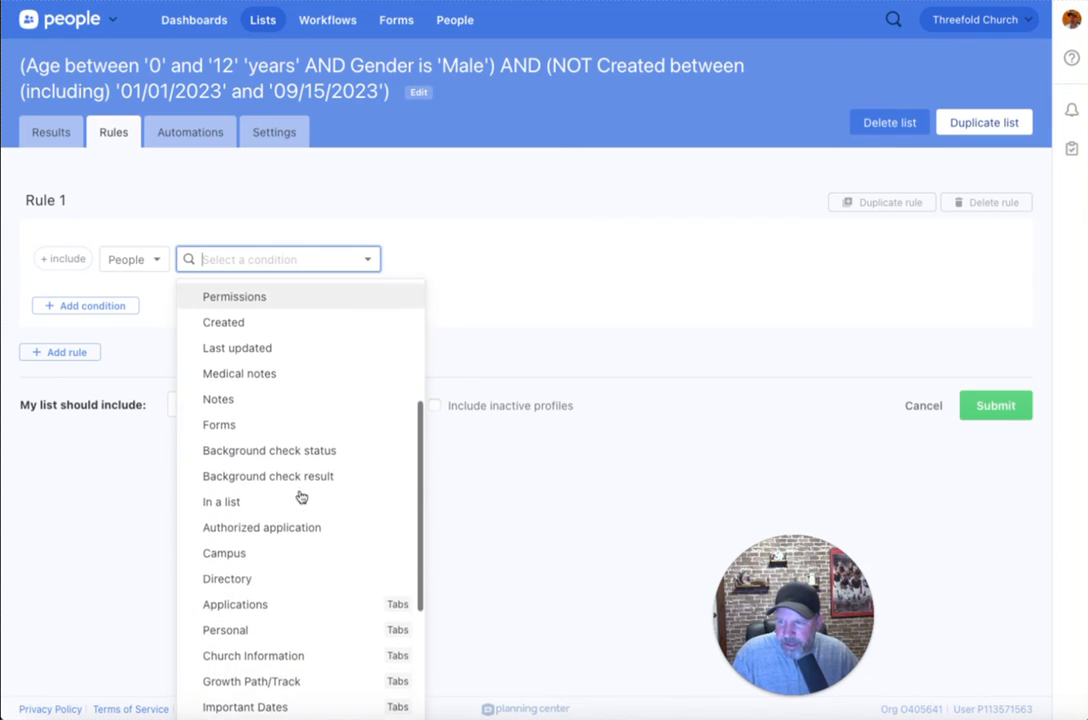
pyautogui.click(478, 249)
pyautogui.click(134, 259)
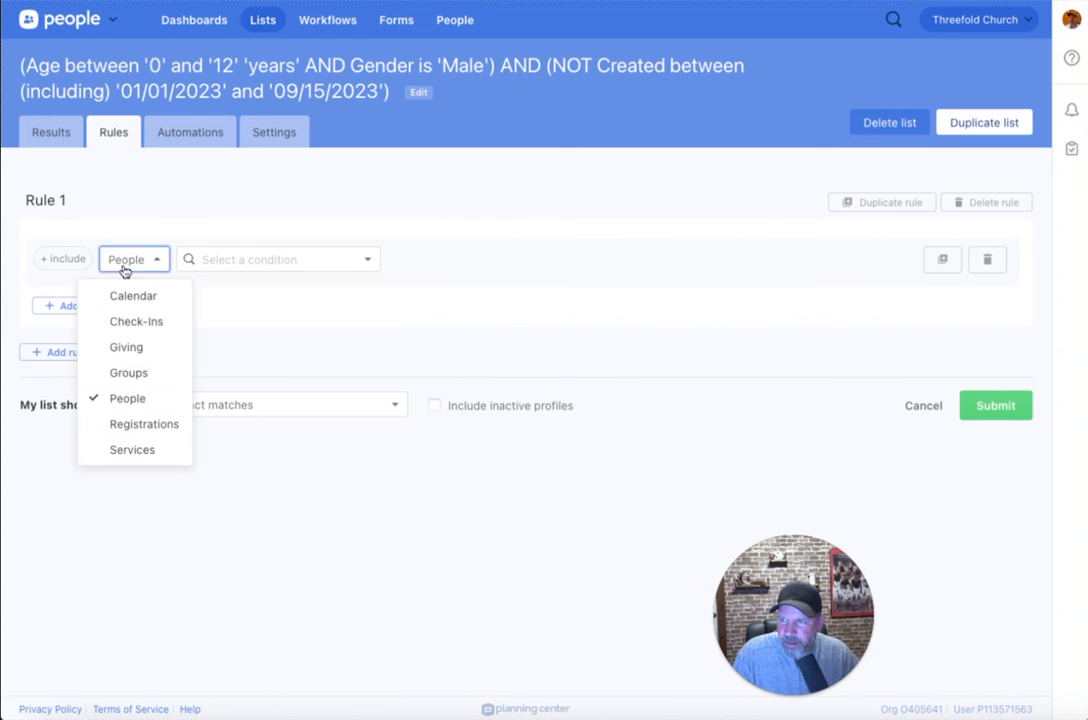
pyautogui.click(129, 373)
pyautogui.click(282, 257)
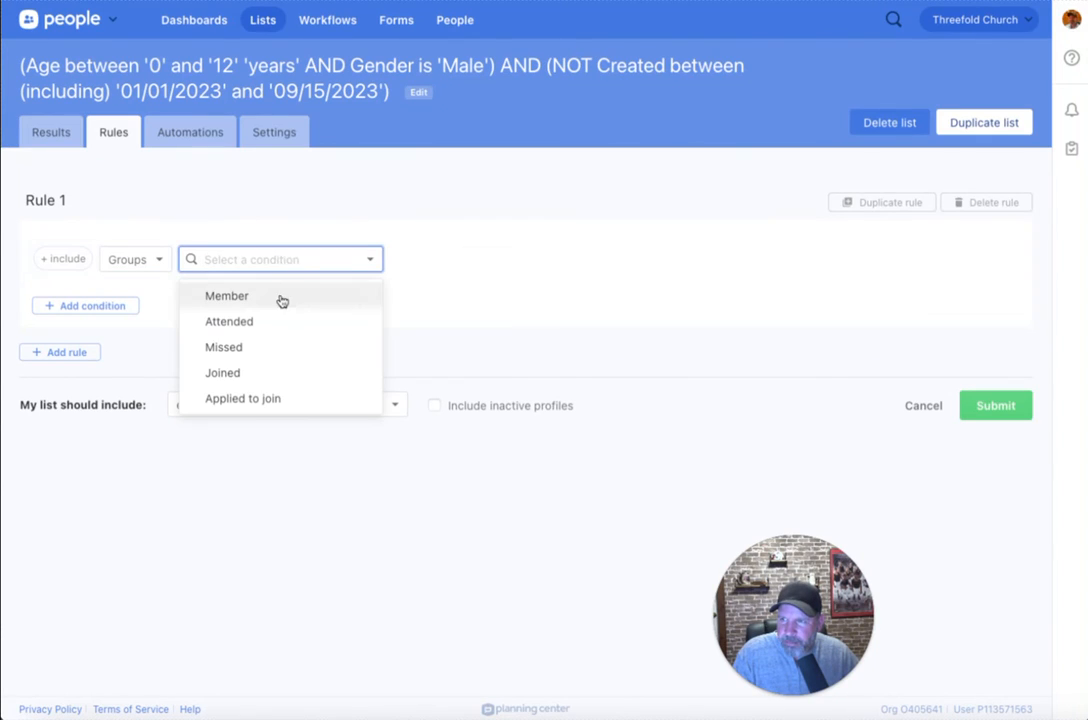
pyautogui.click(279, 298)
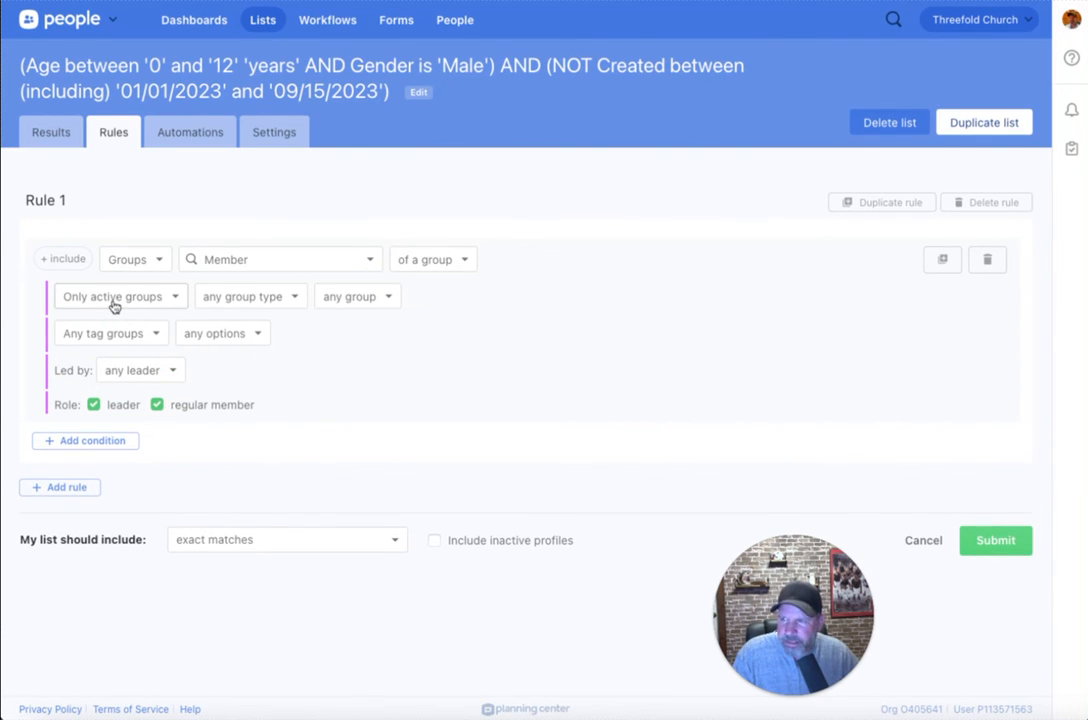
# Review the group type and group choices, keep any group type and any group, and submit the rule
pyautogui.click(245, 300)
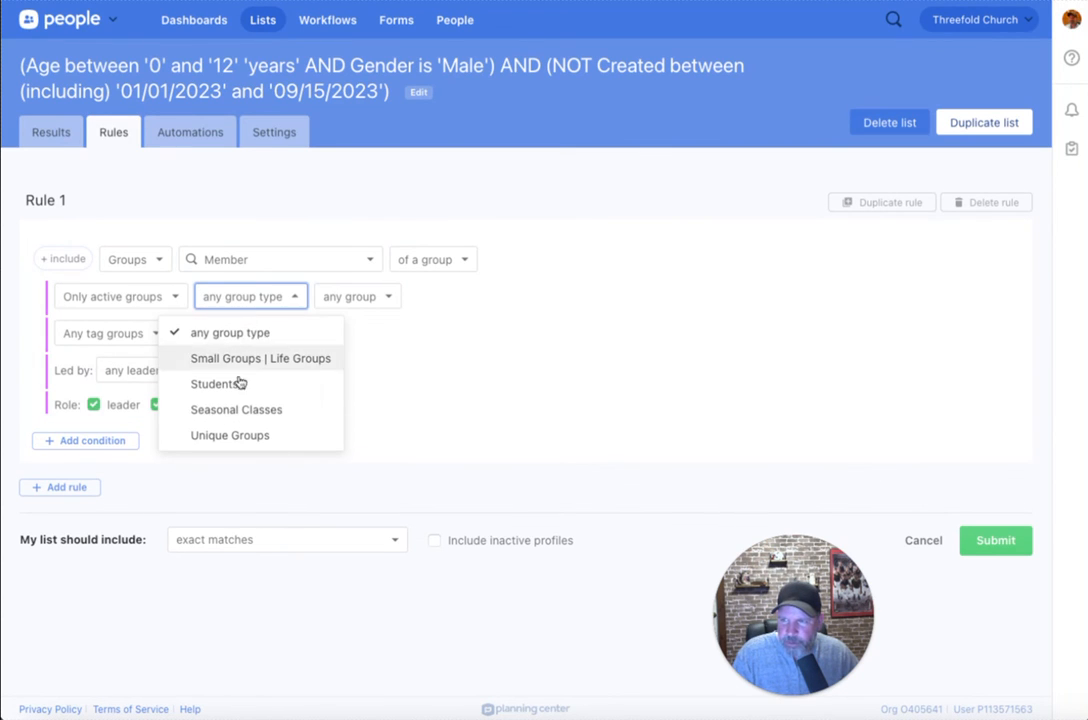
pyautogui.click(493, 402)
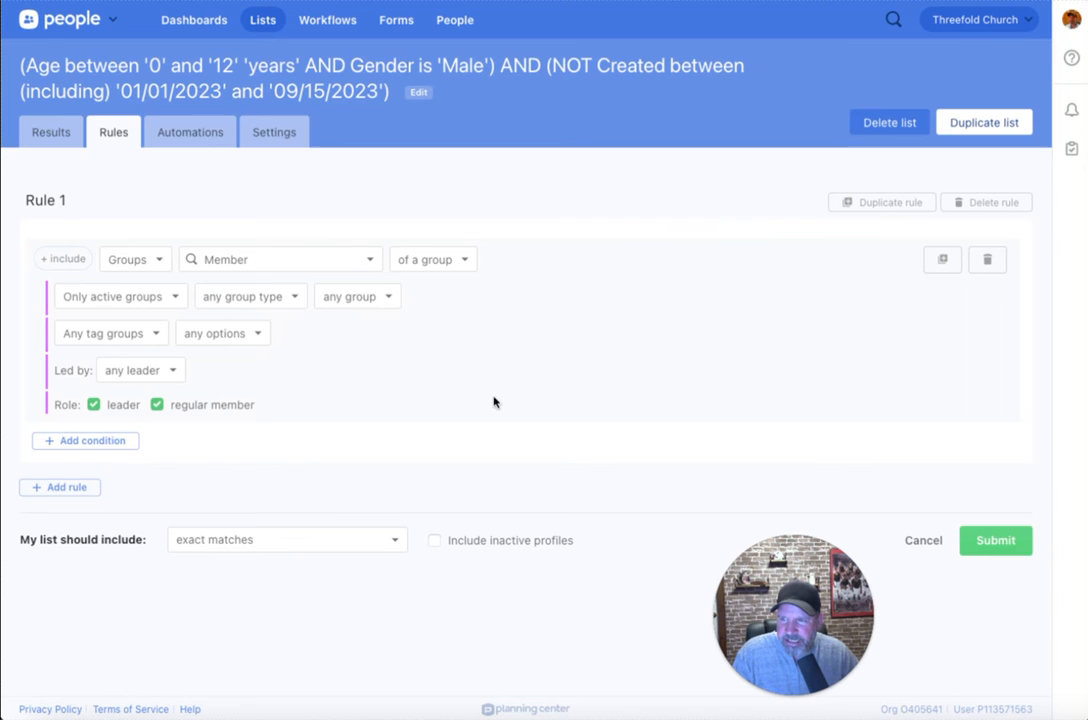
pyautogui.click(376, 302)
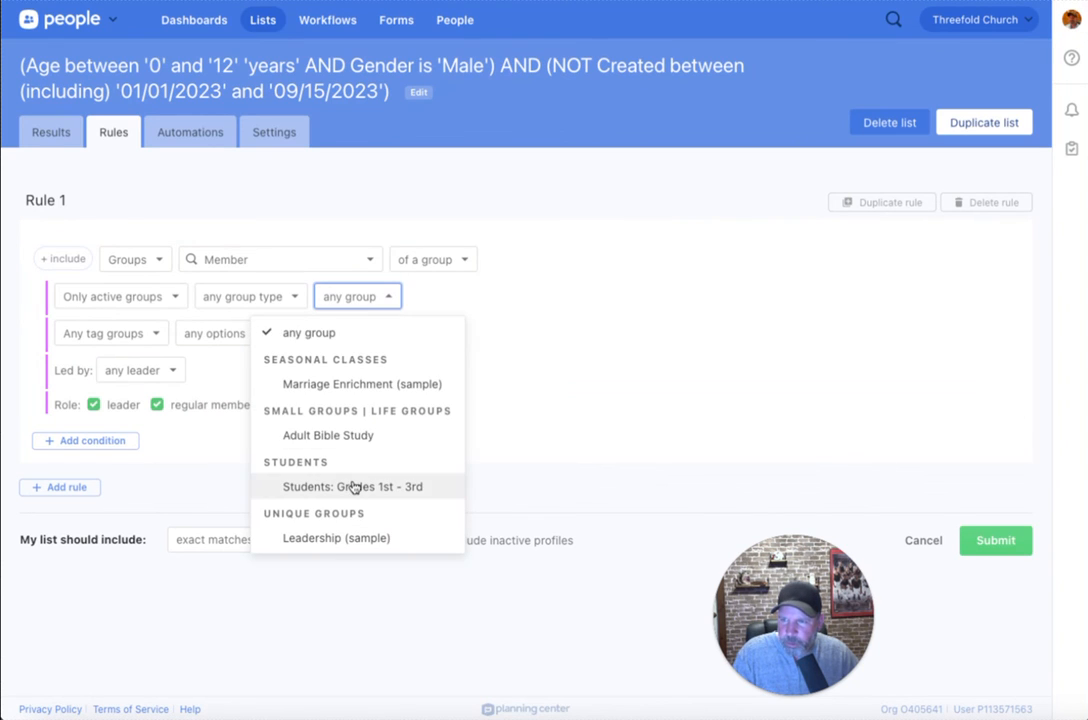
pyautogui.click(615, 372)
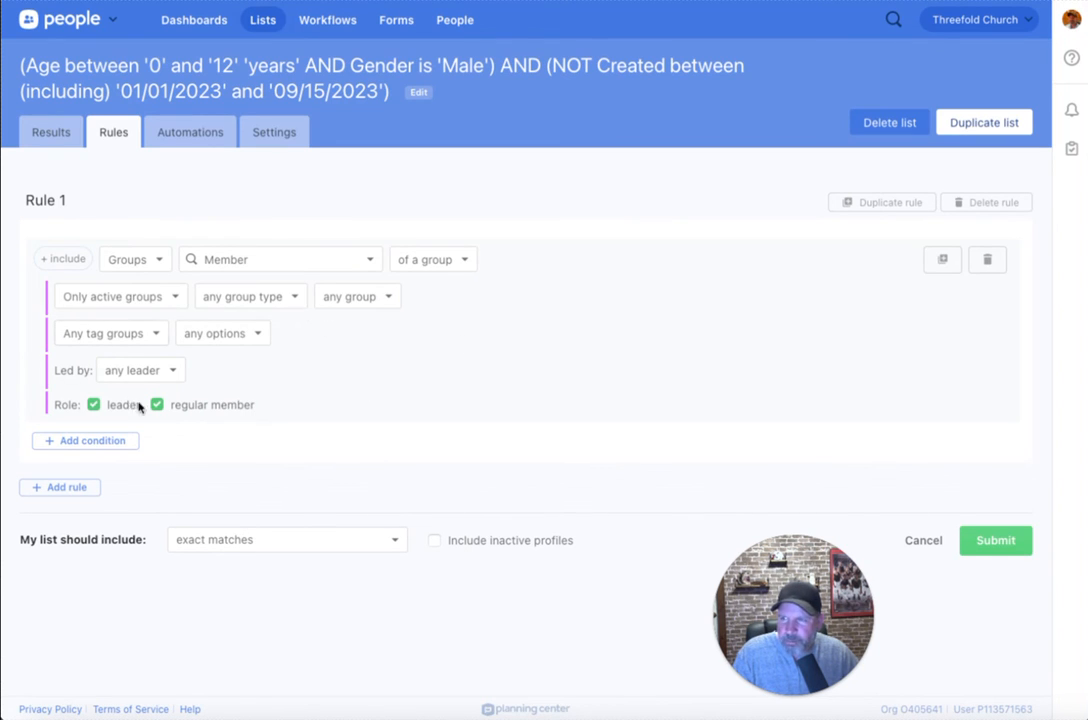
pyautogui.click(992, 546)
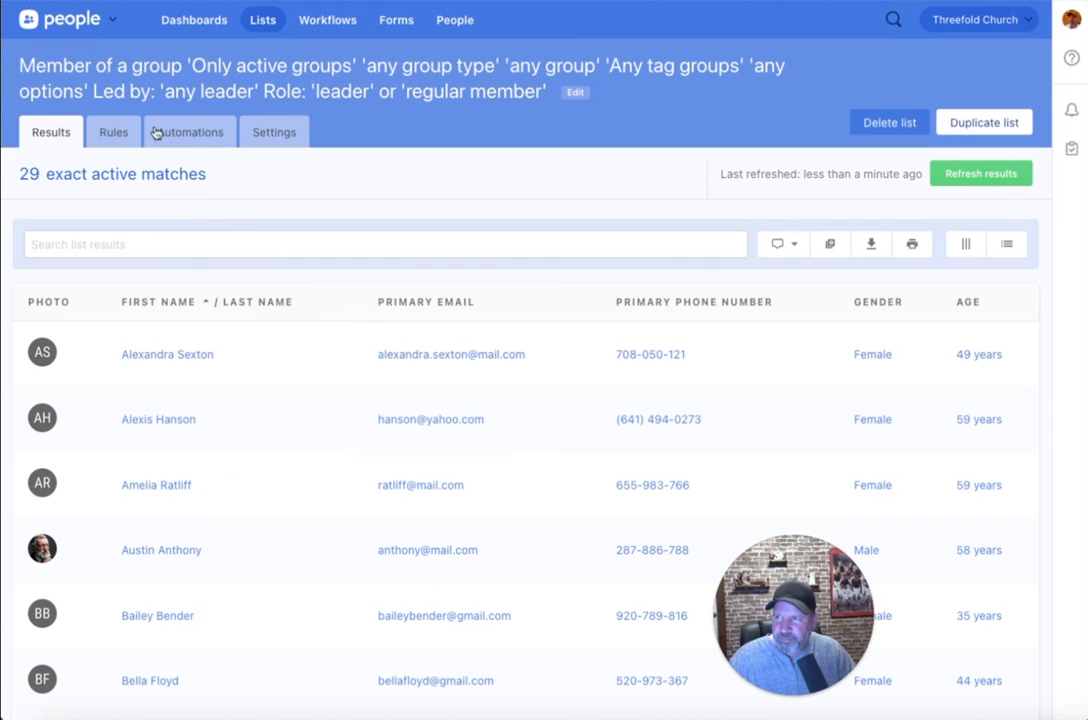
# Return to the list's rules and rename the list as "Group members"
pyautogui.click(100, 122)
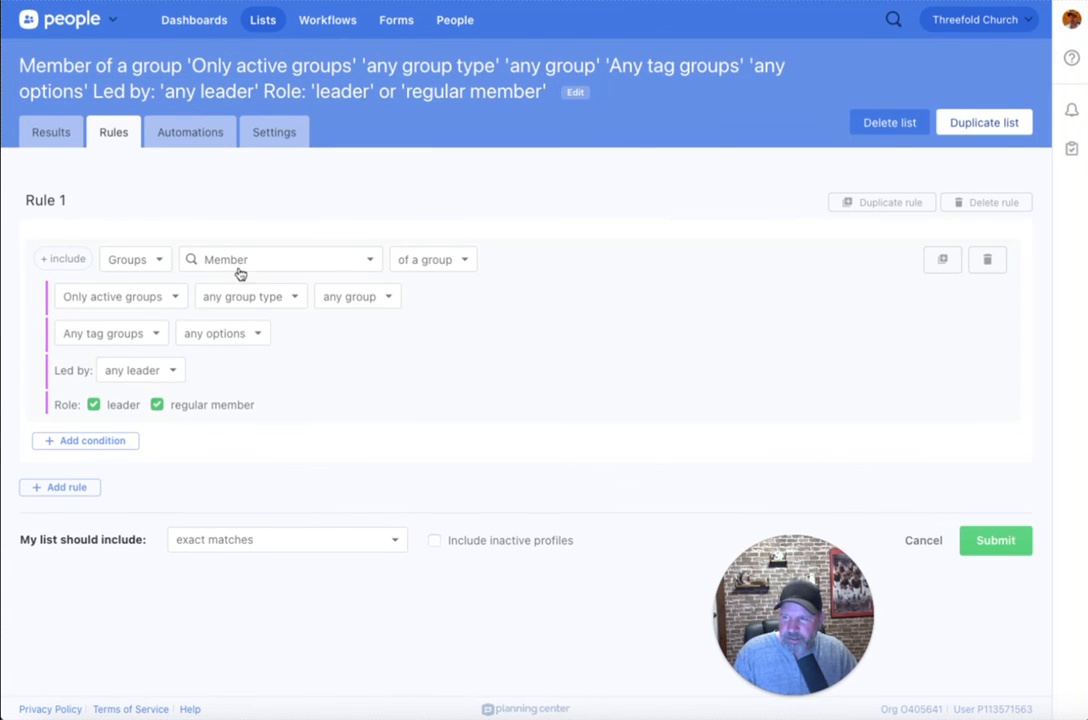
pyautogui.click(579, 97)
pyautogui.tripleClick(453, 63)
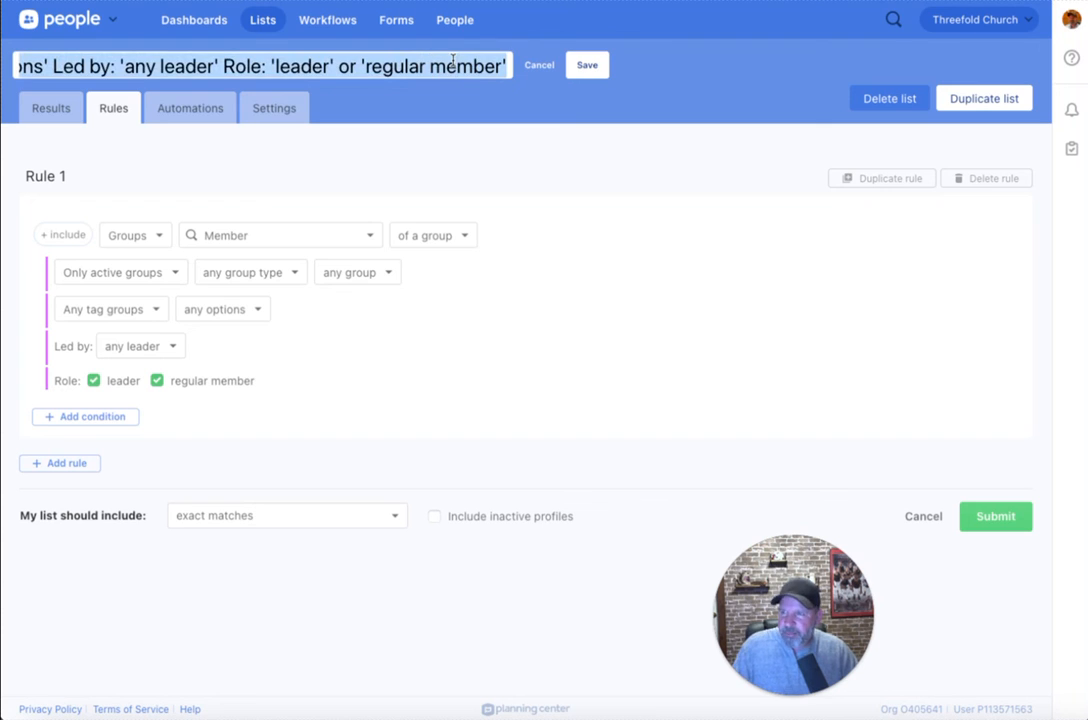
pyautogui.write('Group m')
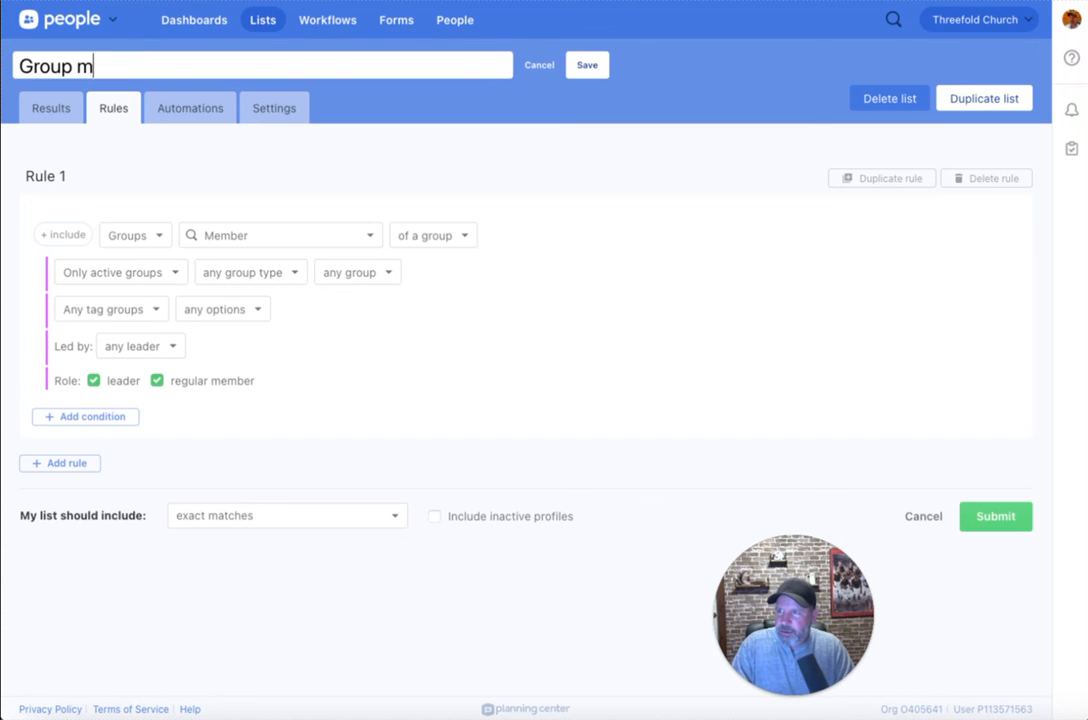
pyautogui.write('embers')
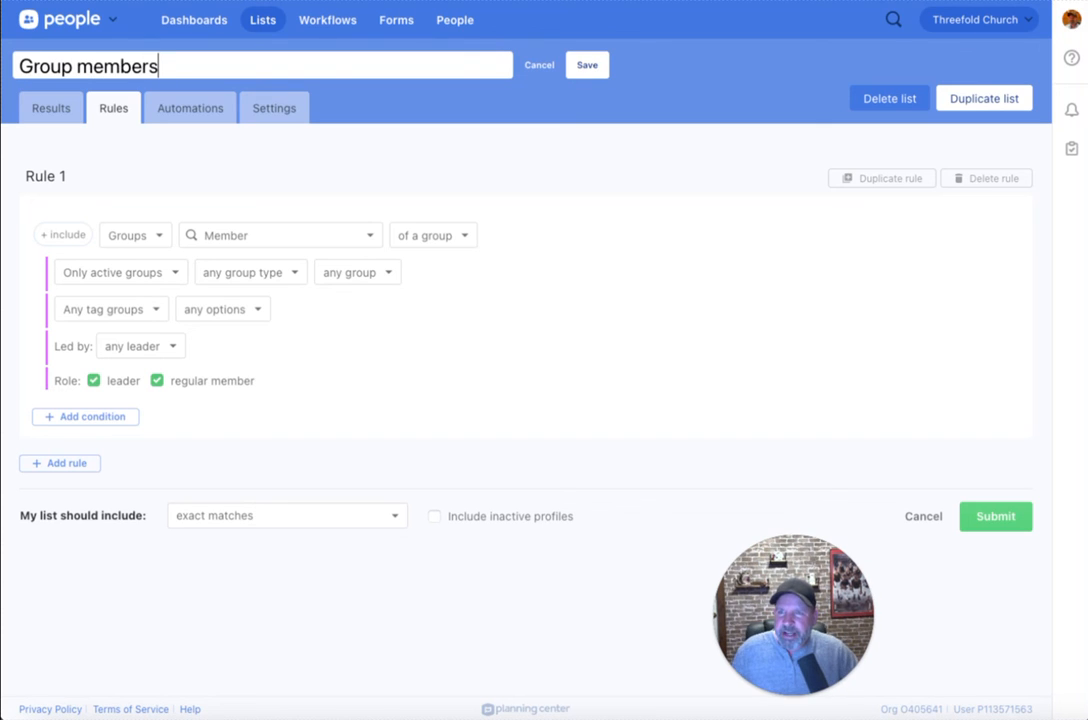
pyautogui.click(598, 66)
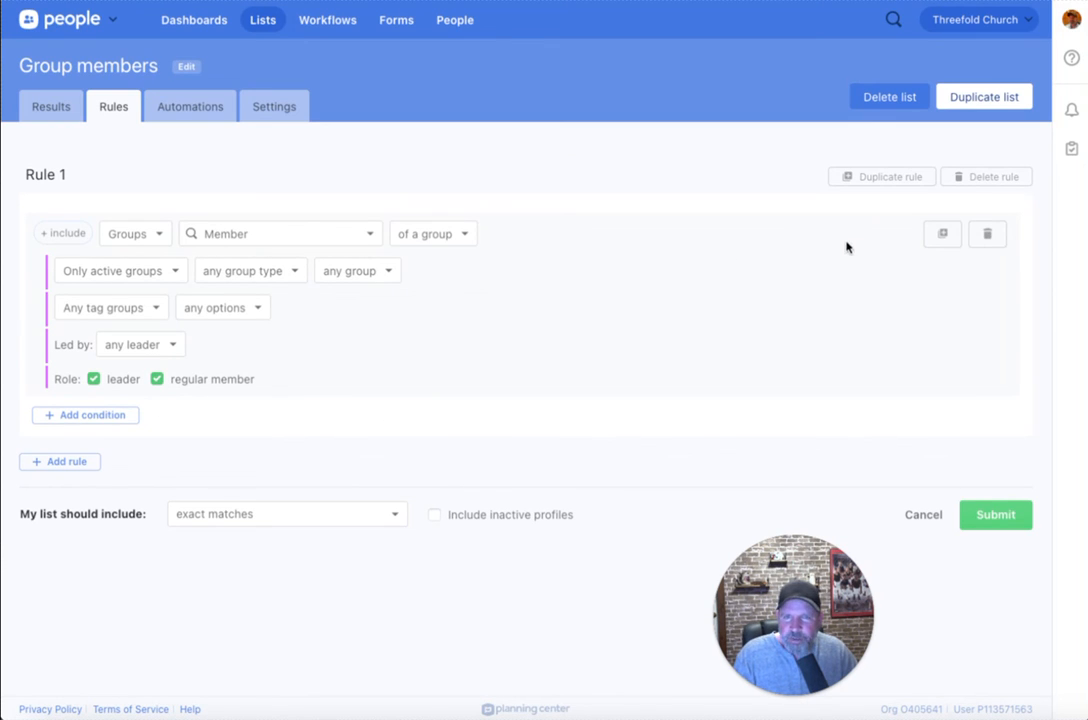
# Add a second rule with a Services condition that matches people who have a Team Assignment
pyautogui.click(66, 461)
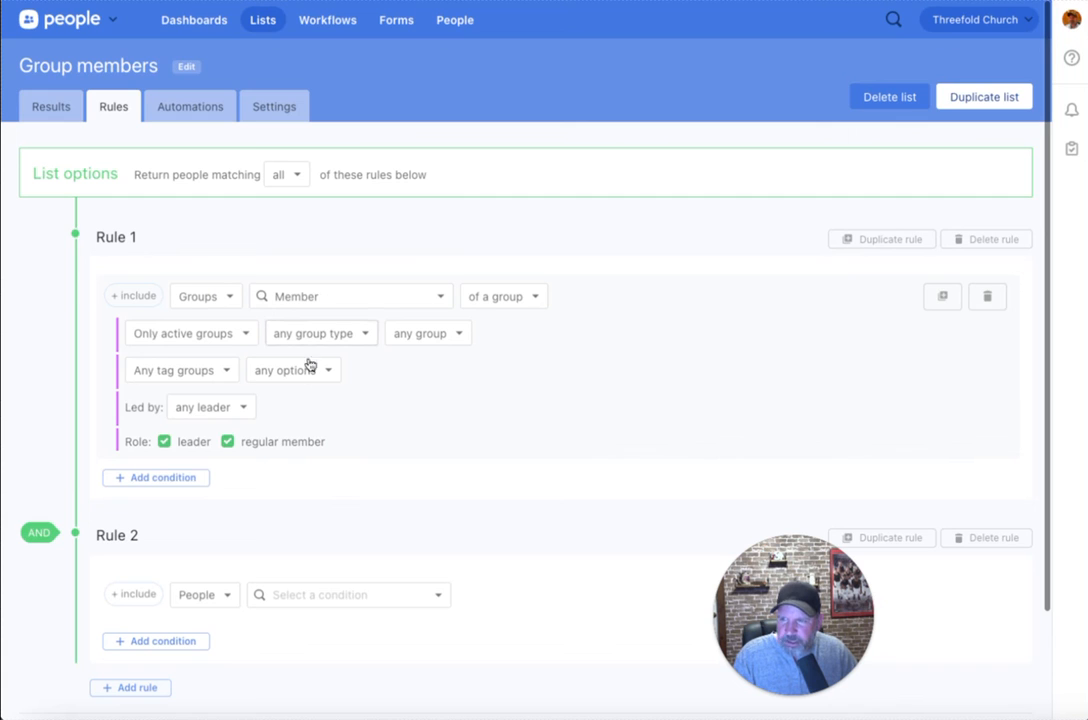
pyautogui.scroll(-3, 685, 462)
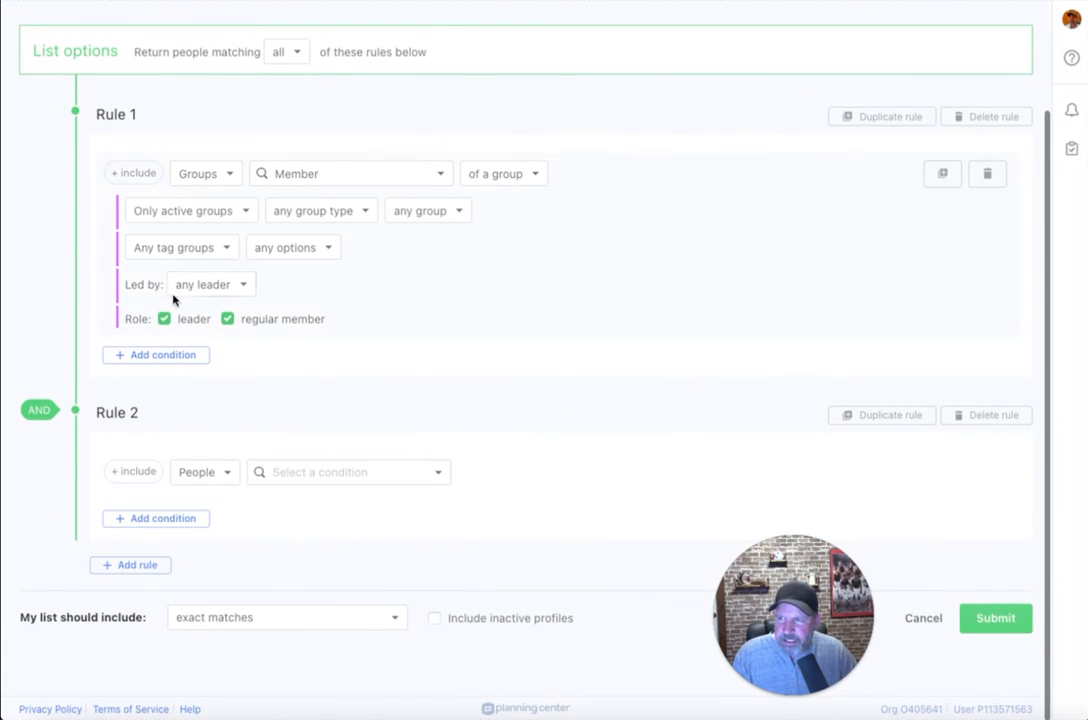
pyautogui.click(222, 477)
pyautogui.click(212, 664)
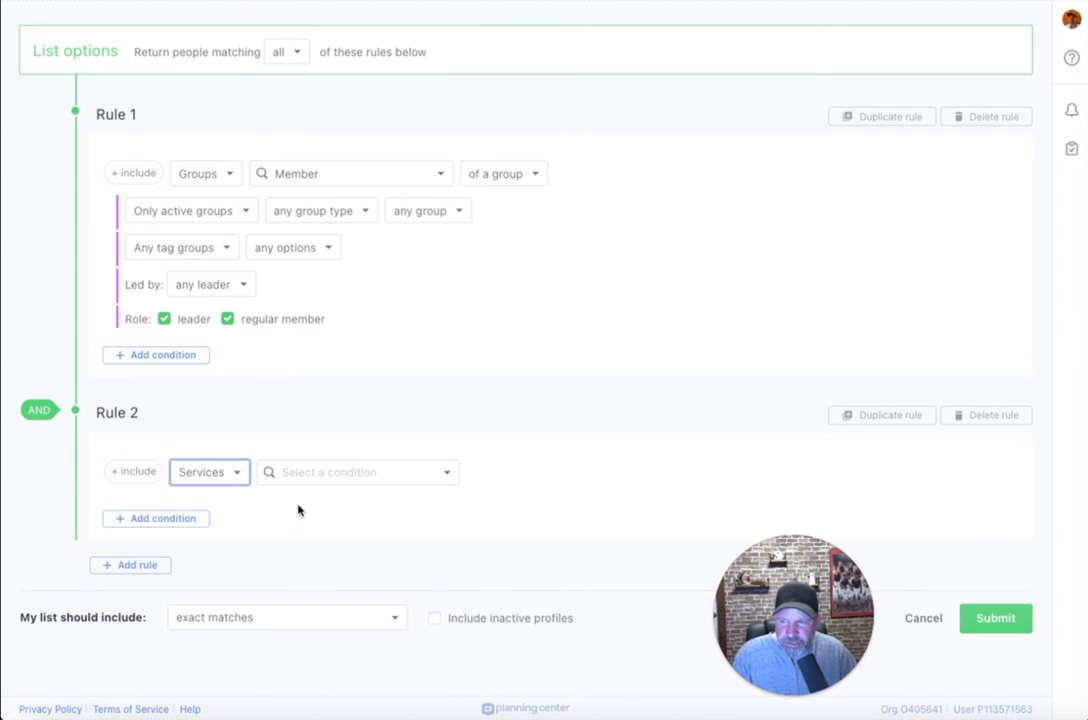
pyautogui.click(326, 486)
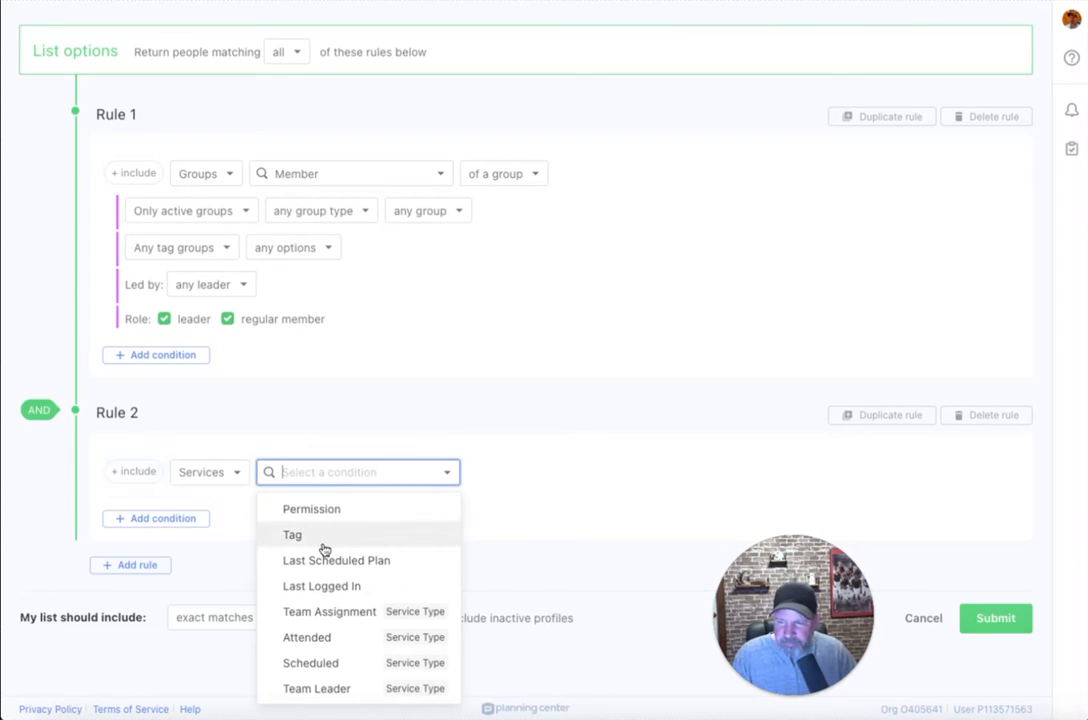
pyautogui.click(330, 611)
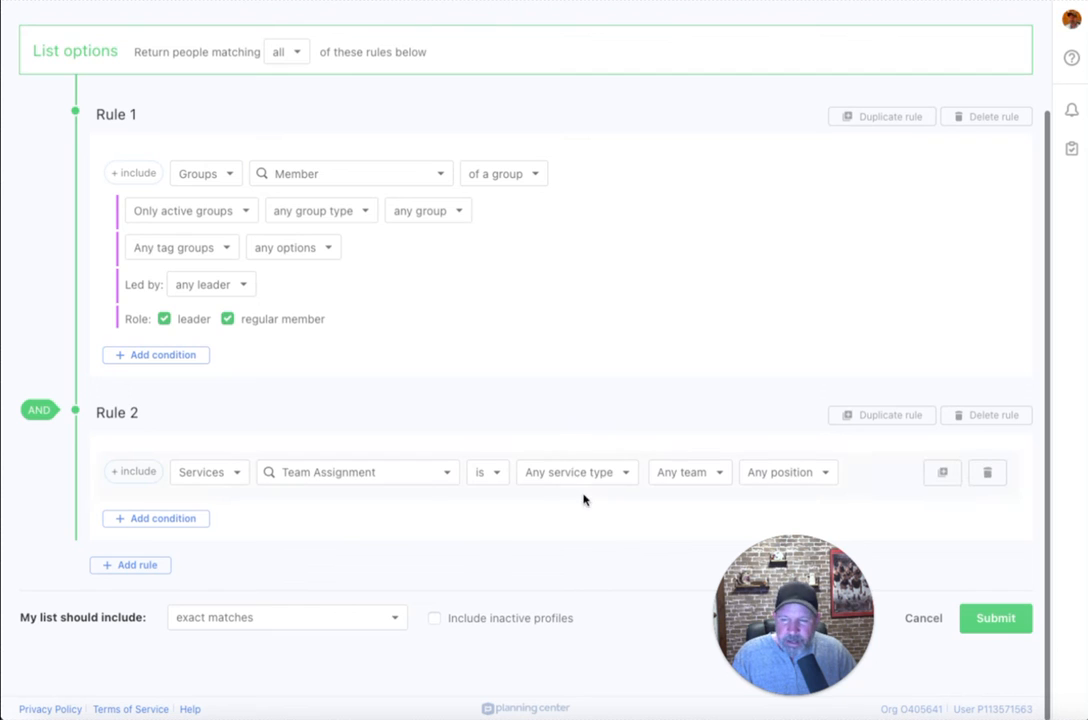
# Review the team and service type choices of Rule 2's Team Assignment, keep any team and any service type, and submit the rules
pyautogui.click(698, 477)
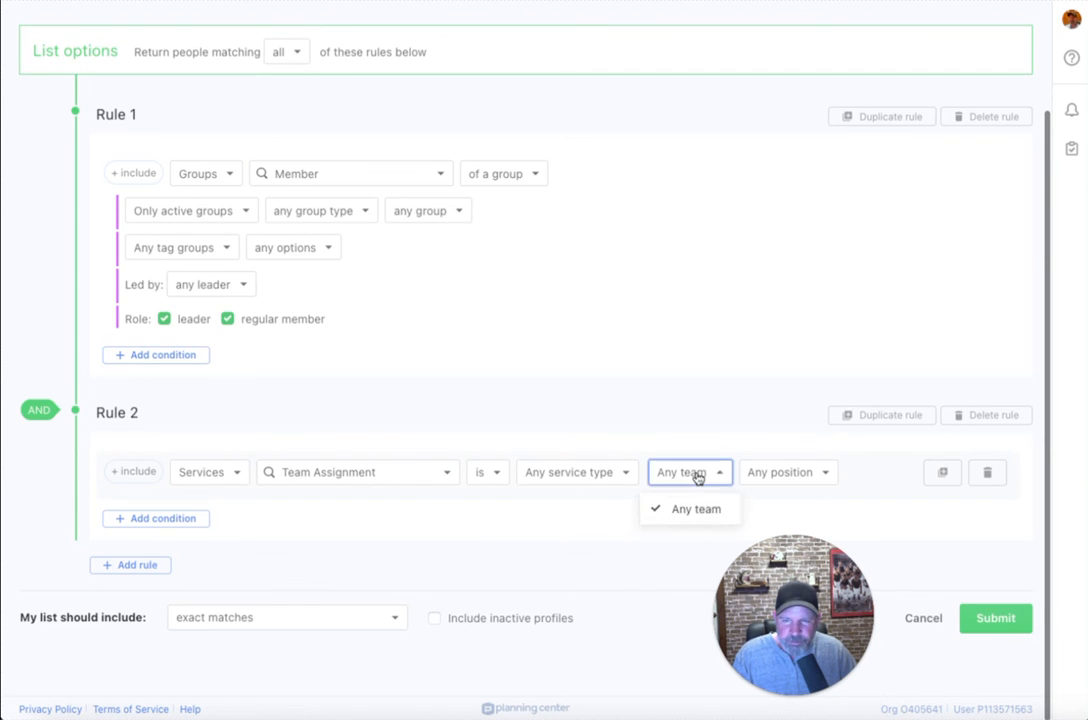
pyautogui.click(608, 545)
pyautogui.click(600, 473)
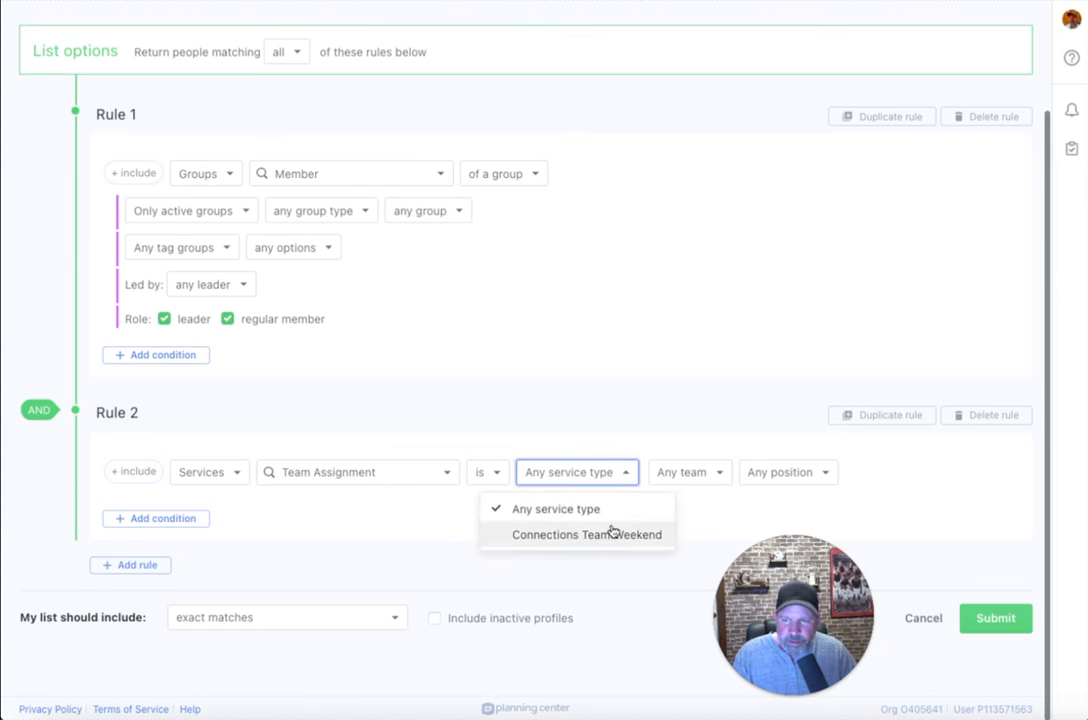
pyautogui.click(612, 433)
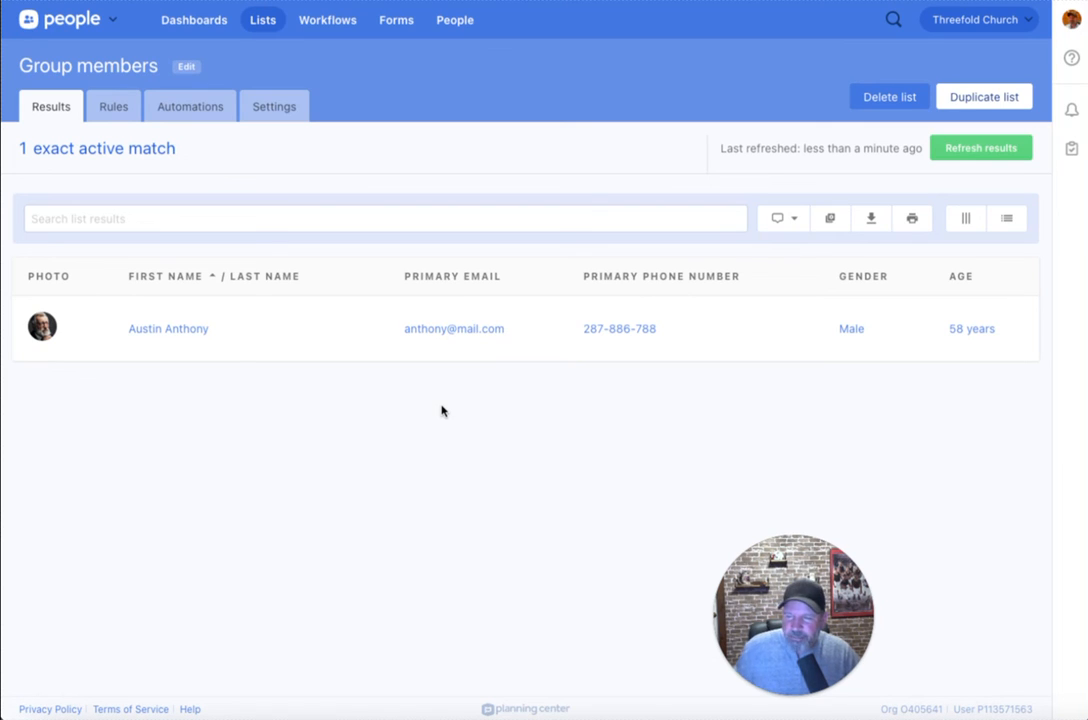
# Switch Rule 1 of the list to a Registrations condition that matches people who are a named attendee for an event
pyautogui.click(115, 109)
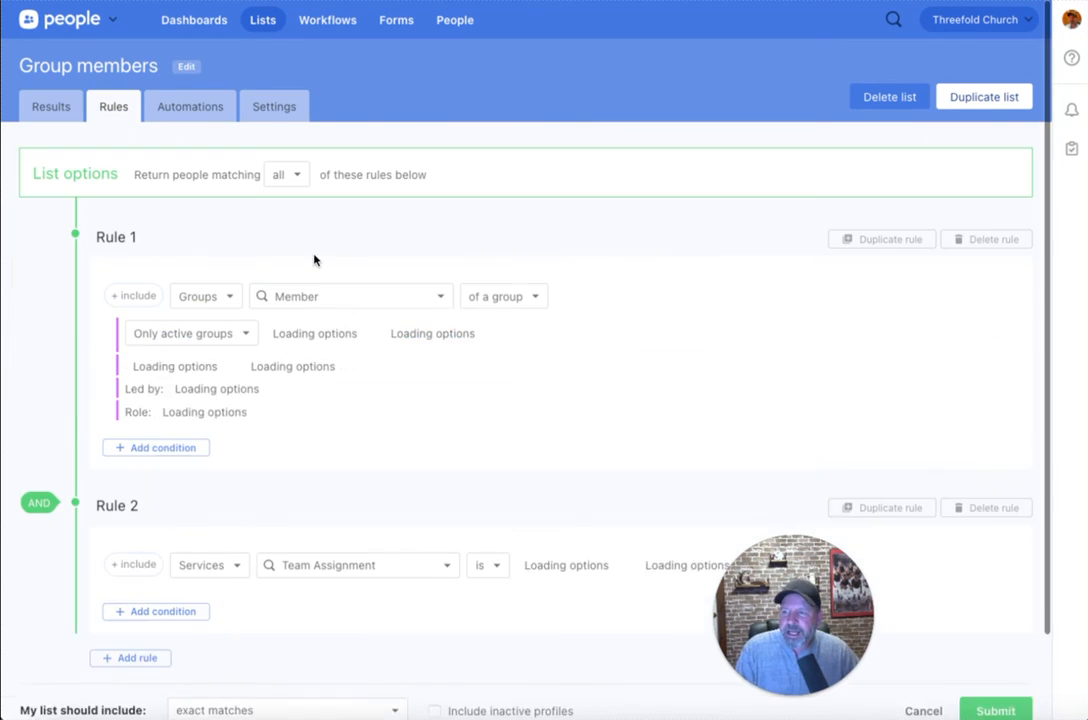
pyautogui.click(226, 303)
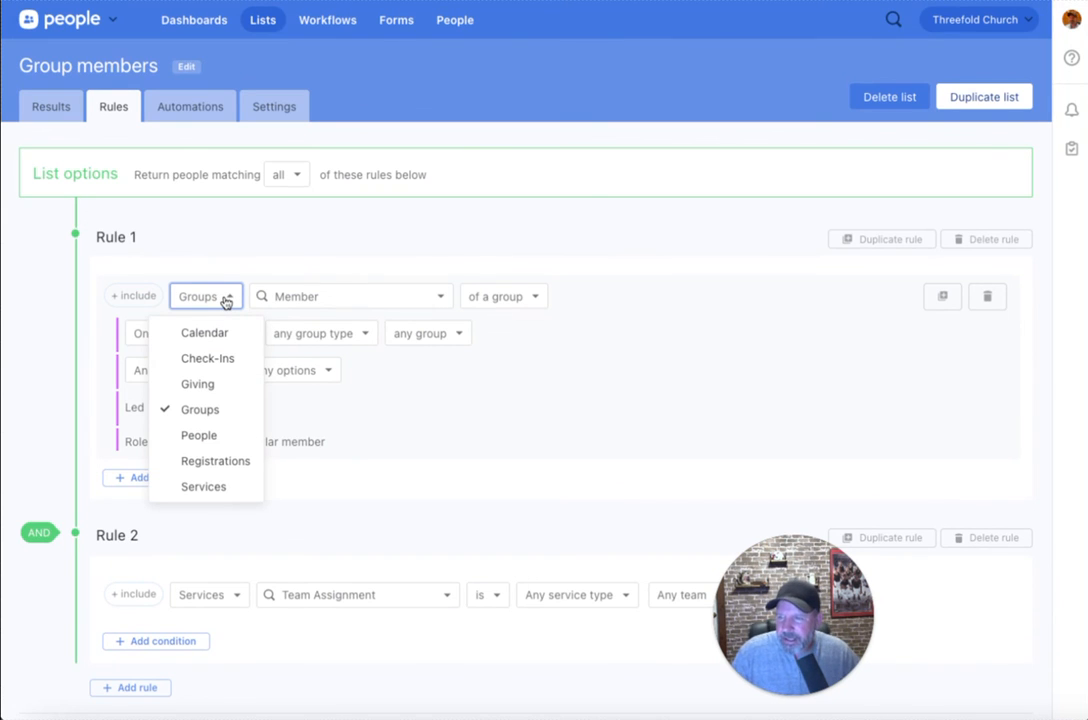
pyautogui.click(204, 461)
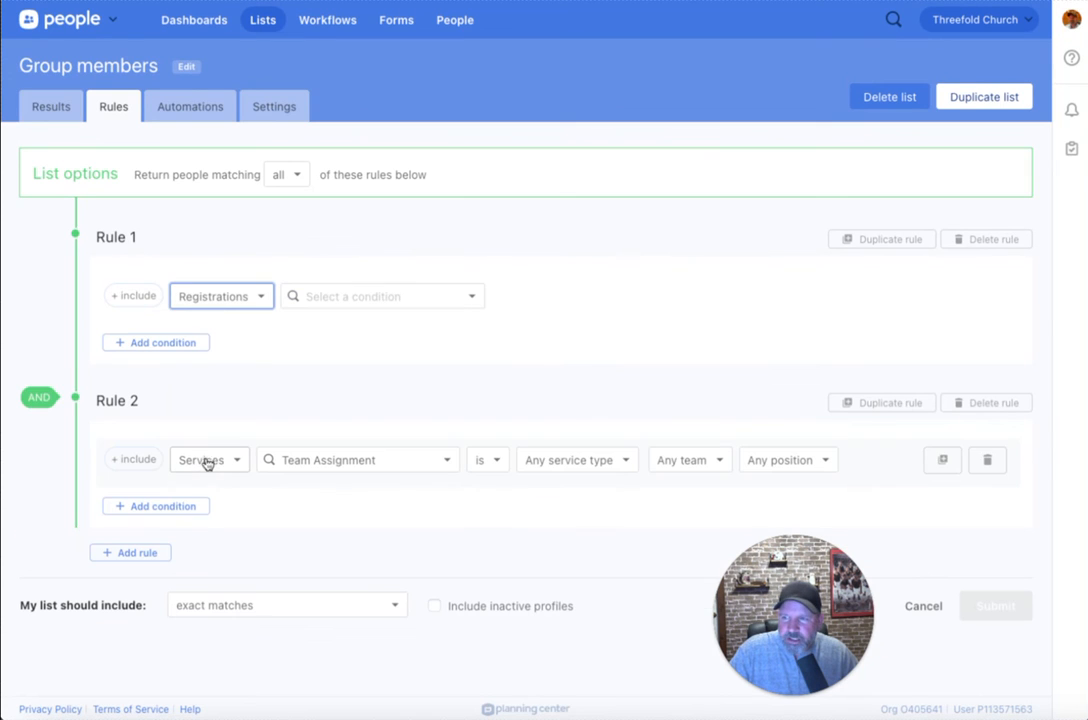
pyautogui.click(333, 300)
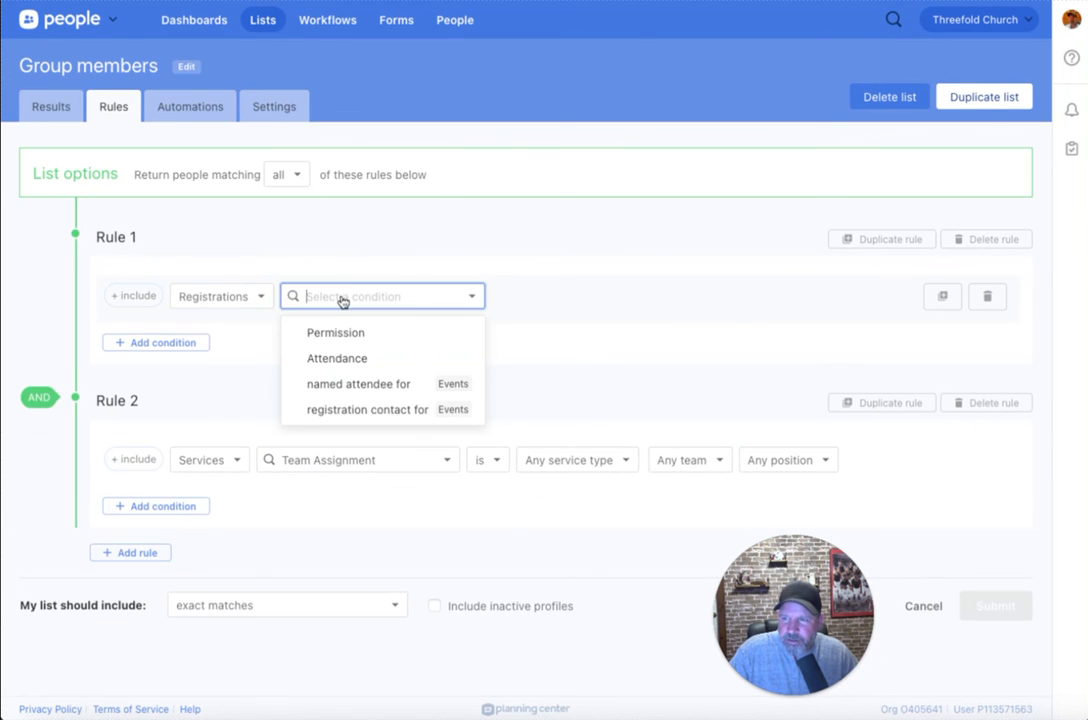
pyautogui.click(348, 394)
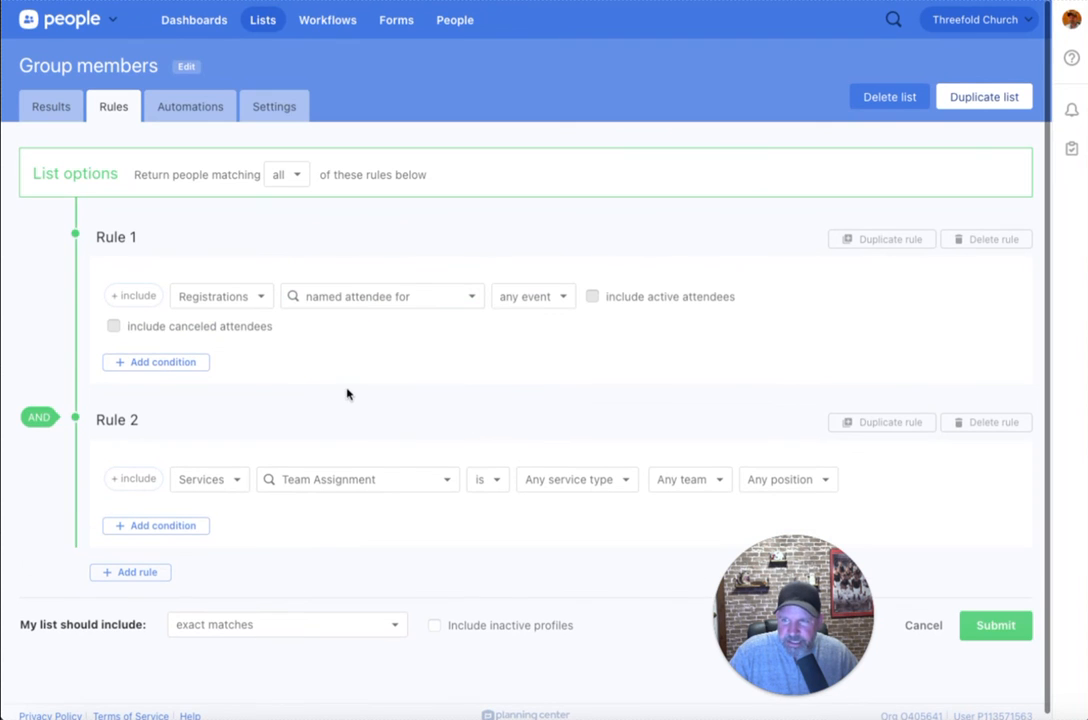
# Try limiting Rule 1's named attendee condition to a specific event and to any event in the category, and review the remaining event choices
pyautogui.click(549, 297)
pyautogui.click(519, 412)
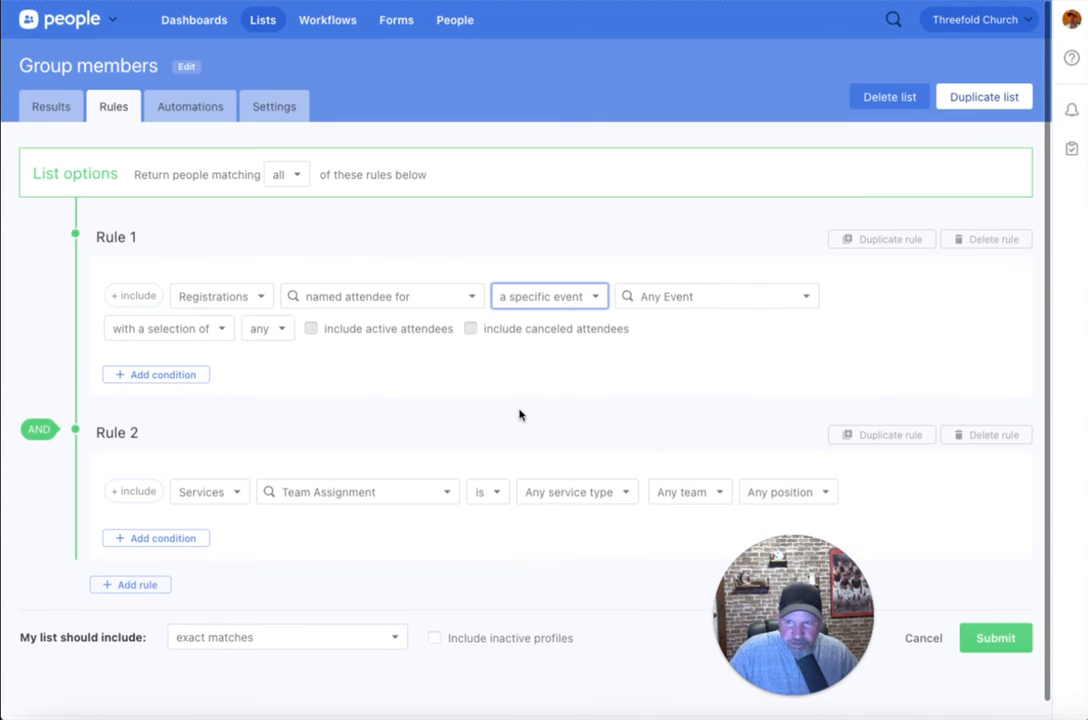
pyautogui.click(585, 298)
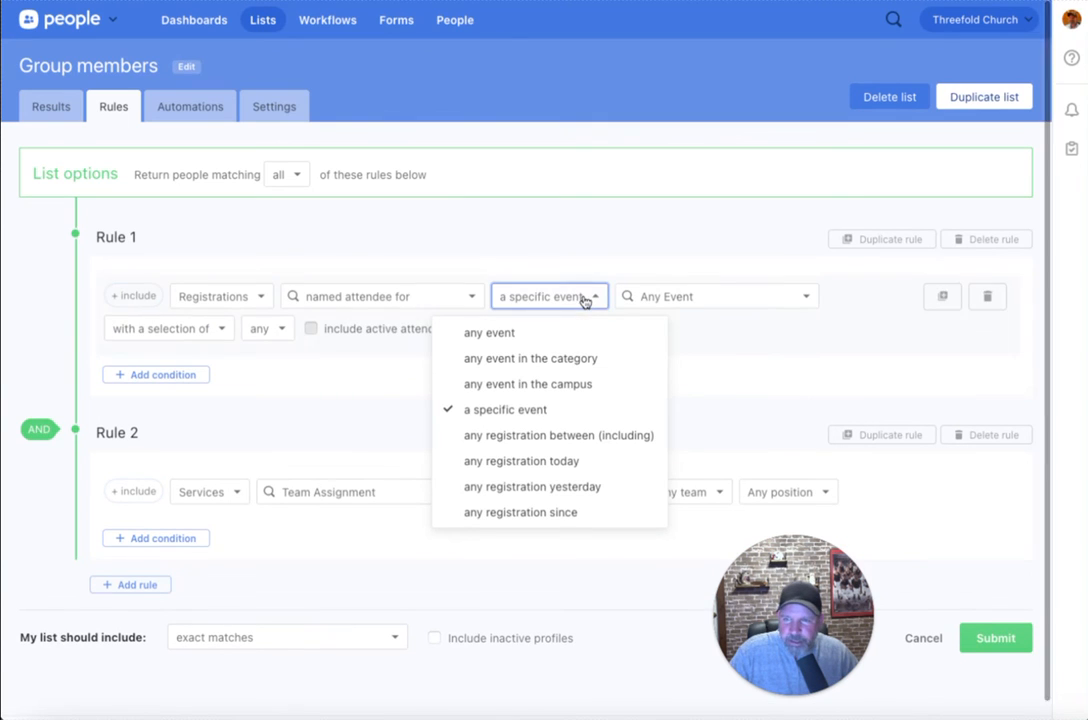
pyautogui.click(585, 365)
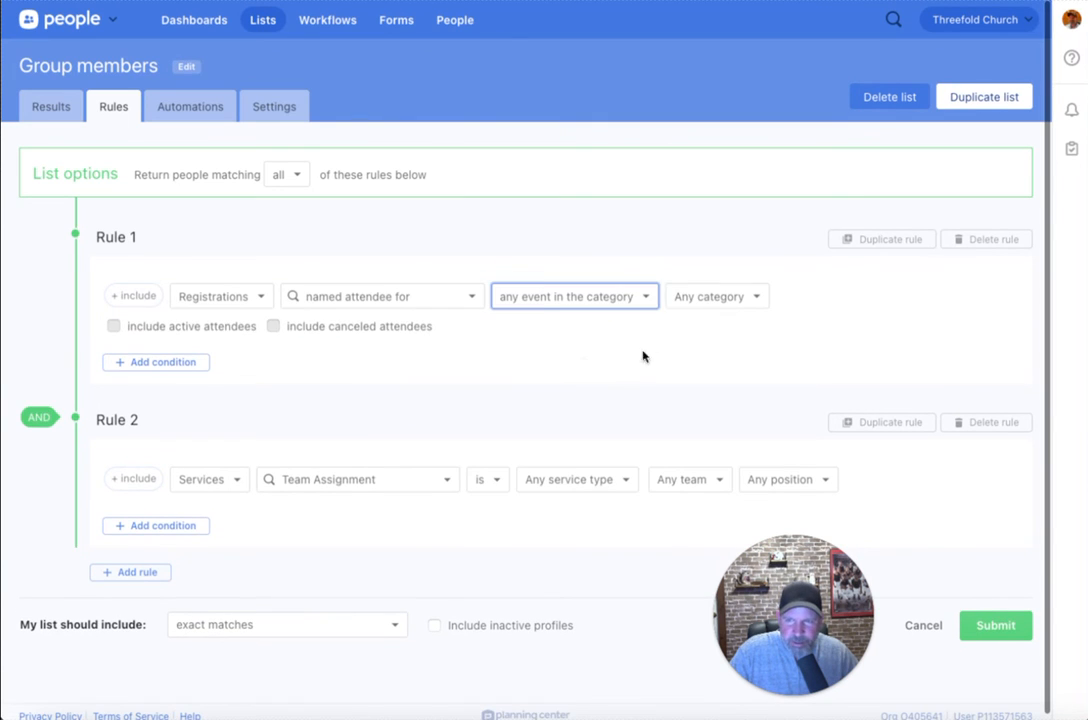
pyautogui.click(641, 299)
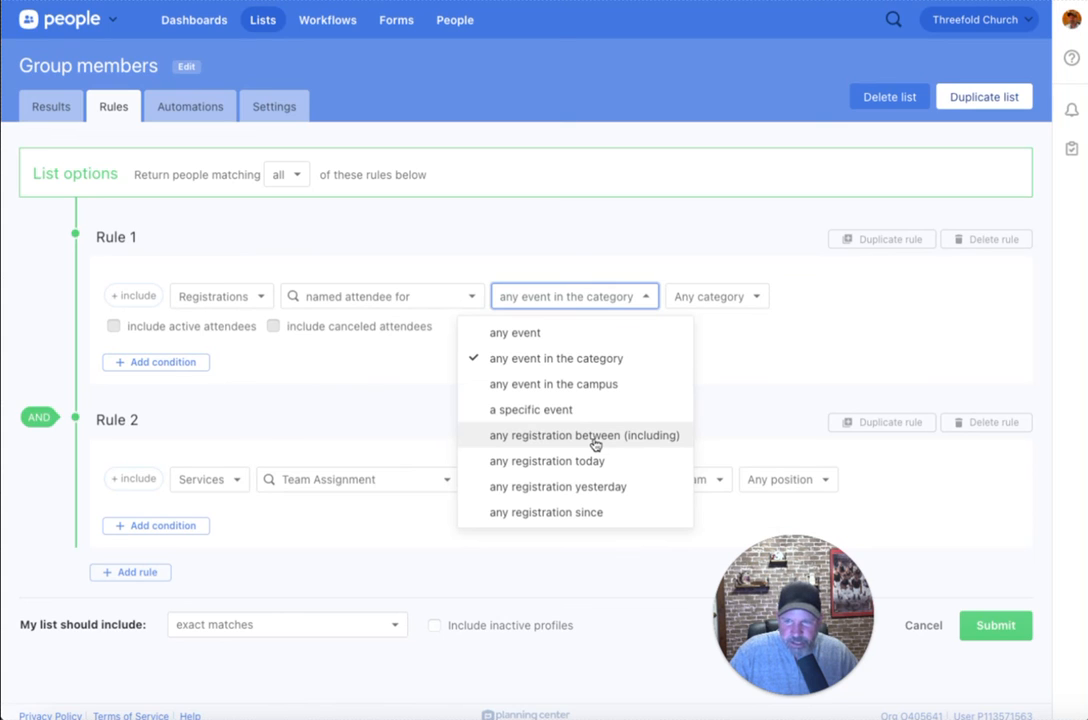
pyautogui.click(768, 374)
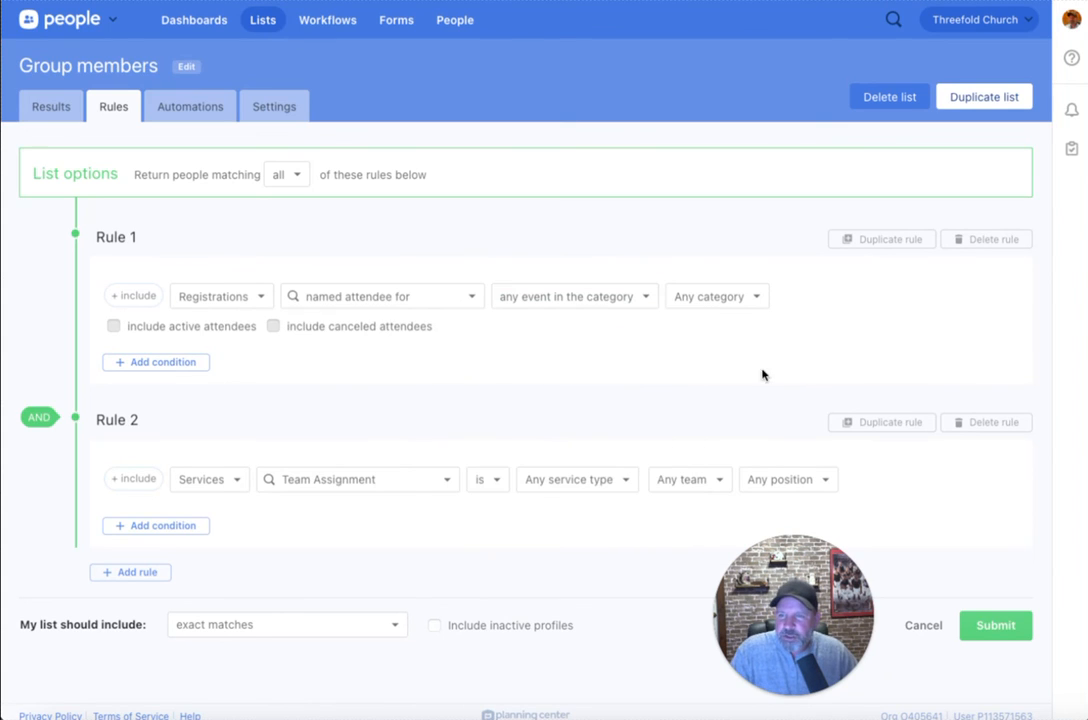
# Switch Rule 1 to a Check-Ins condition based on Attendance
pyautogui.click(248, 298)
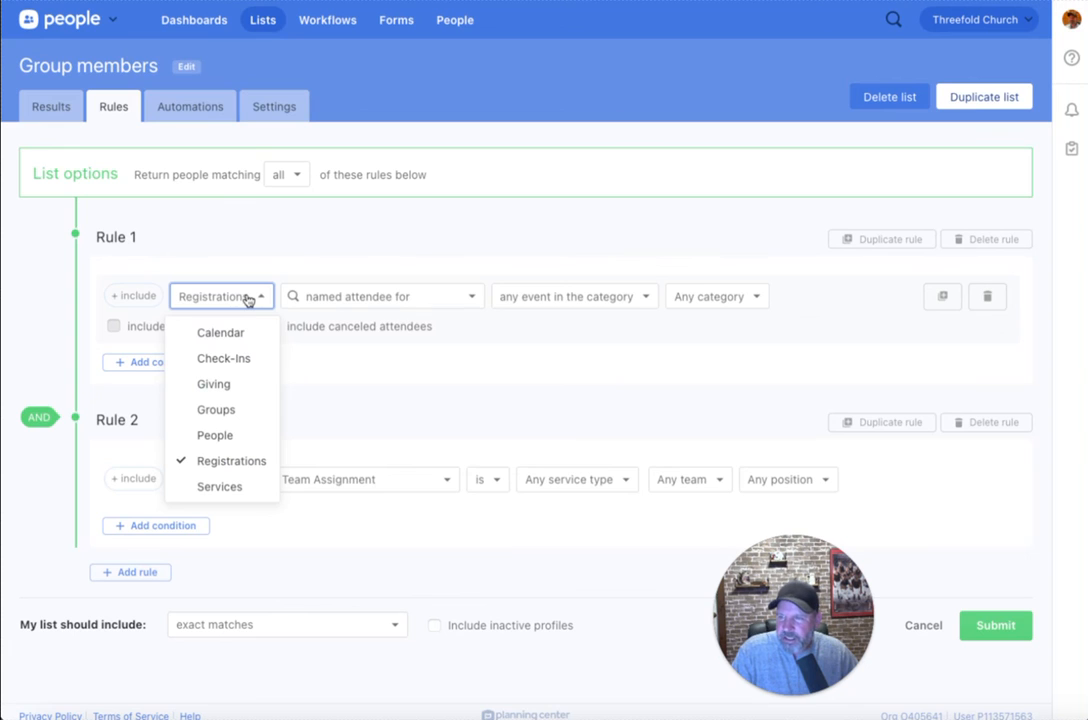
pyautogui.click(232, 358)
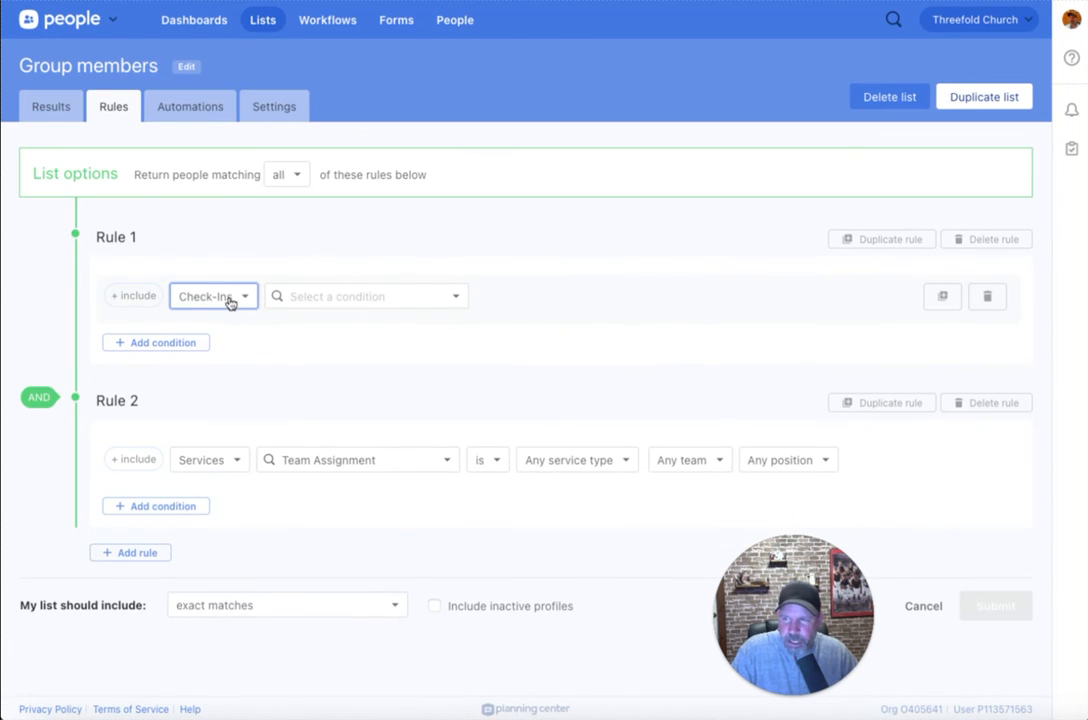
pyautogui.click(318, 297)
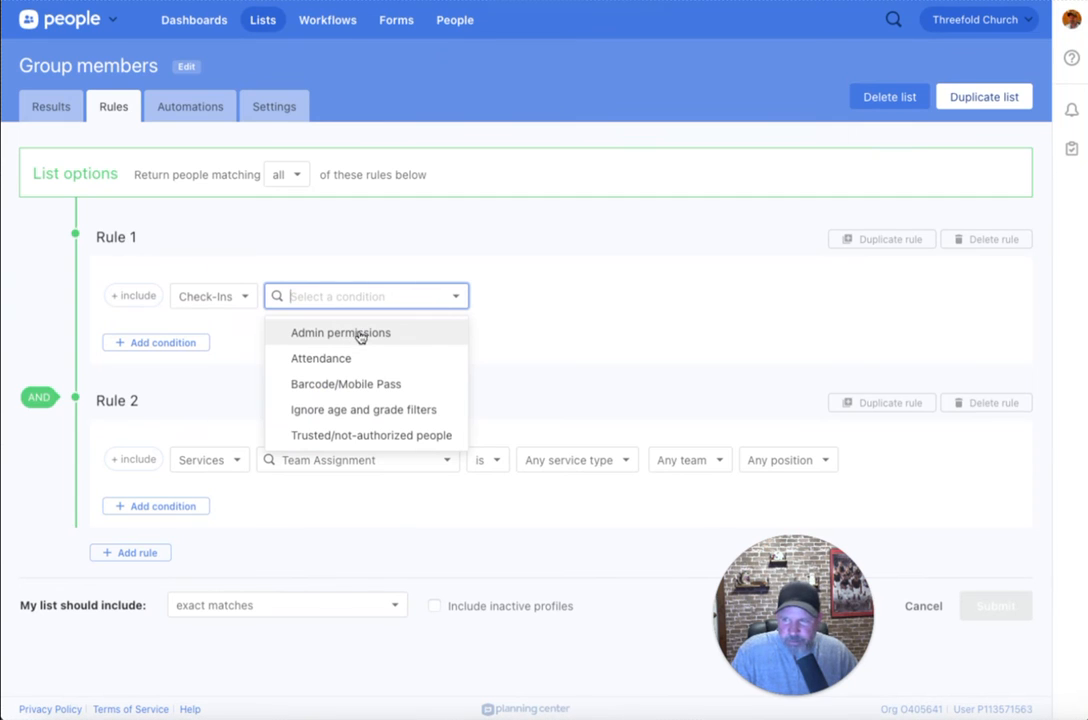
pyautogui.click(335, 358)
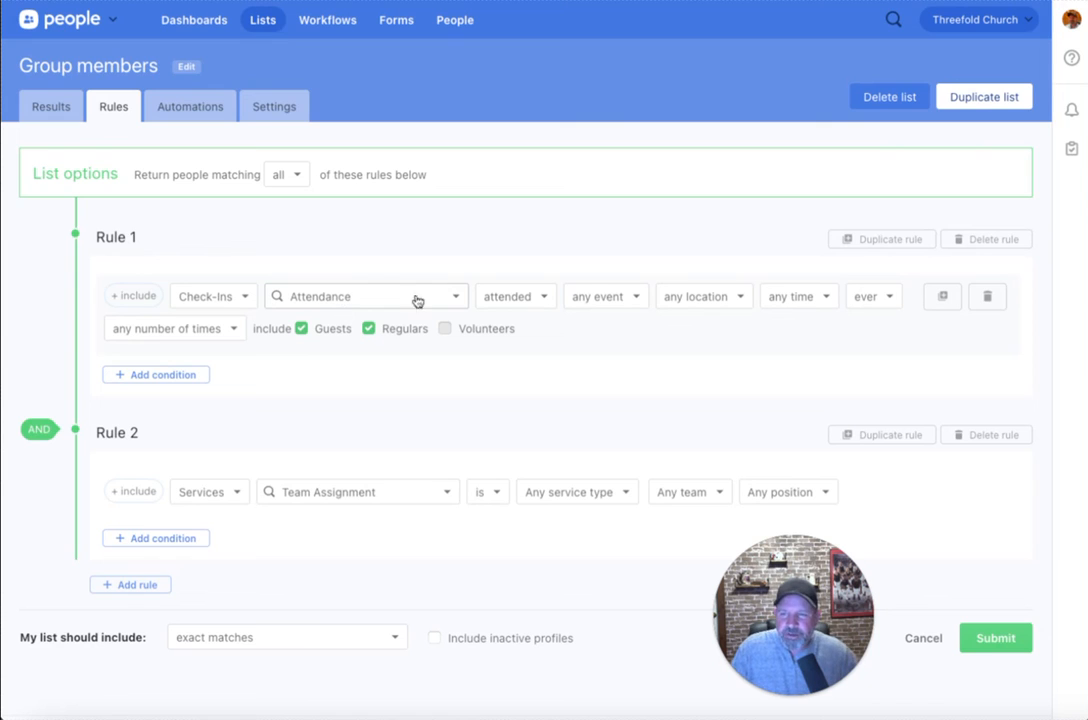
# Review the attendance type and event choices of Rule 1's Attendance condition, keeping attended and any event
pyautogui.click(546, 300)
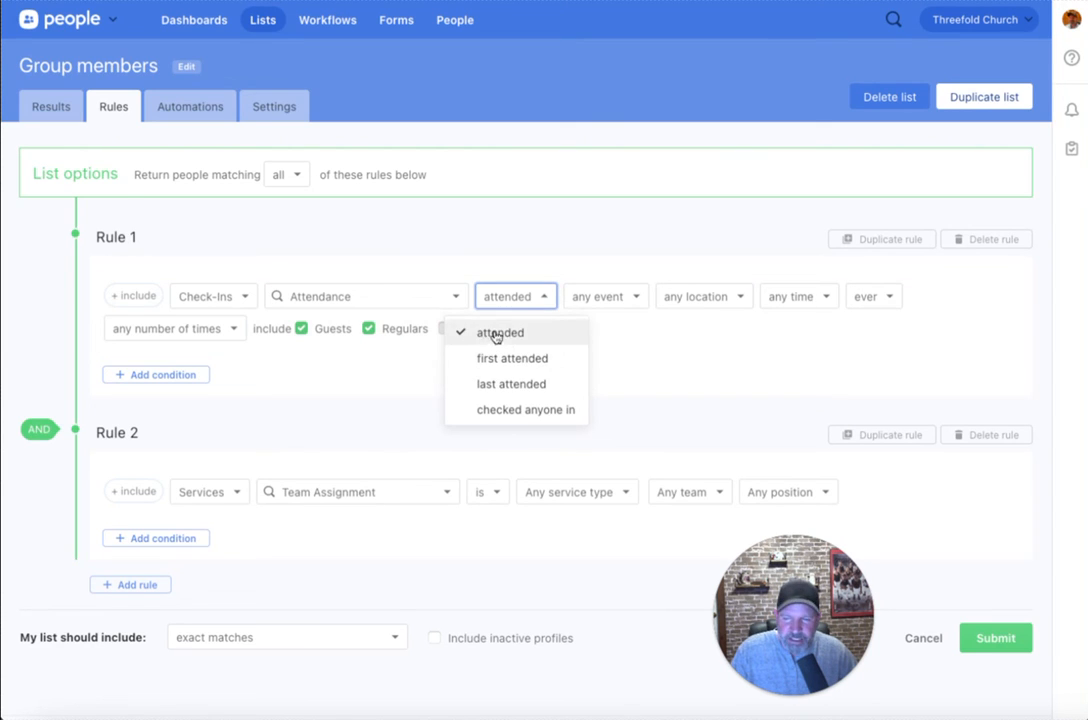
pyautogui.click(578, 337)
pyautogui.click(638, 298)
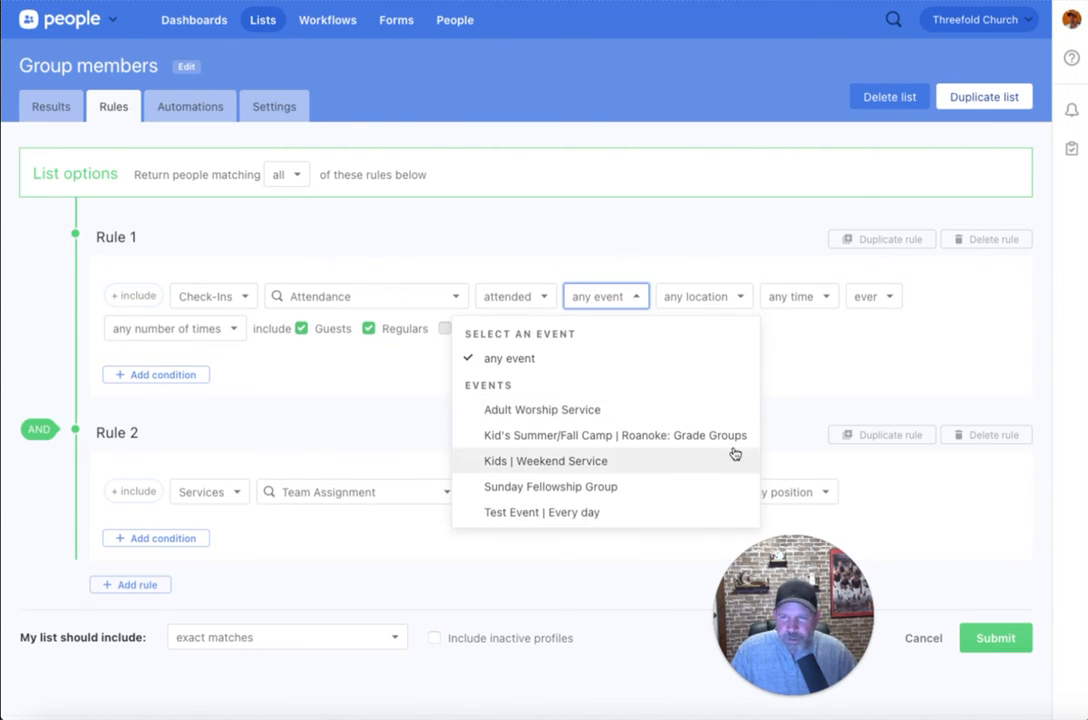
pyautogui.click(799, 381)
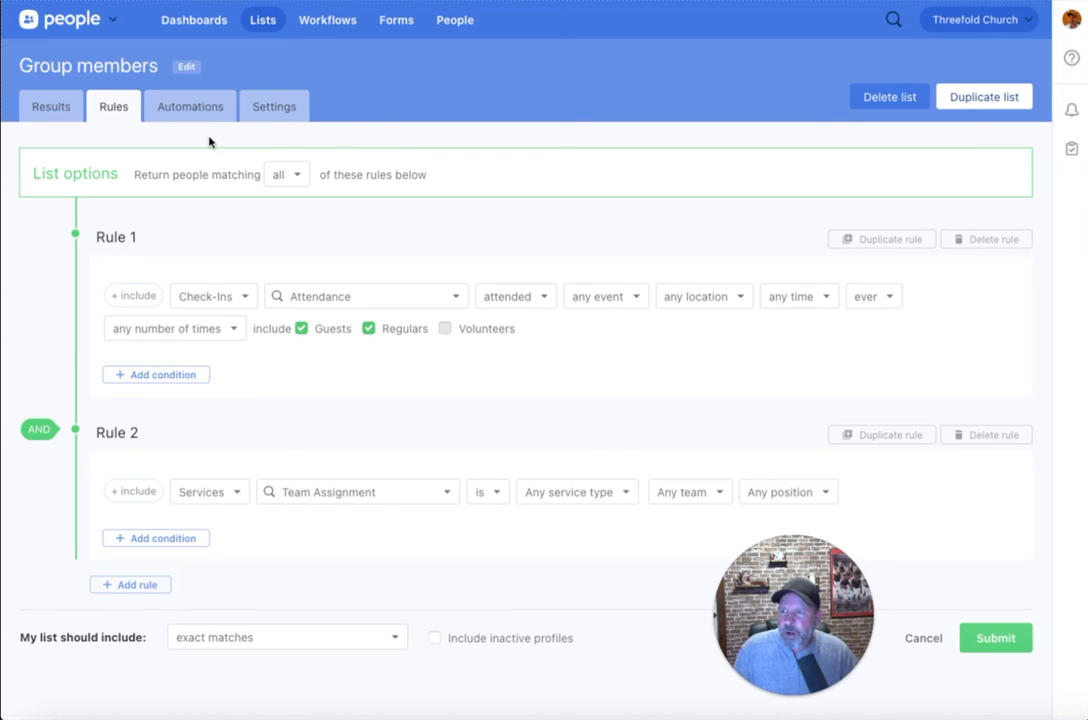
# Start an automation for people added to this list that updates the Growth Path/Track fields in People
pyautogui.click(190, 112)
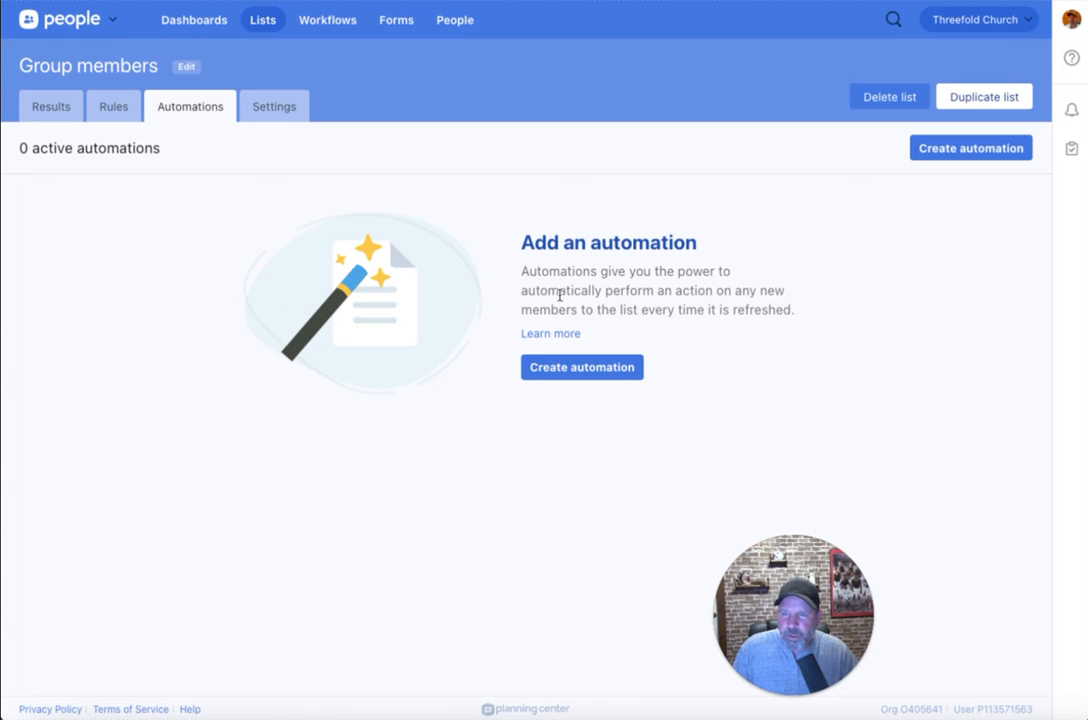
pyautogui.click(584, 369)
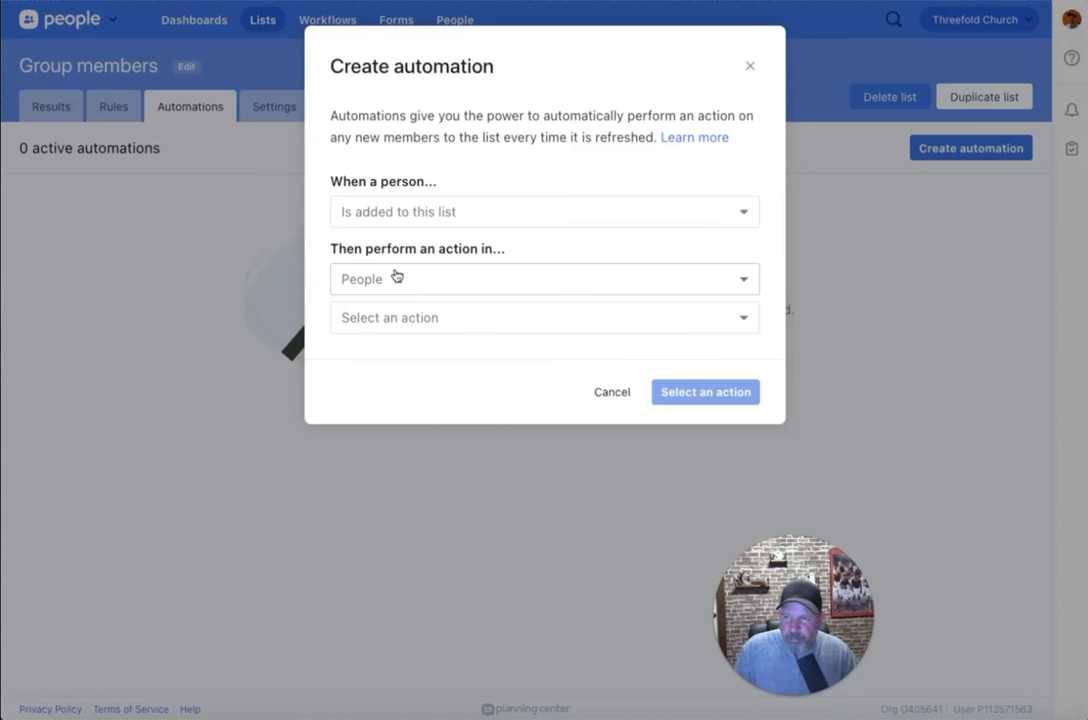
pyautogui.click(449, 319)
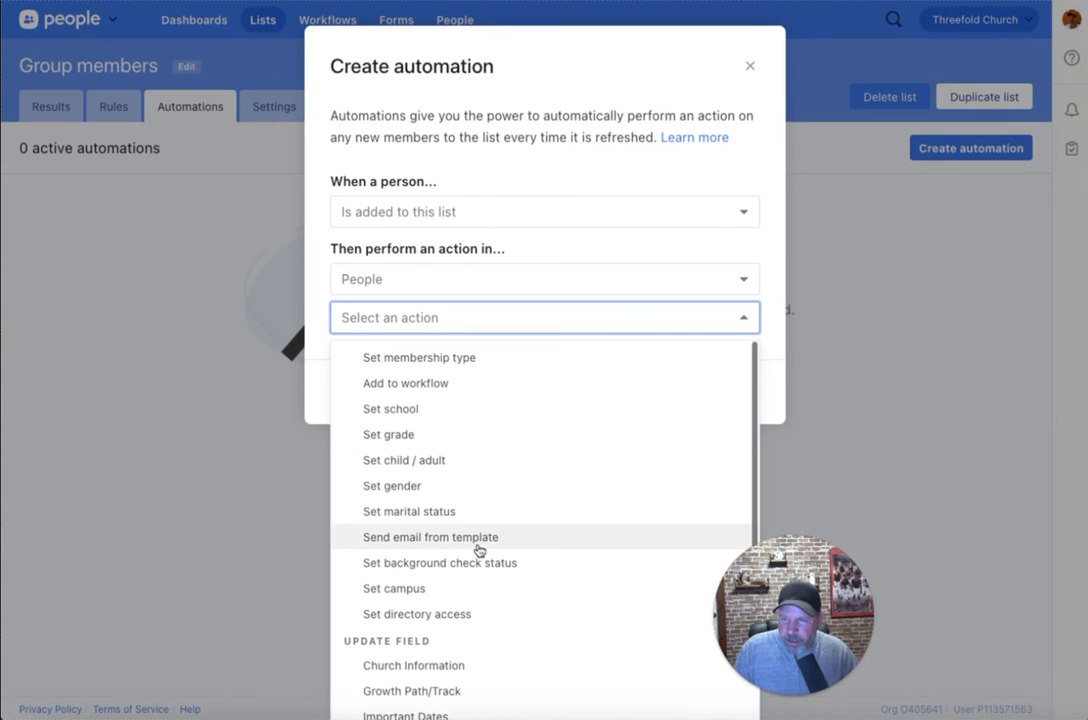
pyautogui.scroll(-2, 476, 619)
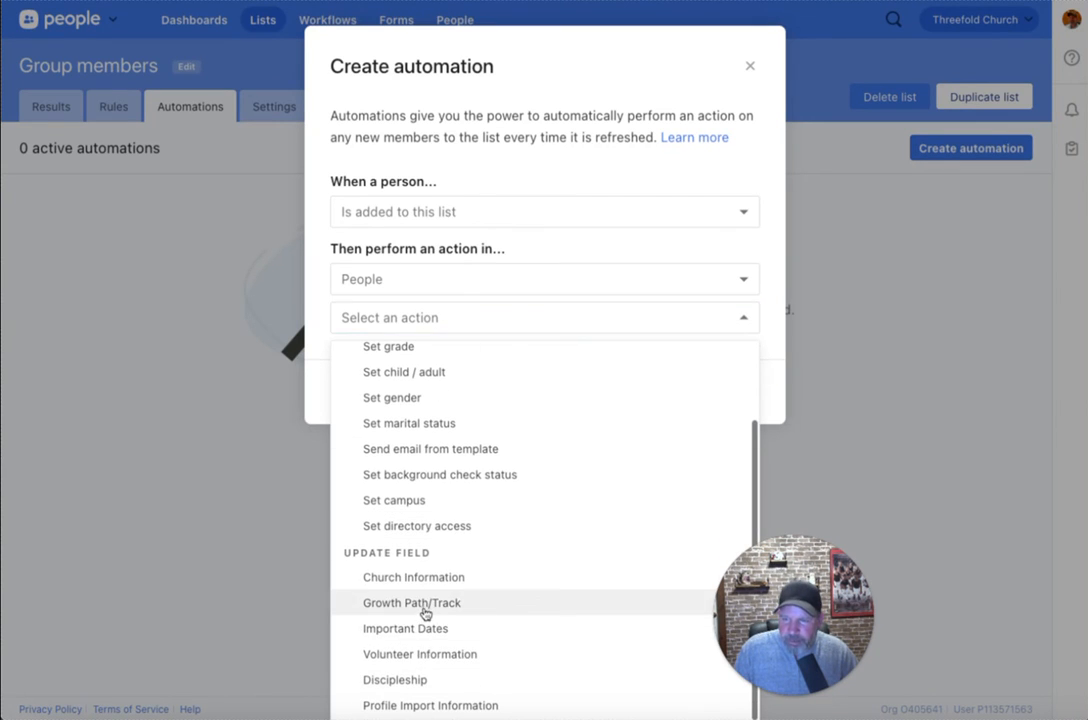
pyautogui.click(425, 604)
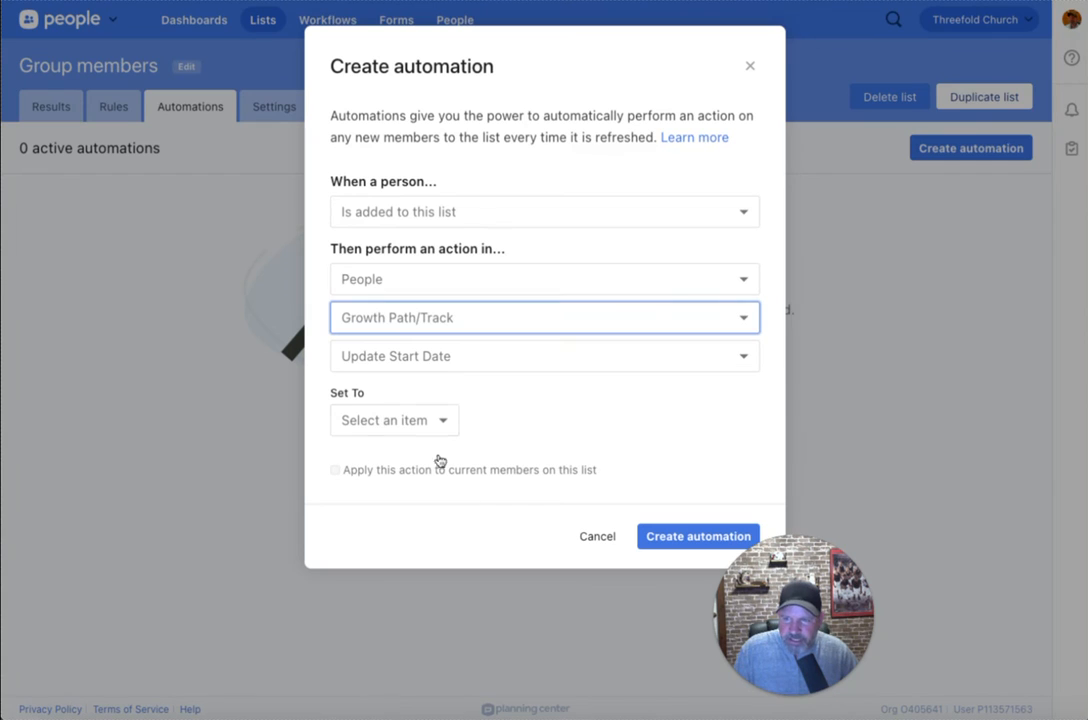
# Make the automation update Start Date to the date automation runs, and create it
pyautogui.click(435, 363)
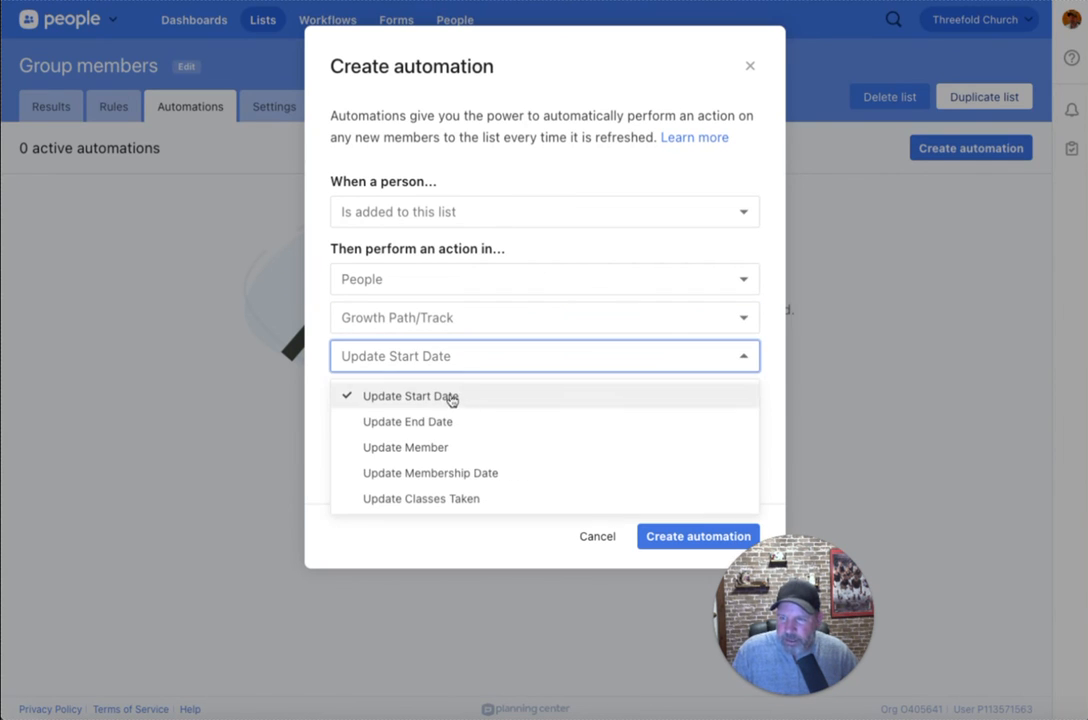
pyautogui.click(449, 396)
pyautogui.click(440, 420)
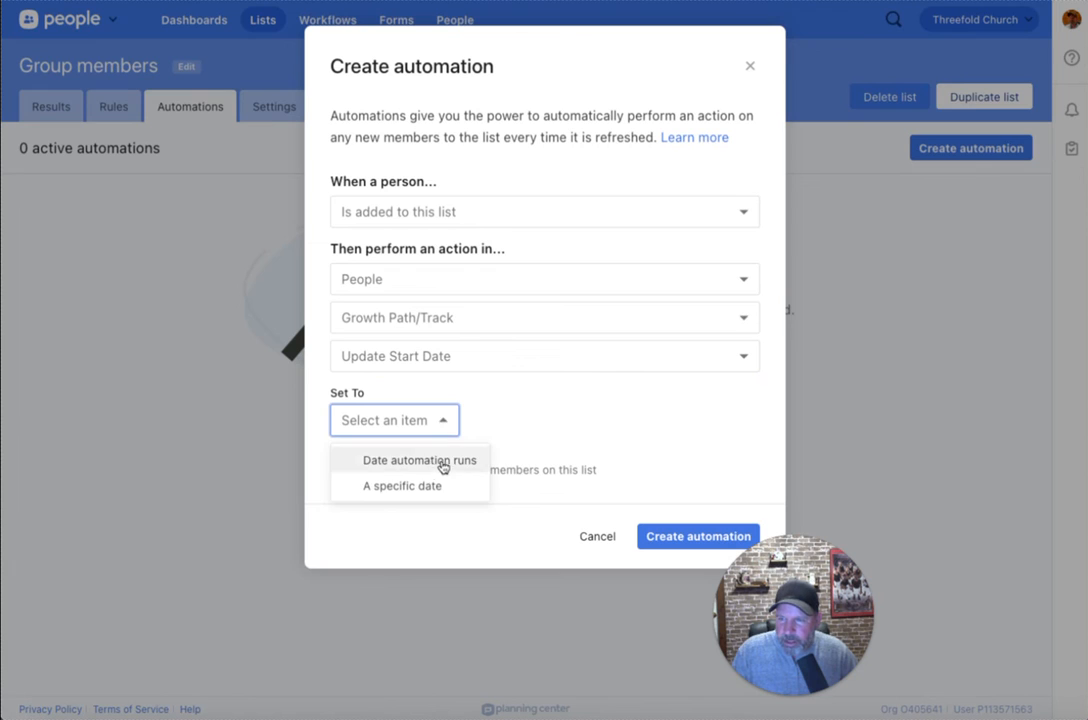
pyautogui.click(418, 462)
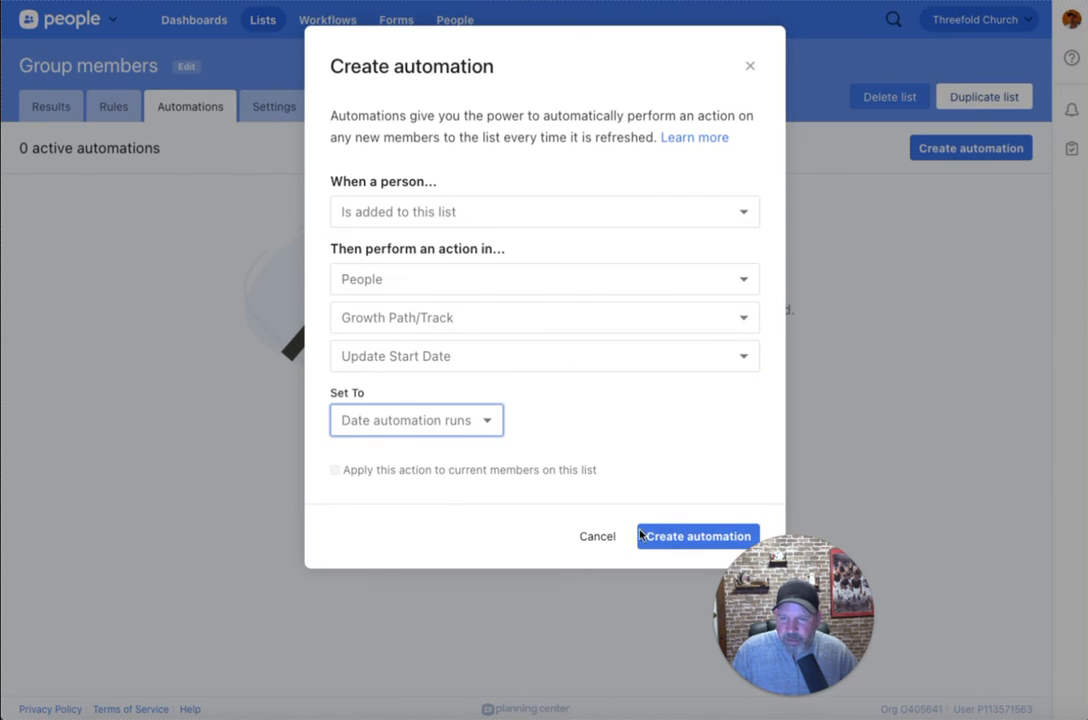
pyautogui.click(680, 537)
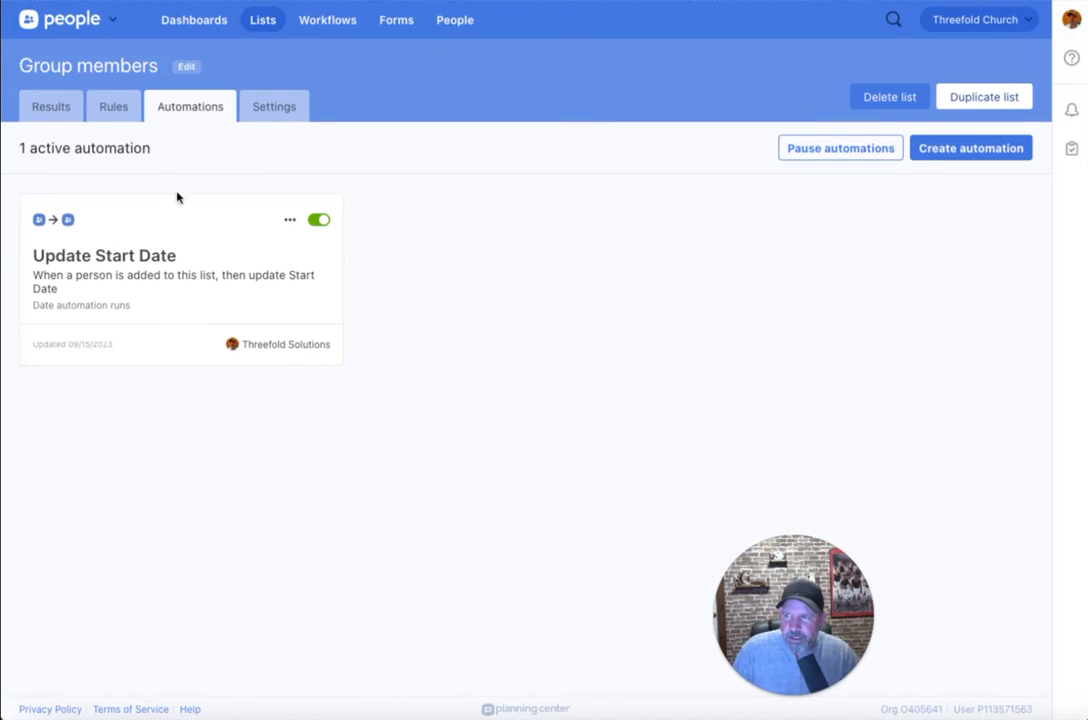
# In the list's settings, set the category to Automations and enable auto-refresh every night
pyautogui.click(277, 110)
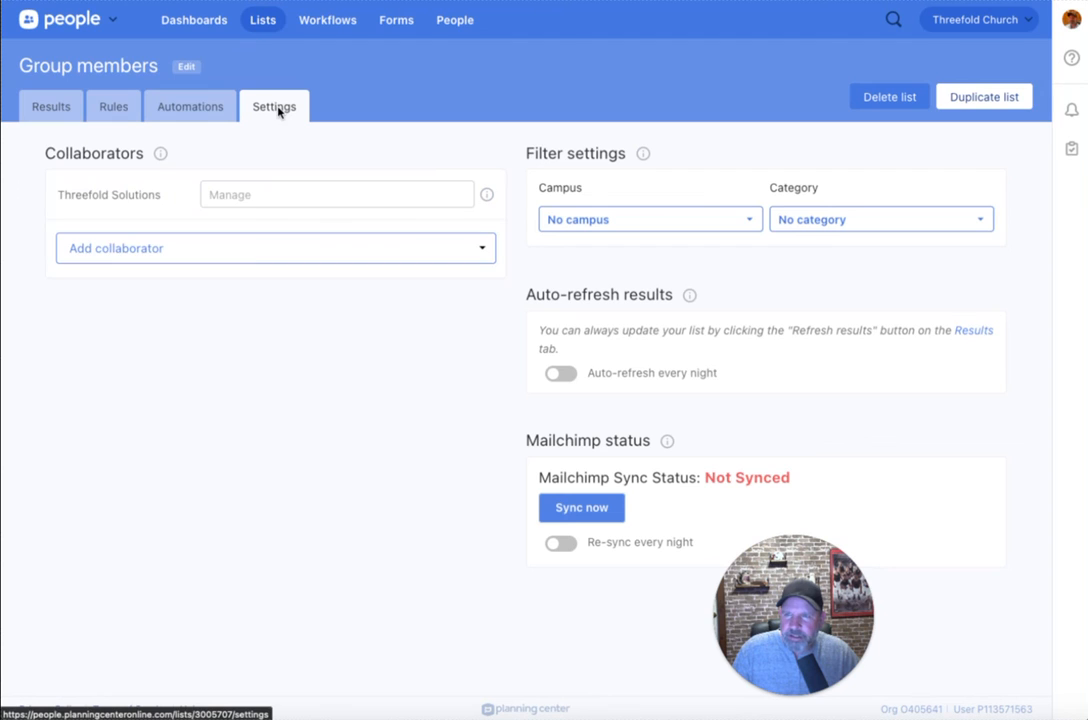
pyautogui.click(821, 222)
pyautogui.click(821, 284)
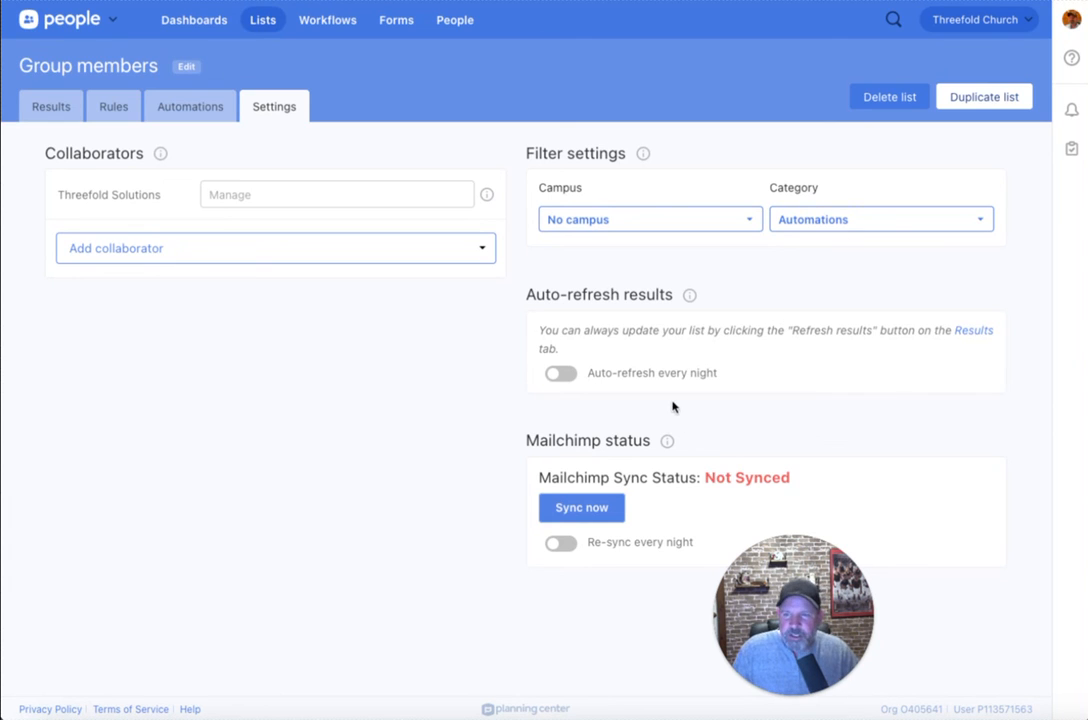
pyautogui.click(568, 377)
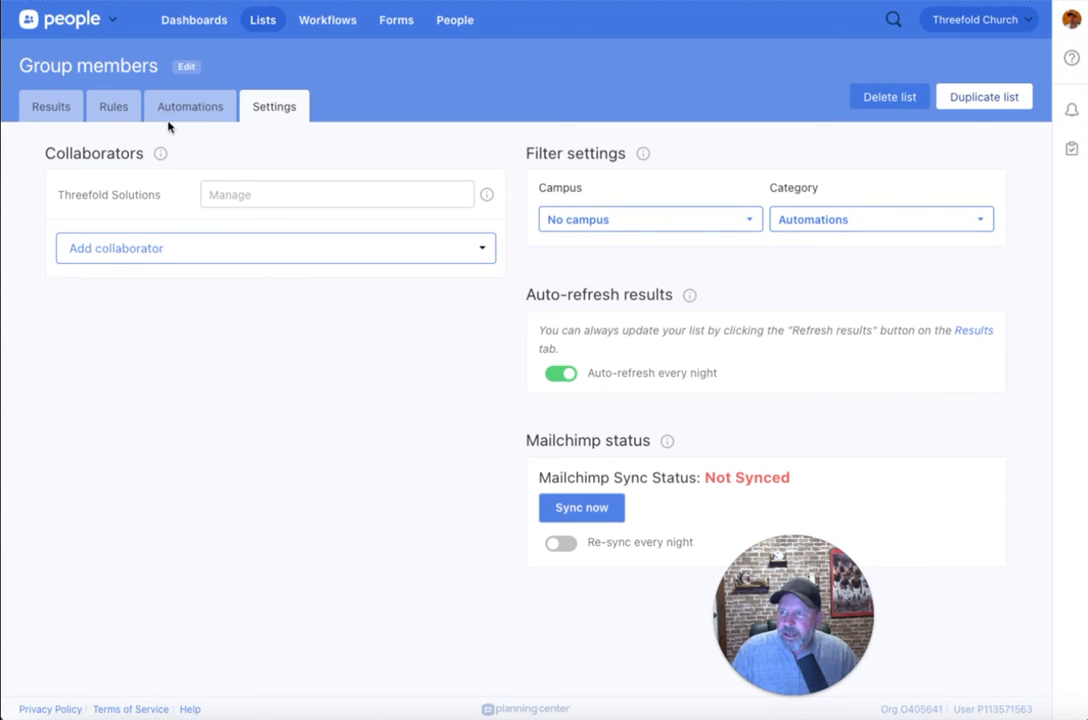
# Check the list's saved rules and the options available for the Update Start Date automation
pyautogui.click(115, 109)
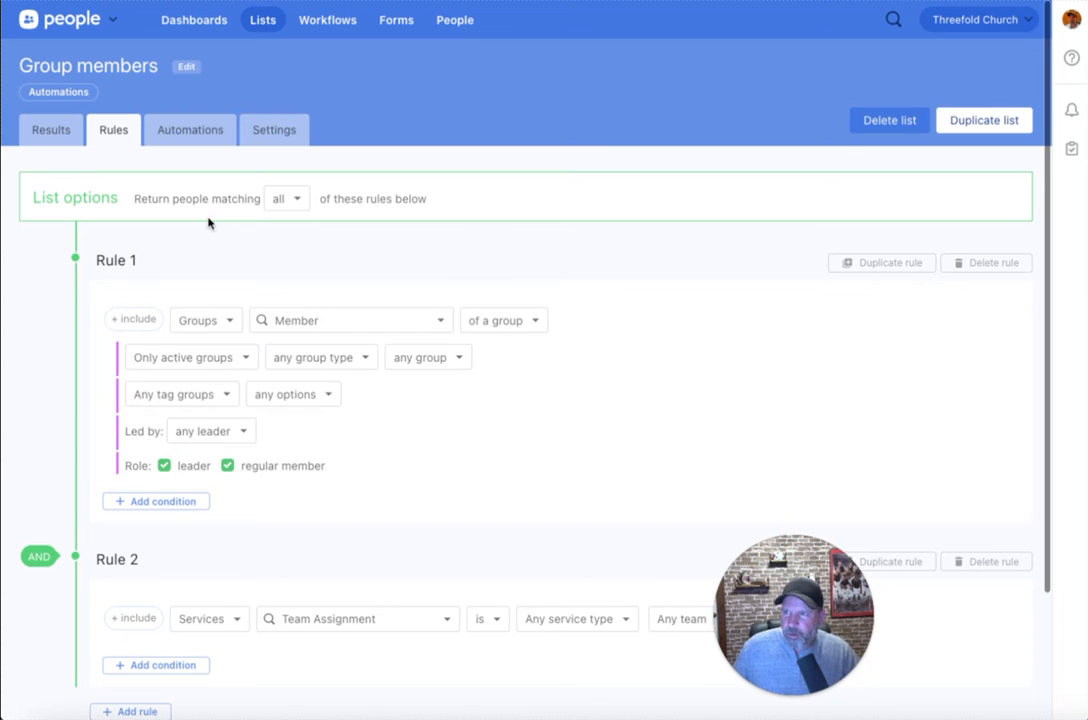
pyautogui.click(191, 129)
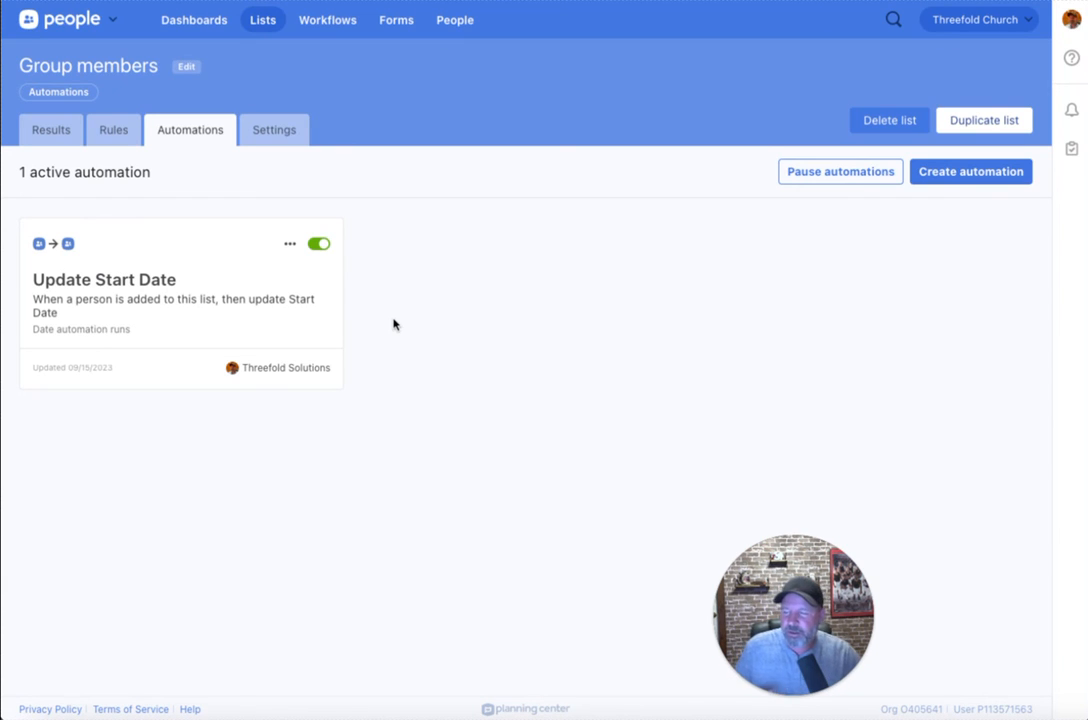
pyautogui.click(290, 246)
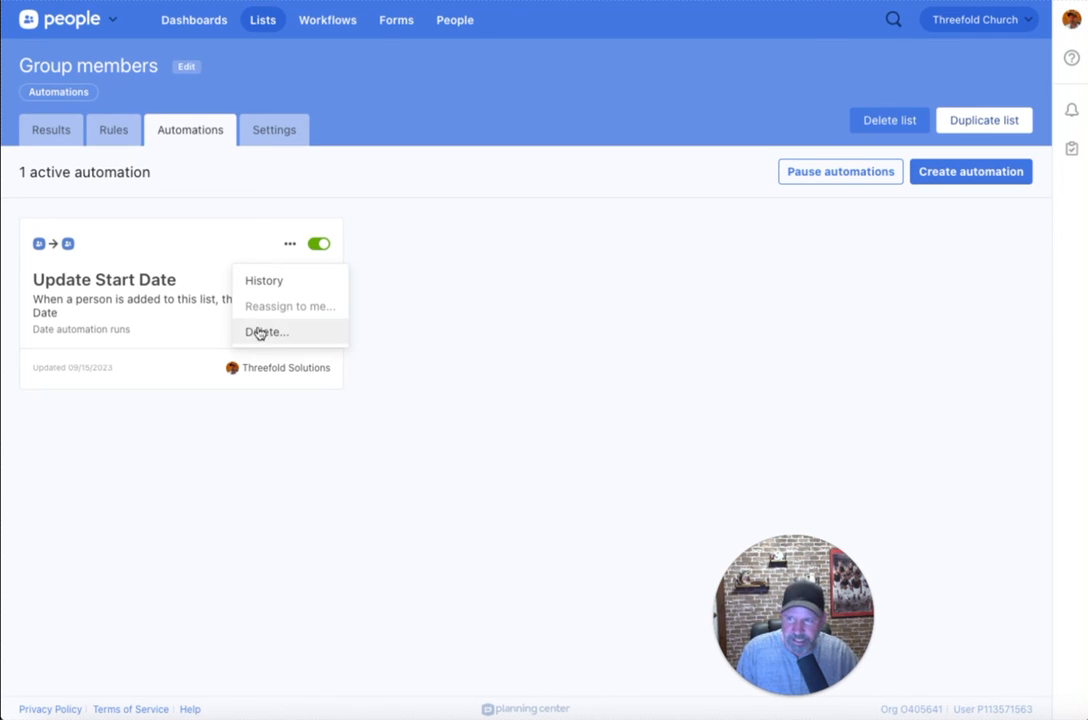
pyautogui.click(493, 280)
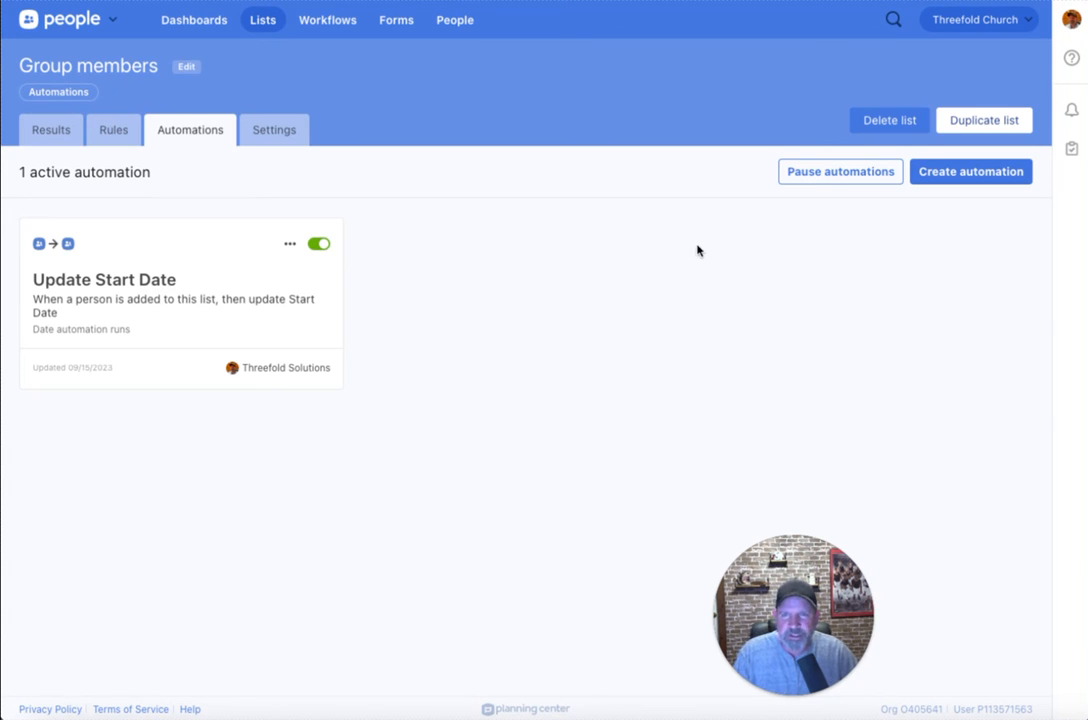
# Pause the list's automations and enable them again
pyautogui.click(822, 175)
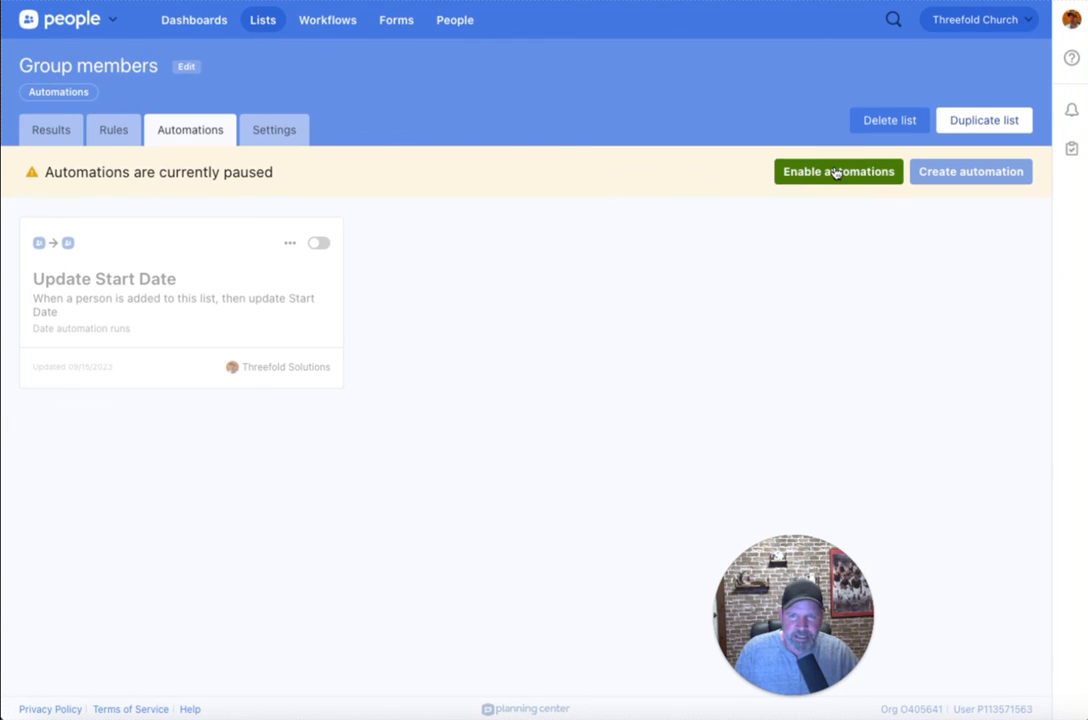
pyautogui.click(836, 173)
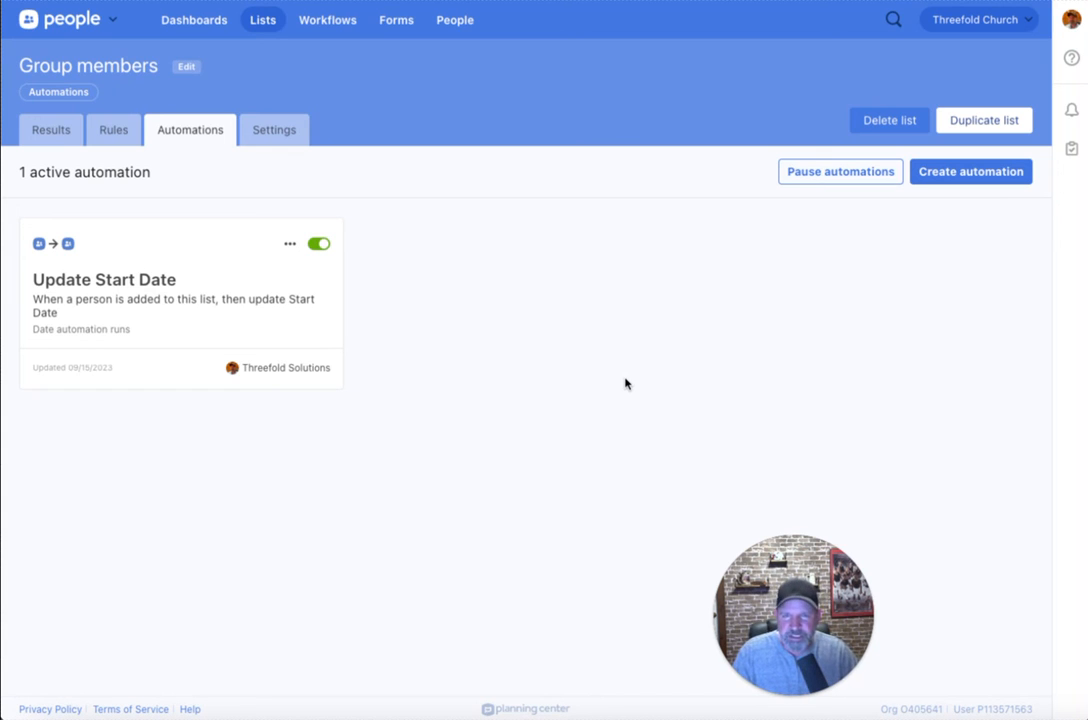
# Review the Groups and Services rules of the Group members list through to the inclusion options
pyautogui.click(110, 131)
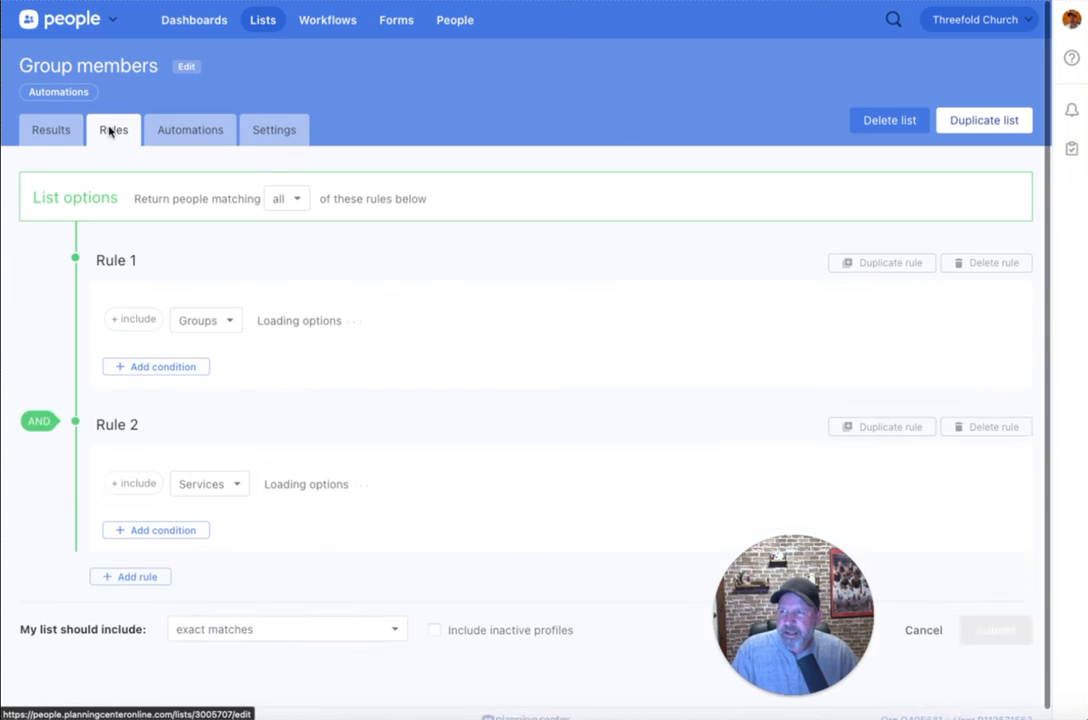
pyautogui.scroll(-1, 560, 400)
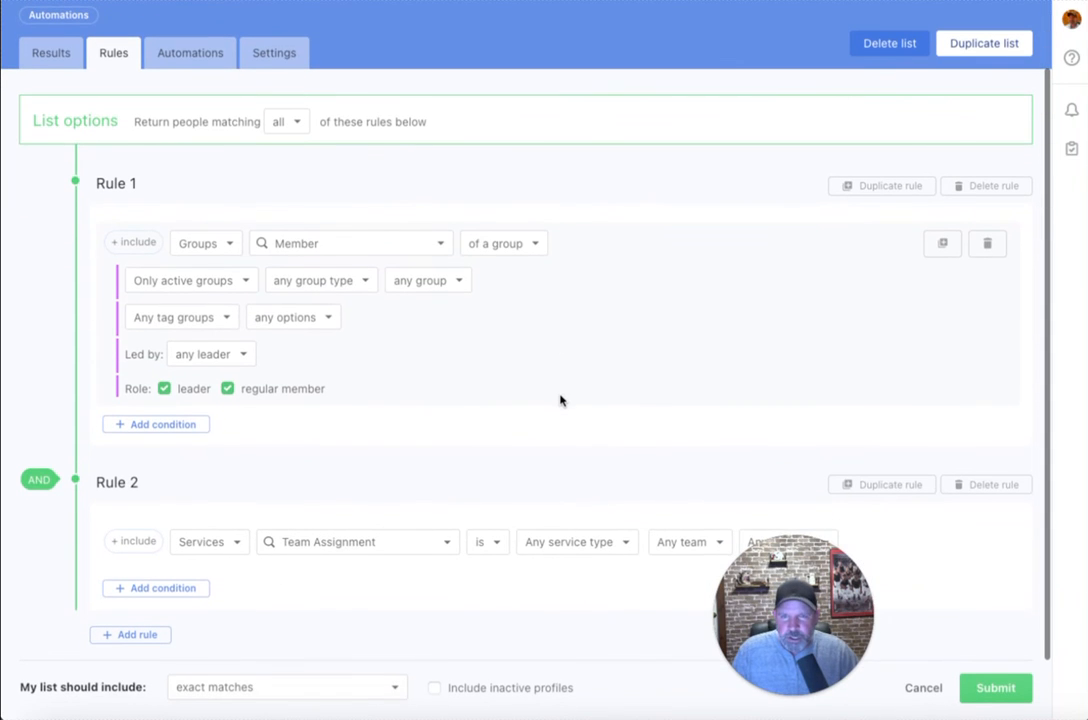
pyautogui.scroll(-1, 560, 400)
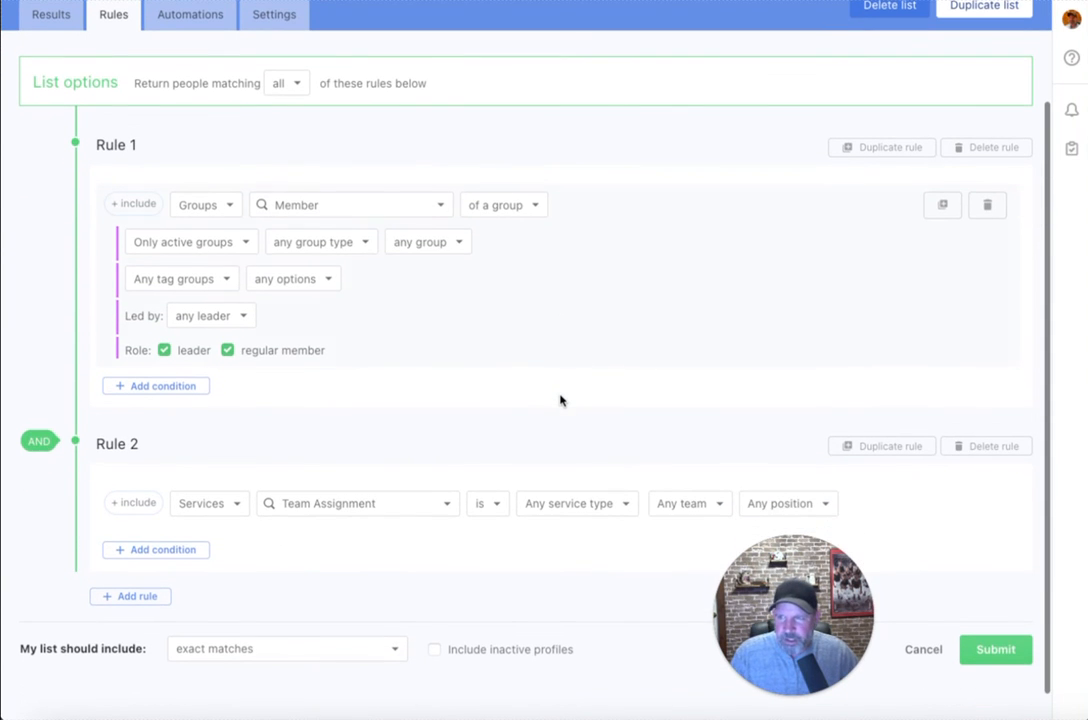
pyautogui.scroll(-1, 560, 400)
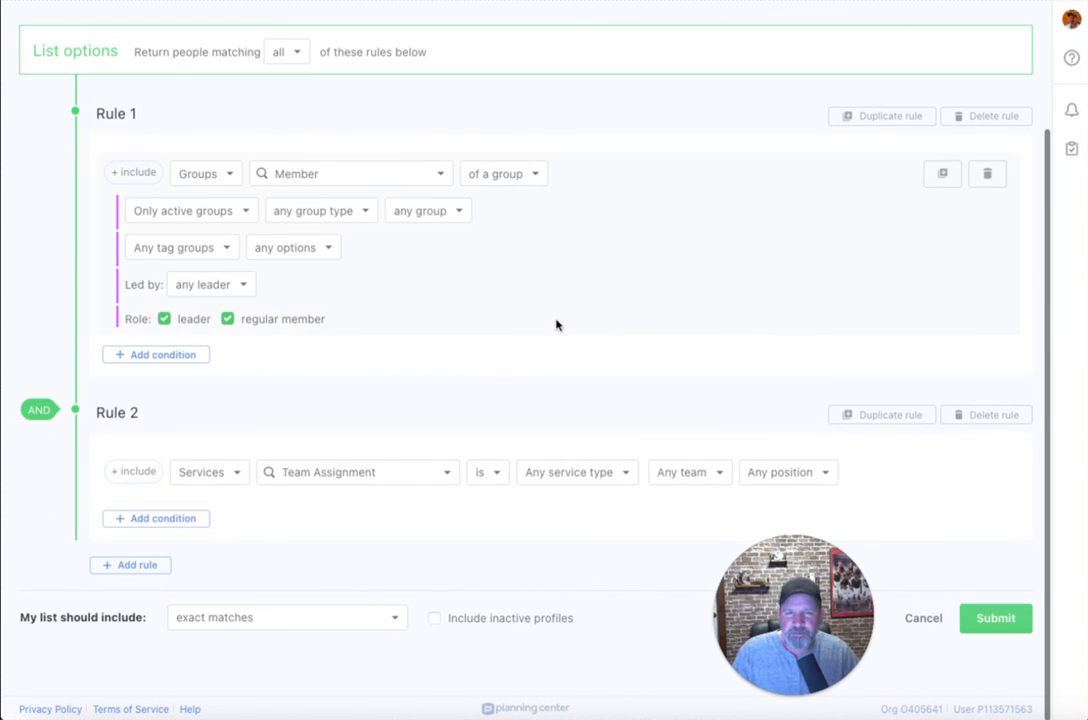
pyautogui.scroll(3, 571, 280)
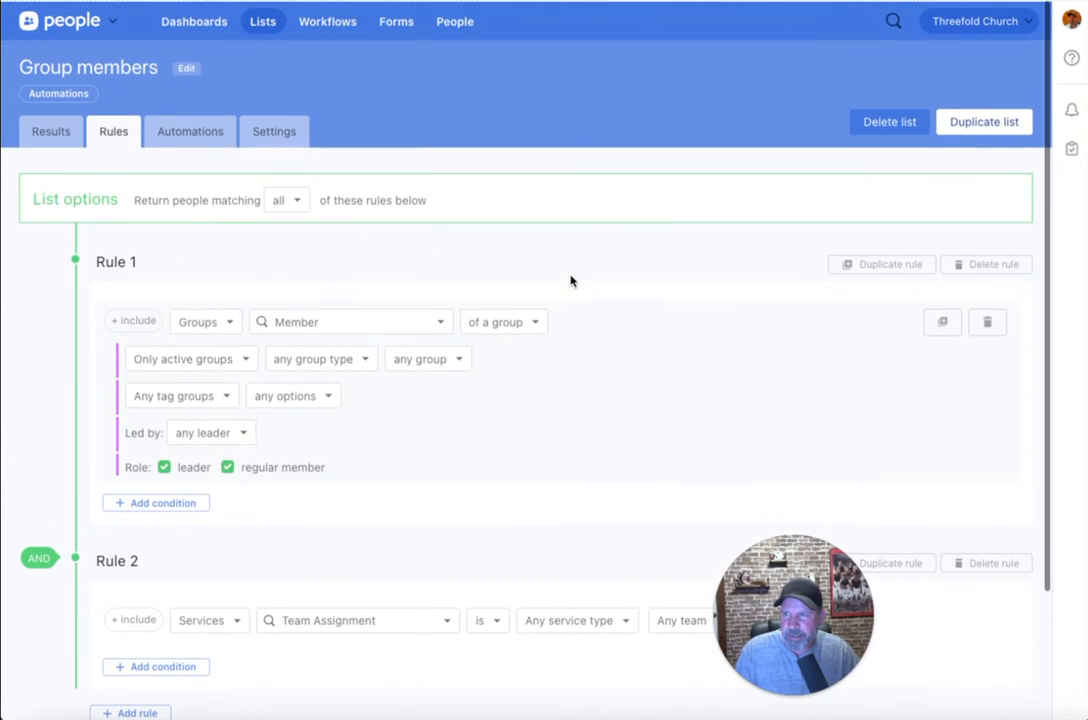